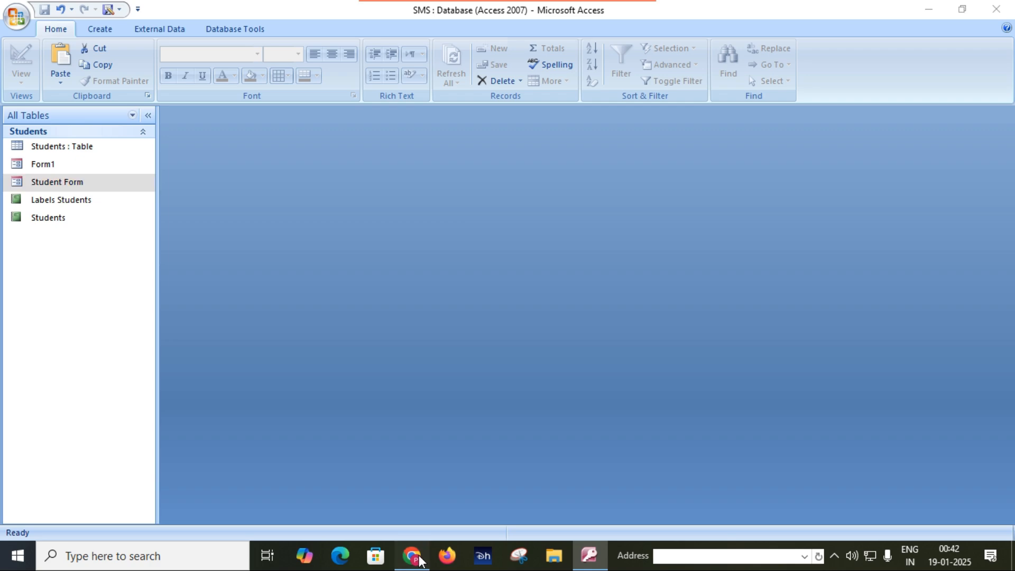
Step: Look through the latest MS Access tutorials on the YouTube channel's video page
scroll(429, 386, "down", 3)
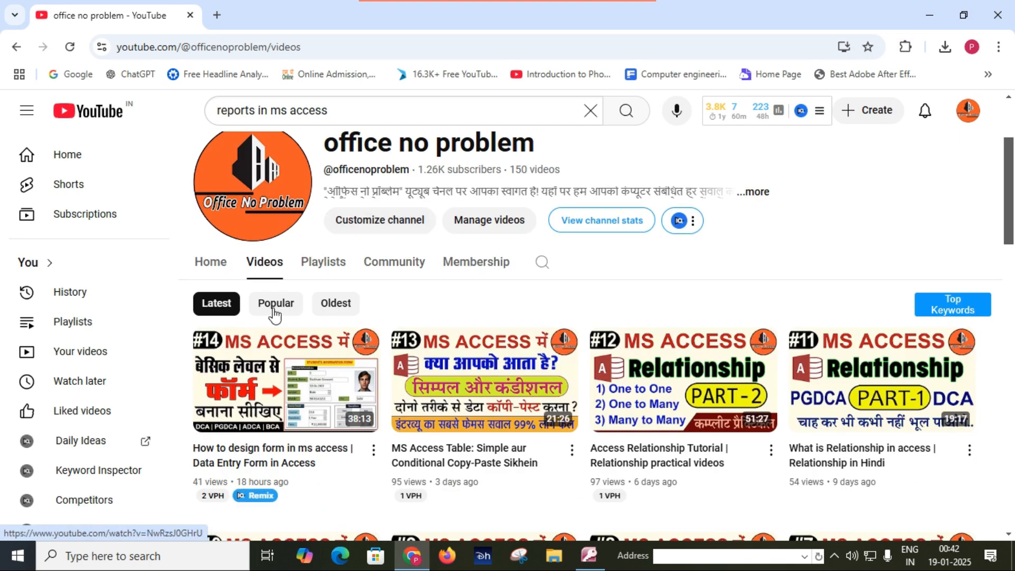
scroll(278, 275, "up", 2)
scroll(259, 280, "down", 3)
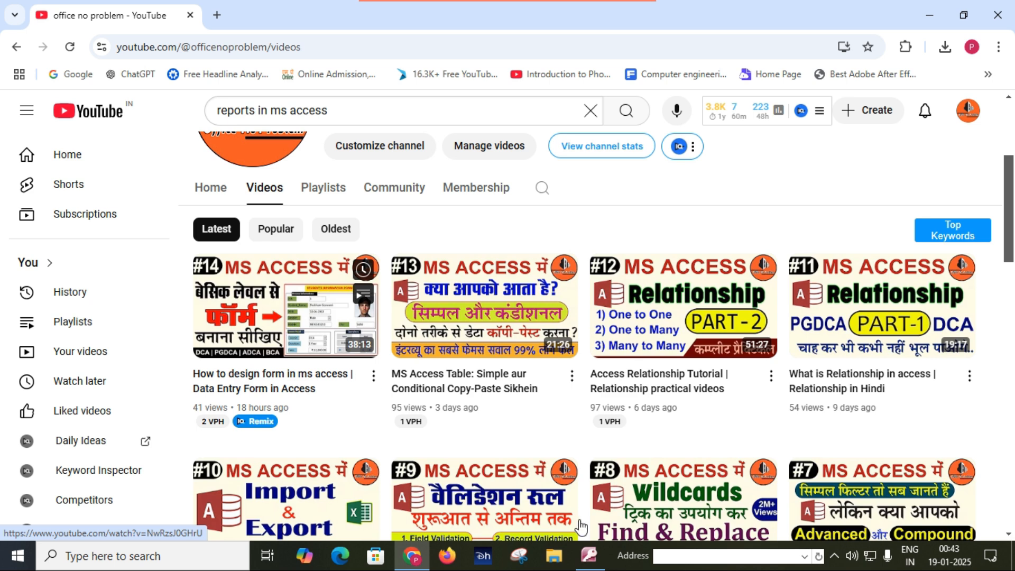
Step: Switch to Microsoft Access, open Student Form and show the commands for creating reports
left_click(589, 556)
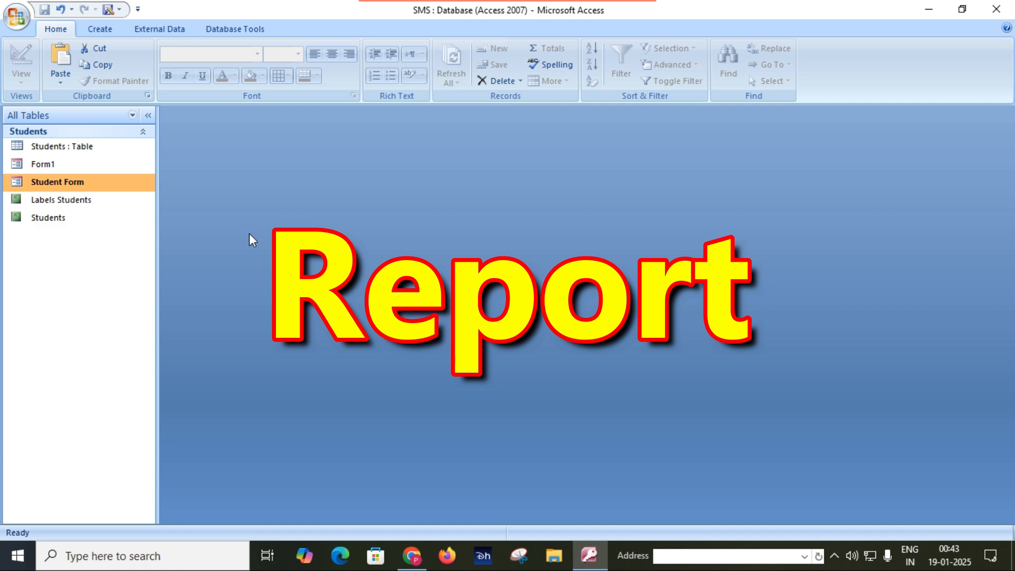
double_click(62, 183)
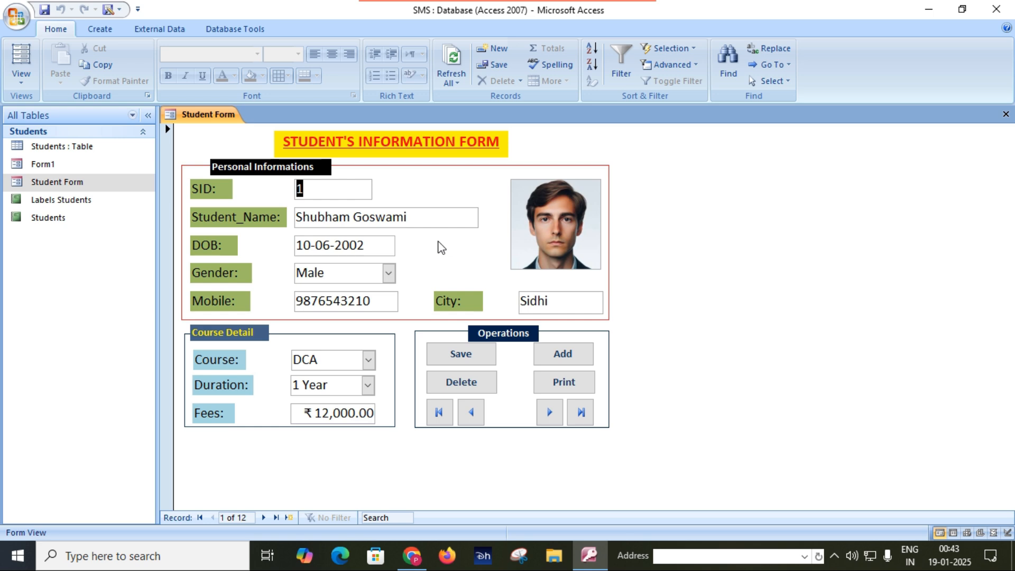
left_click(97, 32)
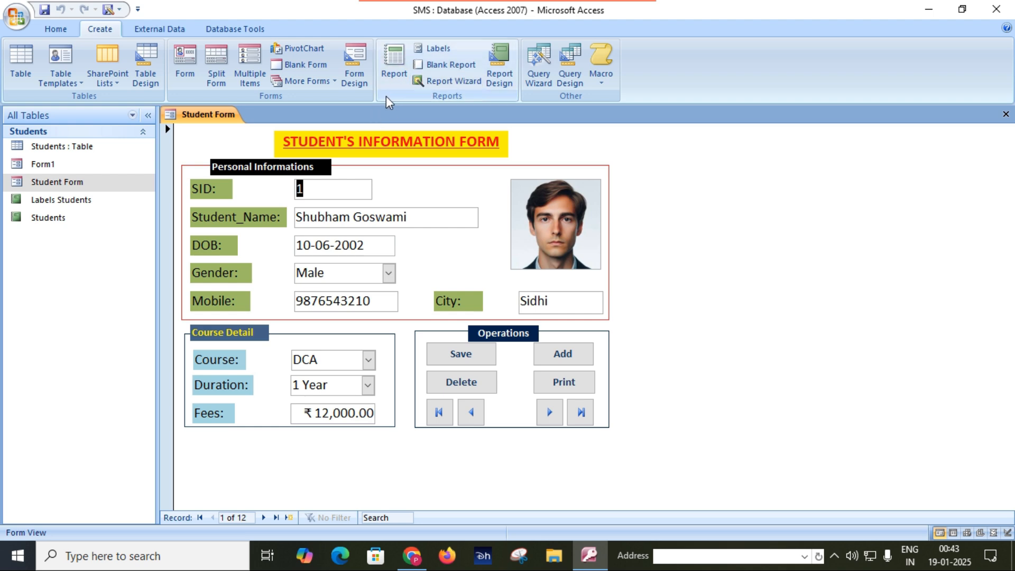
Step: Open the Students table and widen the Student_Name column to fit its contents
double_click(76, 148)
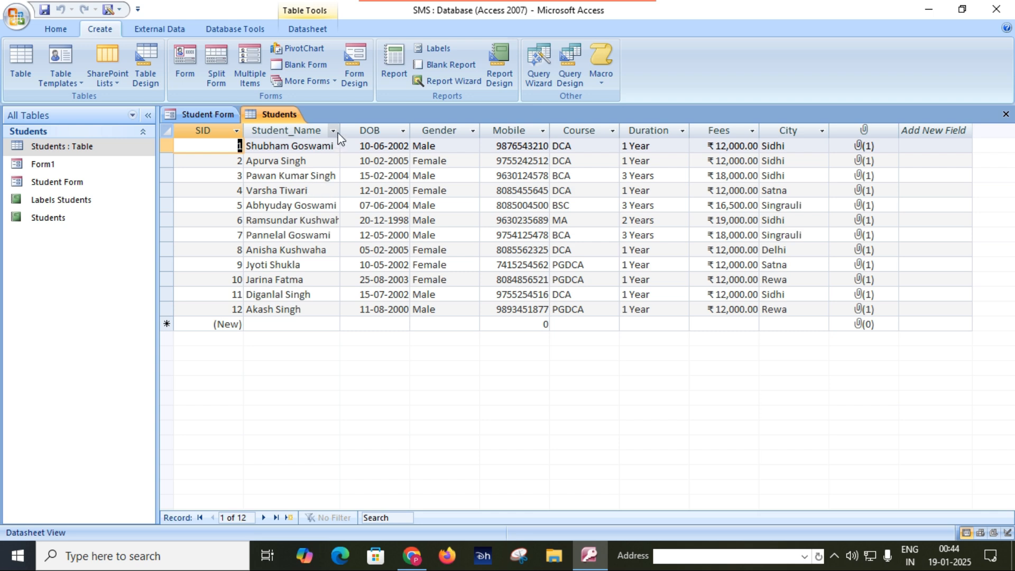
double_click(352, 178)
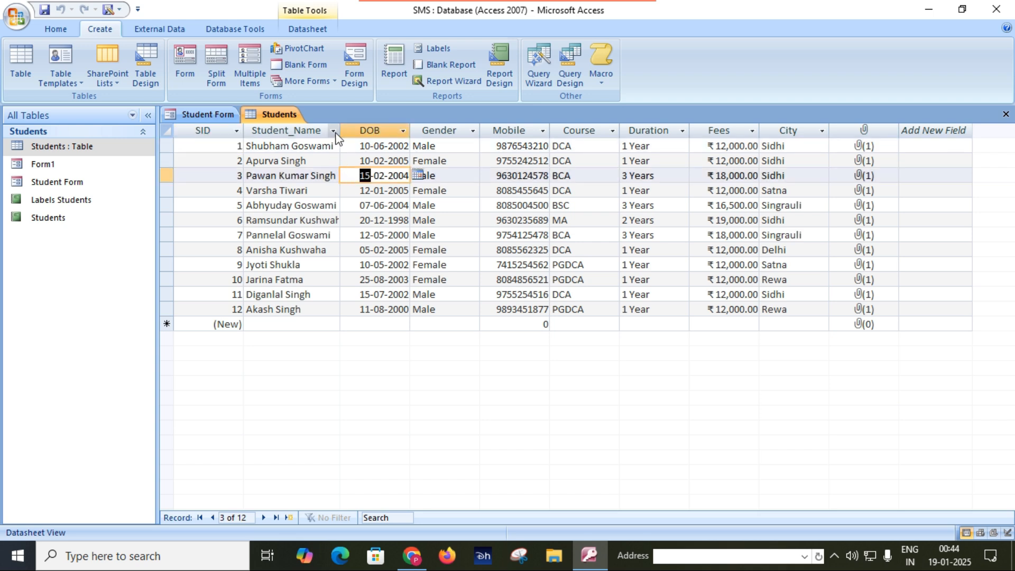
left_click(326, 159)
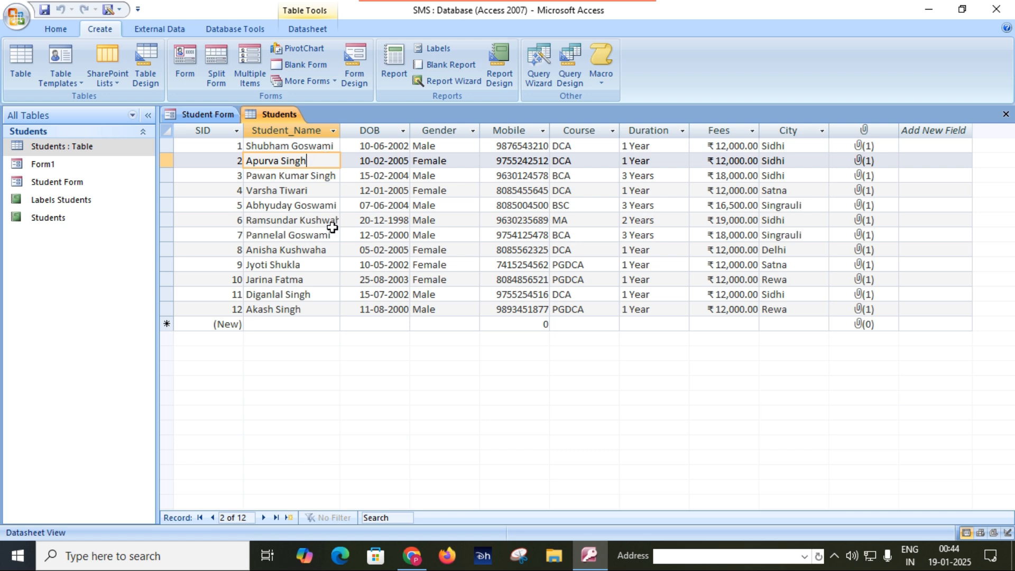
double_click(340, 130)
left_click(318, 205)
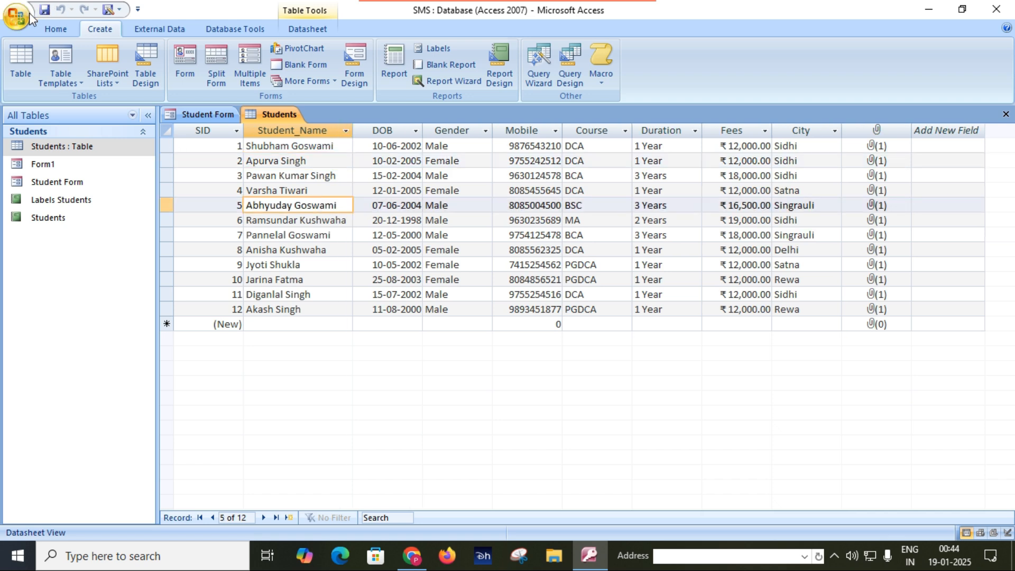
Step: Show the Students table in print preview and zoom in on the first page
left_click(10, 21)
mouse_move(77, 191)
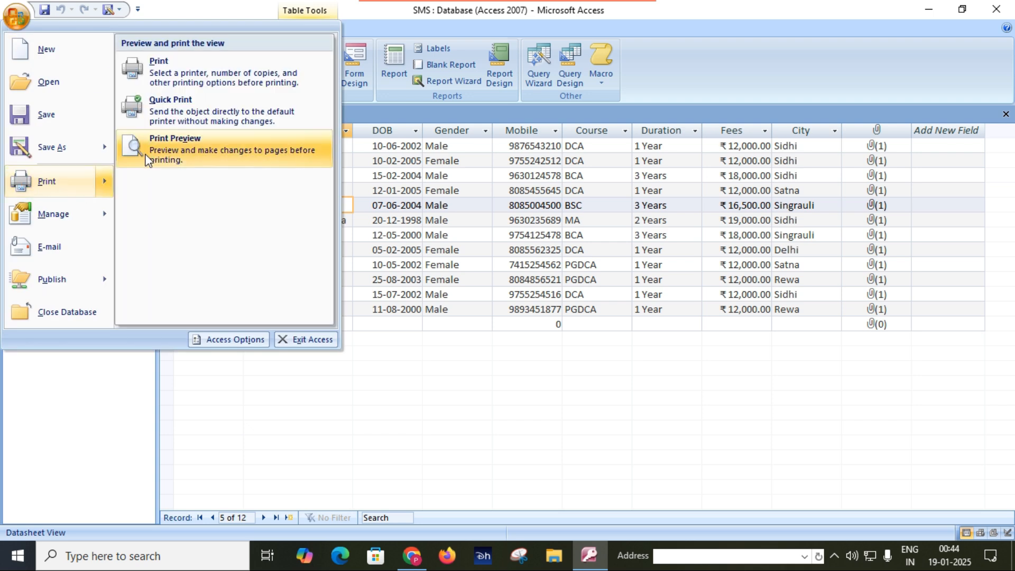
left_click(164, 201)
left_click(502, 238)
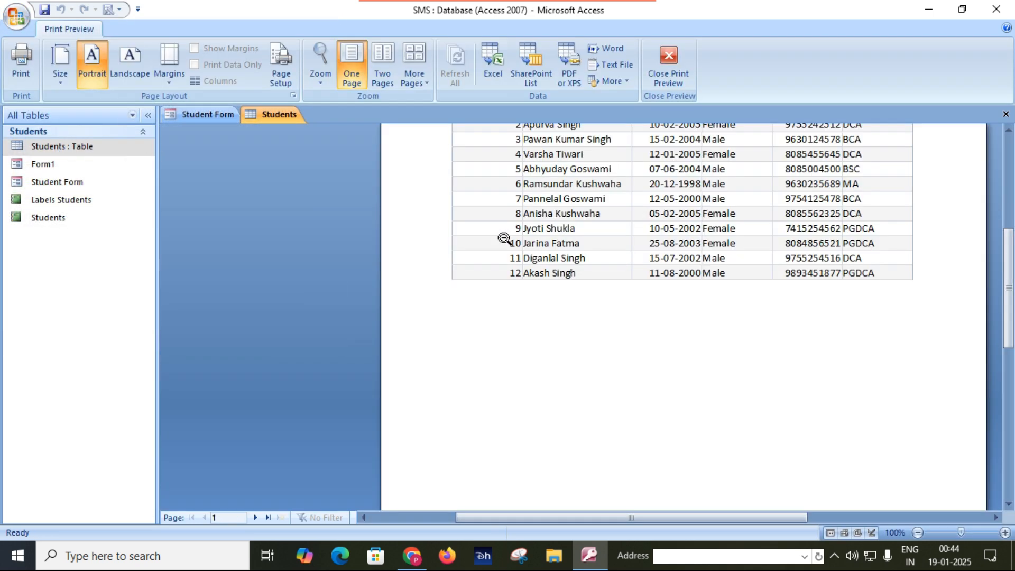
scroll(512, 265, "up", 3)
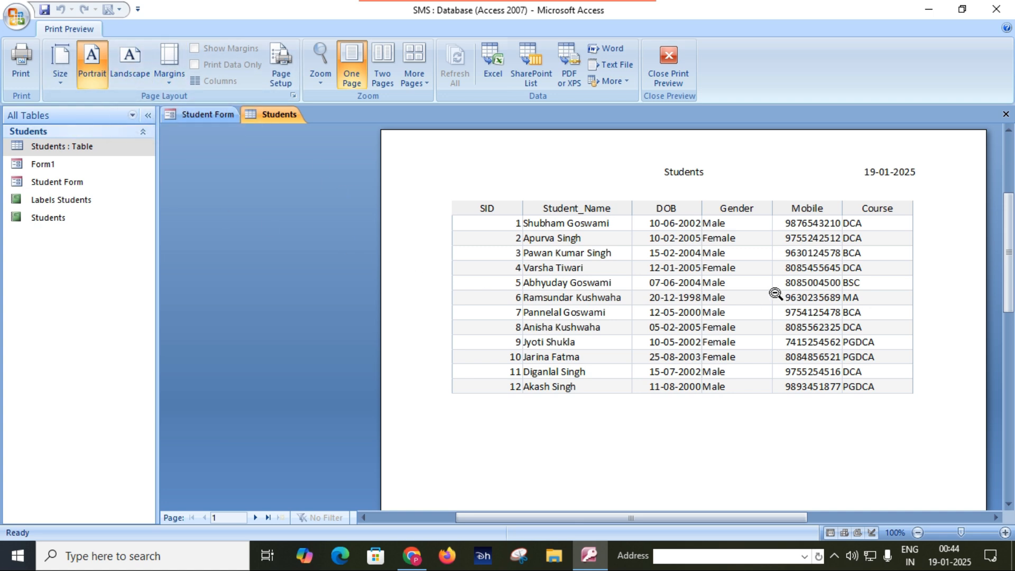
Step: Set the Students table's print layout to landscape with narrower margins, check the page and close the preview
left_click(127, 71)
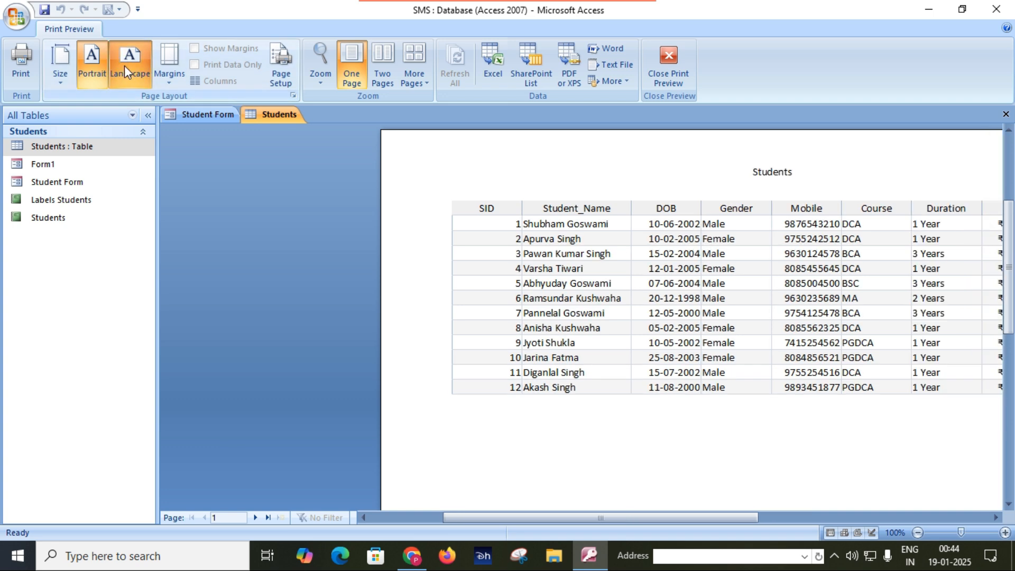
left_click(730, 433)
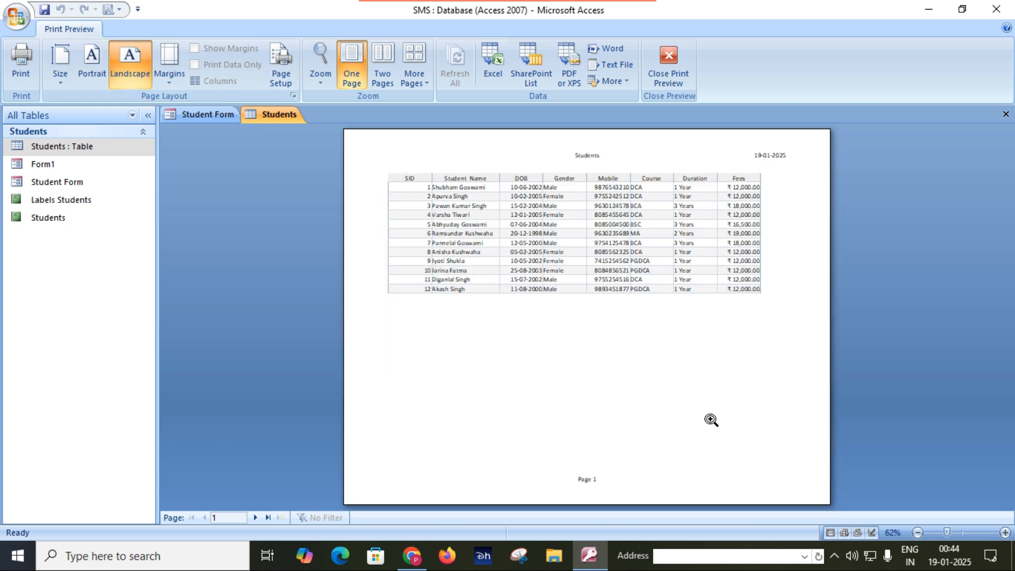
left_click(662, 373)
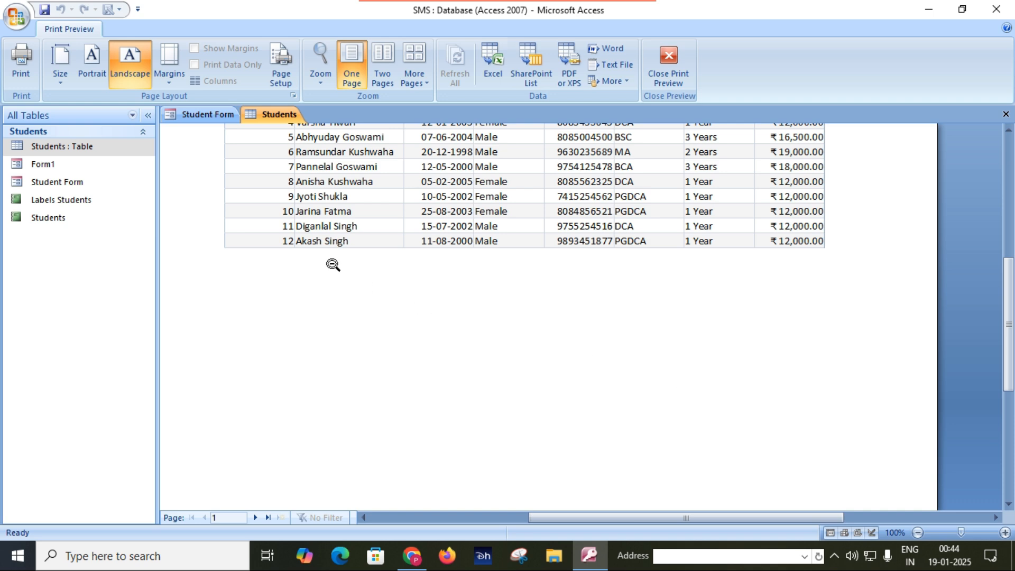
left_click(170, 83)
left_click(212, 199)
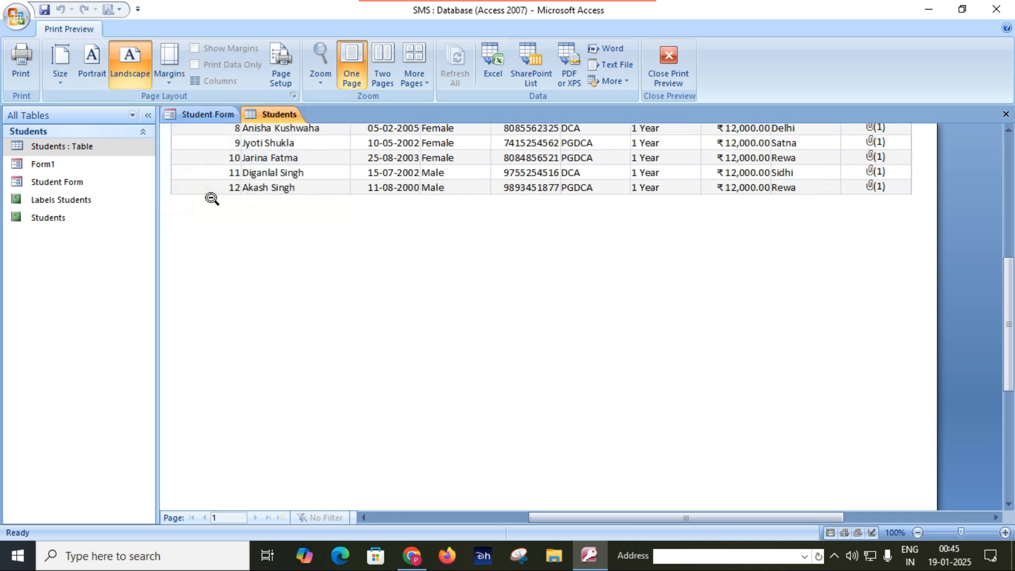
scroll(417, 279, "up", 5)
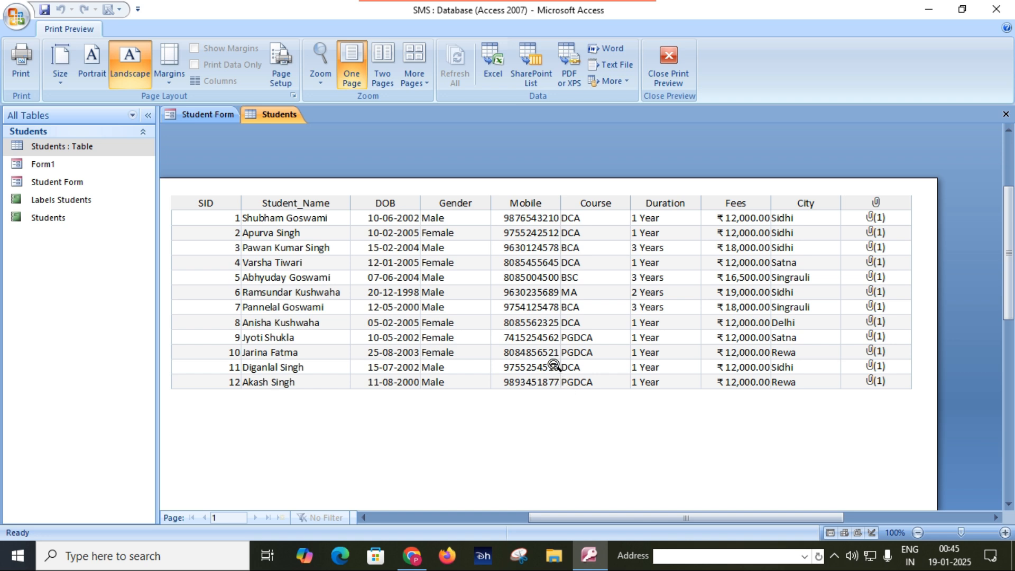
left_click(677, 77)
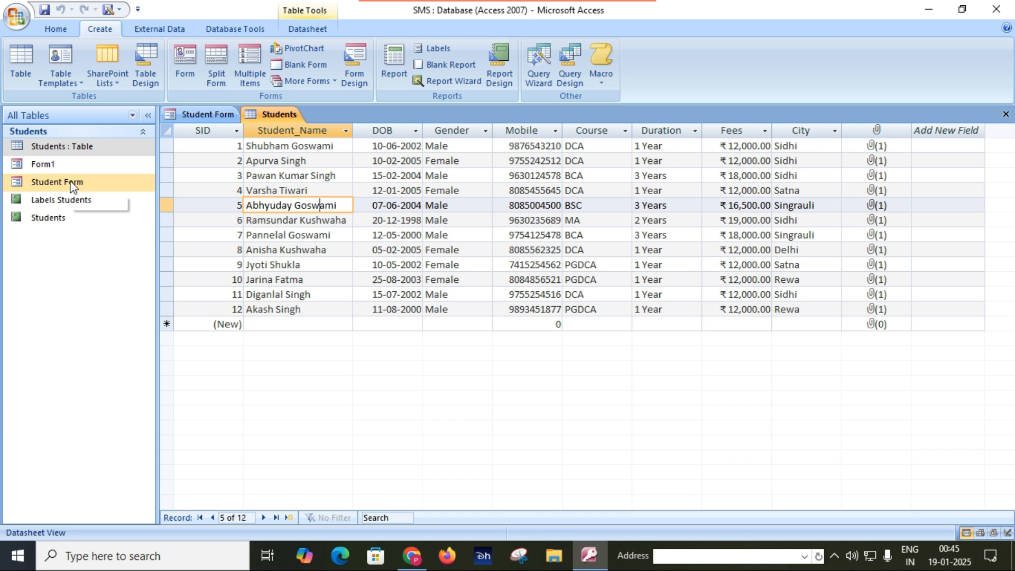
Step: Open Form1, launch the Student's Report from it and zoom in on the preview
left_click(194, 113)
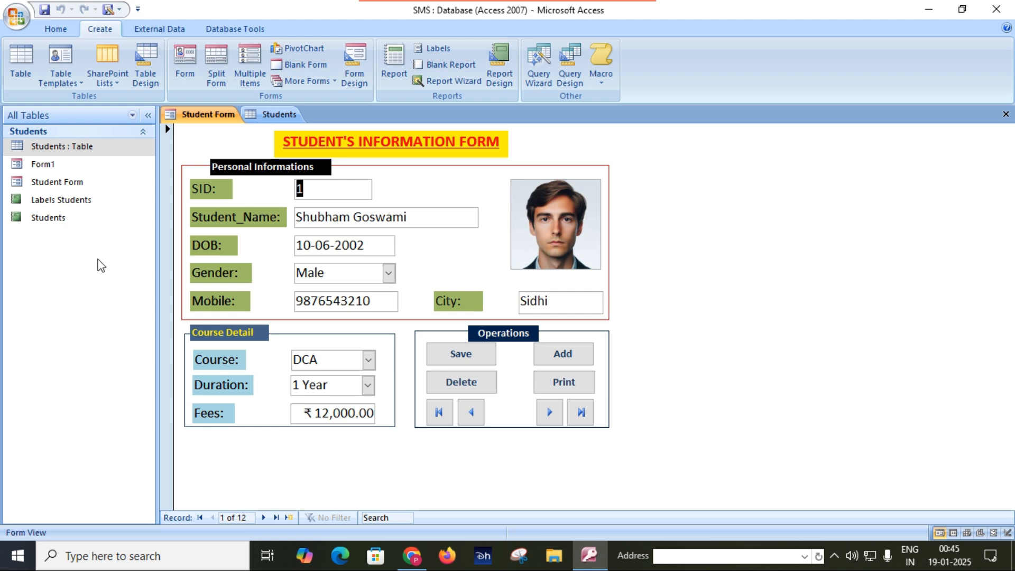
double_click(58, 167)
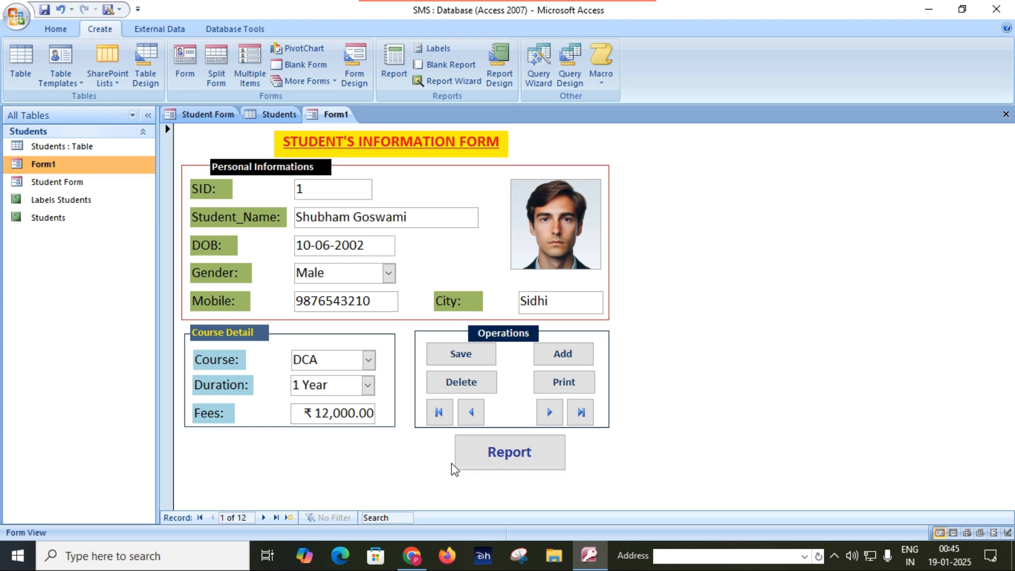
left_click(516, 464)
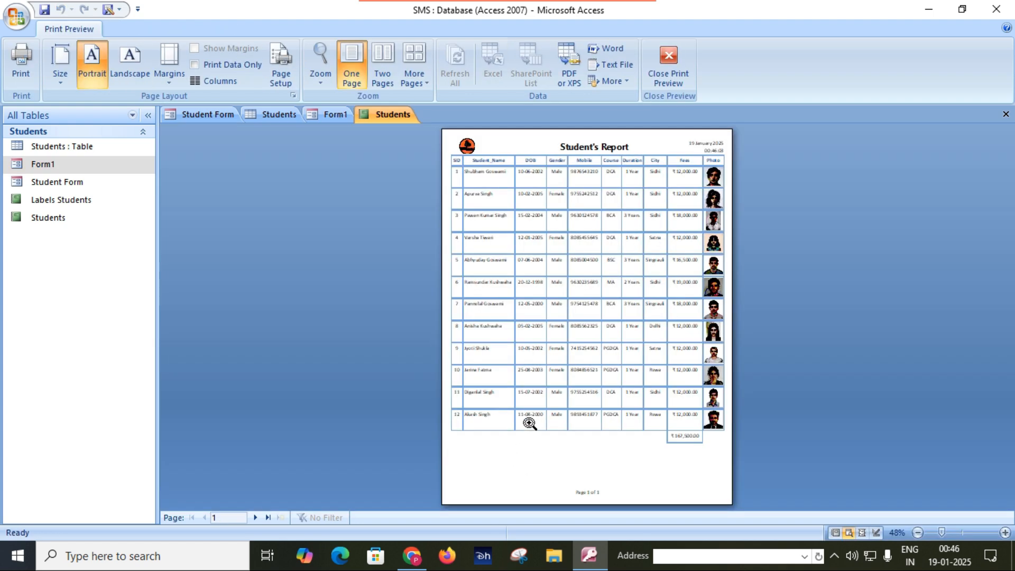
left_click(559, 353)
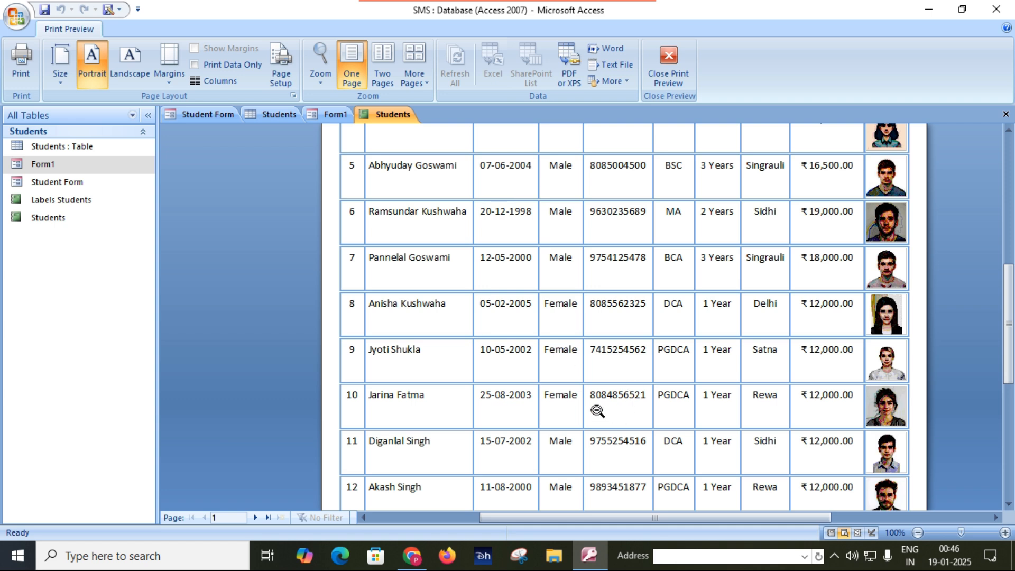
scroll(590, 408, "up", 5)
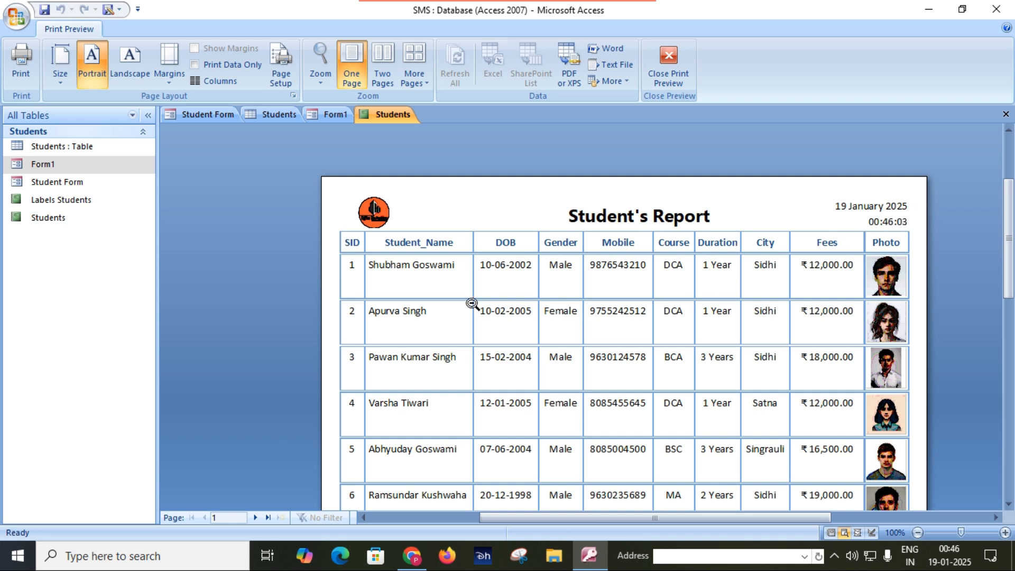
Step: Examine the Student's Report preview from header to footer, including the columns, photos, fees total and page number
scroll(420, 288, "down", 3)
scroll(423, 287, "down", 1)
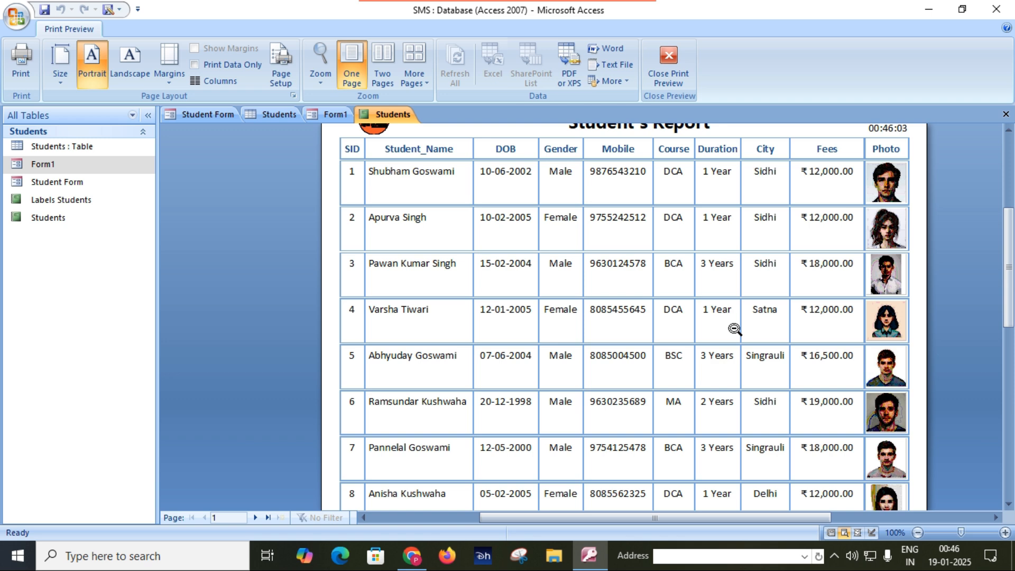
scroll(734, 328, "up", 1)
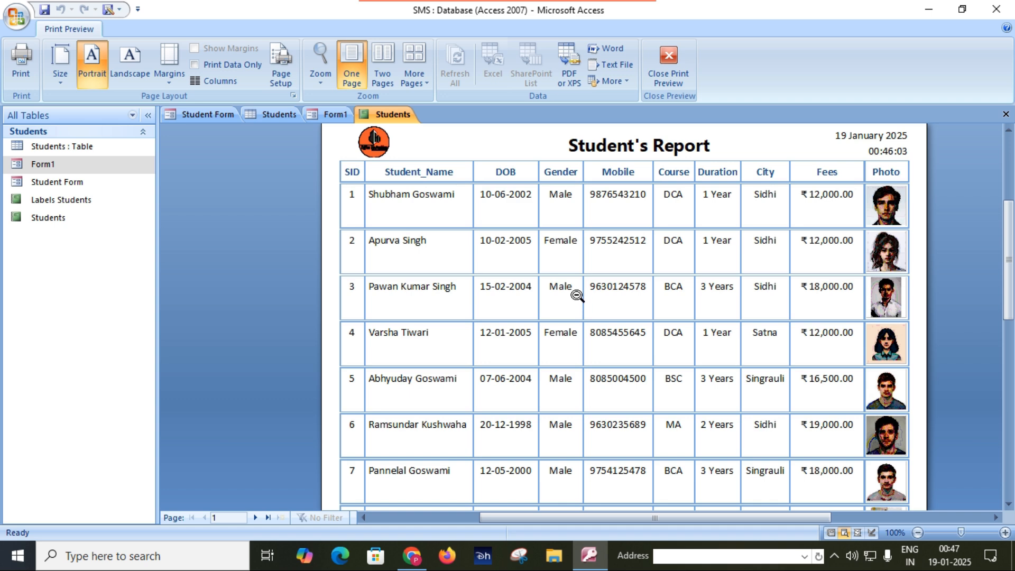
scroll(576, 294, "up", 3)
scroll(575, 293, "down", 15)
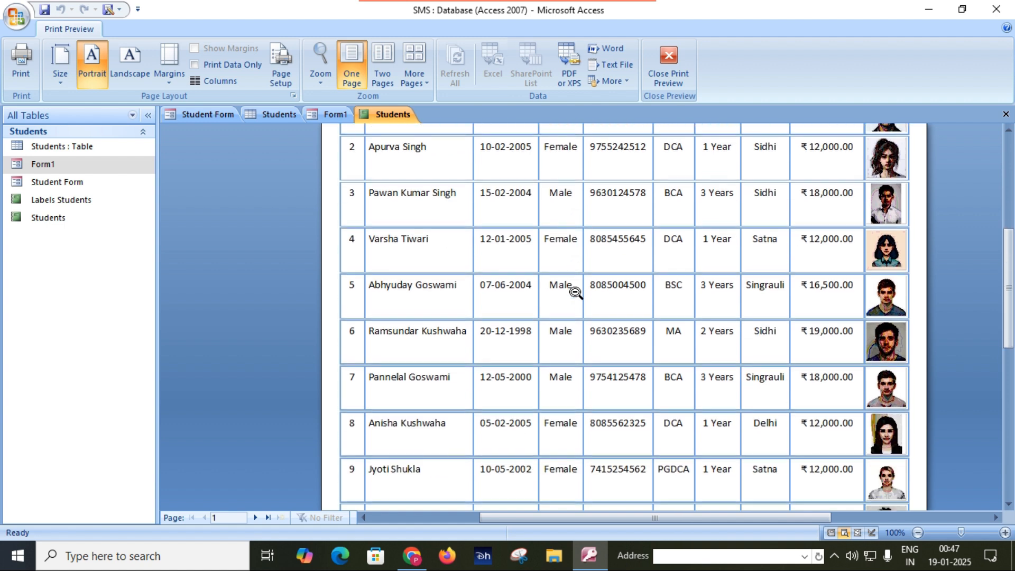
scroll(575, 292, "down", 2)
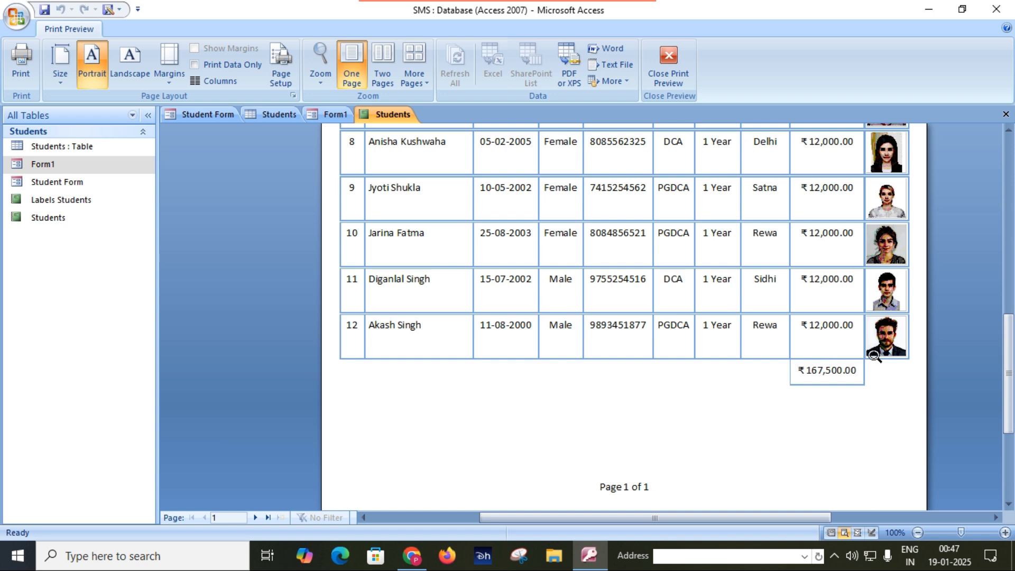
scroll(875, 344, "up", 5)
scroll(876, 344, "up", 4)
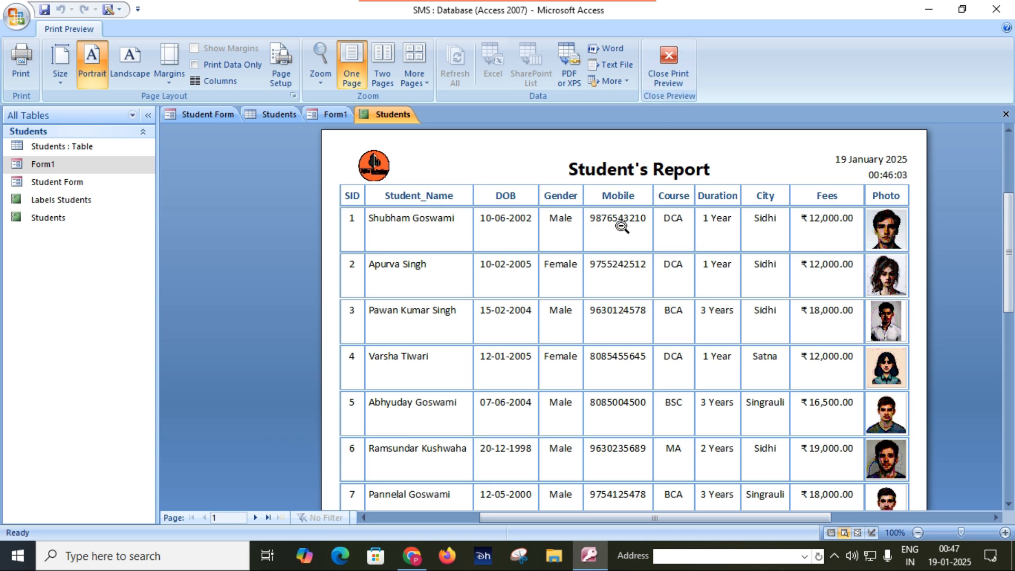
Step: View the print settings for the Student's Report, dismiss them without printing and close the preview
left_click(20, 66)
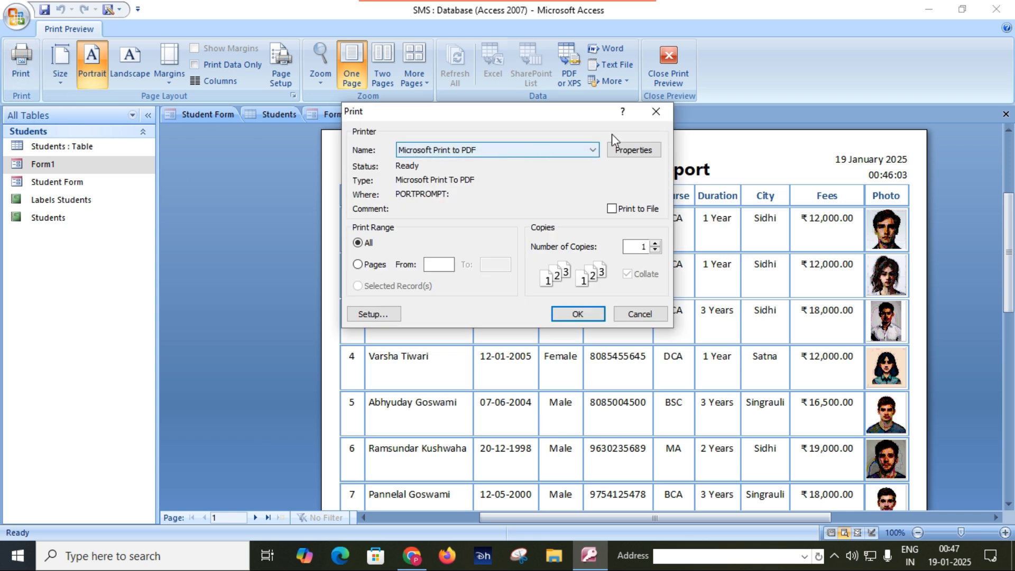
left_click(653, 112)
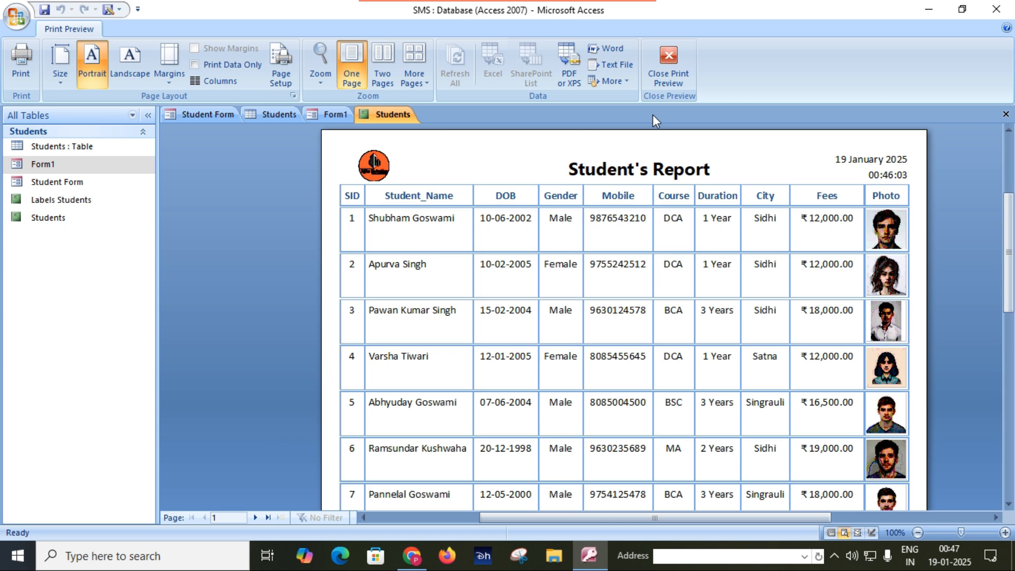
left_click(668, 68)
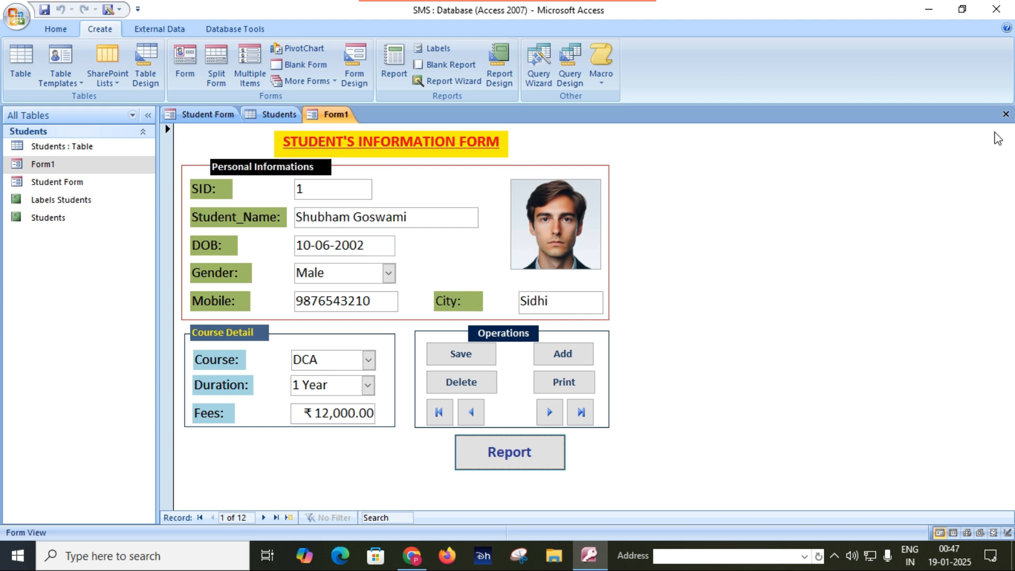
Step: Close Form1, Student Form and the Students table, and open the Students report
left_click(1005, 115)
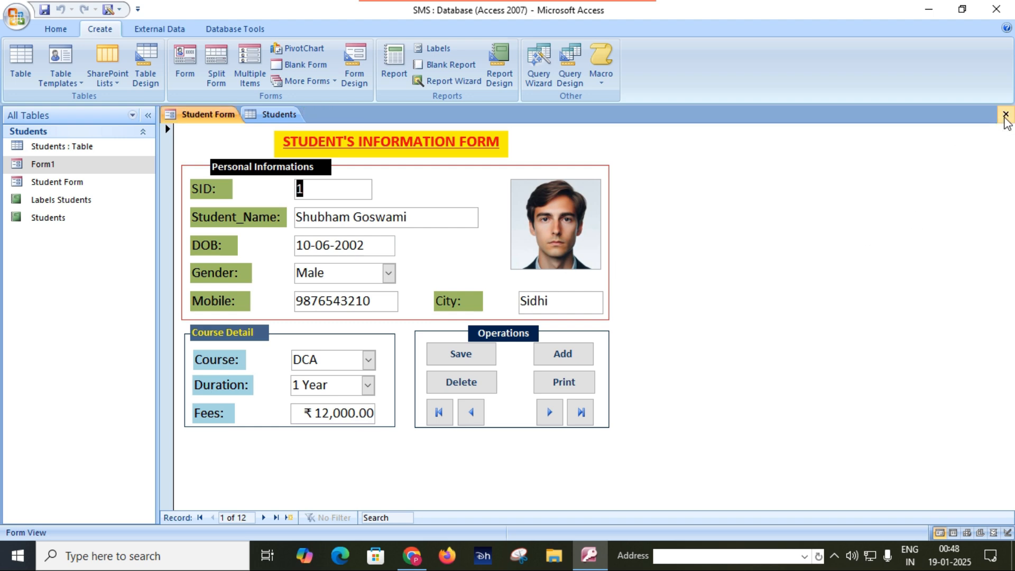
left_click(1005, 115)
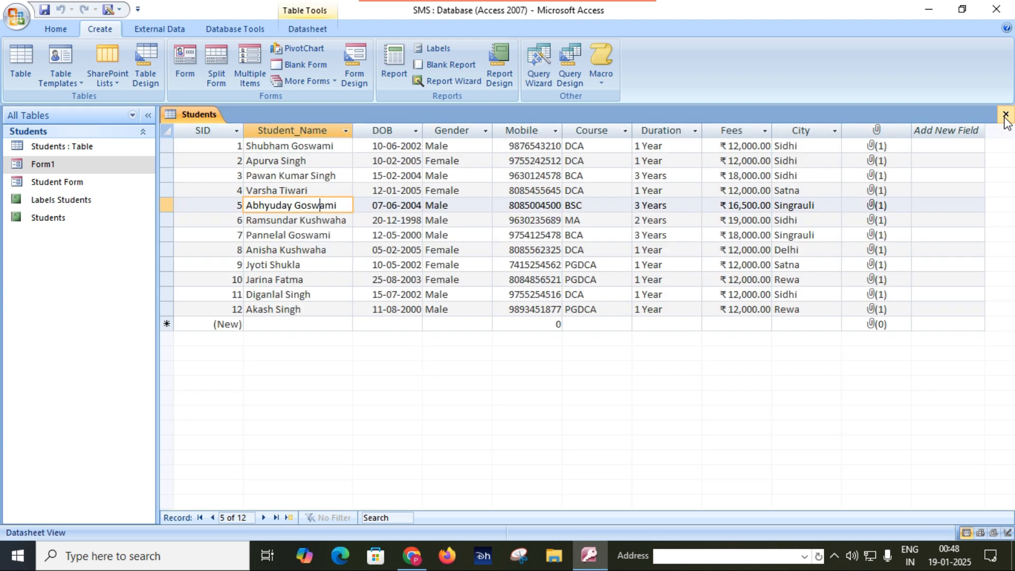
left_click(1005, 115)
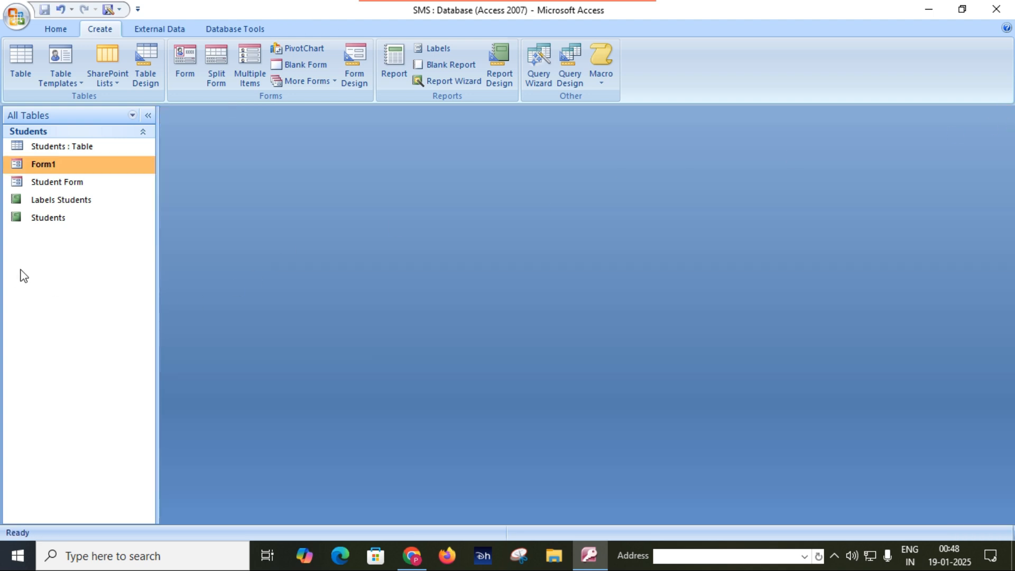
double_click(59, 222)
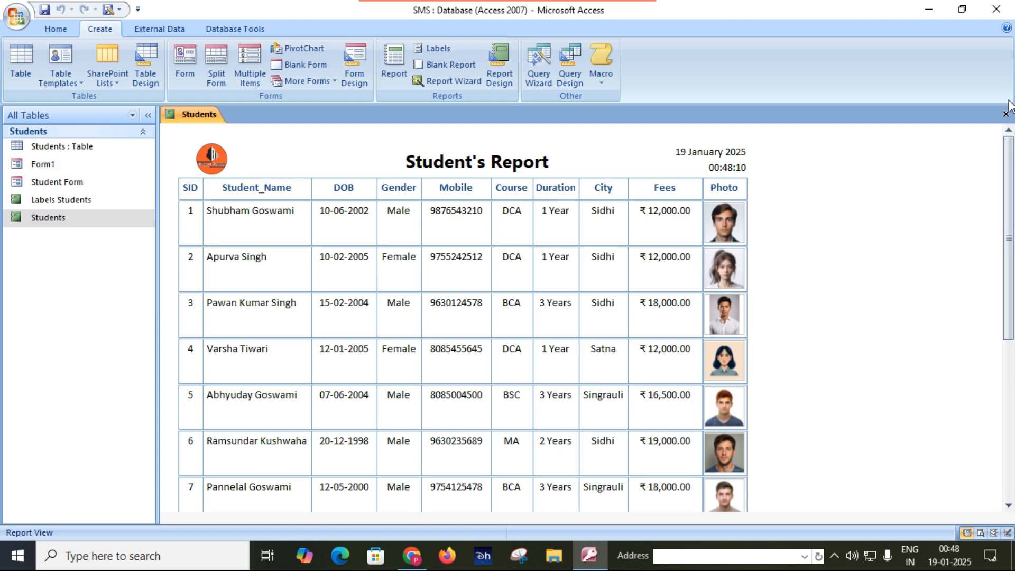
Step: Close the Students report and generate a new basic report from the Students table
left_click(1004, 116)
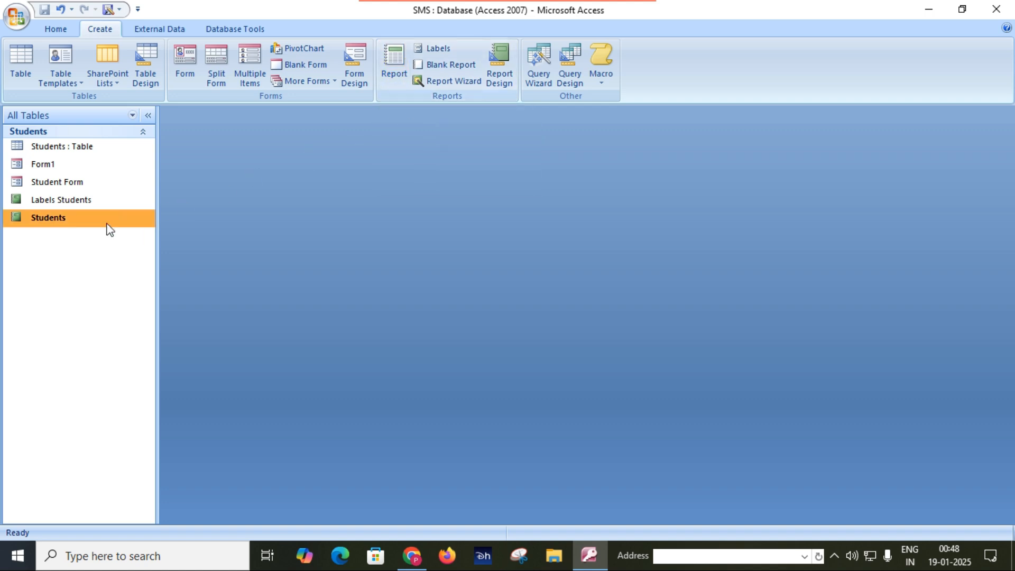
left_click(66, 150)
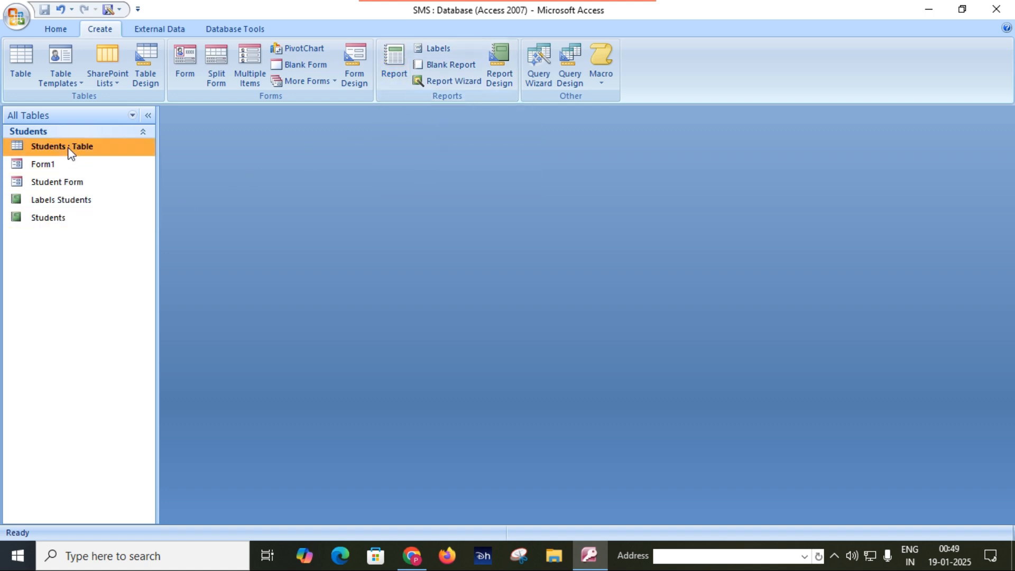
left_click(60, 169)
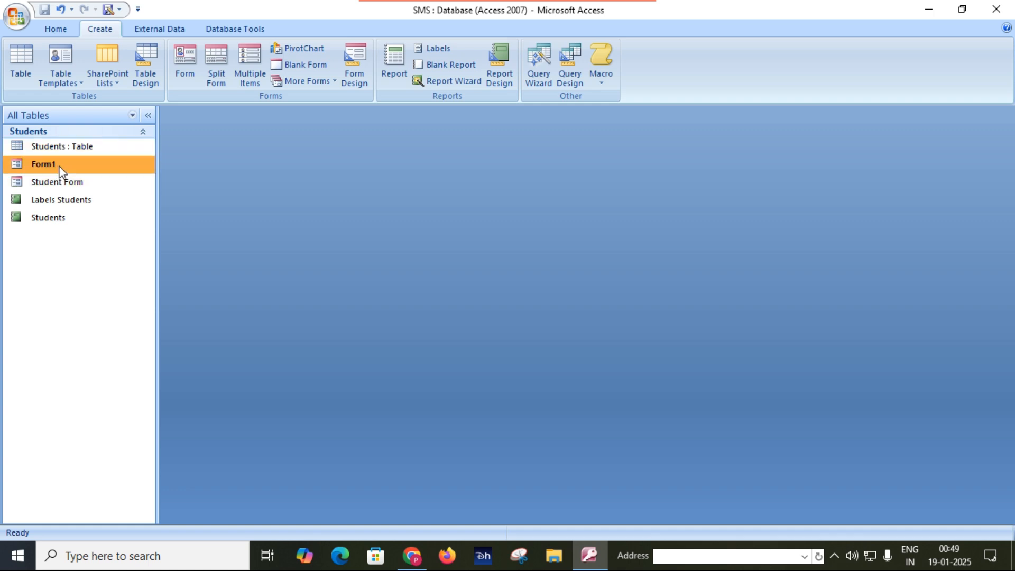
left_click(83, 151)
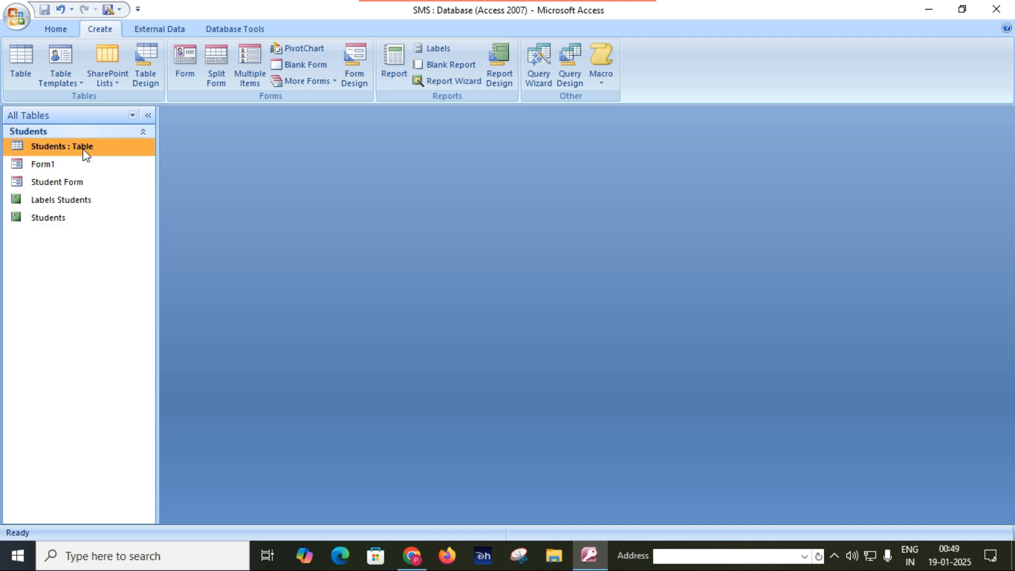
left_click(388, 63)
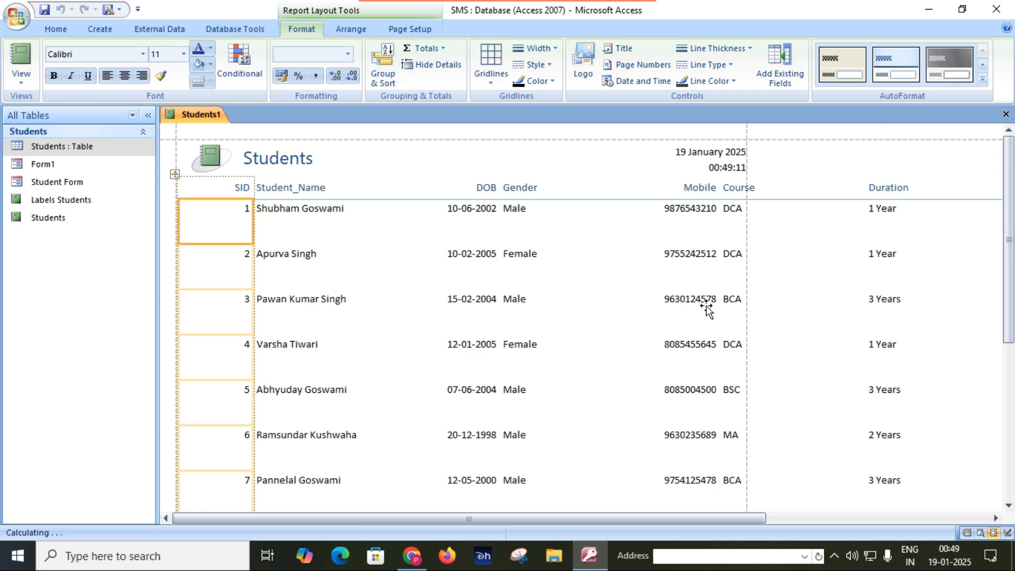
Step: Generate a report from Form1 and compare it with the report based on the Students table
left_click(36, 168)
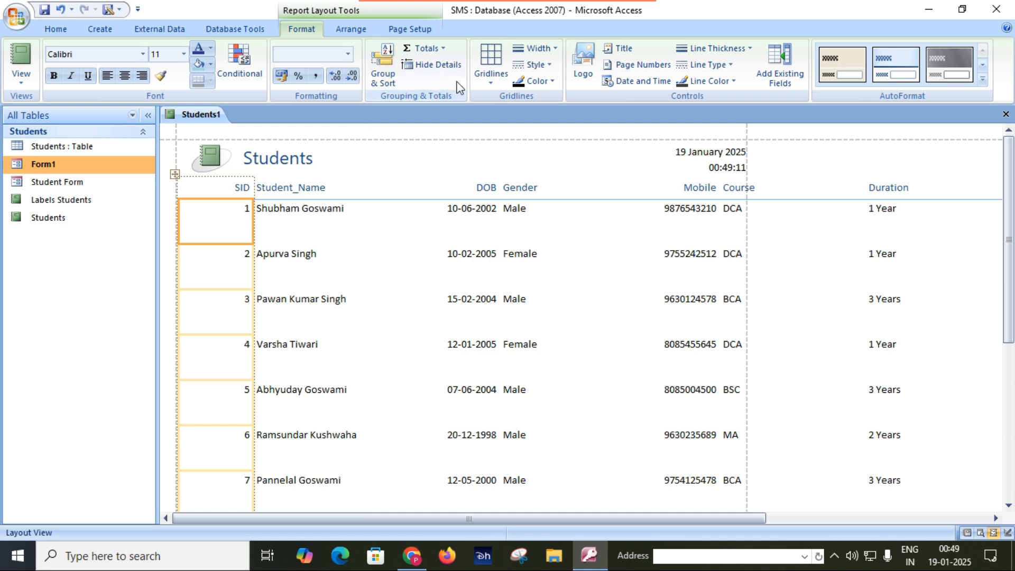
left_click(101, 30)
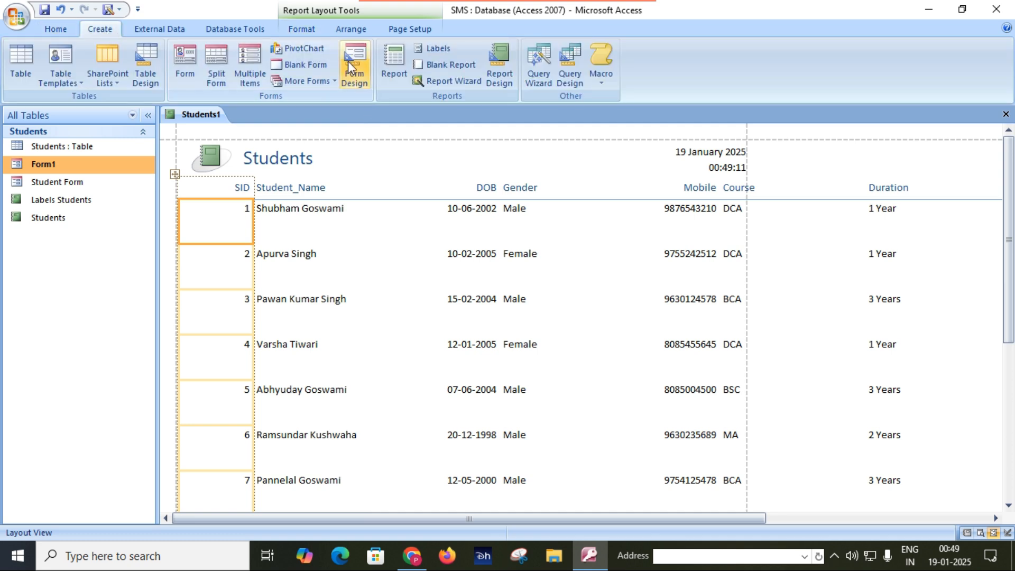
left_click(394, 68)
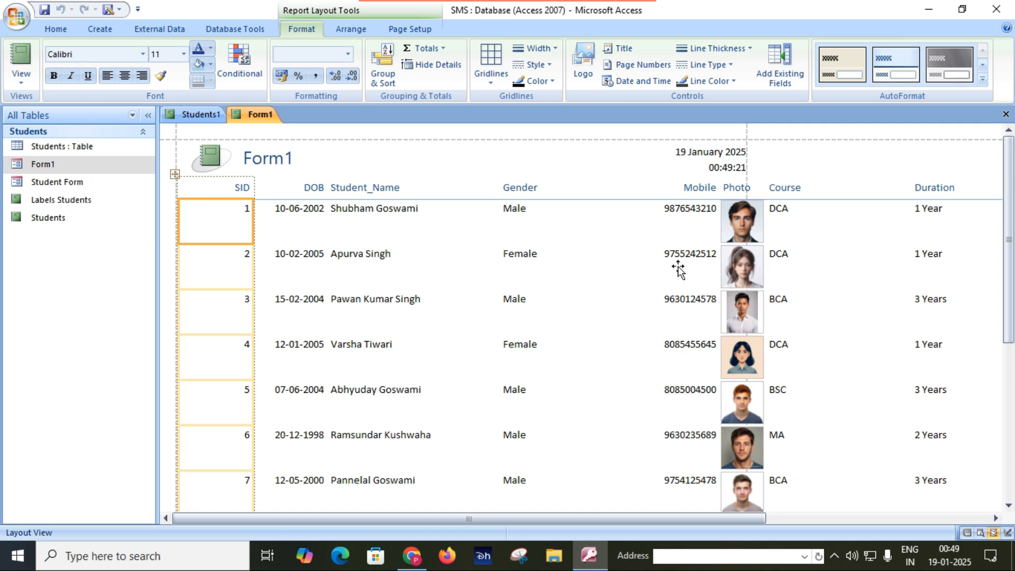
left_click(205, 116)
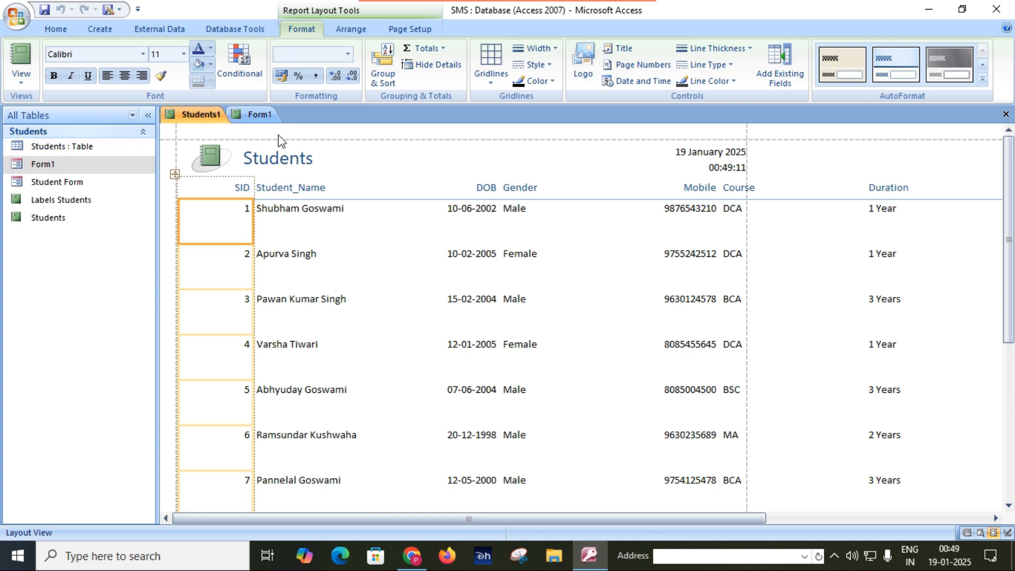
left_click(263, 117)
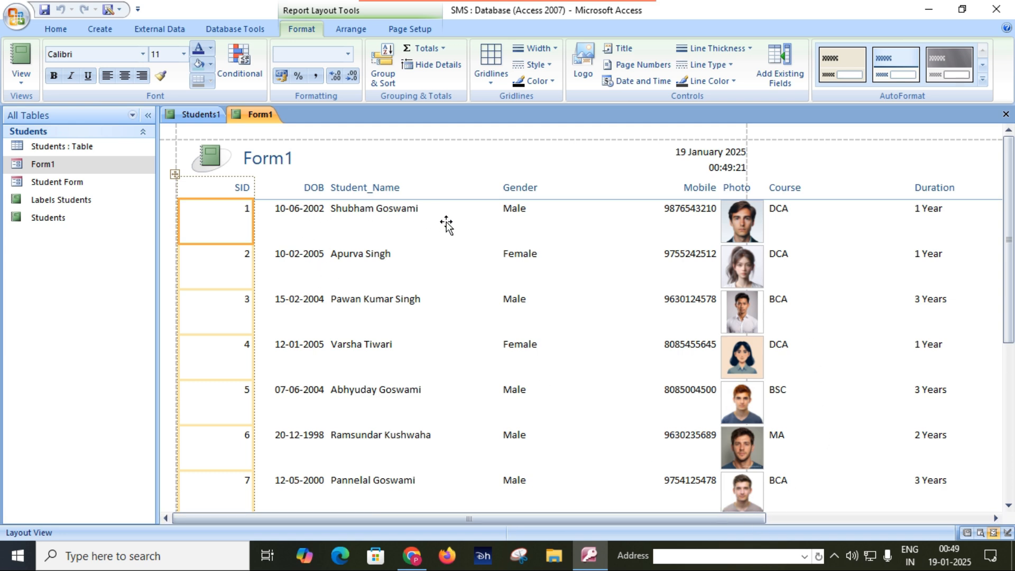
Step: Open Form1 and examine the report based on it, from the first to the last column and down to the fees total and page number
double_click(52, 166)
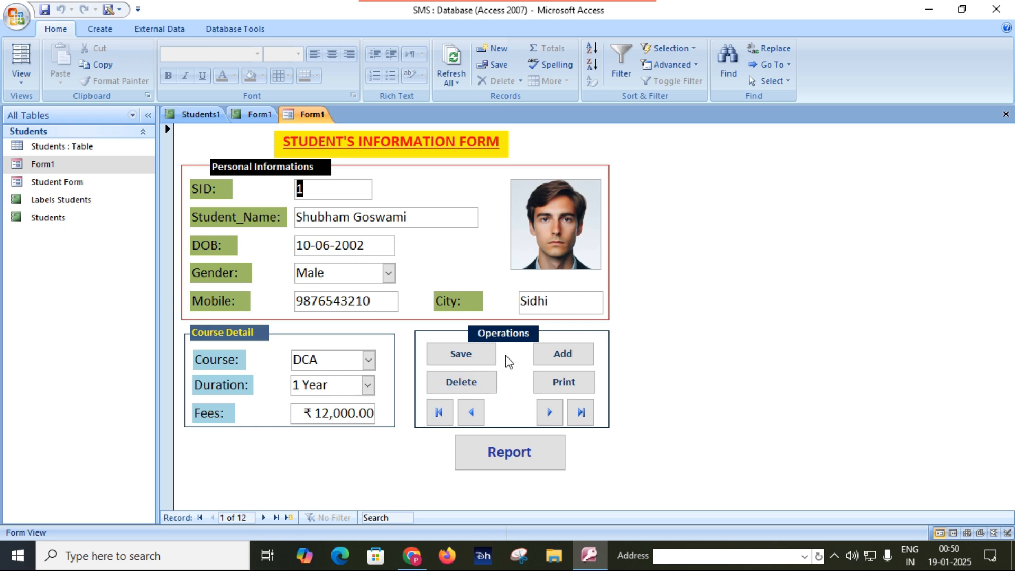
left_click(260, 114)
left_click_drag(749, 520, 1010, 533)
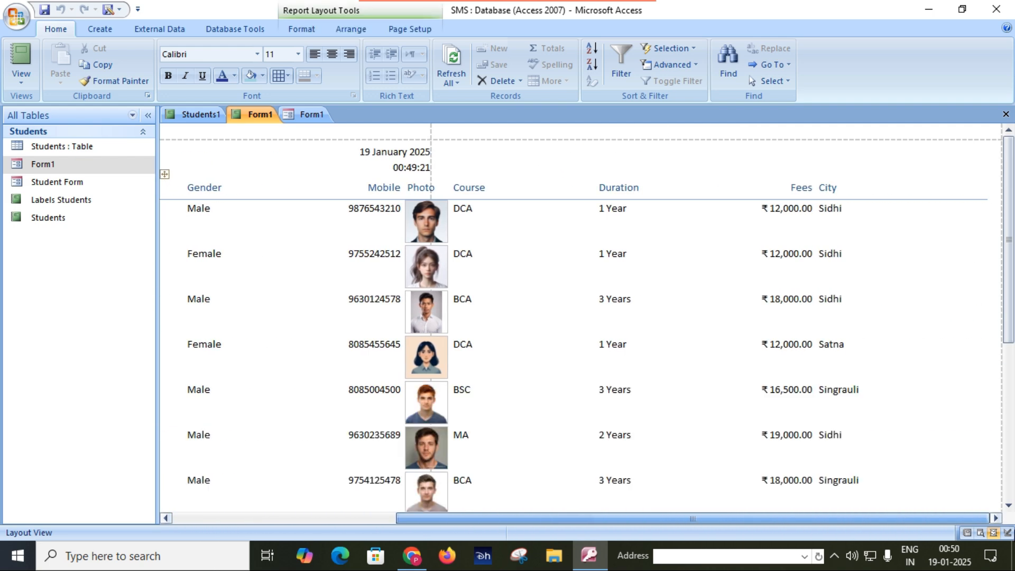
scroll(634, 373, "down", 5)
scroll(633, 376, "down", 4)
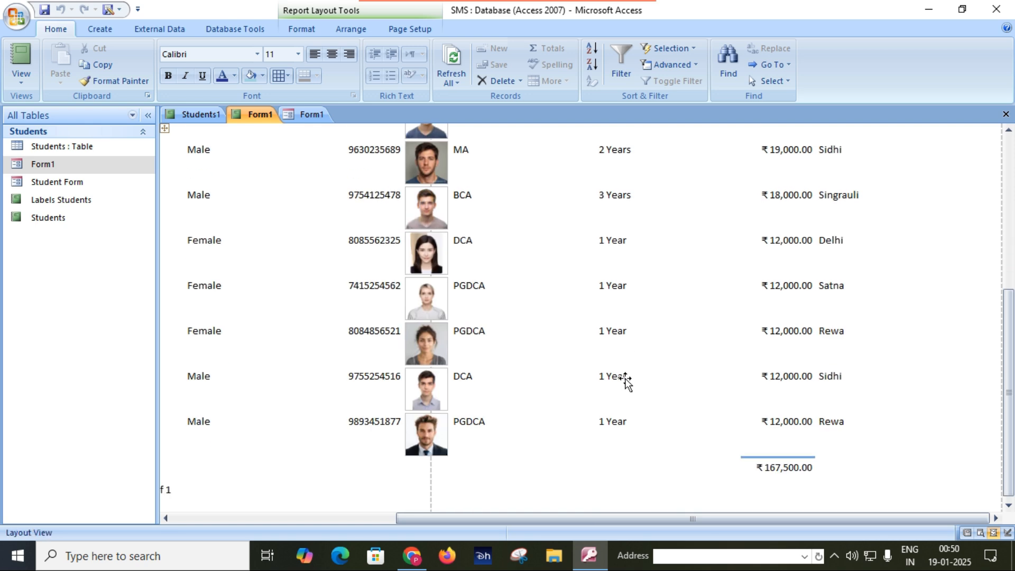
left_click_drag(749, 520, 328, 475)
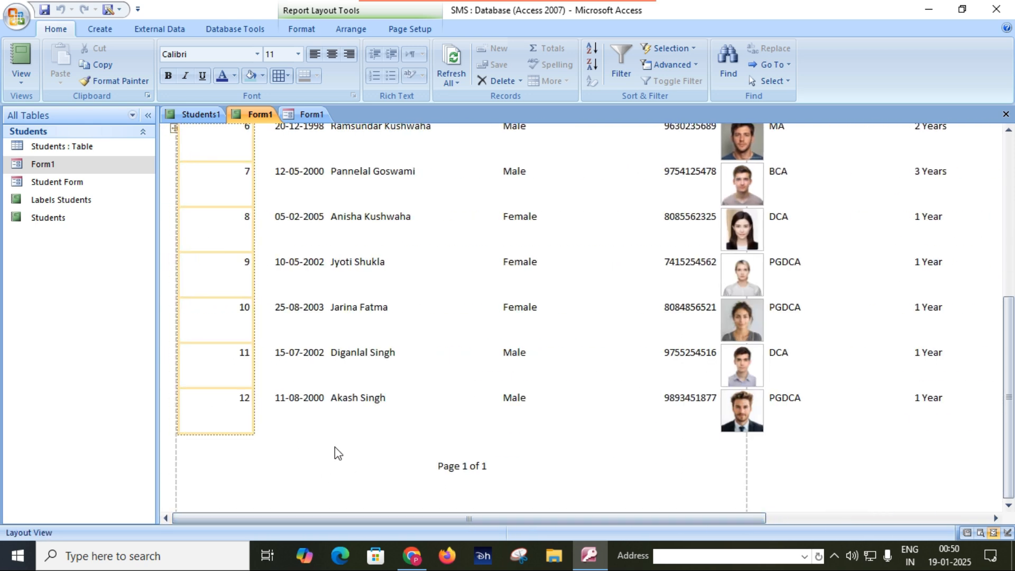
scroll(335, 446, "up", 6)
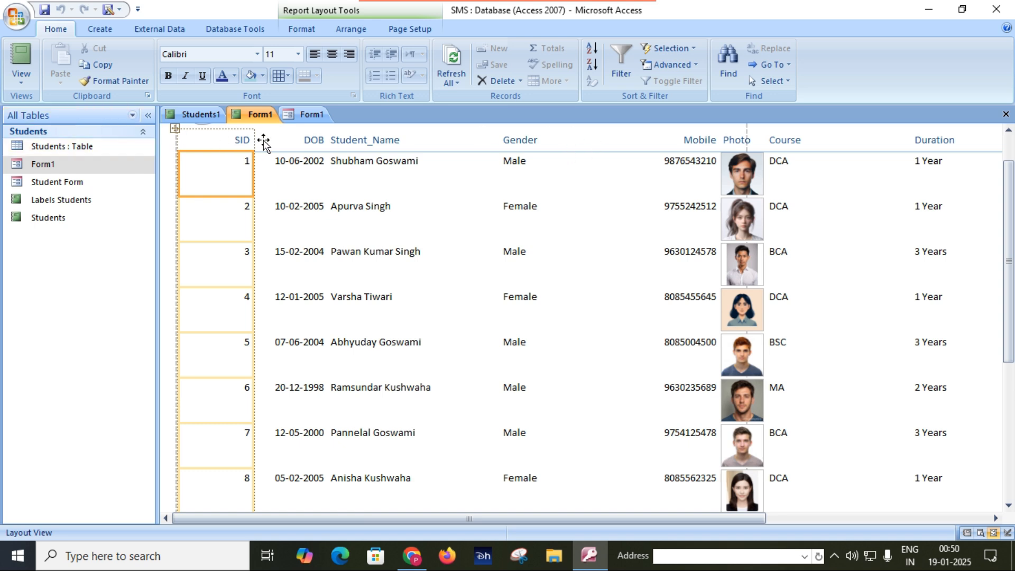
Step: View the Students table, then close it, Form1 and both generated reports without saving the reports
double_click(103, 149)
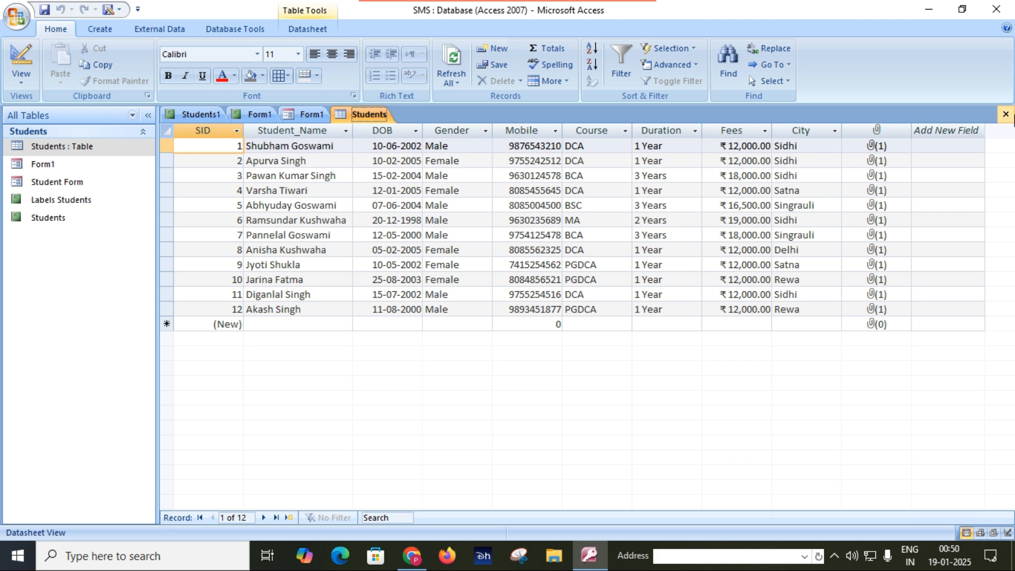
left_click(1006, 114)
left_click(1005, 114)
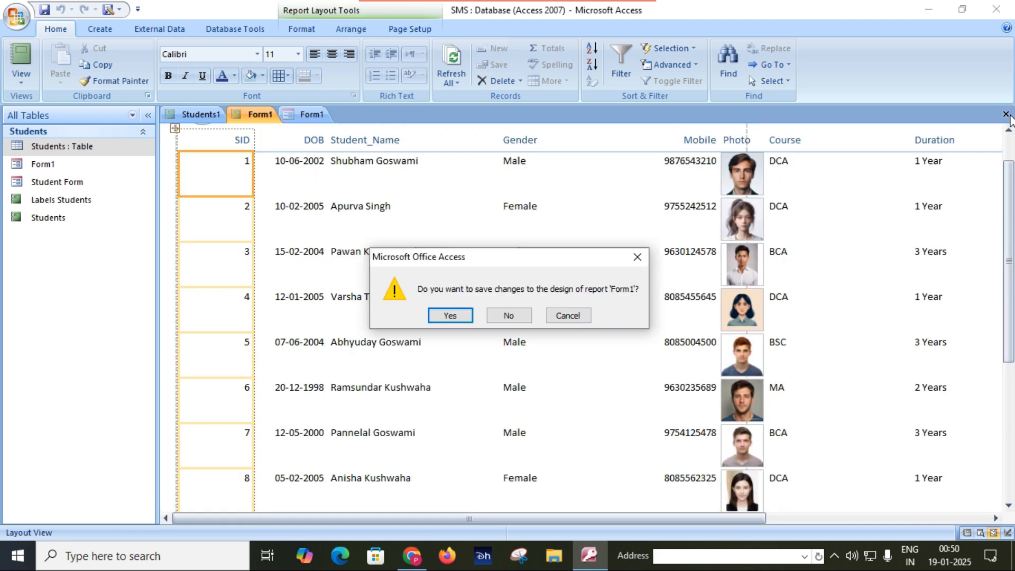
left_click(516, 316)
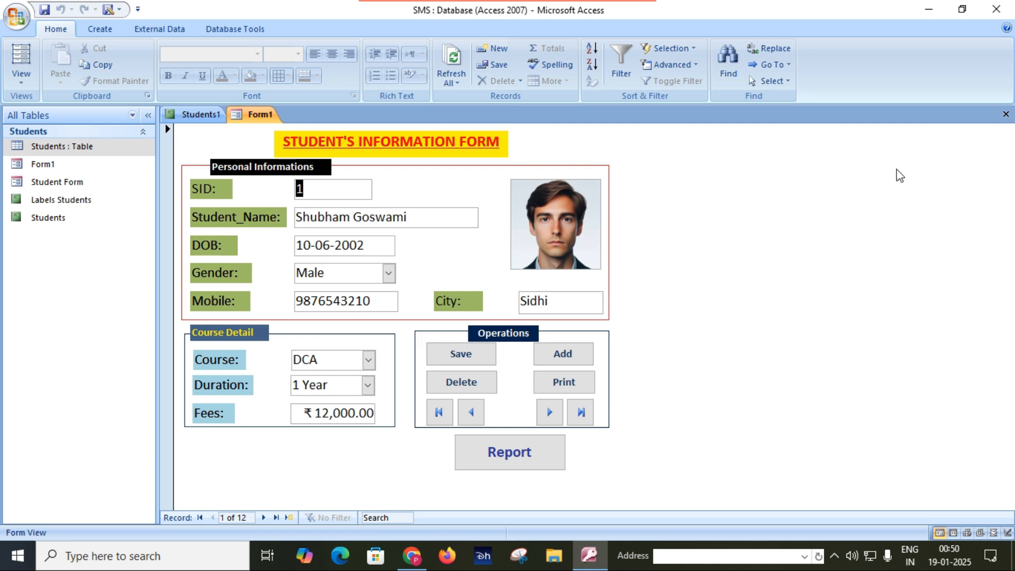
left_click(1006, 114)
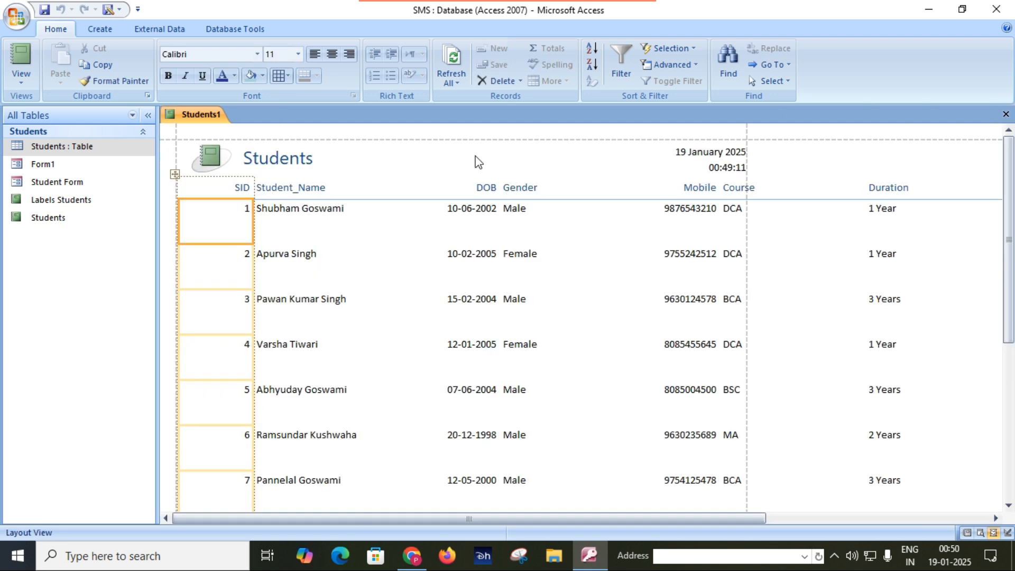
left_click(1005, 114)
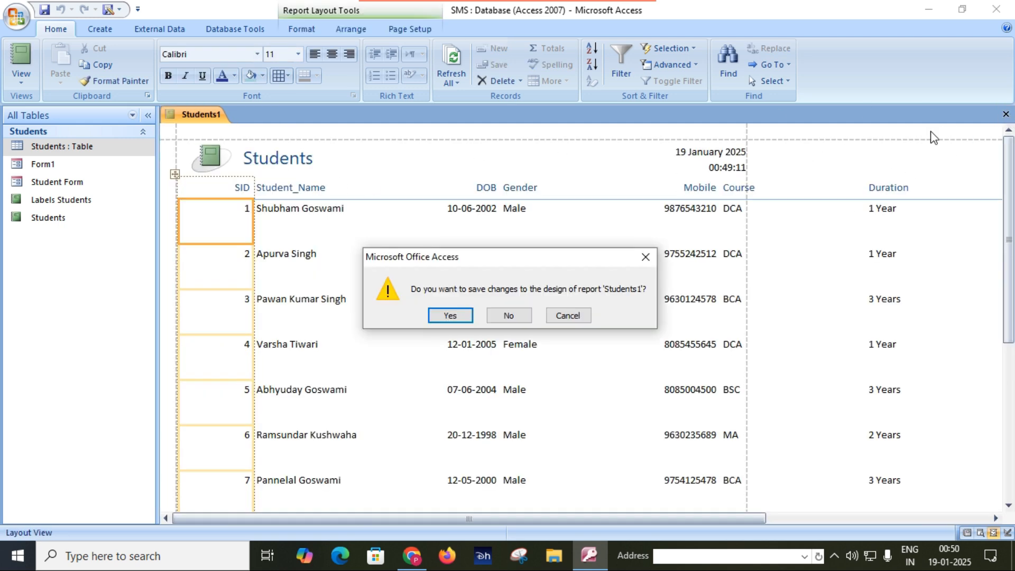
left_click(510, 315)
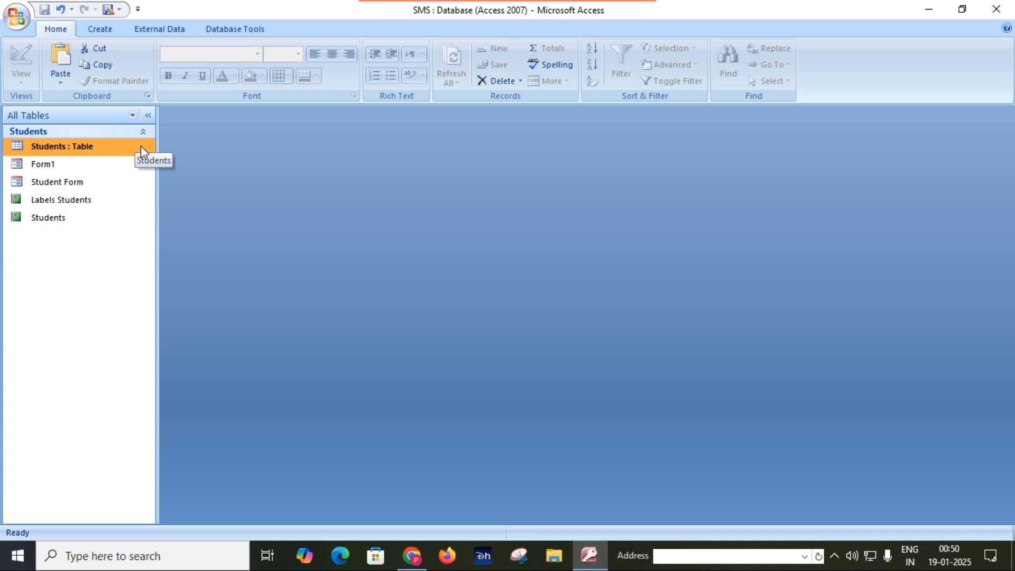
Step: Create a basic report from the Students table, keep it in Layout View and check its columns against the page edge
left_click(110, 32)
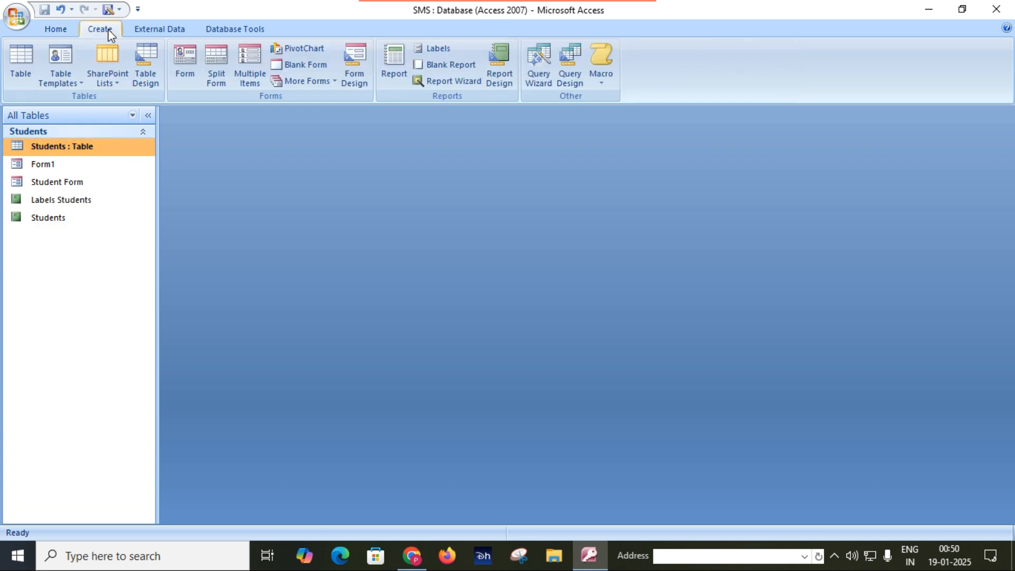
left_click(396, 74)
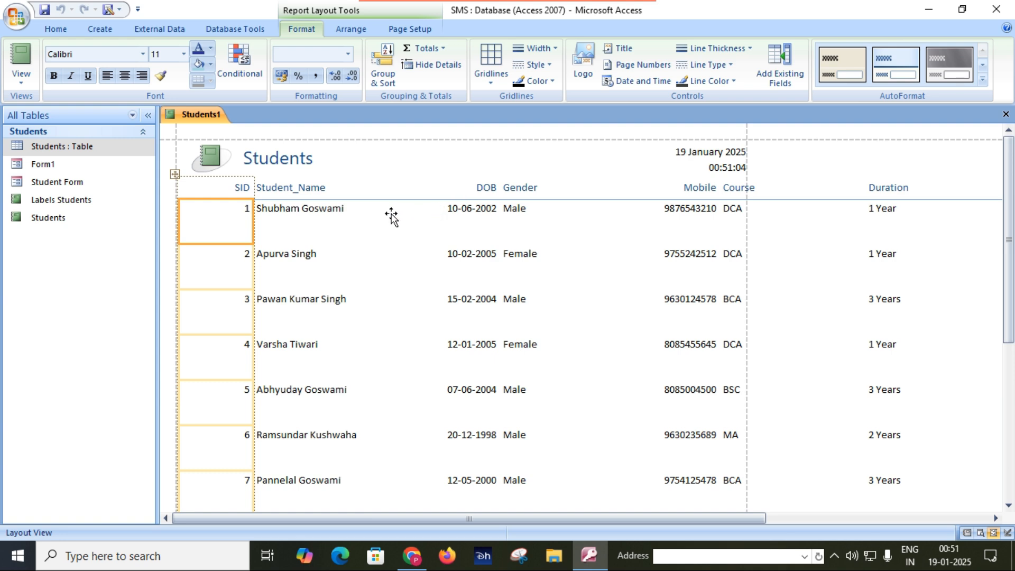
left_click(22, 79)
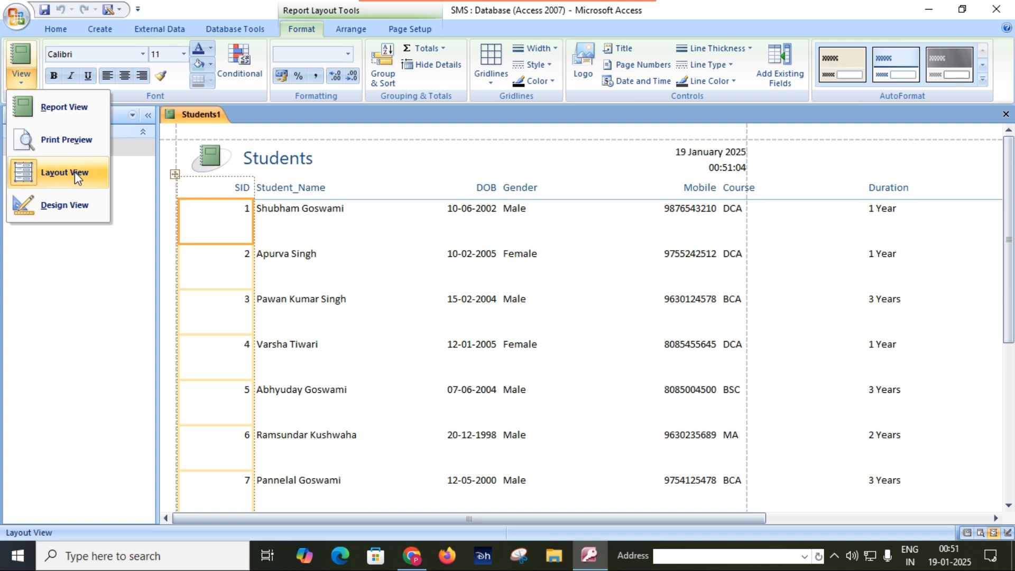
left_click(315, 233)
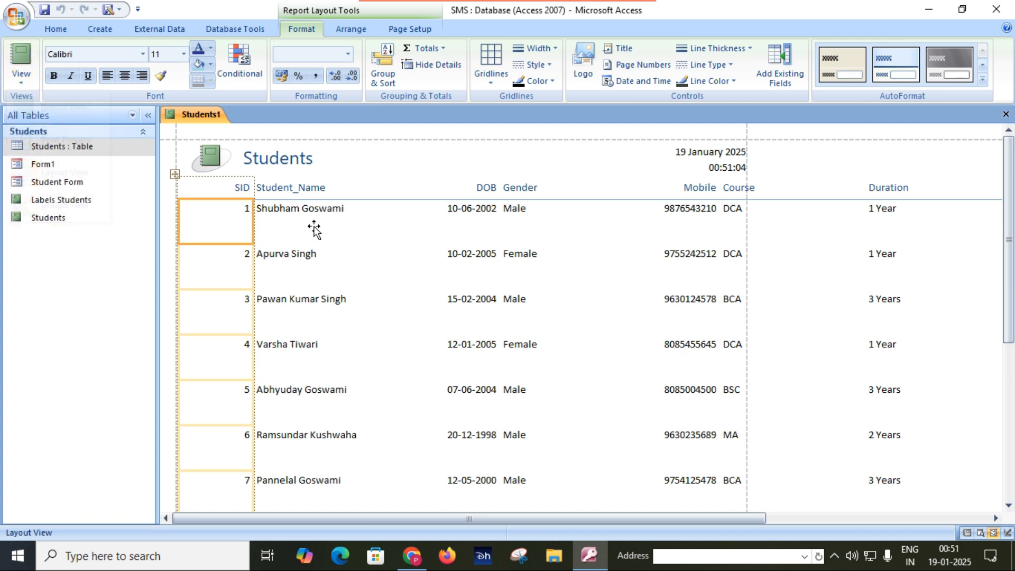
left_click_drag(674, 514, 762, 517)
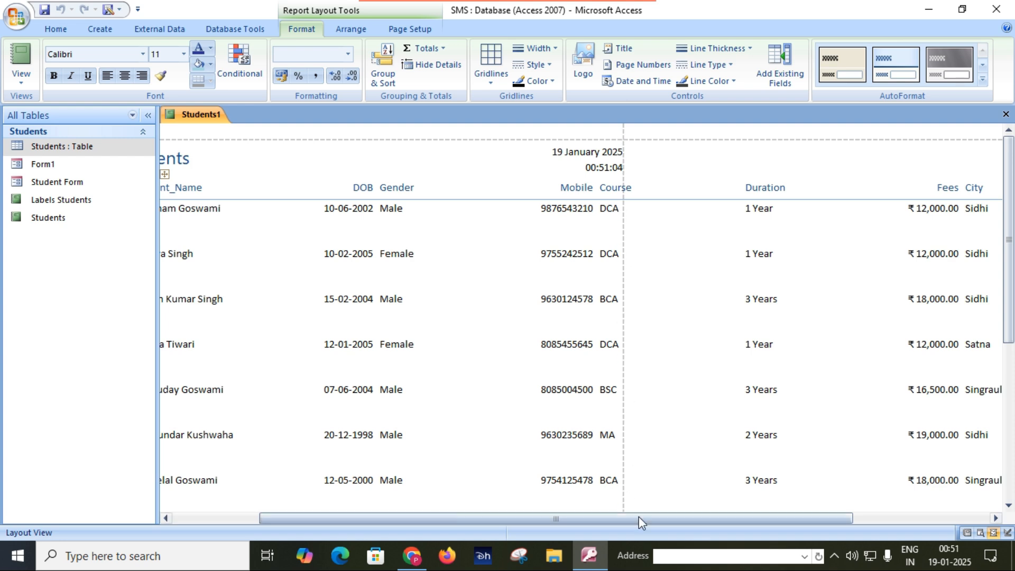
left_click_drag(639, 516, 556, 517)
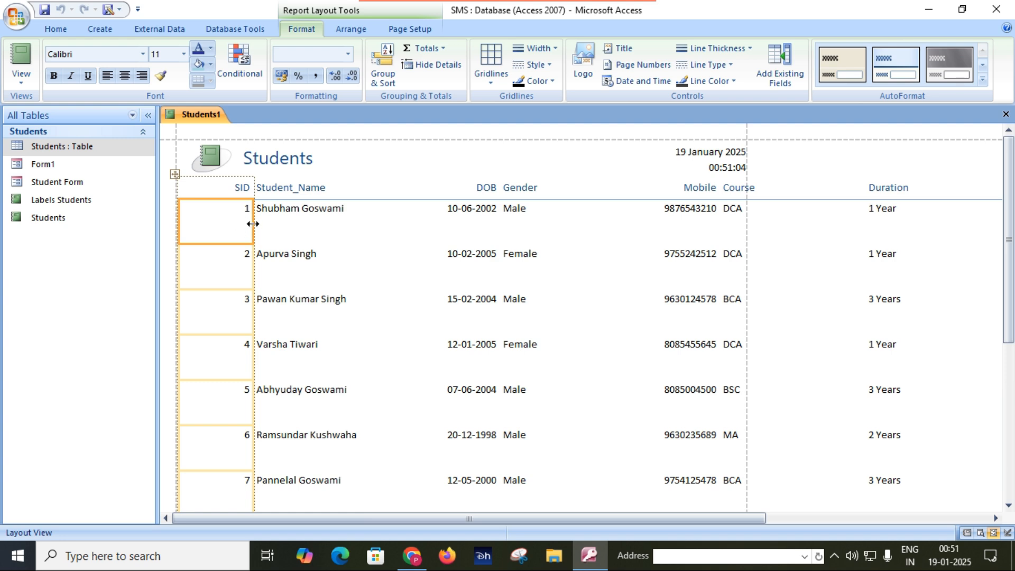
Step: Narrow the report's SID, Student_Name and DOB columns to fit their contents
left_click_drag(251, 224, 210, 227)
left_click(270, 224)
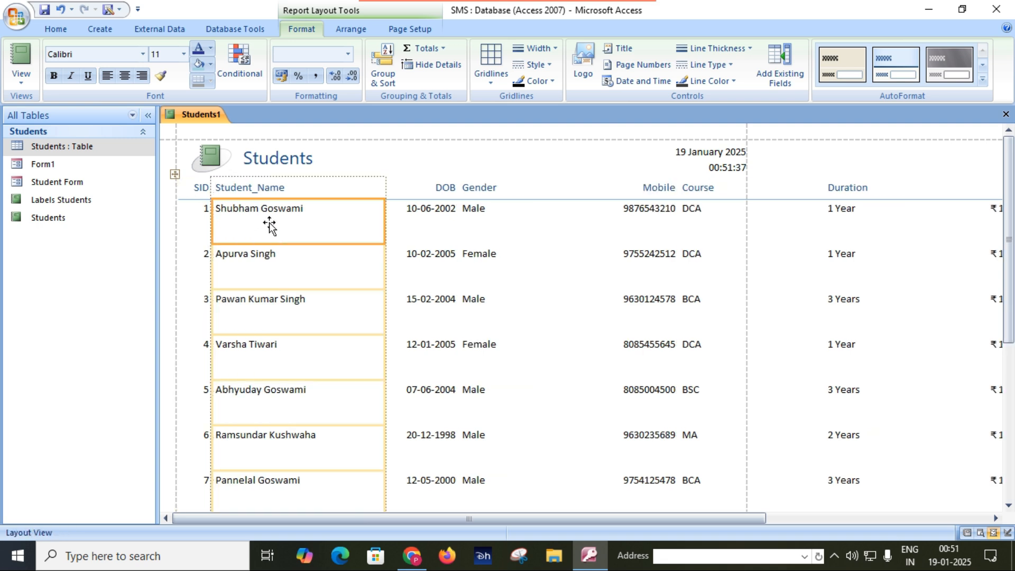
left_click_drag(384, 222, 329, 233)
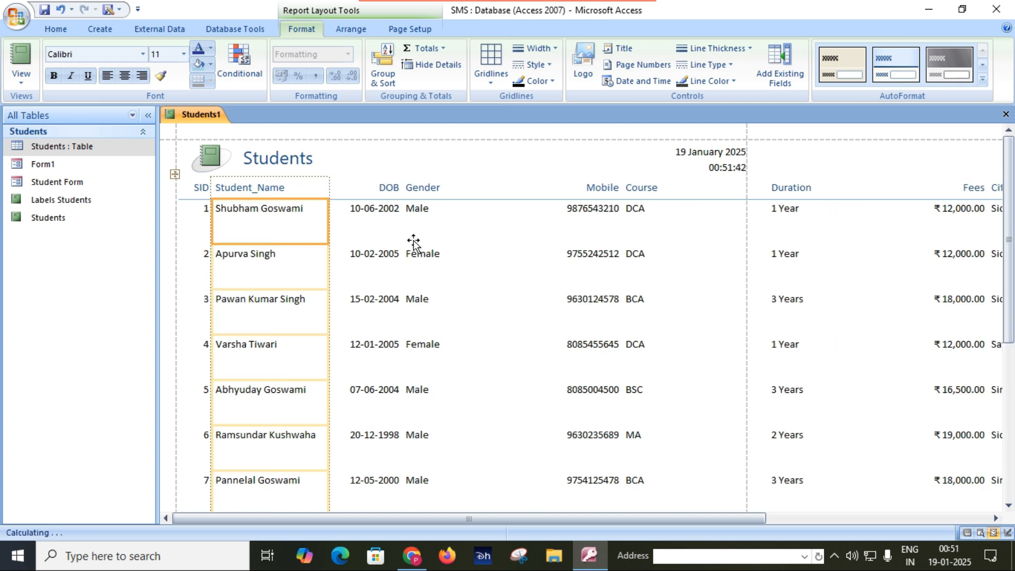
left_click(431, 217)
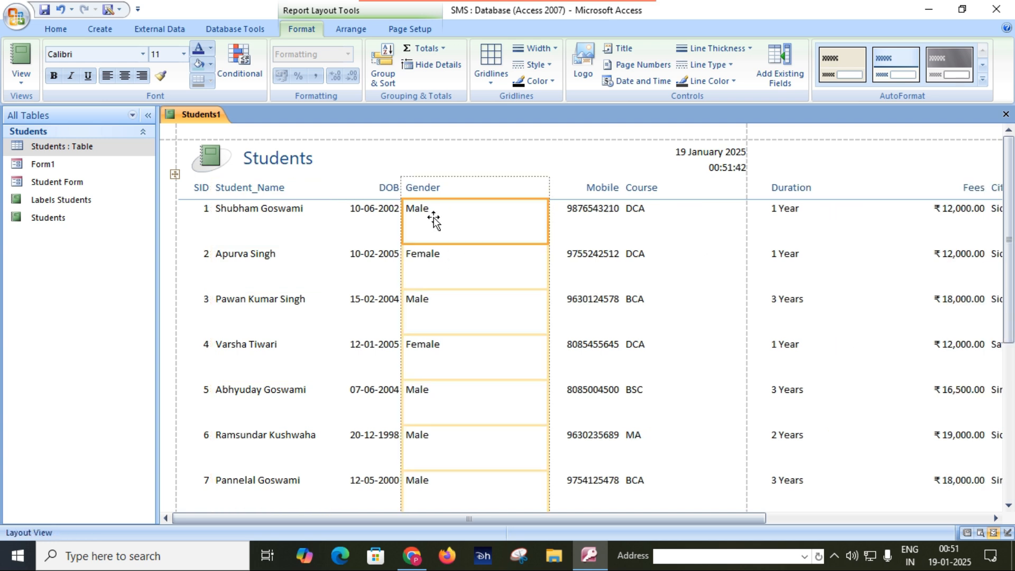
left_click(376, 210)
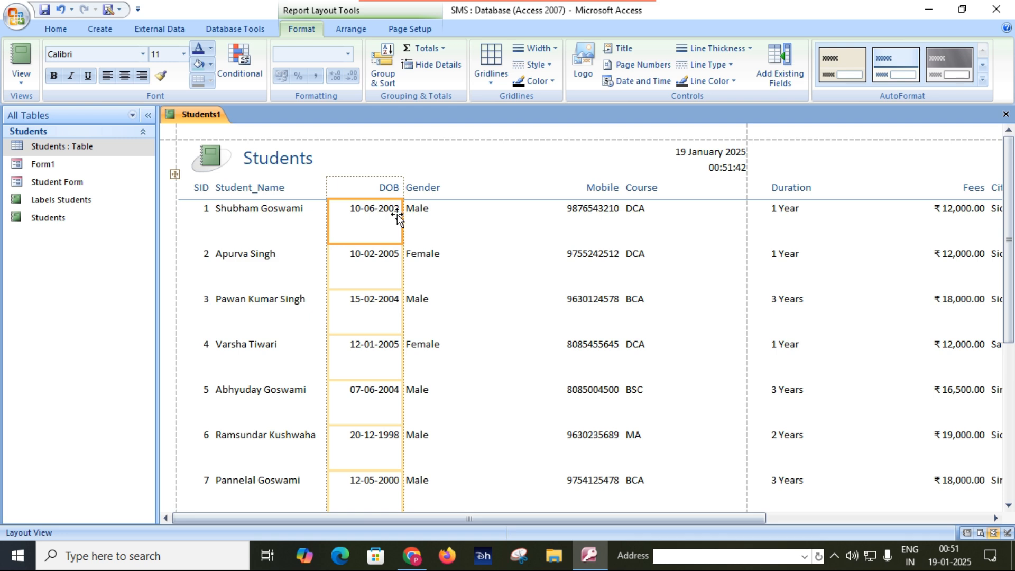
left_click_drag(402, 219, 388, 219)
Step: Narrow the report's Gender, Course and Duration columns to fit their contents
left_click(430, 220)
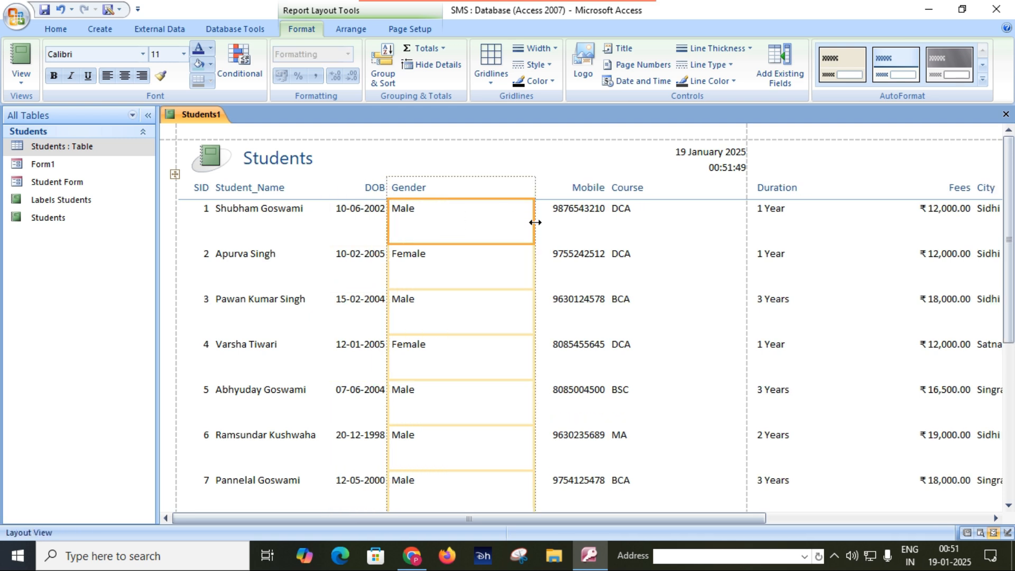
left_click_drag(535, 225, 444, 233)
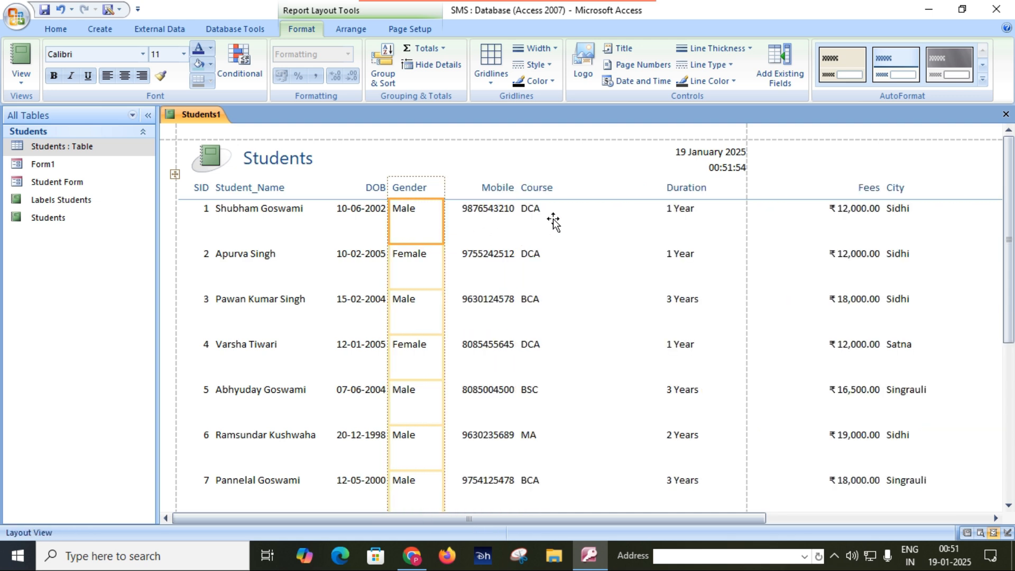
left_click(575, 222)
left_click_drag(661, 228, 565, 244)
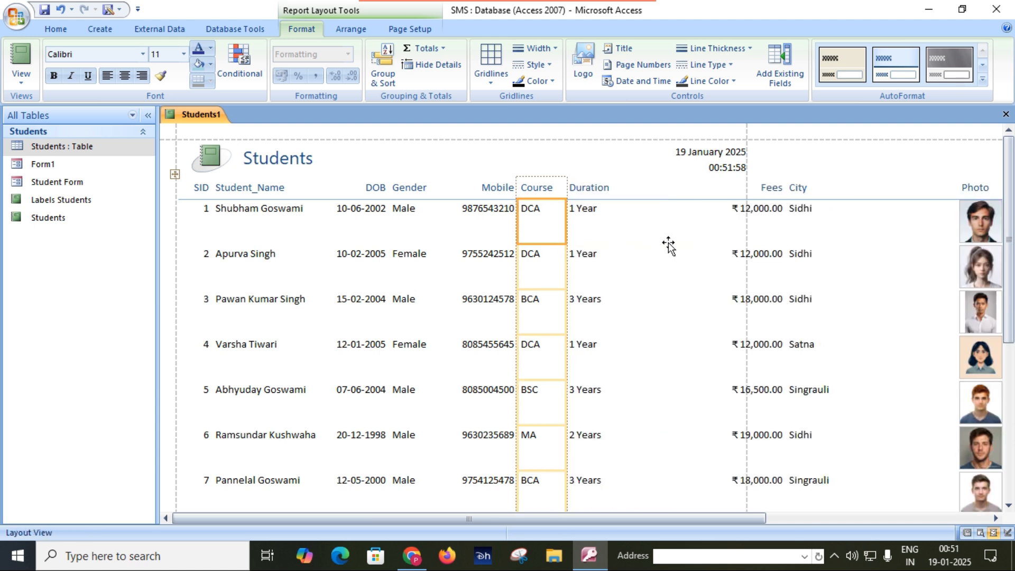
left_click(631, 217)
left_click_drag(709, 217, 616, 236)
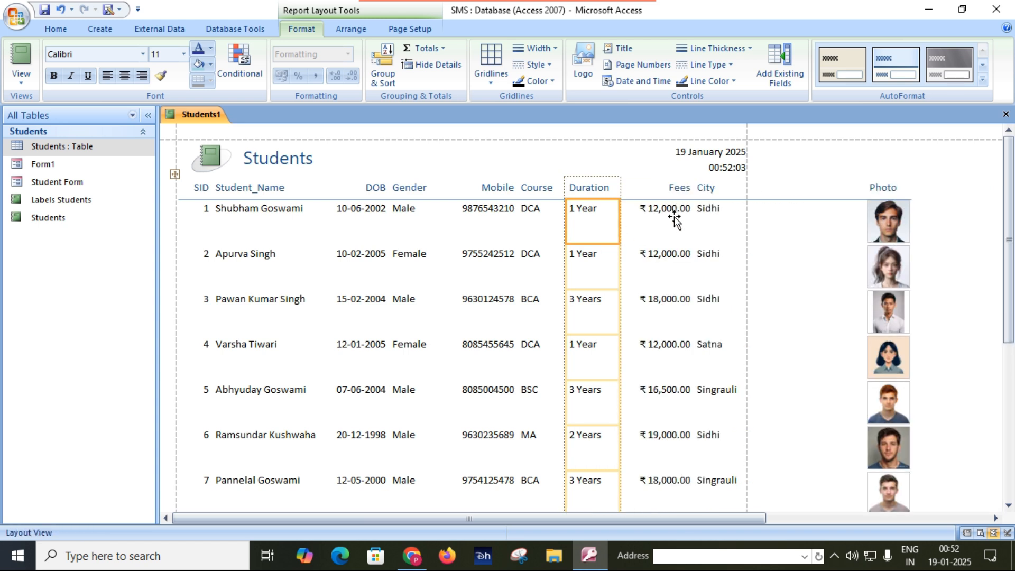
Step: Narrow the report's Fees and City columns to fit their contents while keeping each fee on one line
left_click(767, 217)
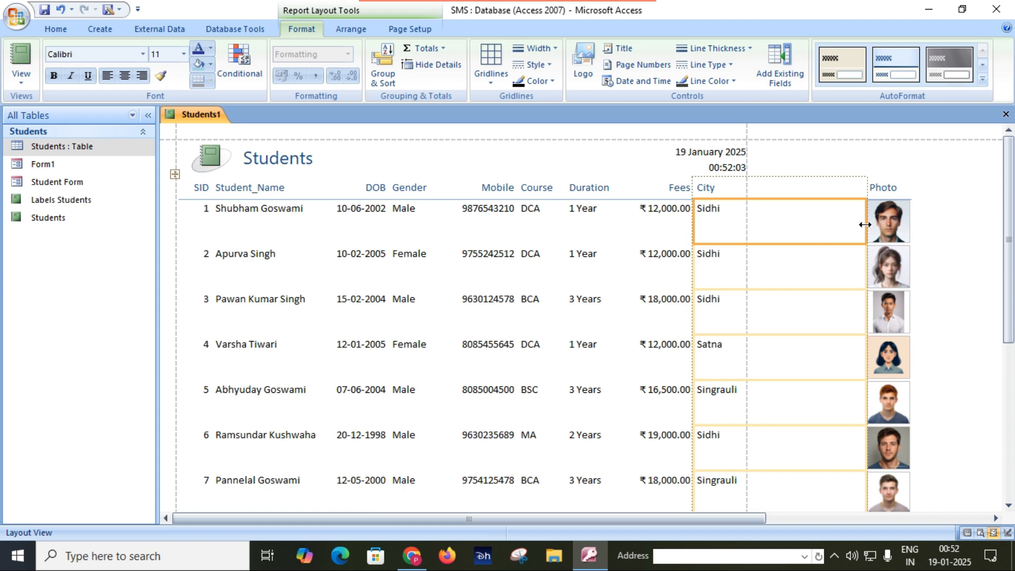
left_click(655, 215)
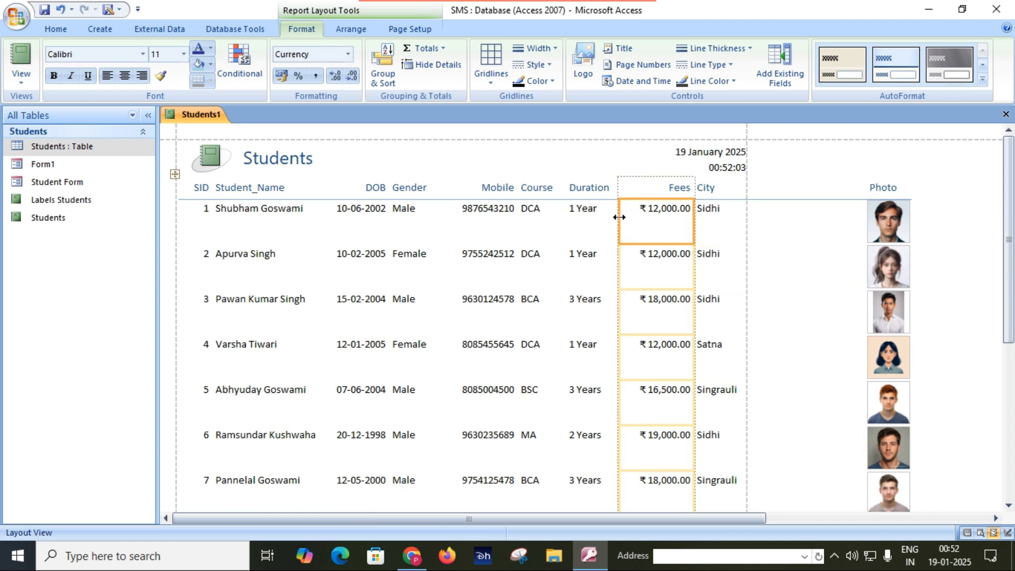
left_click_drag(693, 218, 676, 223)
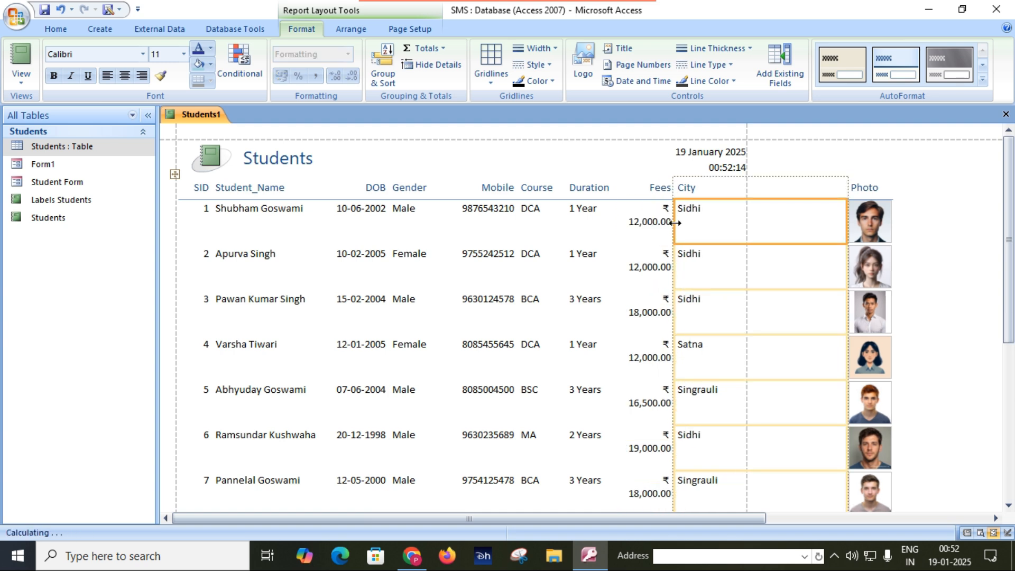
left_click(678, 223)
left_click_drag(677, 222, 680, 224)
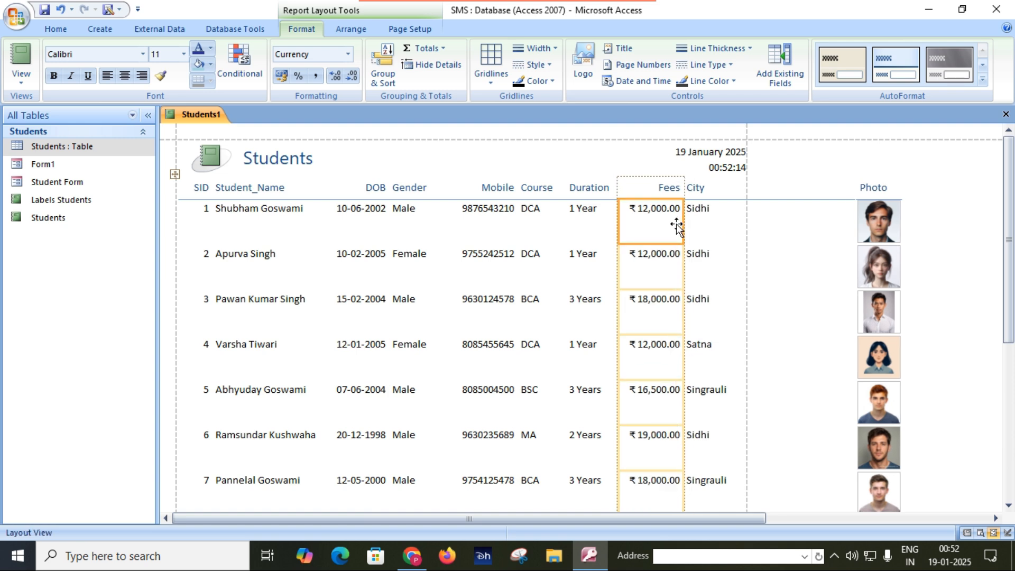
left_click(695, 222)
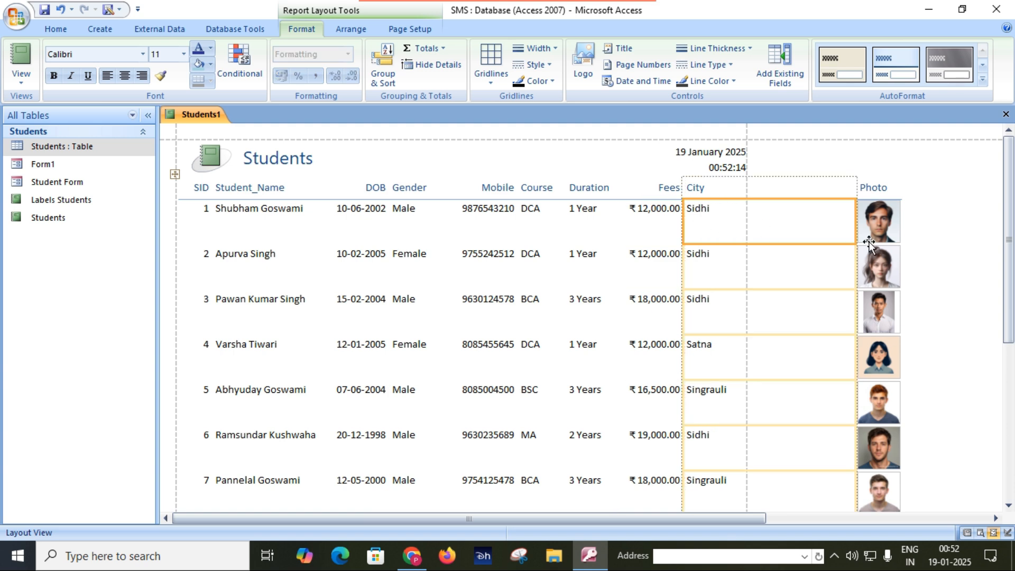
left_click_drag(857, 230, 736, 254)
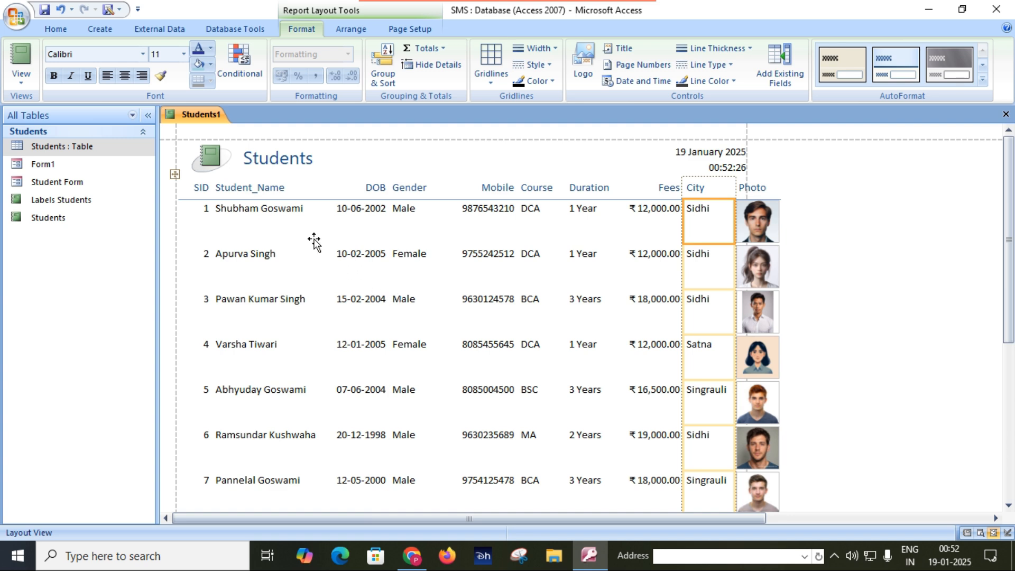
Step: Narrow the Student_Name column further, try centring its values, and set them back to left alignment
left_click(250, 211)
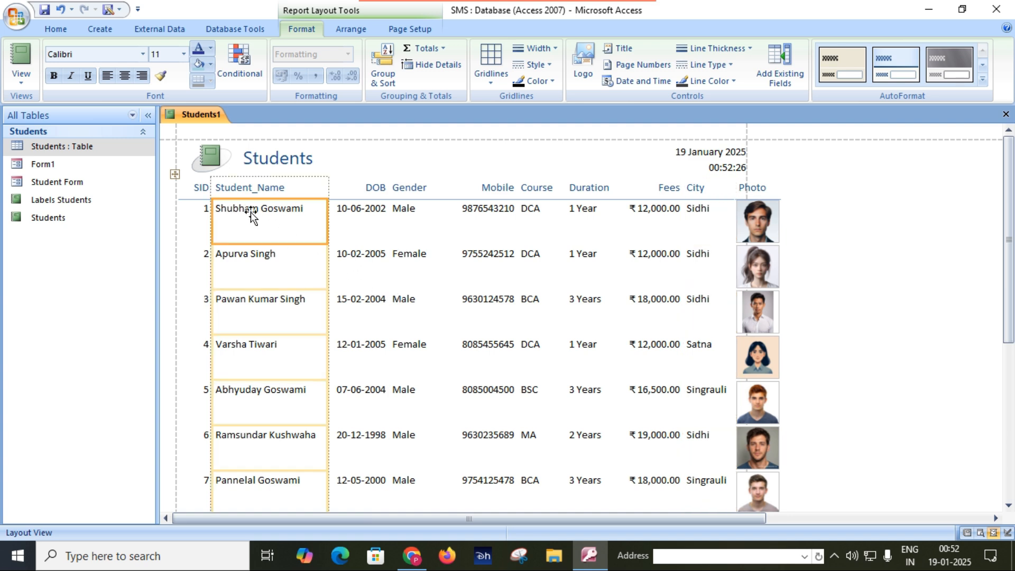
left_click_drag(328, 231, 315, 228)
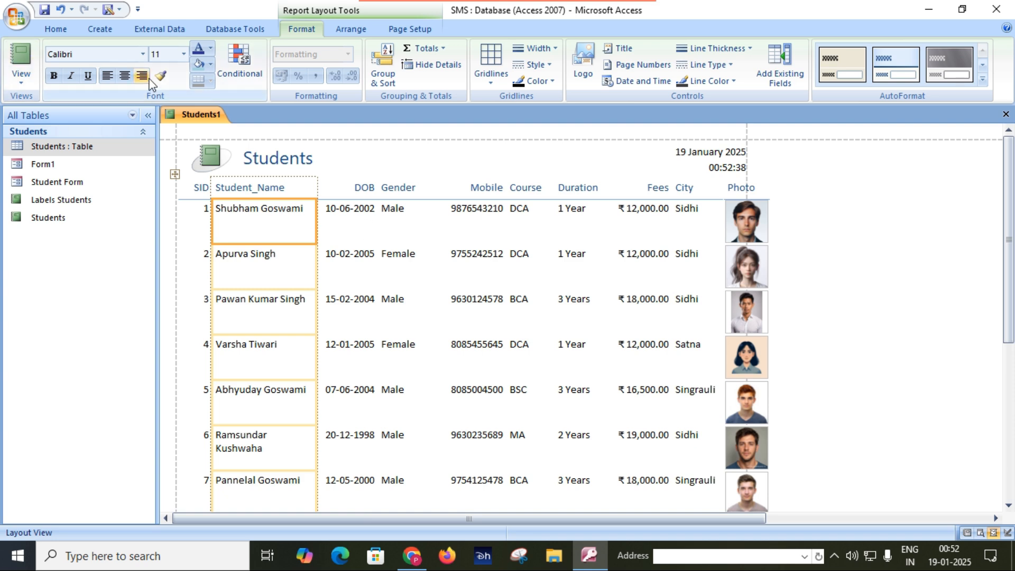
left_click(125, 76)
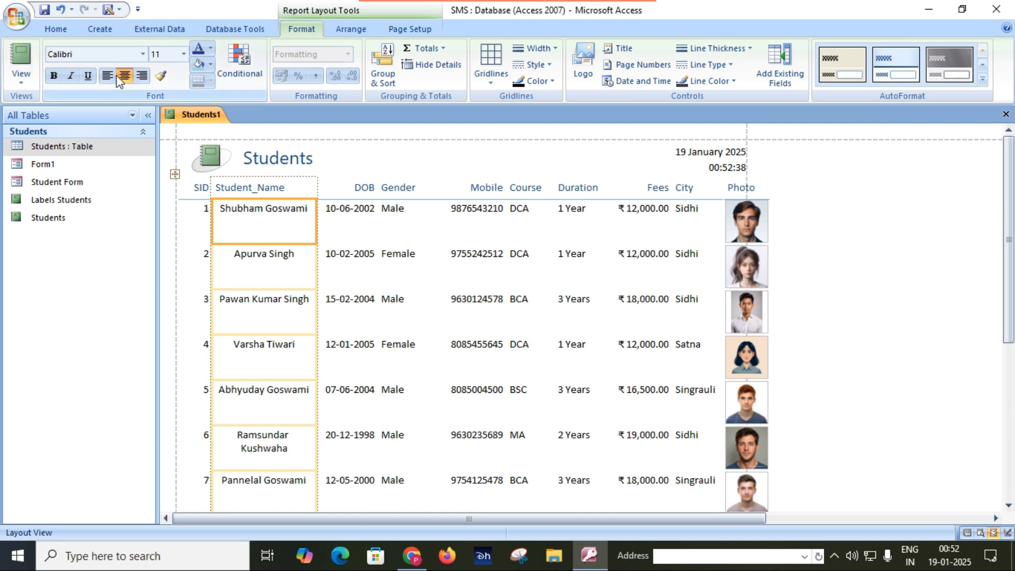
left_click(107, 76)
Step: Centre the values in the DOB, Gender, Mobile and Course columns
left_click(359, 216)
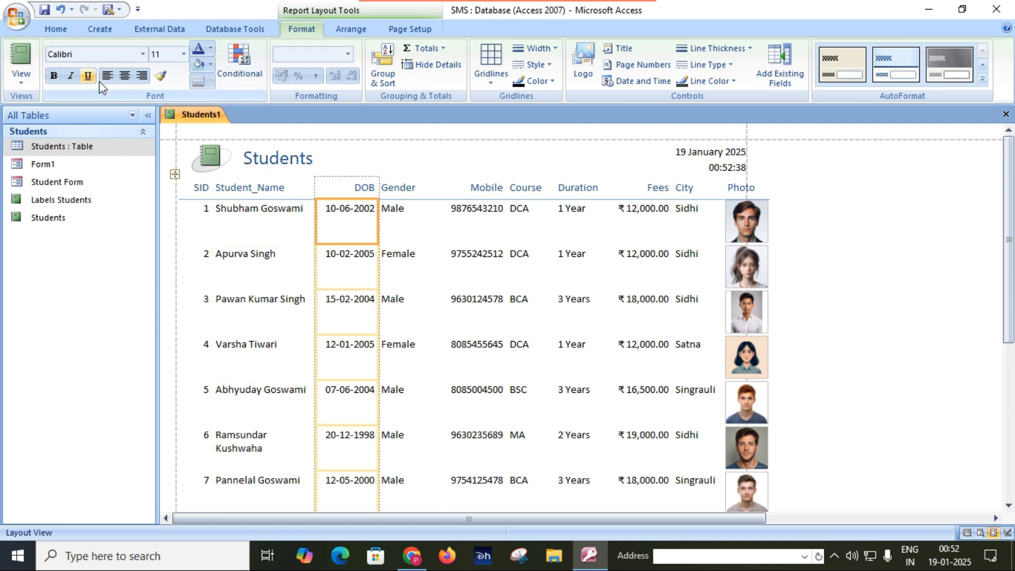
left_click(126, 77)
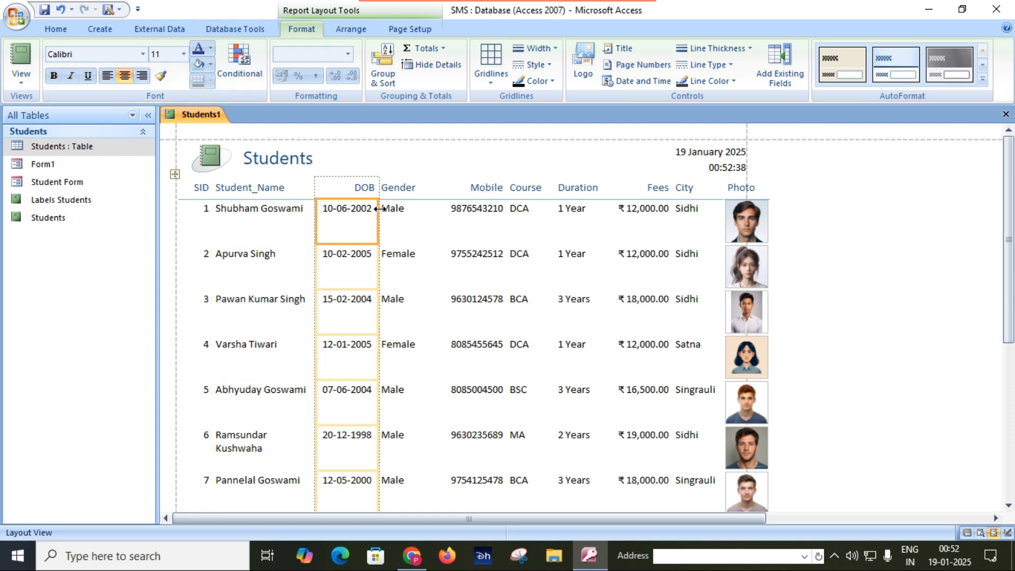
left_click(400, 210)
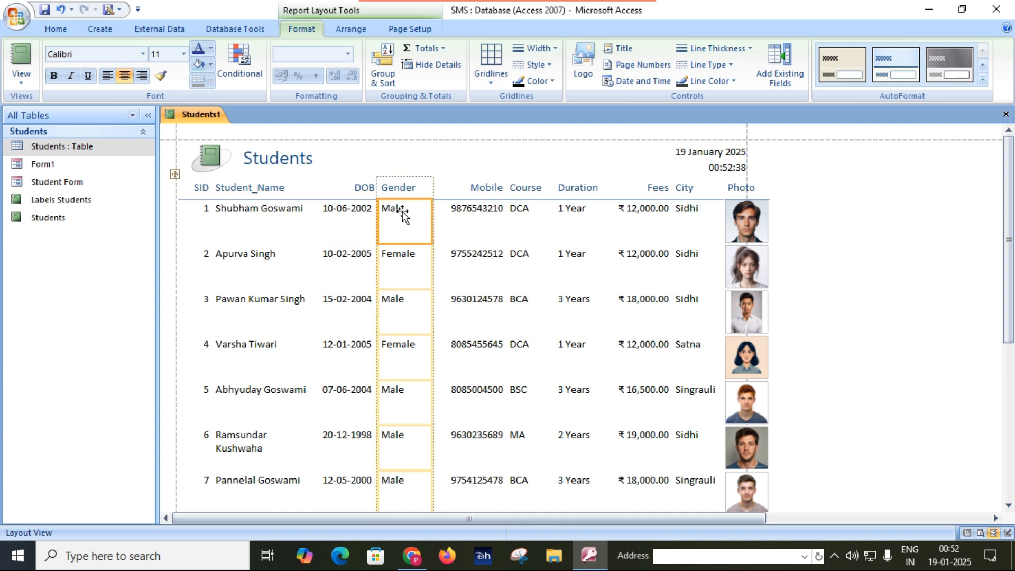
left_click(127, 78)
left_click(460, 213)
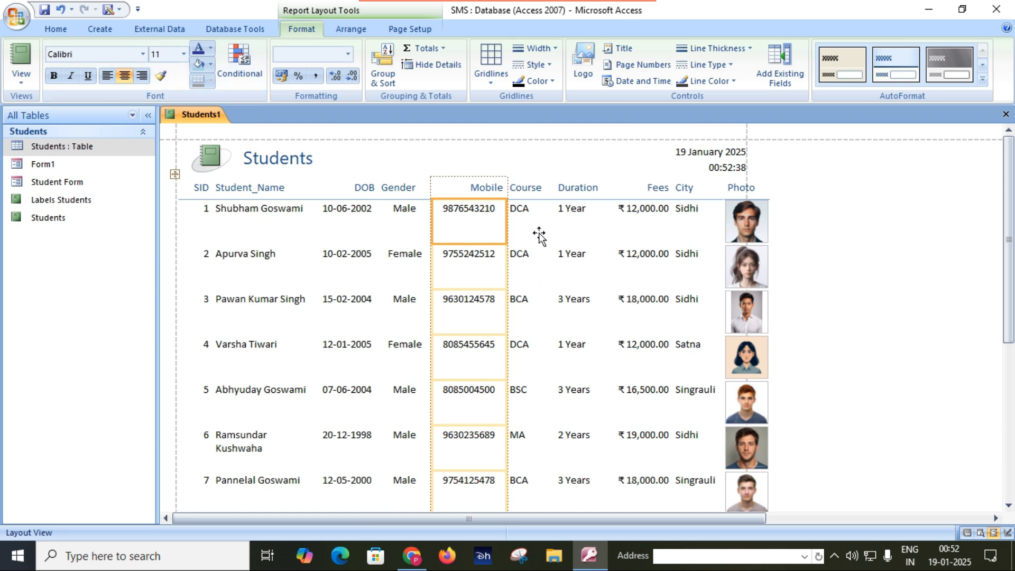
left_click(531, 217)
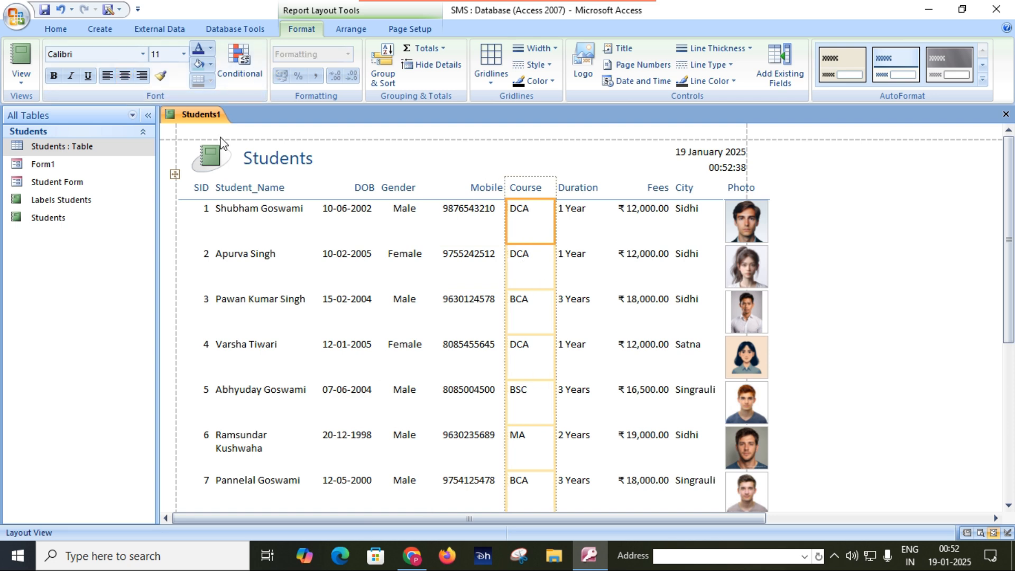
left_click(125, 76)
Step: Centre the values in the Duration, Fees and City columns
left_click(575, 214)
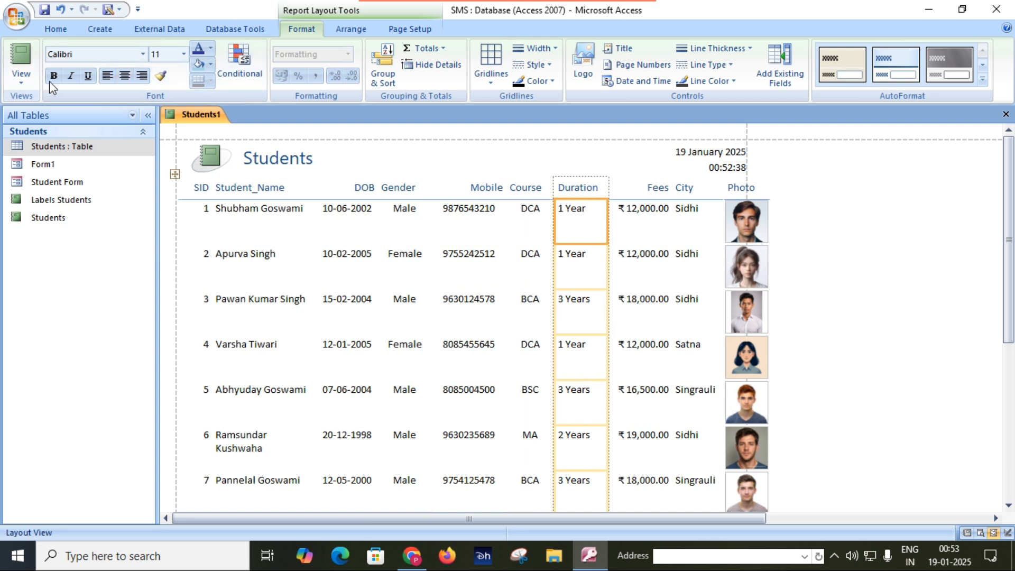
left_click(125, 76)
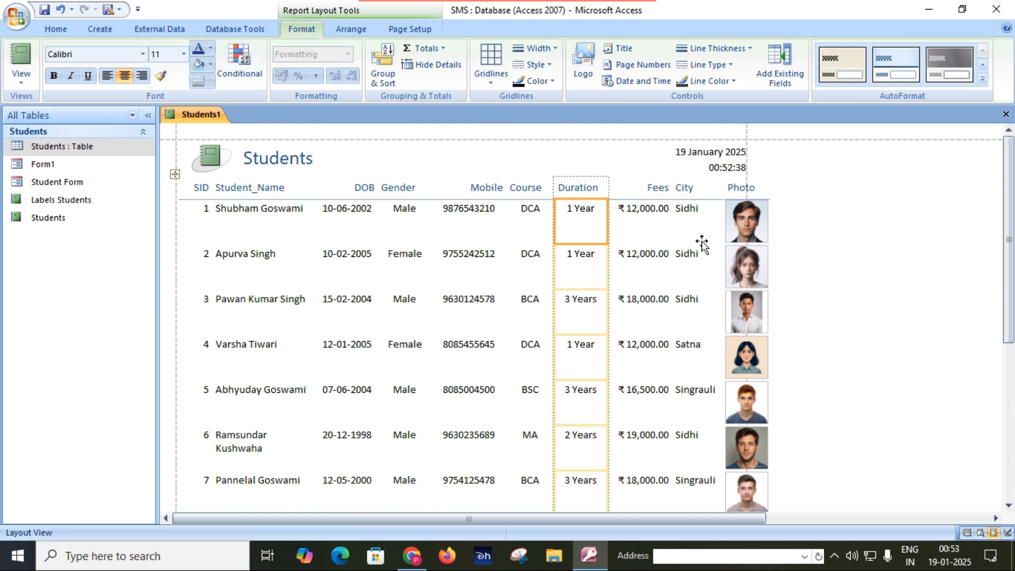
left_click(641, 238)
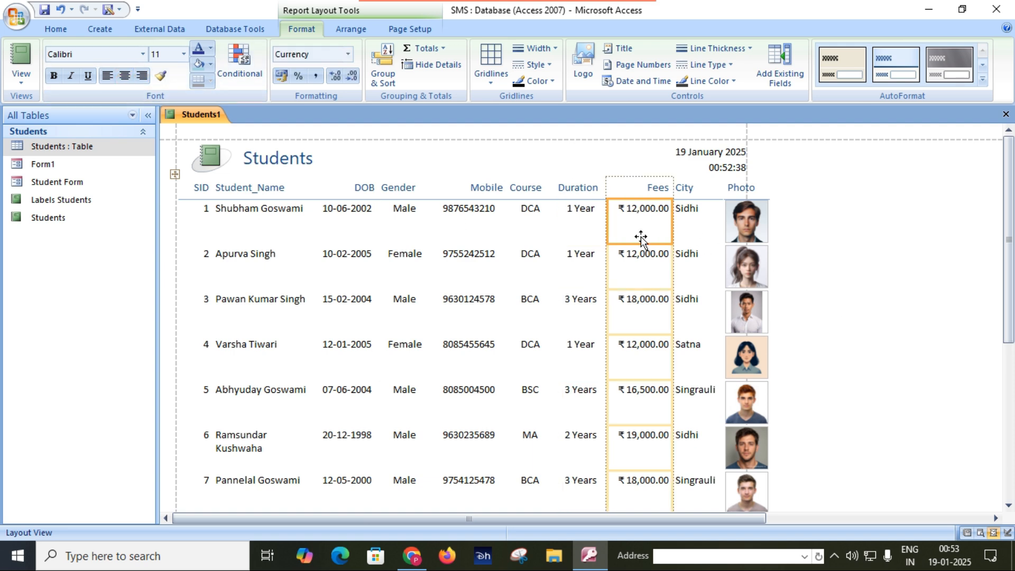
left_click(129, 75)
left_click(683, 216)
left_click(125, 79)
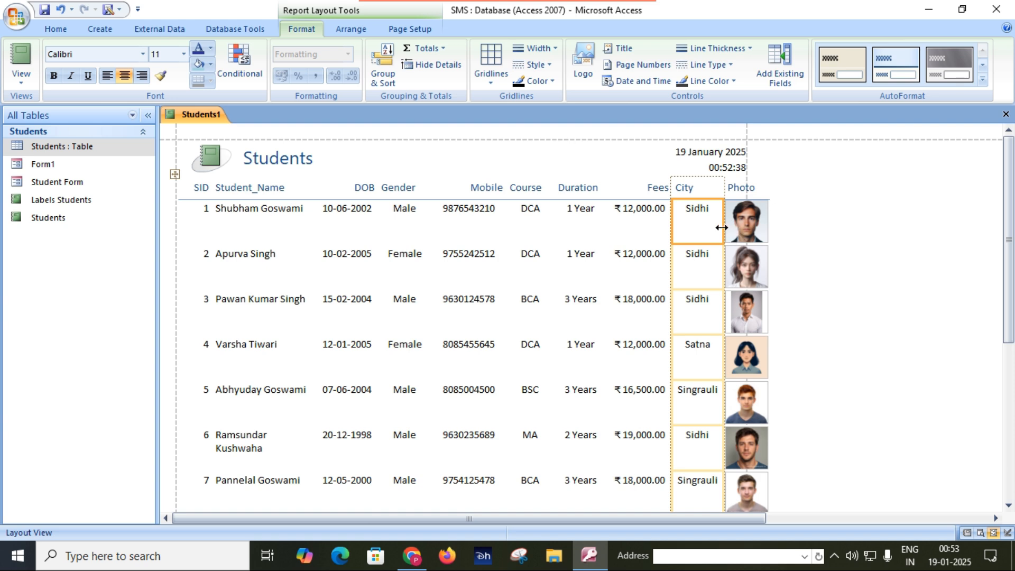
Step: Narrow the Duration column slightly to bring the Photo column closer to the page edge
left_click_drag(720, 227, 720, 226)
left_click(579, 225)
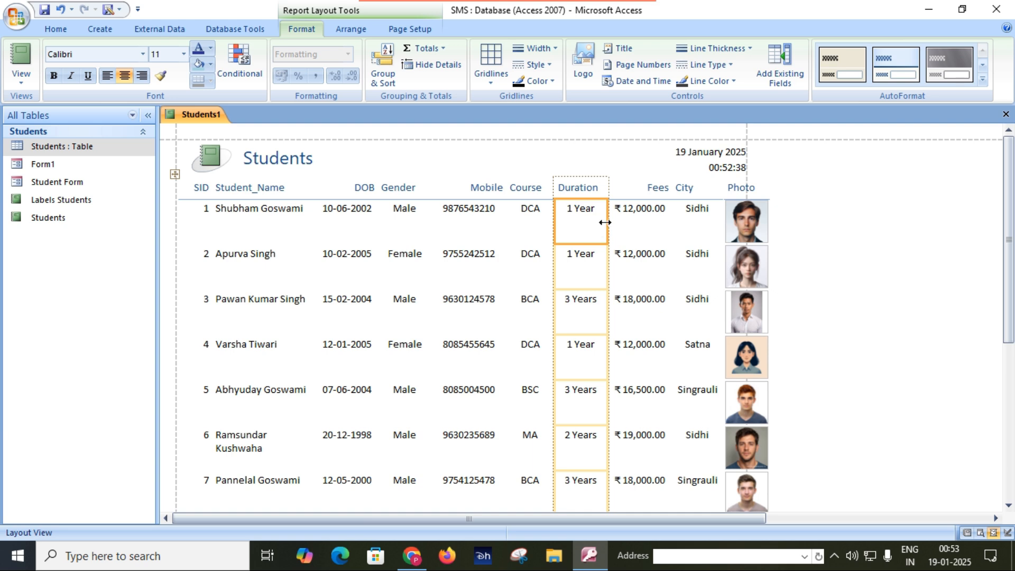
left_click_drag(608, 223, 604, 223)
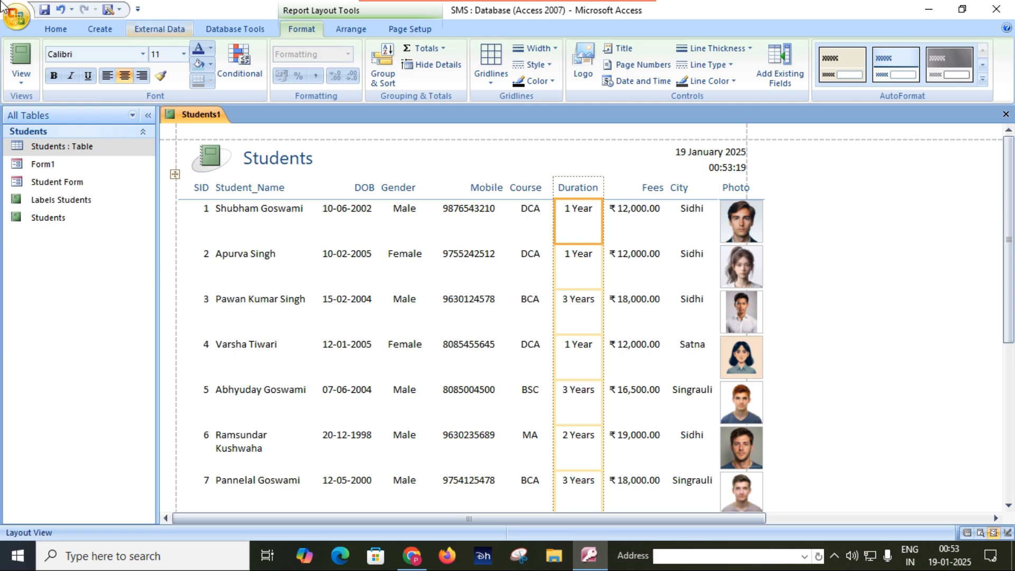
Step: Check in Print Preview whether the Photo column fits the portrait page, and return to Layout View
left_click(17, 25)
mouse_move(49, 187)
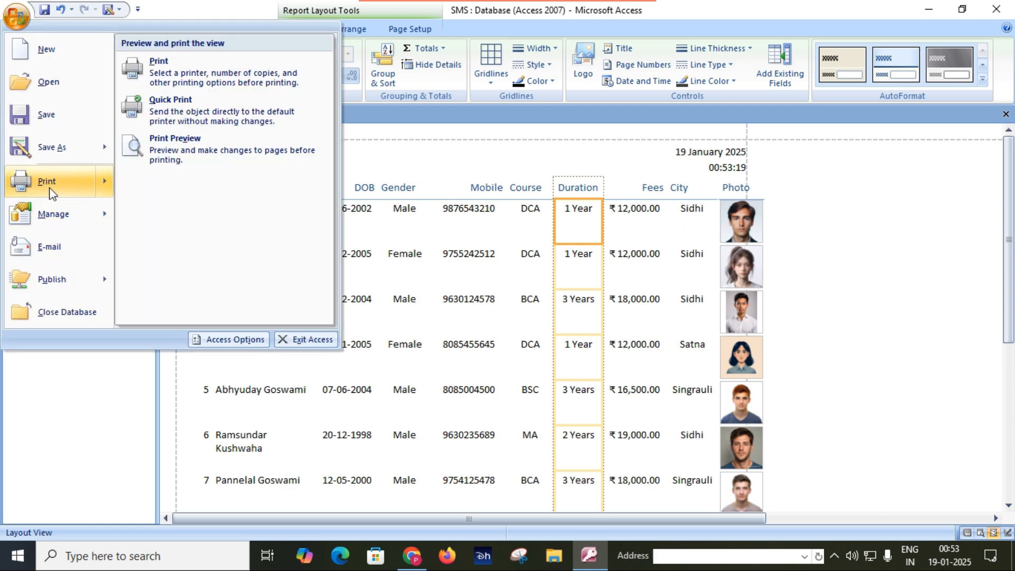
left_click(146, 160)
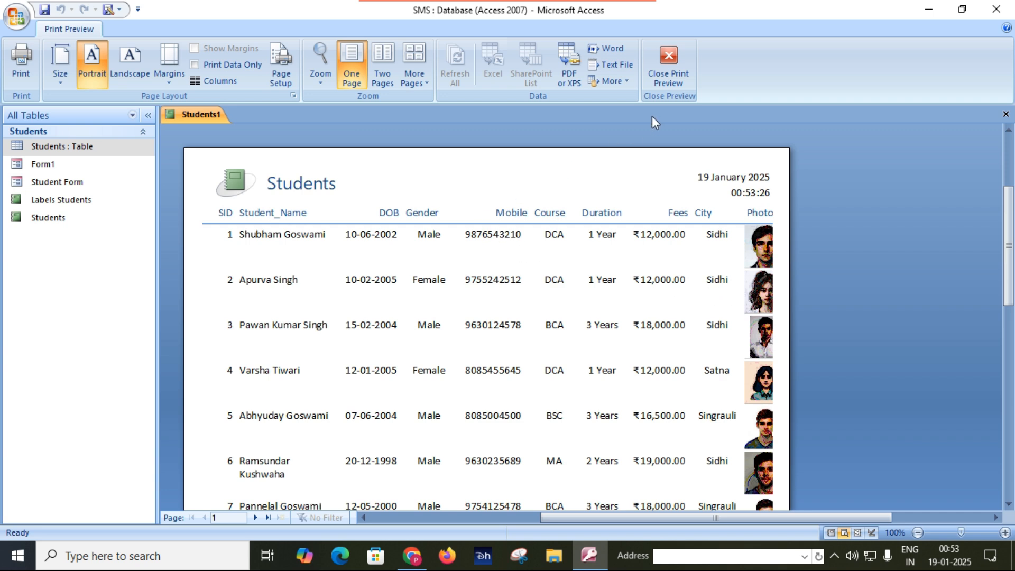
left_click(667, 64)
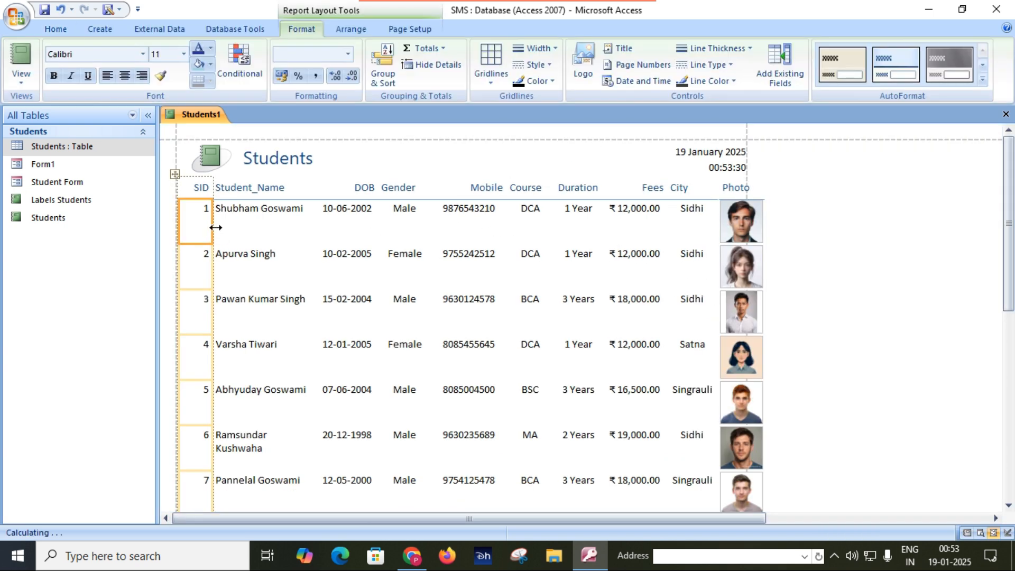
Step: Narrow the SID, City and Student_Name columns until the Photo column lies inside the page edge
left_click_drag(212, 223, 203, 227)
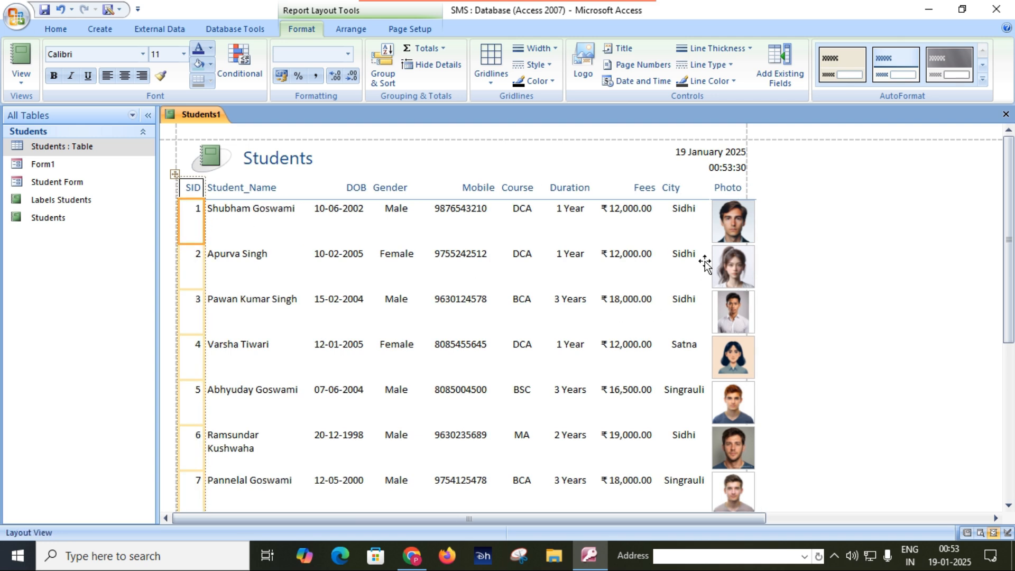
left_click(689, 230)
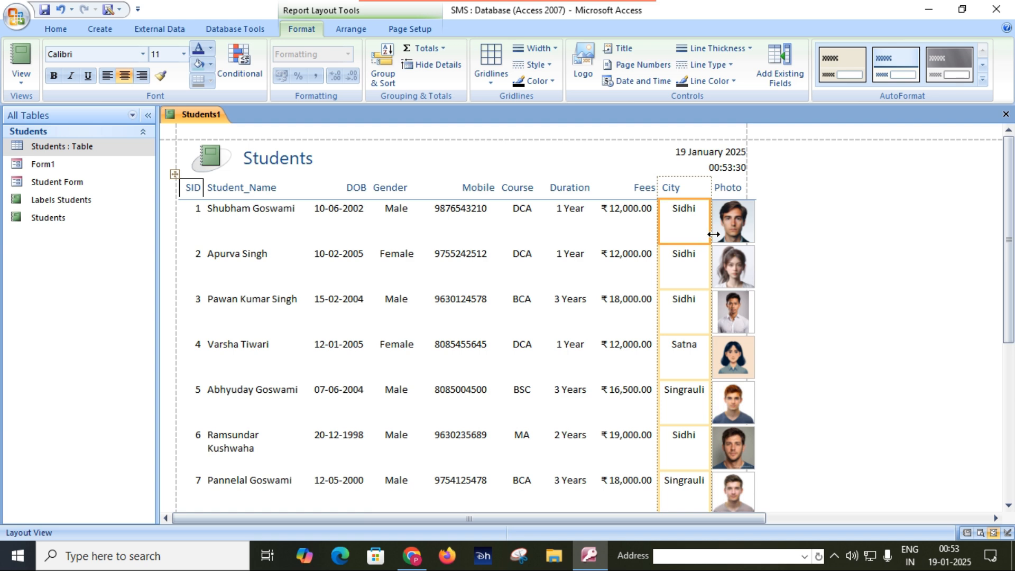
left_click_drag(712, 234, 708, 235)
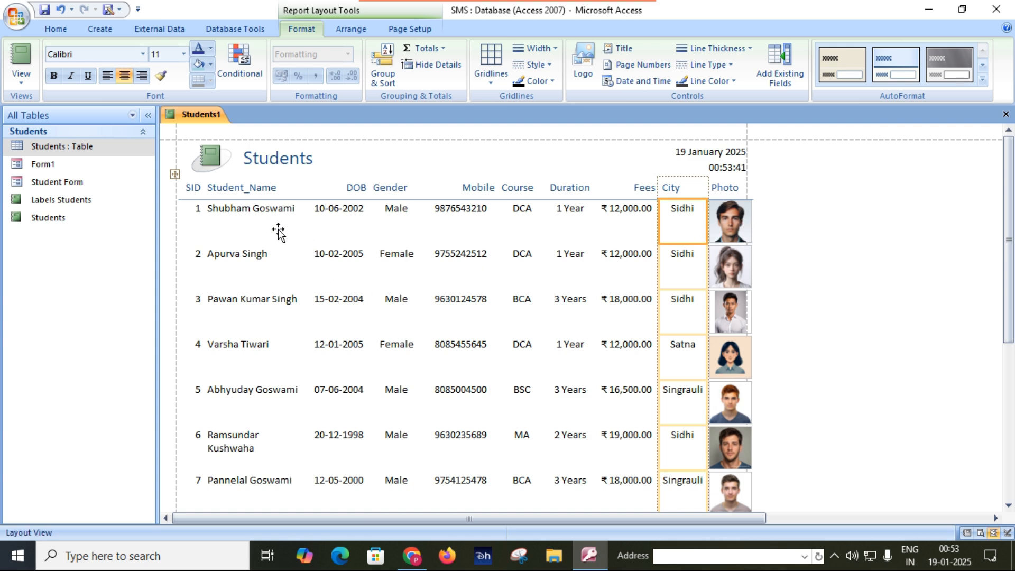
left_click(289, 212)
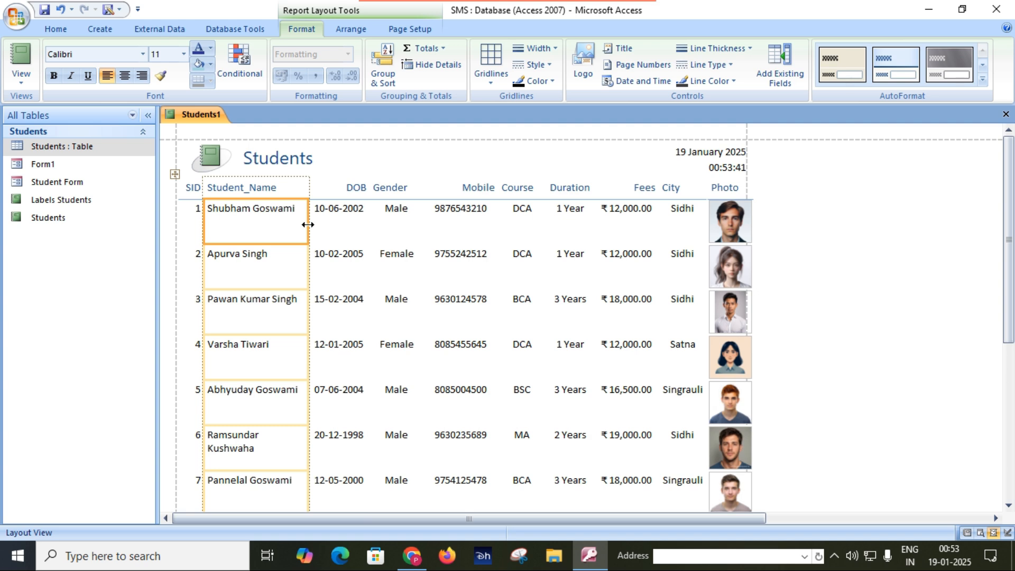
left_click_drag(307, 225, 301, 225)
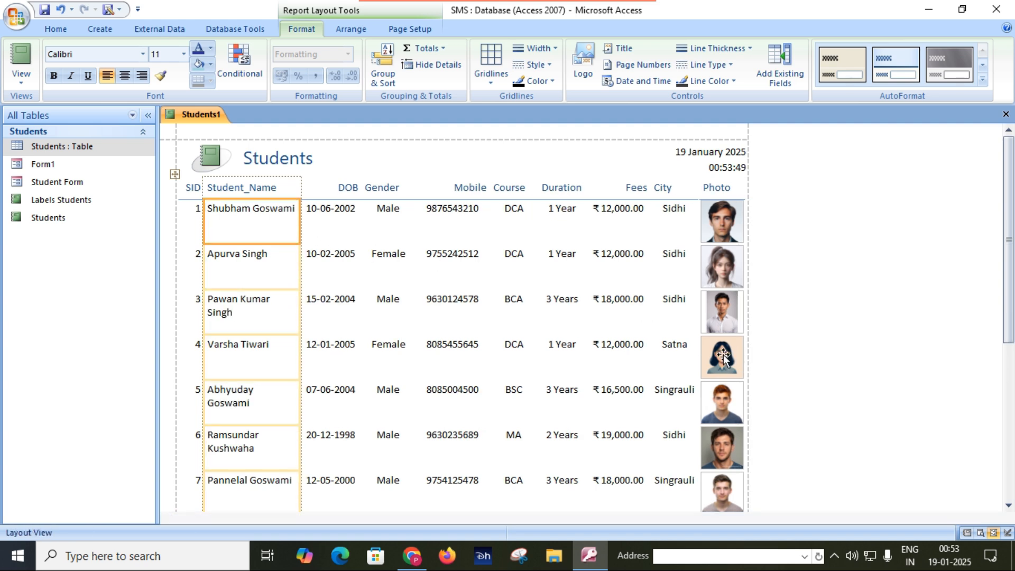
Step: Widen the Fees total at the end of the report towards the Duration column to fit the full amount
scroll(663, 347, "down", 1)
scroll(664, 347, "down", 5)
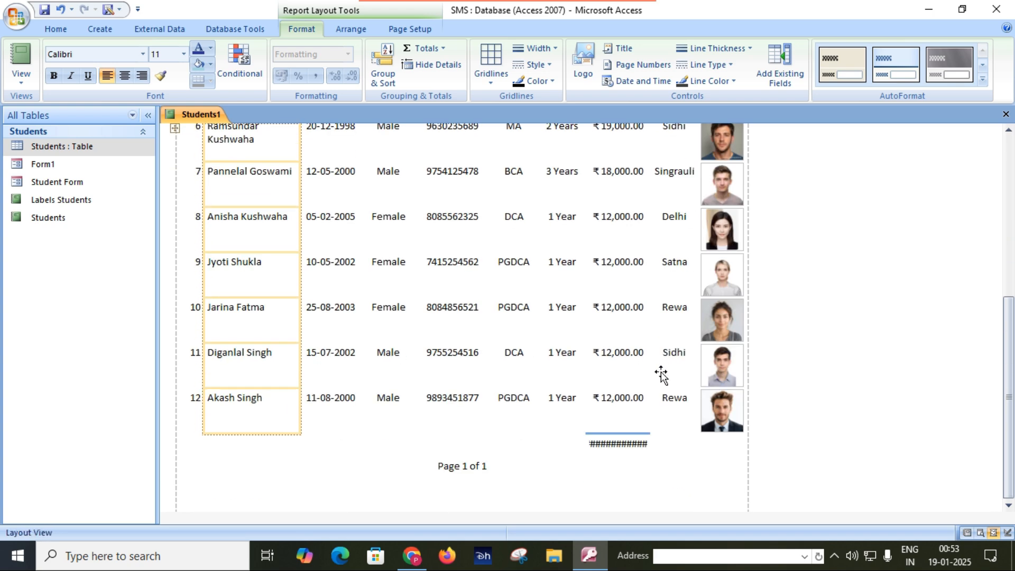
left_click(626, 441)
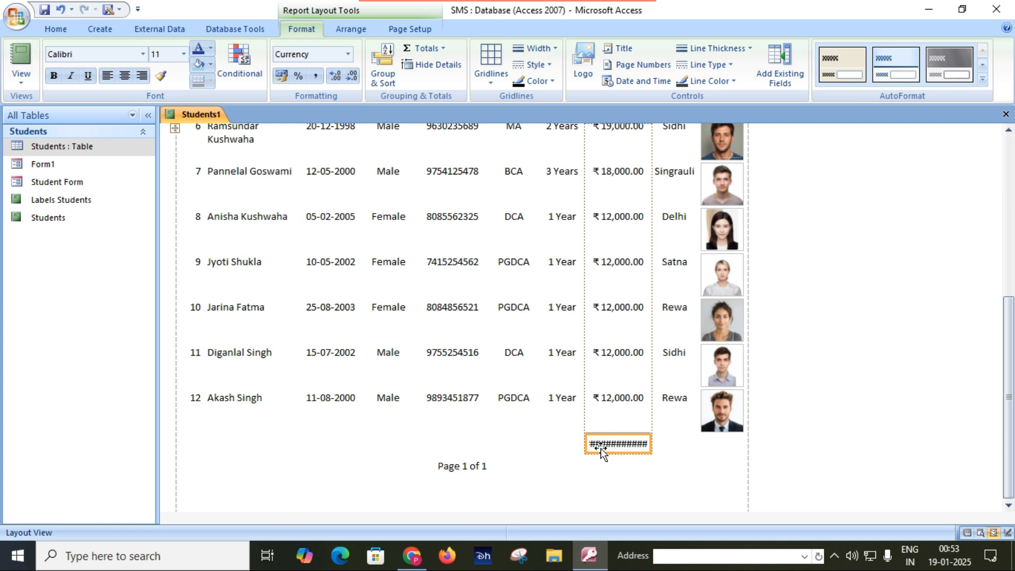
left_click_drag(584, 444, 577, 444)
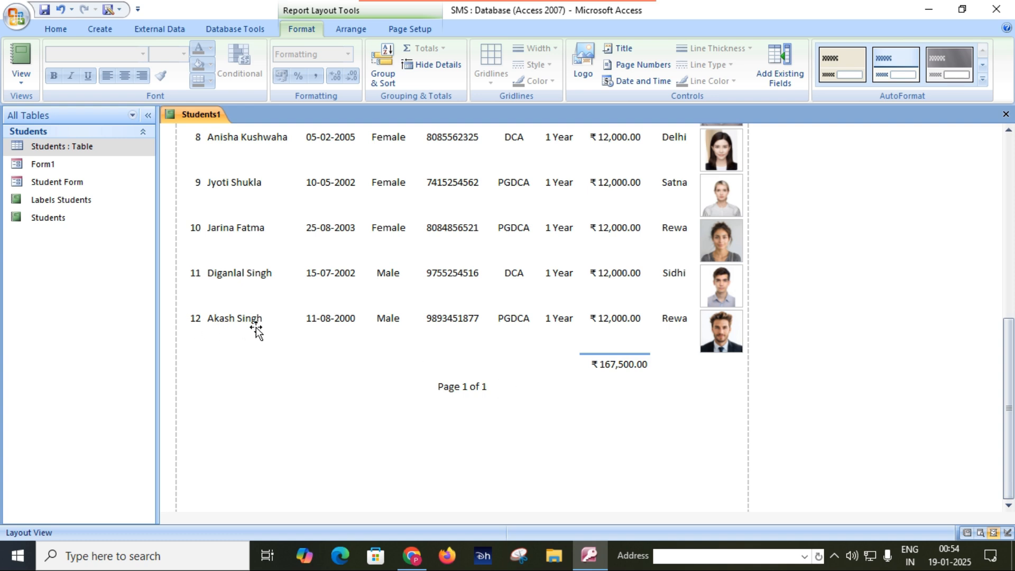
Step: Make the SID column heading bold and centered
scroll(426, 349, "up", 10)
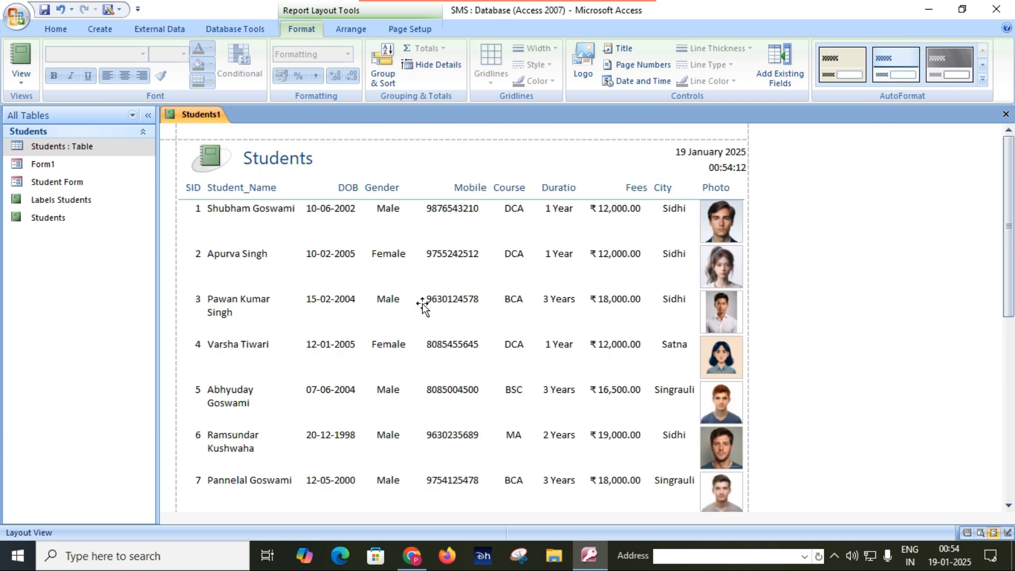
left_click(164, 189)
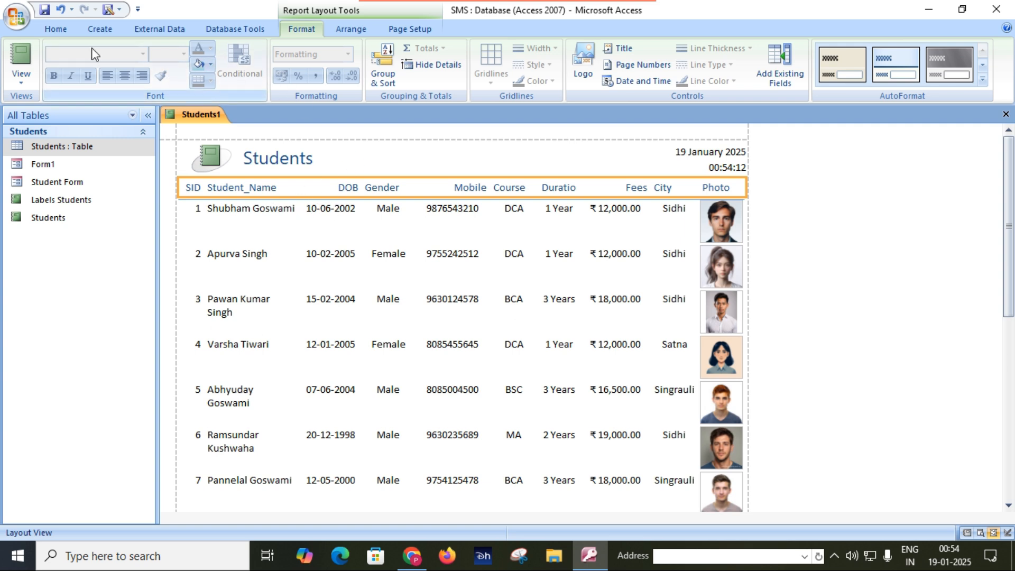
left_click(53, 27)
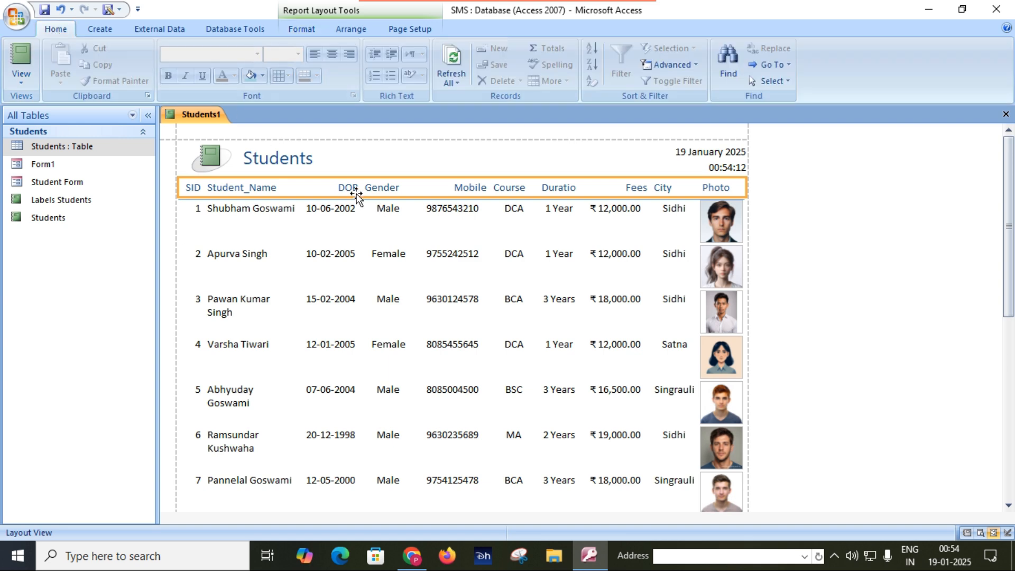
left_click(247, 193)
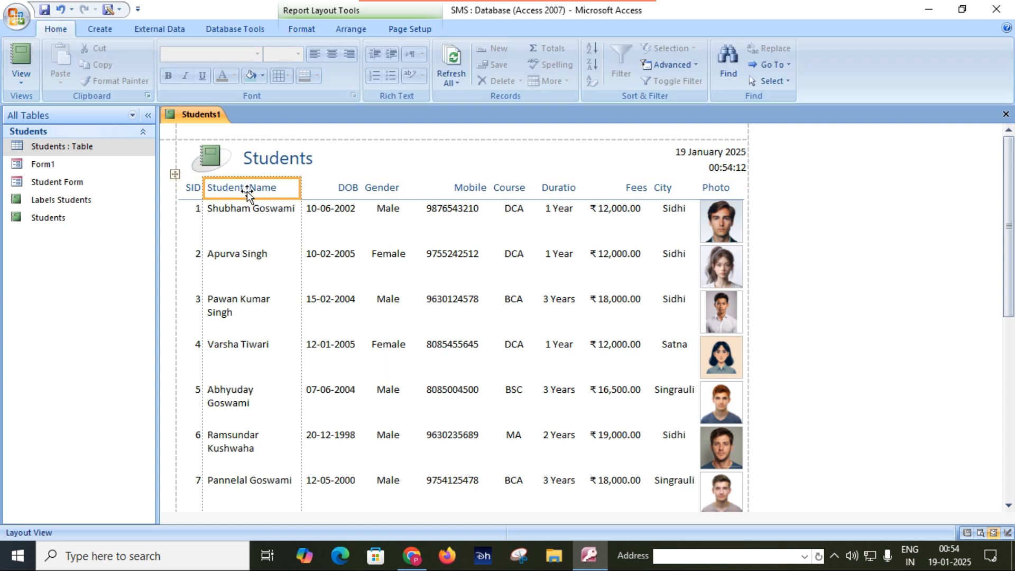
left_click(194, 190)
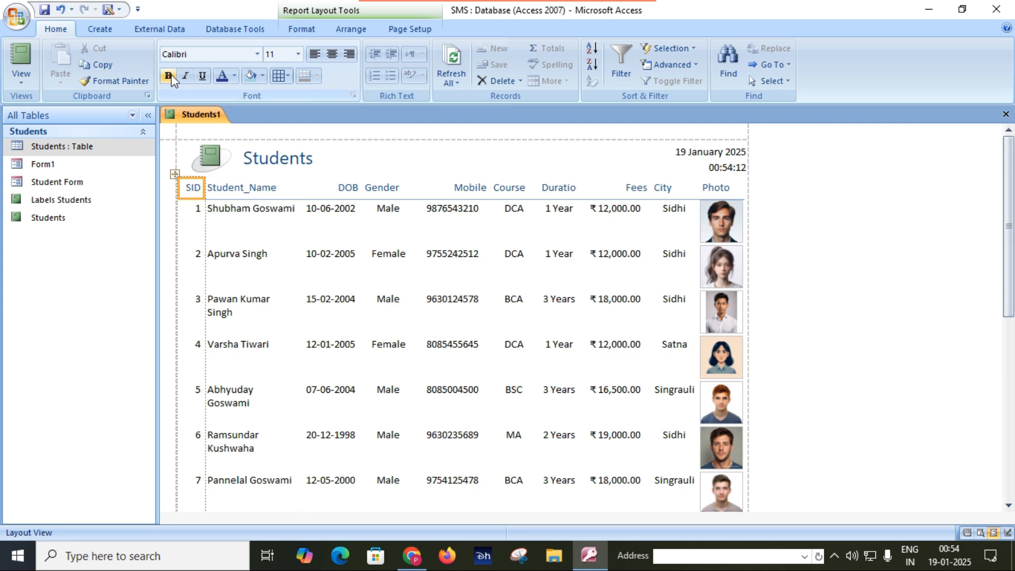
left_click(168, 76)
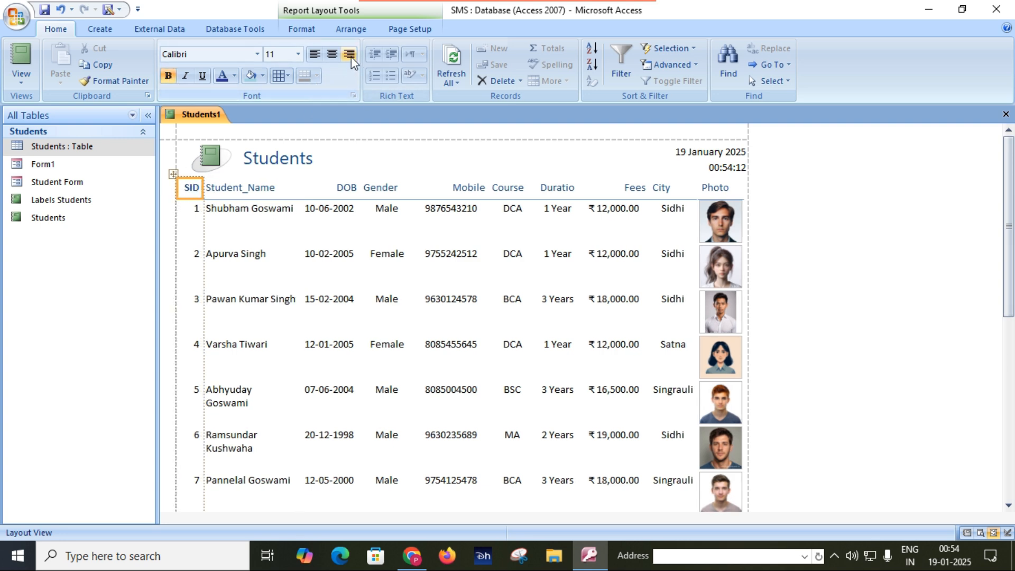
left_click(332, 54)
Step: Make the Student_Name heading and the remaining column headings through Photo bold and centered
left_click(255, 191)
left_click(170, 76)
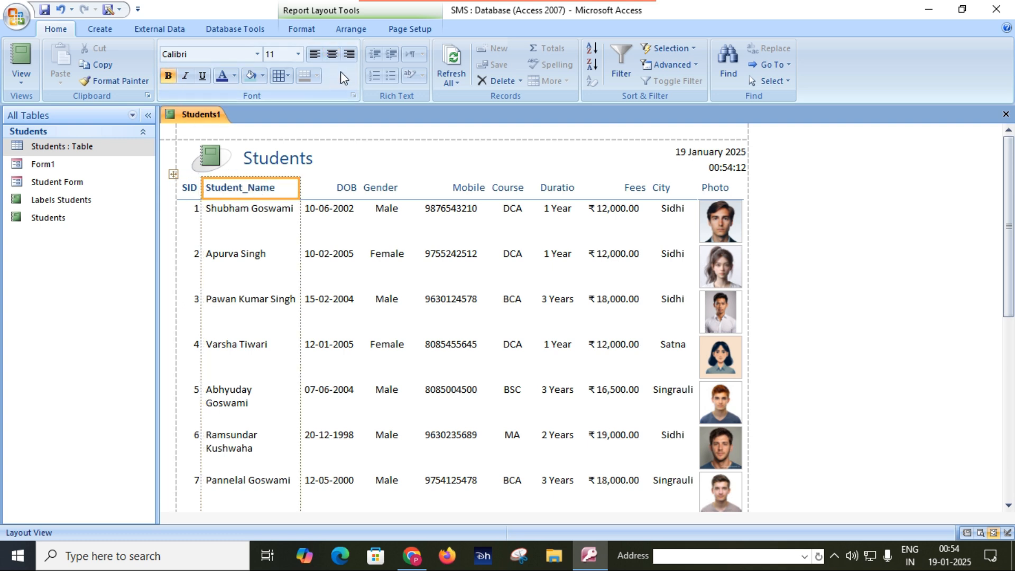
left_click(332, 54)
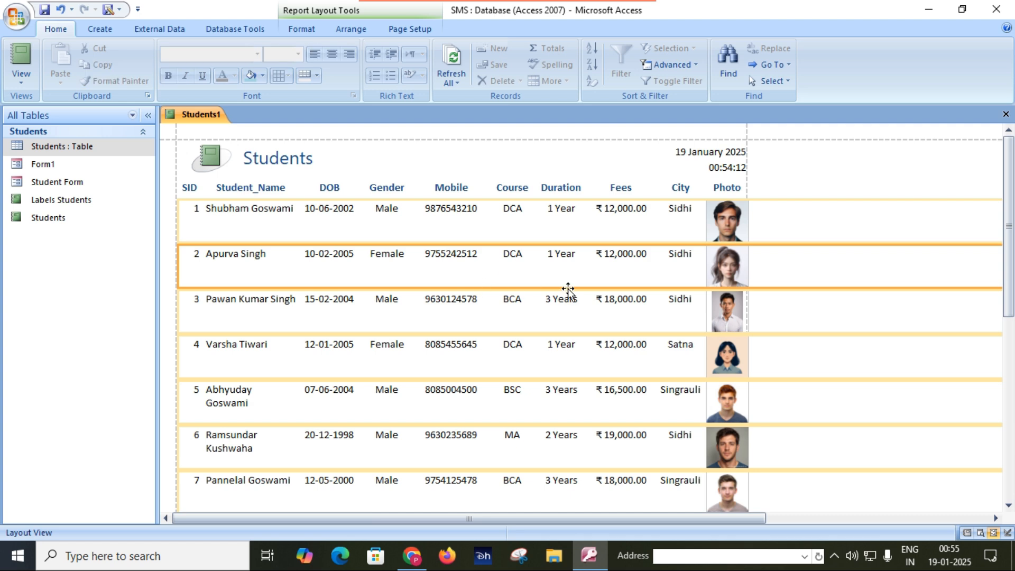
Step: Review the report down to the Fees total, check it in Print Preview, and return to Layout View
left_click(939, 377)
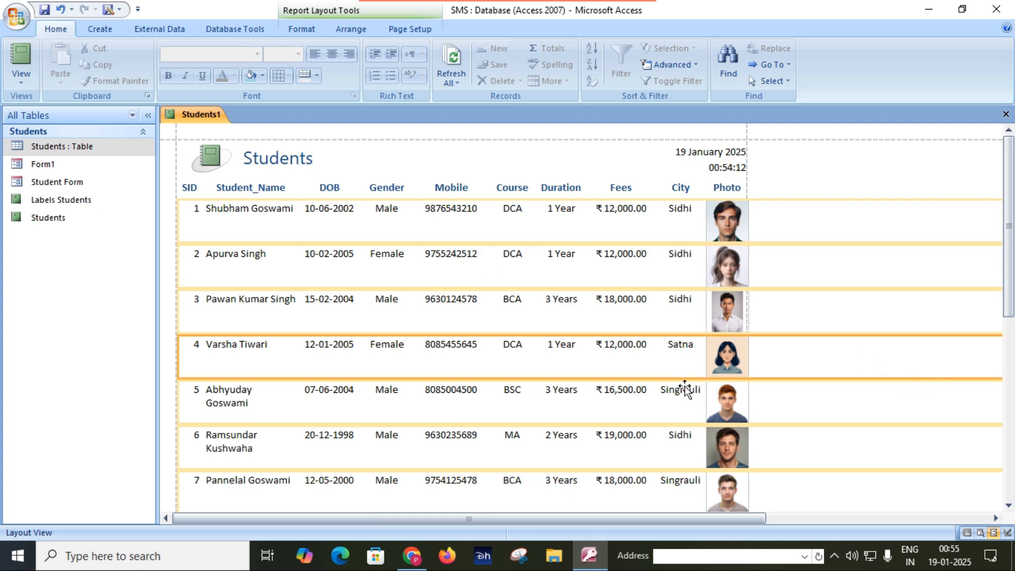
left_click(636, 426)
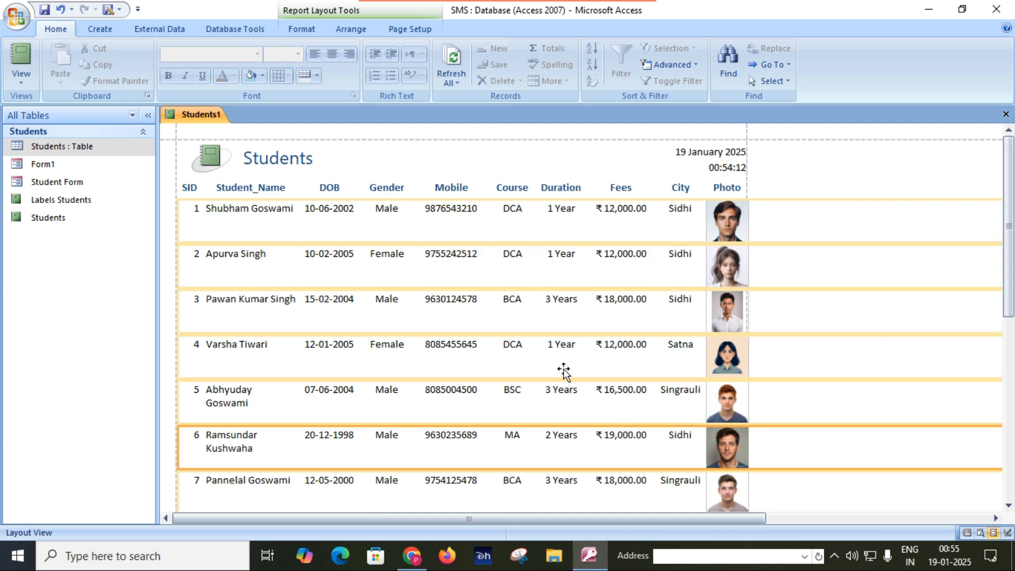
left_click(547, 341)
scroll(530, 319, "down", 5)
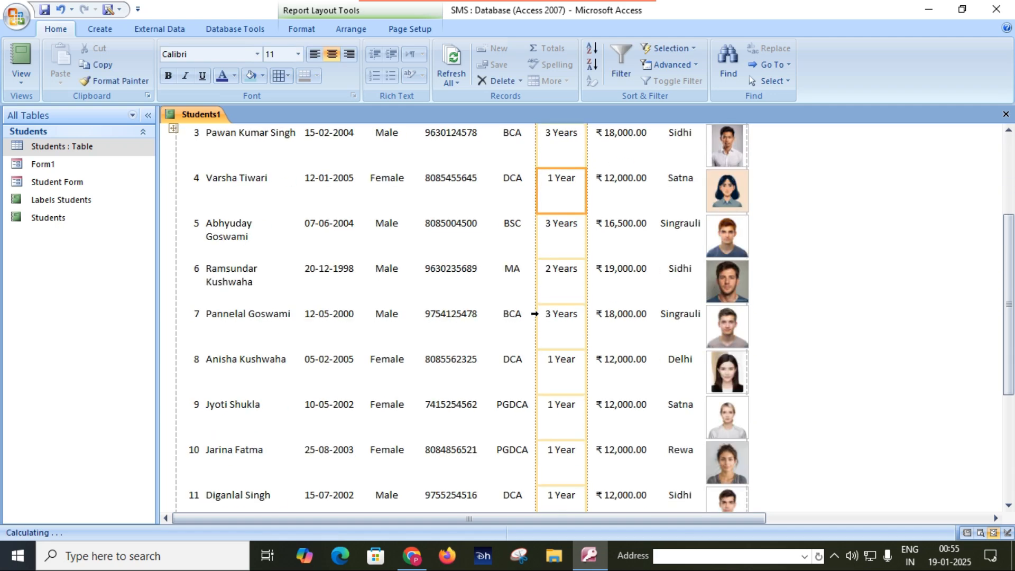
scroll(529, 317, "down", 2)
scroll(579, 402, "up", 5)
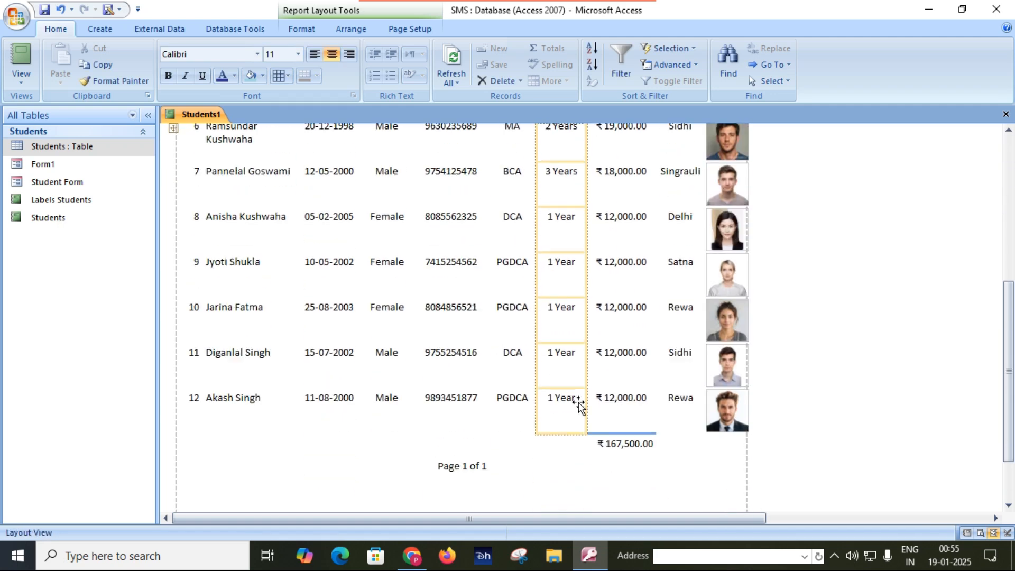
scroll(578, 401, "up", 3)
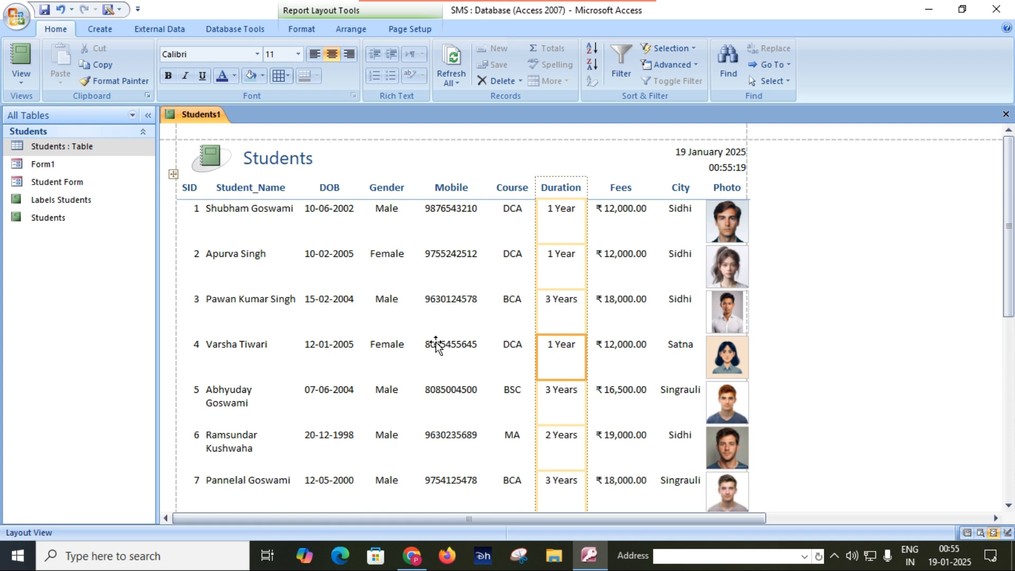
left_click(16, 15)
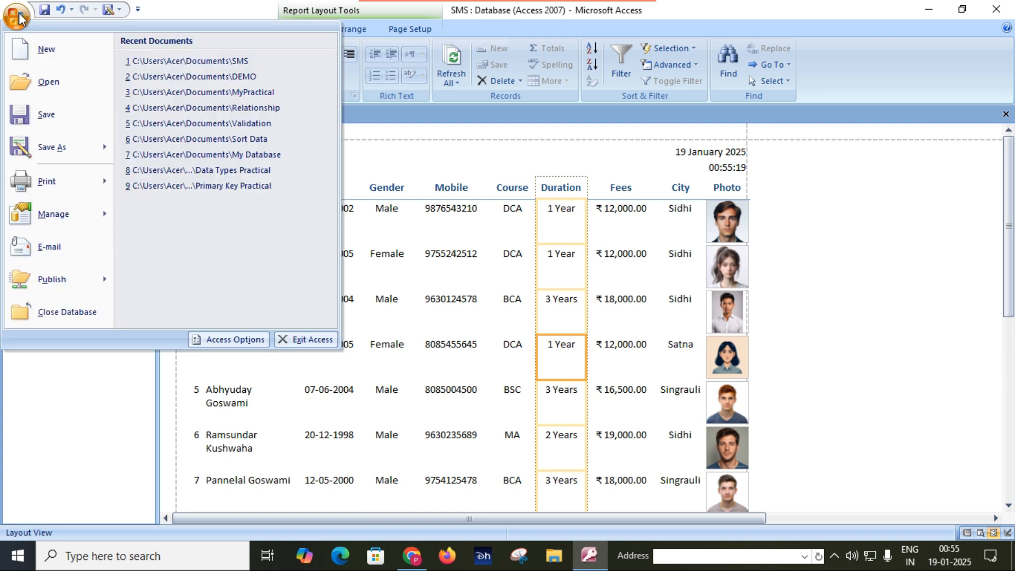
mouse_move(45, 174)
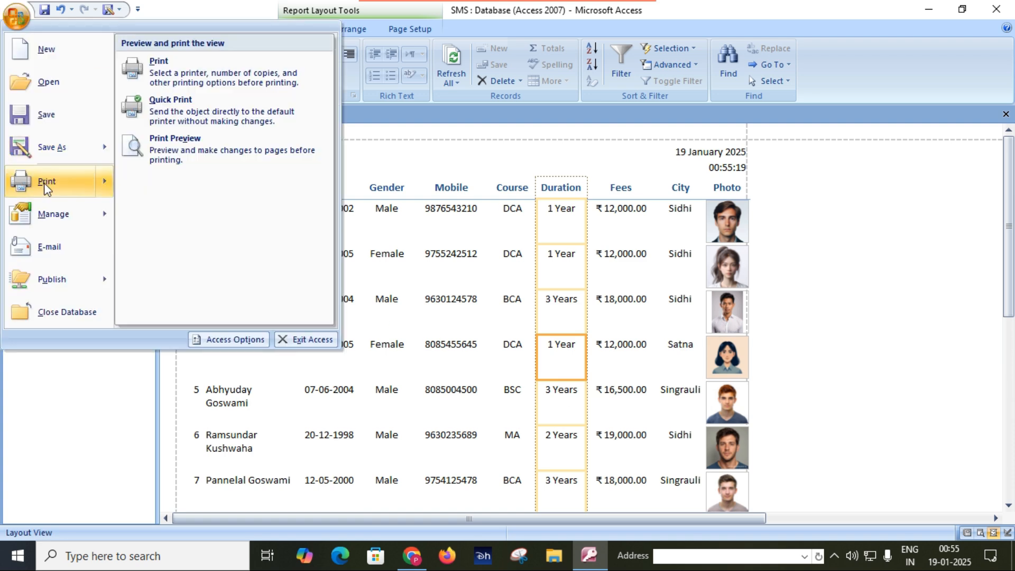
left_click(165, 146)
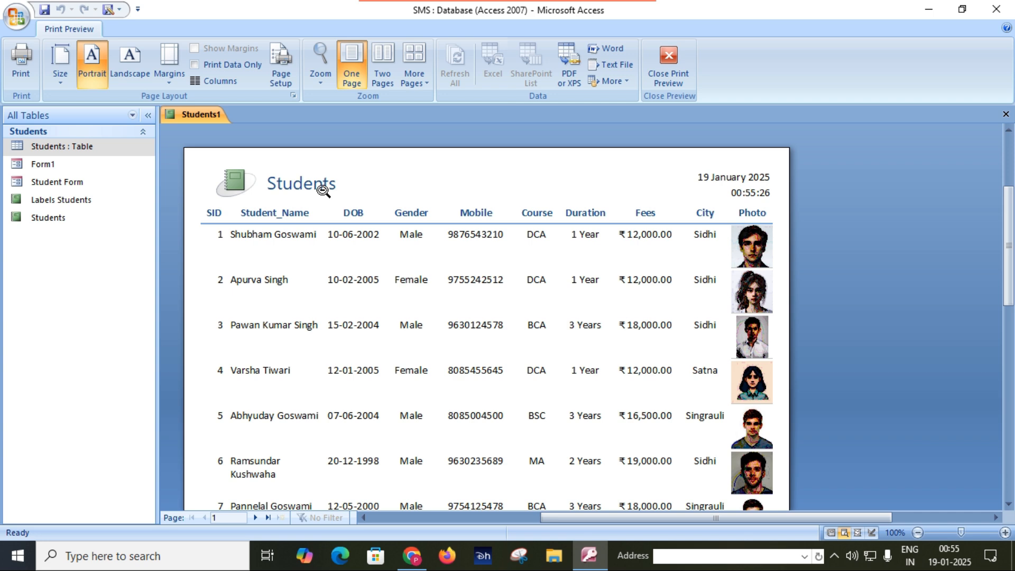
left_click(667, 62)
Step: Change the report title to "Student's Report"
left_click(295, 160)
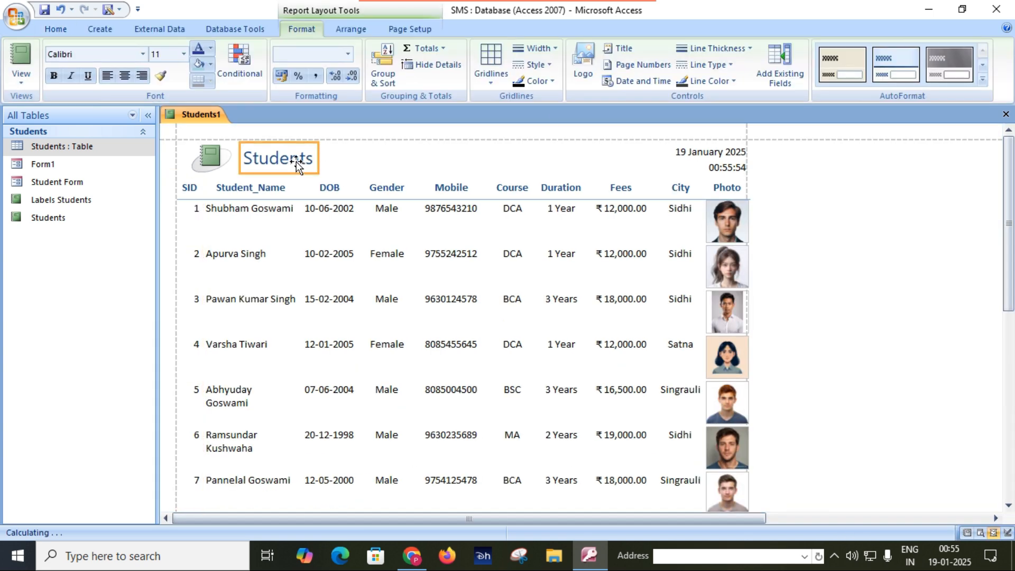
double_click(302, 160)
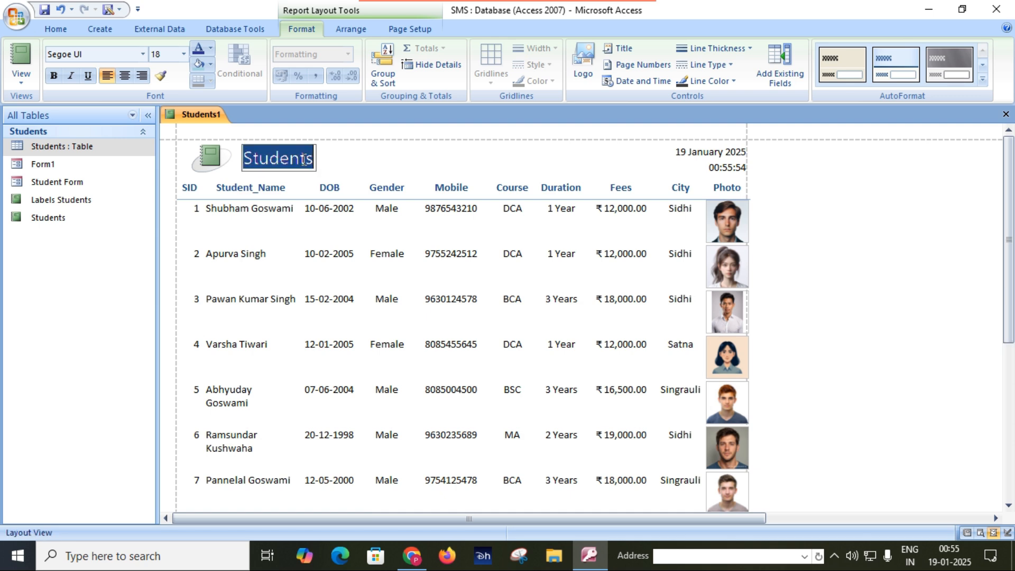
type("S")
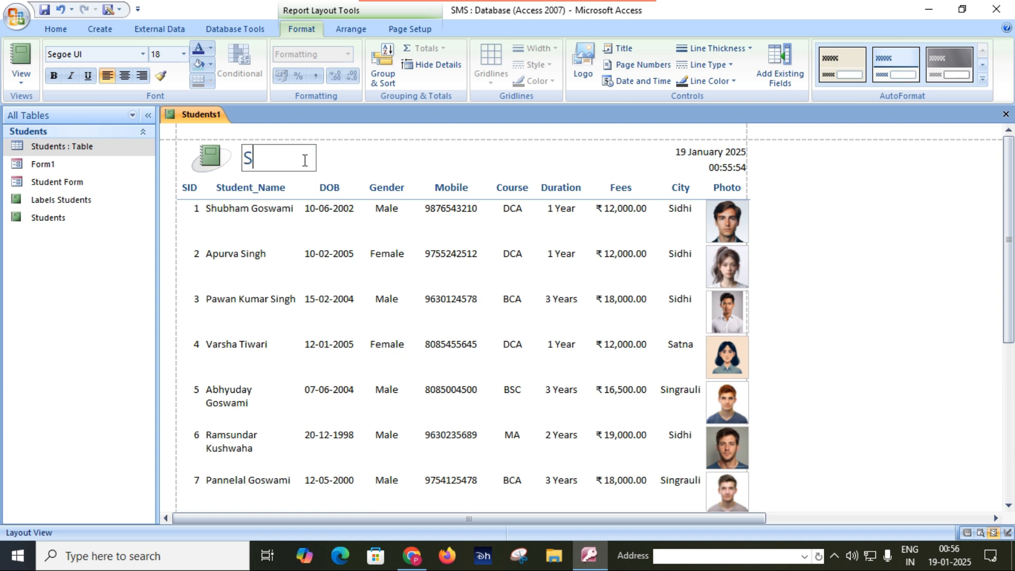
type("tudent's R")
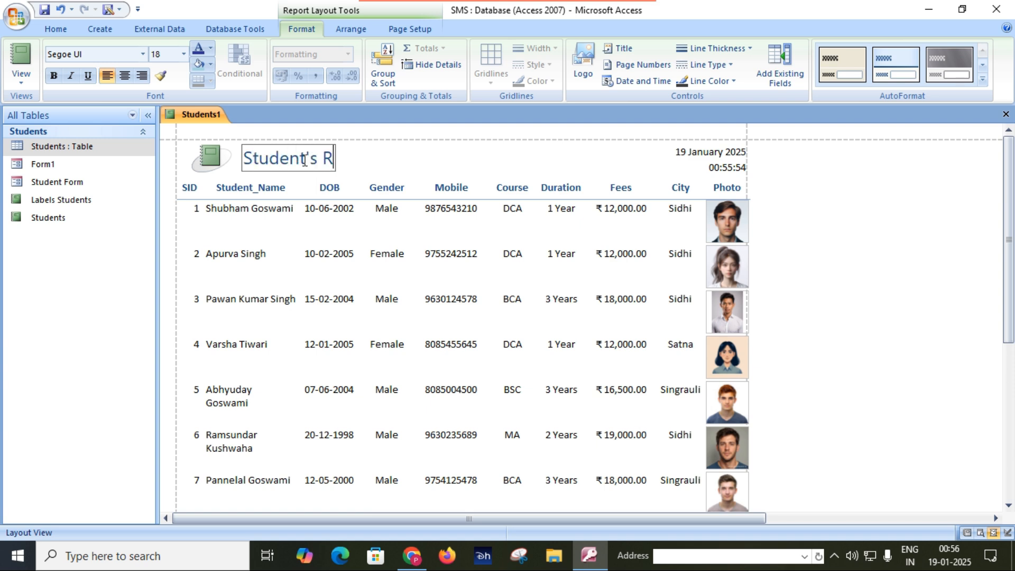
type("eport")
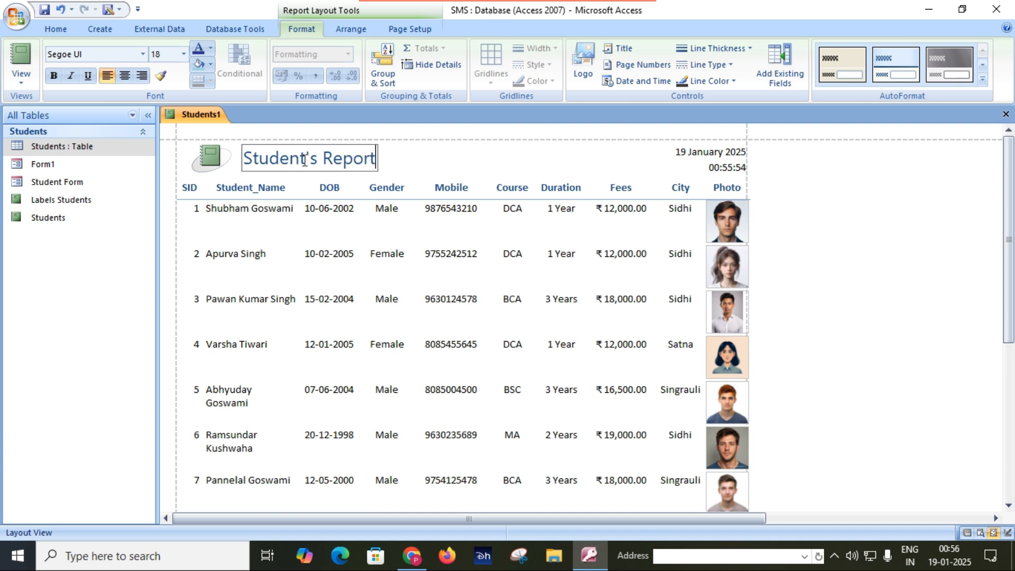
left_click(362, 180)
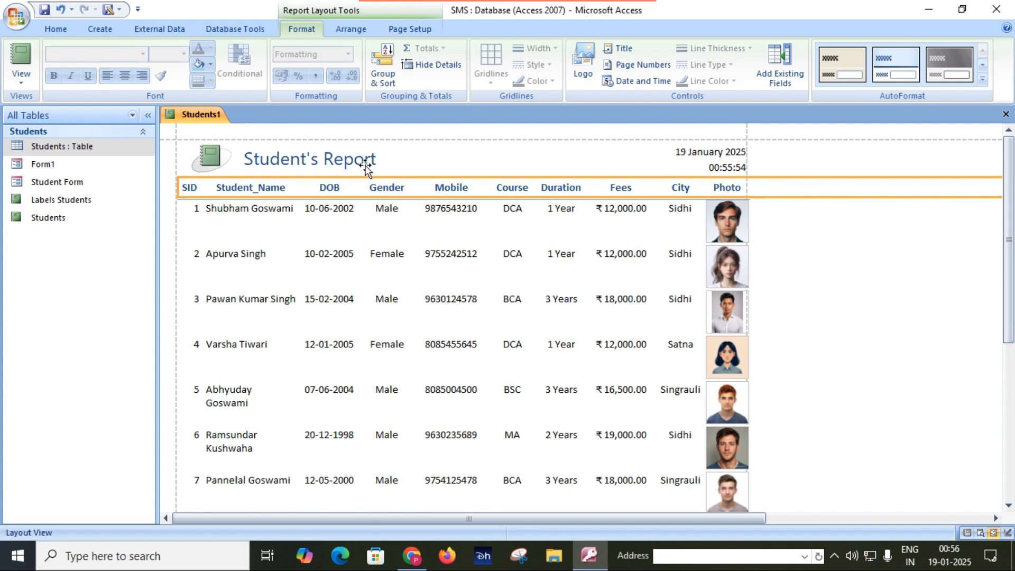
Step: Widen the report title box across the header and make its text centered and bold
left_click(374, 163)
left_click_drag(379, 160, 581, 168)
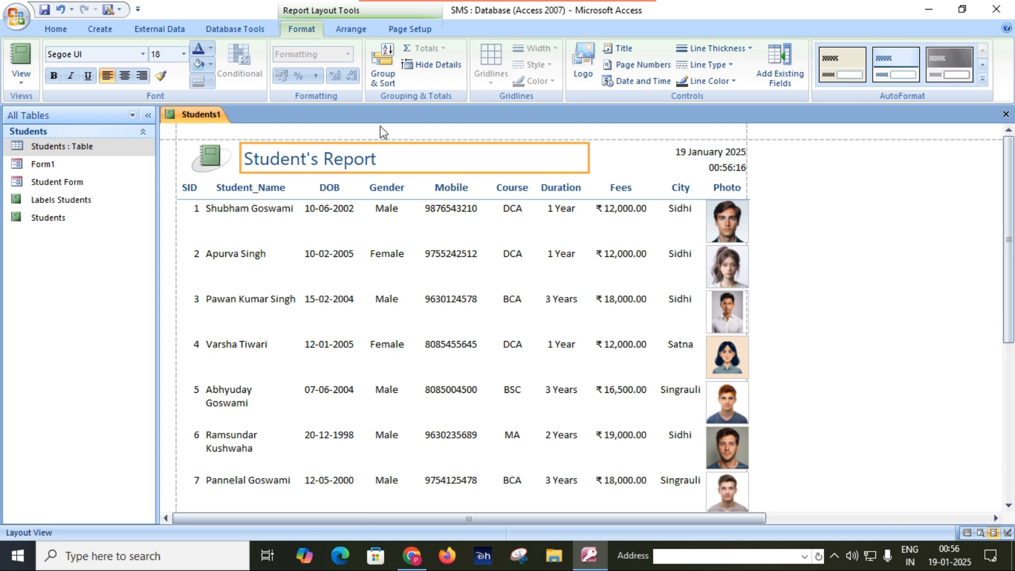
left_click(124, 75)
left_click(54, 76)
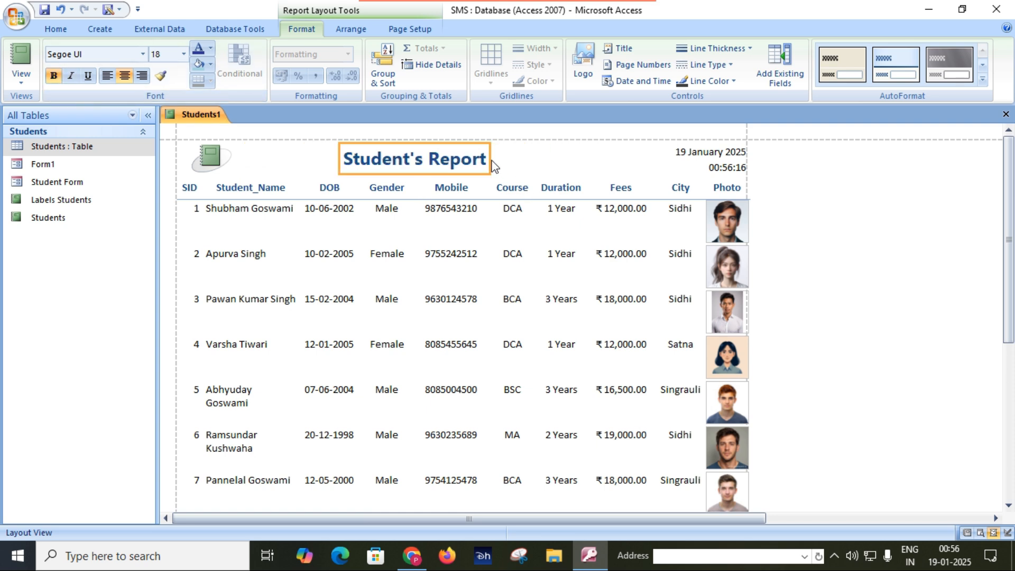
Step: Nudge the Student's Report title towards the middle of the report header
key("Right")
key("Right")
key("Right")
key("Right")
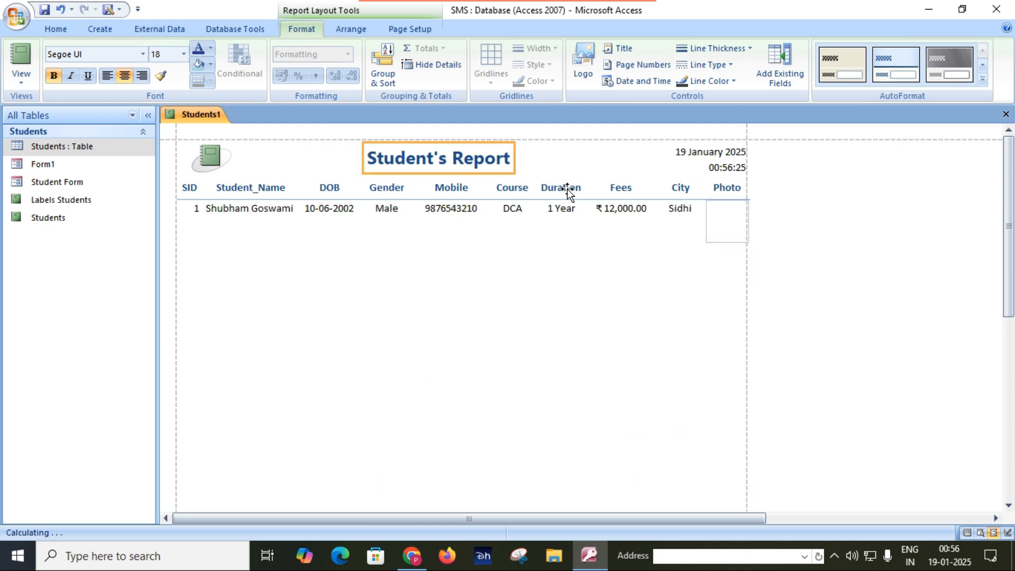
key("Right")
key("Right")
key("Right")
key("Right")
key("Right")
key("Right")
key("Right")
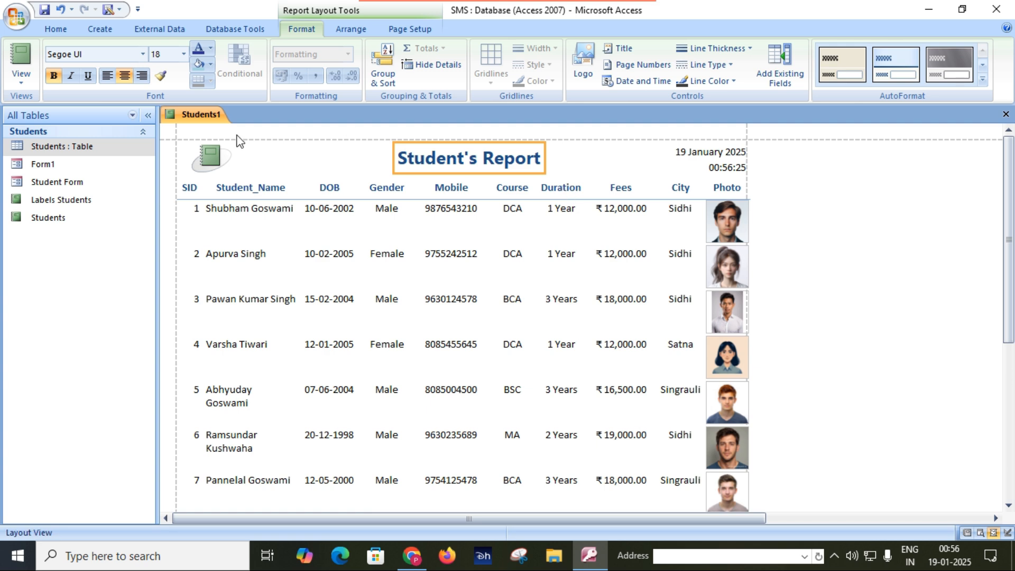
Step: Replace the report header logo with the 150x150 image from the "office no problem" folder on Local Disk (E:)
left_click(209, 163)
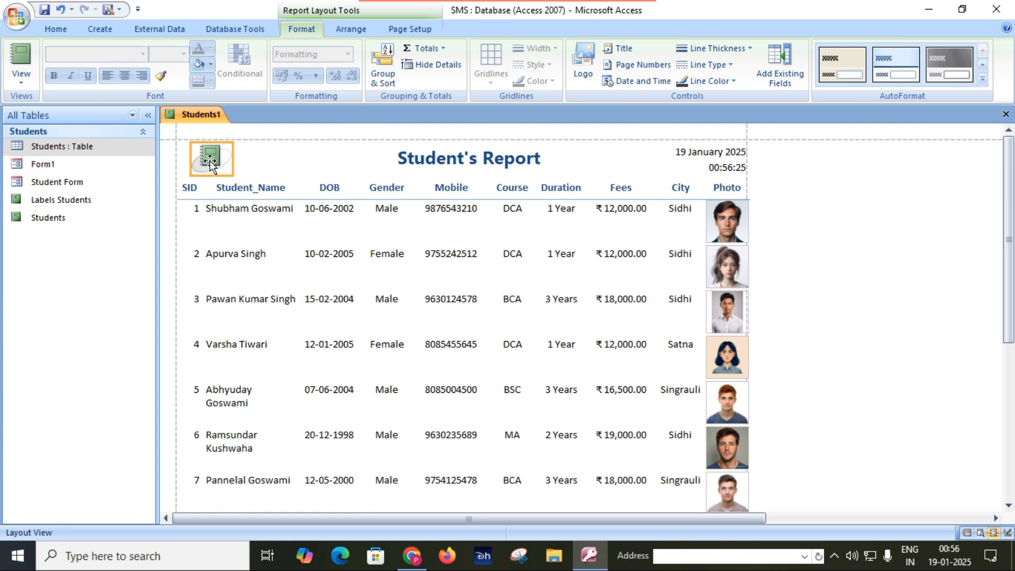
left_click(583, 62)
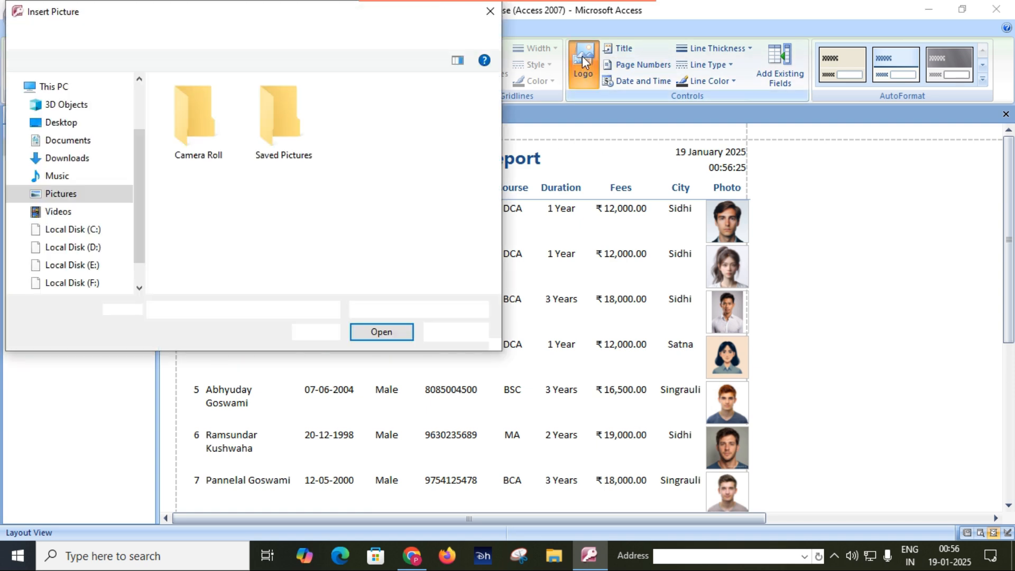
left_click_drag(136, 211, 132, 275)
left_click(97, 226)
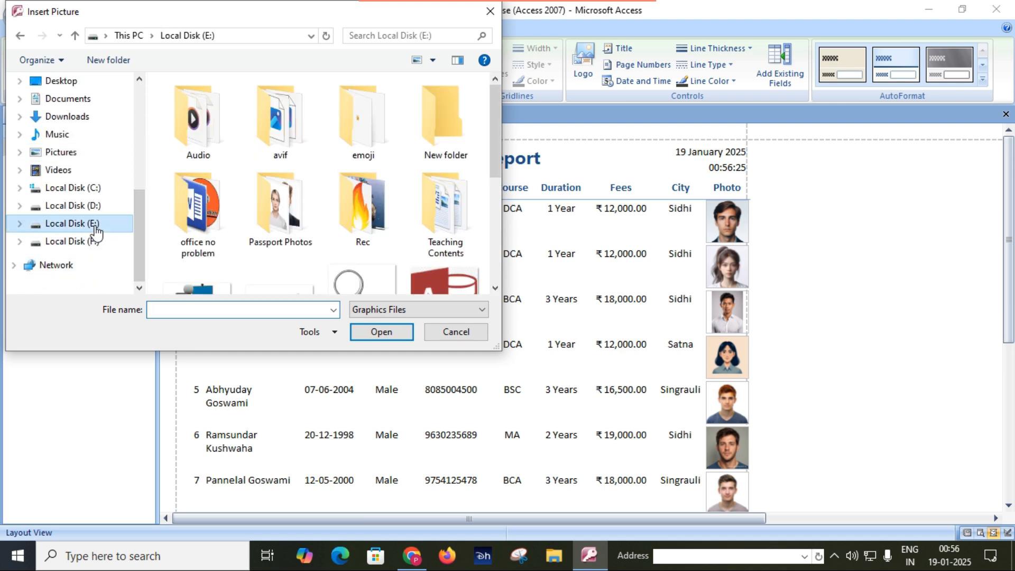
double_click(214, 231)
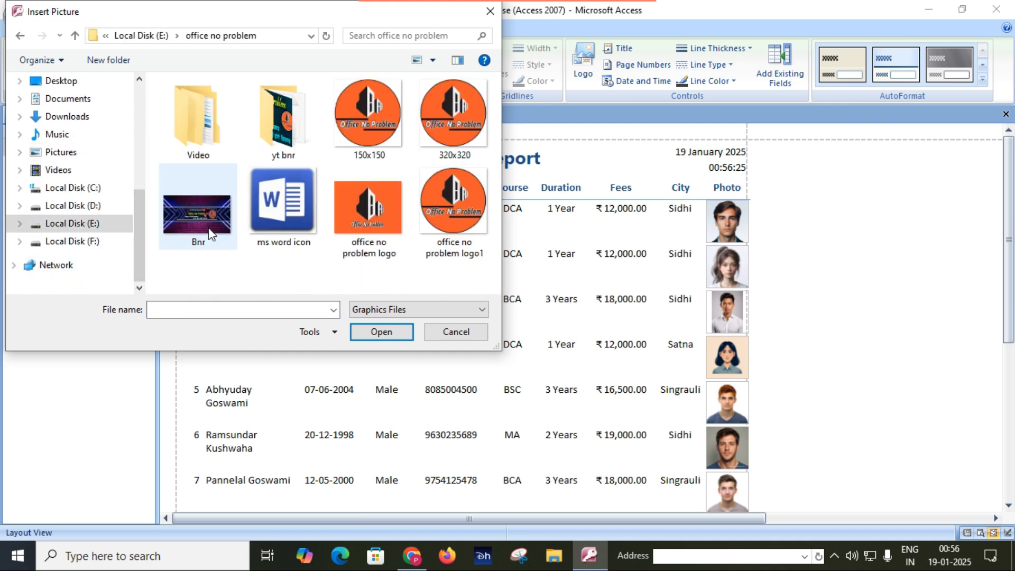
double_click(369, 123)
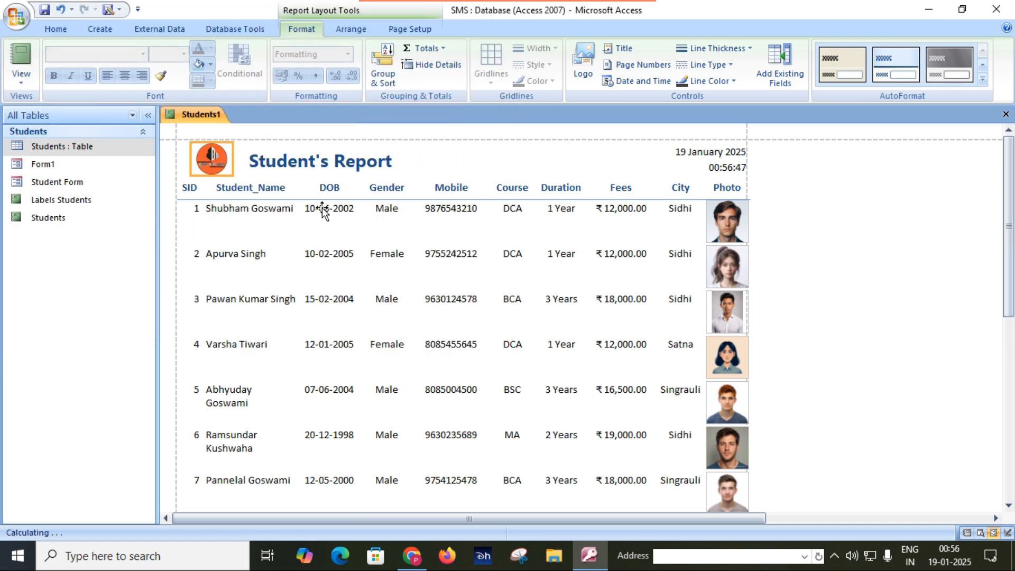
Step: Widen the Student's Report title box again and shift it to the middle of the header between the logo and date
left_click(305, 275)
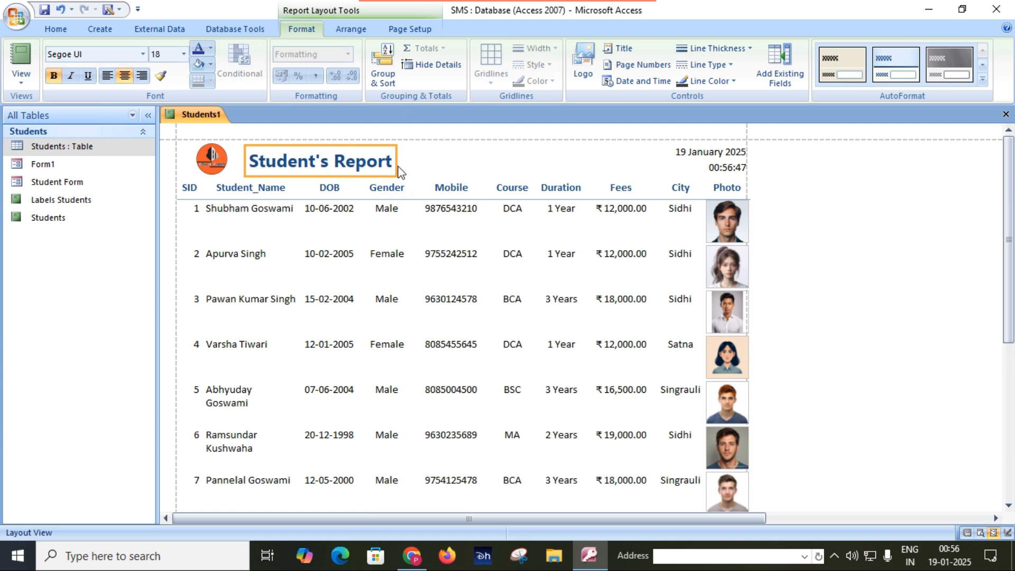
left_click_drag(396, 165, 568, 168)
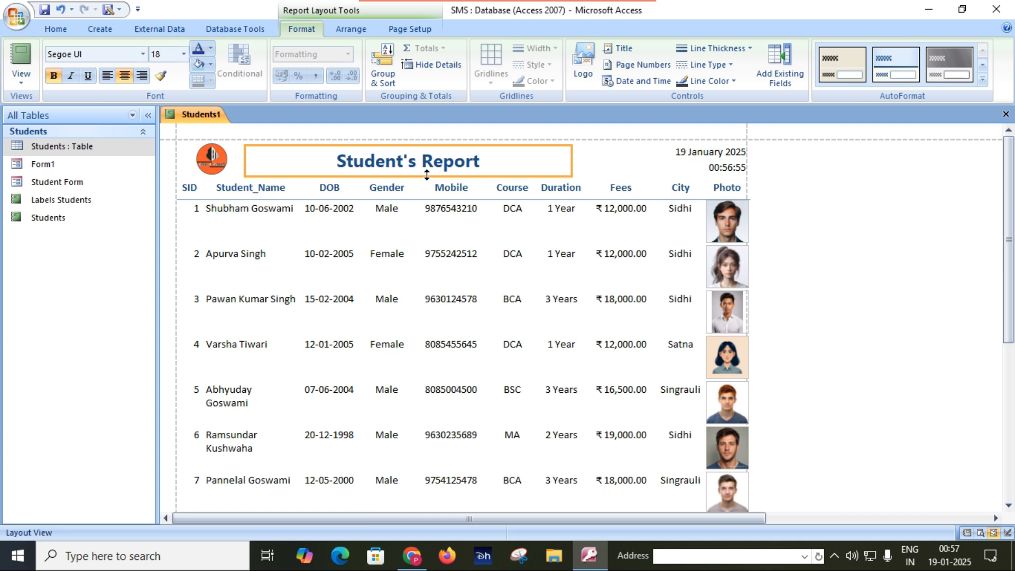
left_click_drag(429, 173, 481, 172)
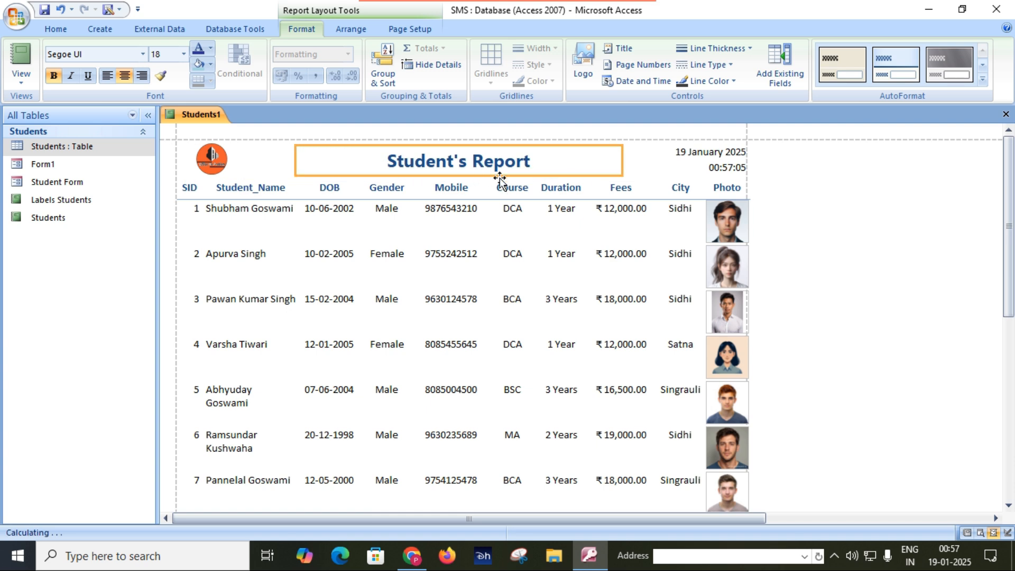
left_click(495, 302)
left_click(338, 343)
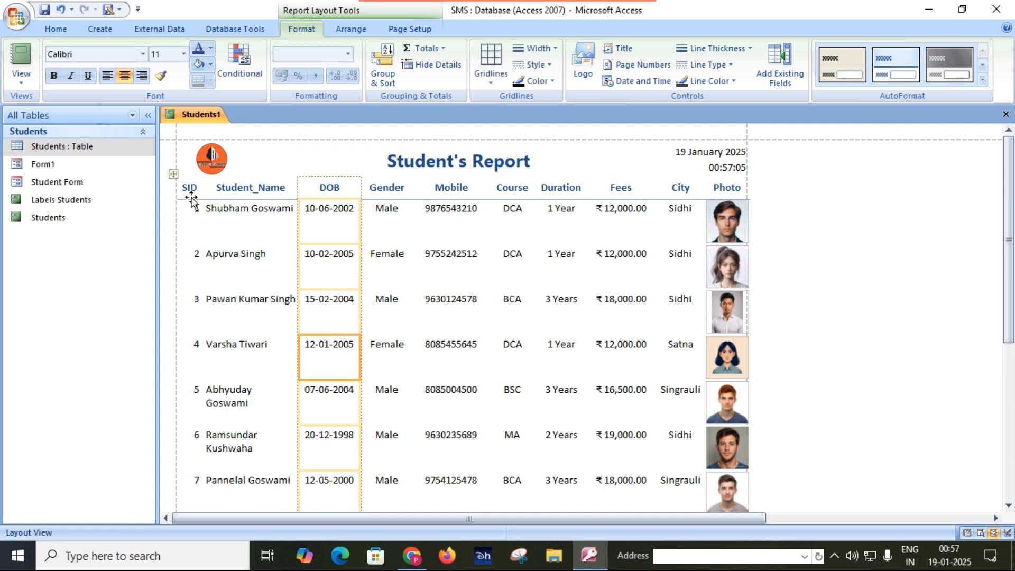
Step: Apply both horizontal and vertical gridlines to the whole table of the Students1 report
left_click(174, 176)
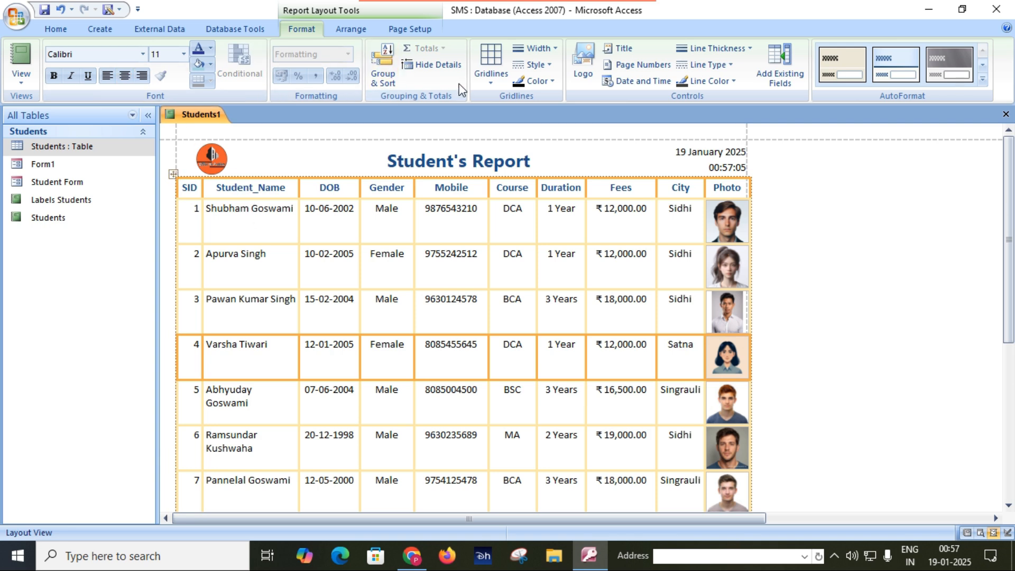
left_click(483, 77)
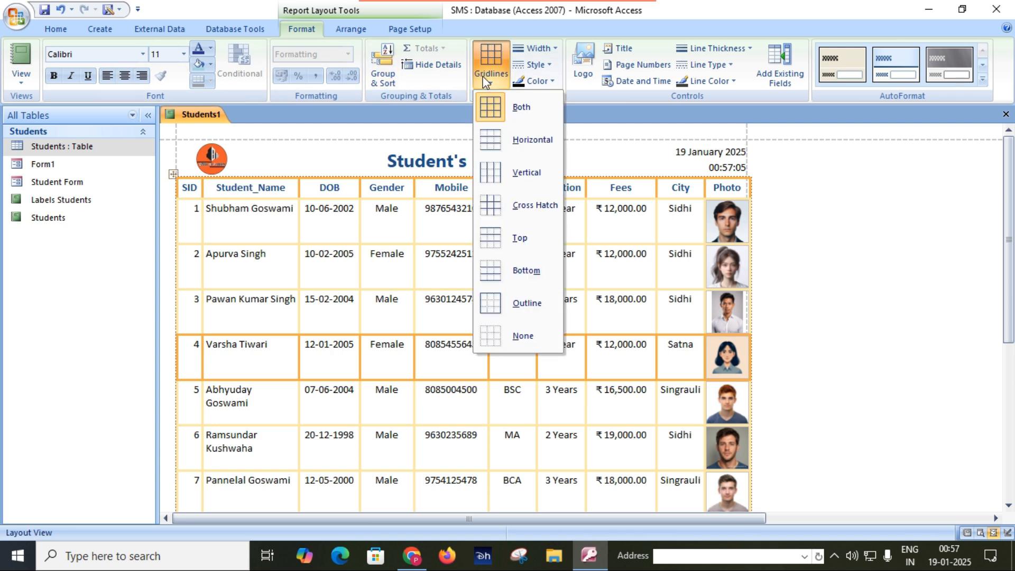
left_click(496, 119)
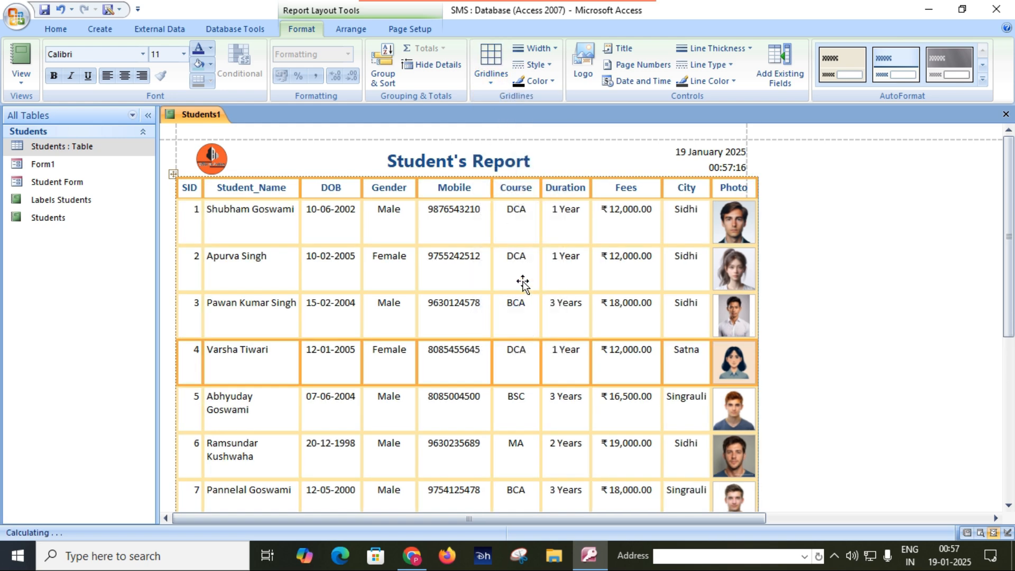
left_click(516, 277)
left_click(866, 288)
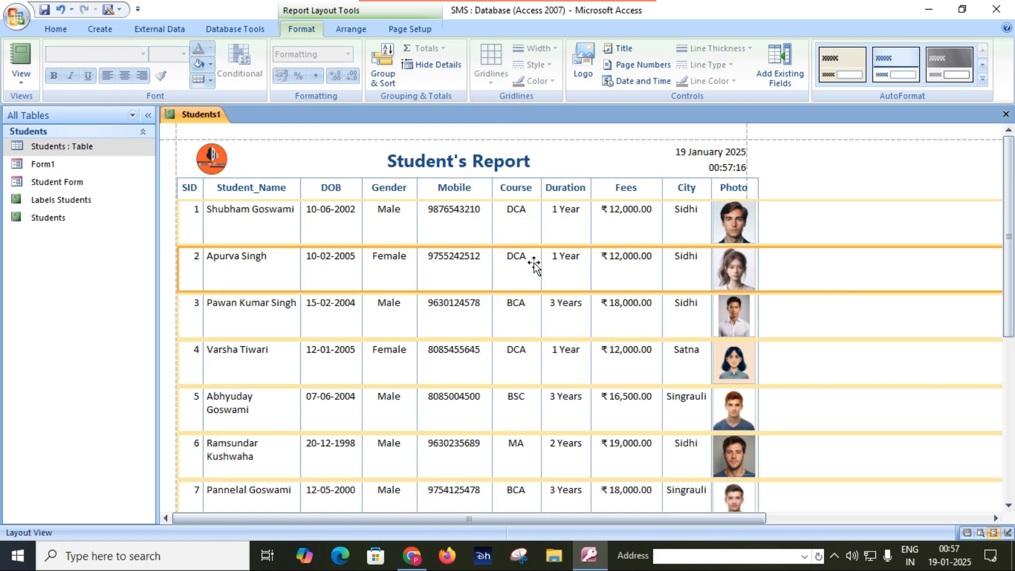
Step: Select the whole report table and set its gridline color to red
left_click(415, 327)
left_click(189, 199)
left_click(186, 187)
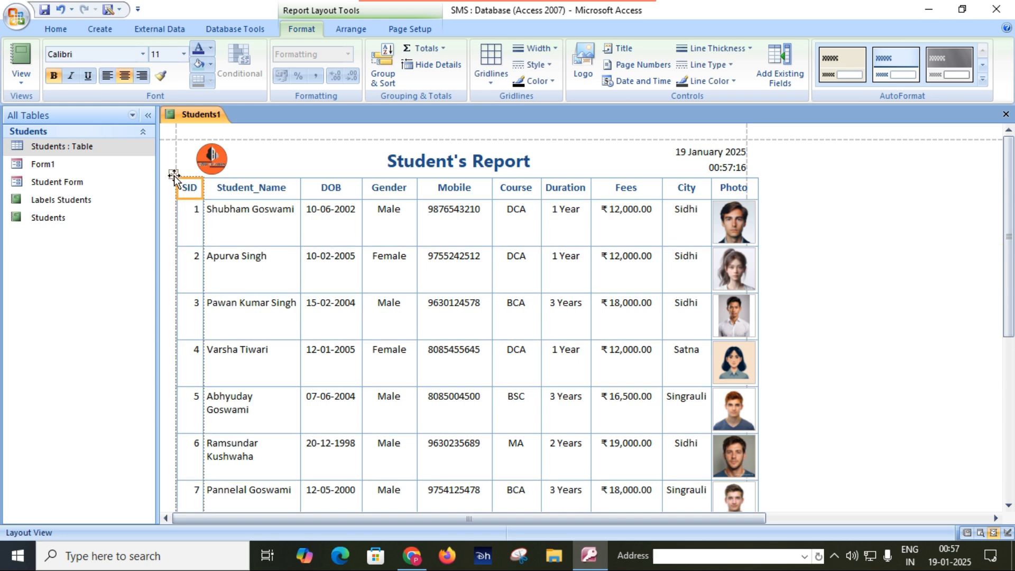
left_click(174, 174)
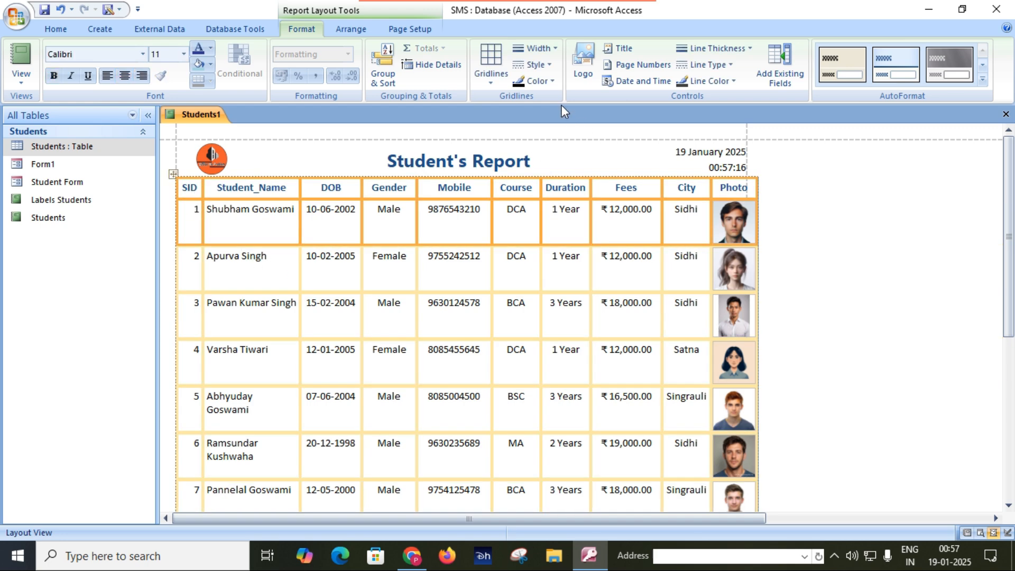
left_click(552, 82)
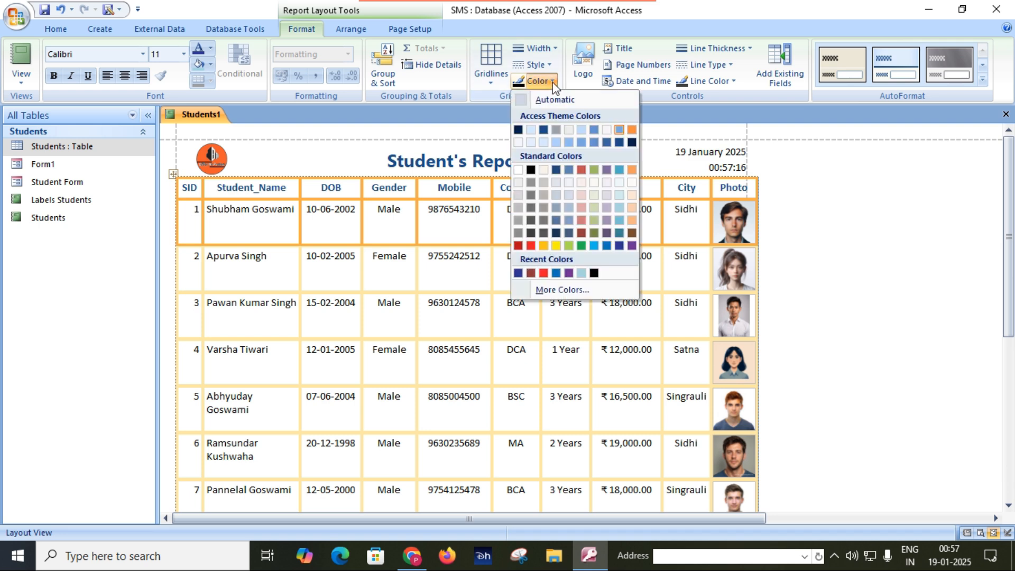
left_click(543, 273)
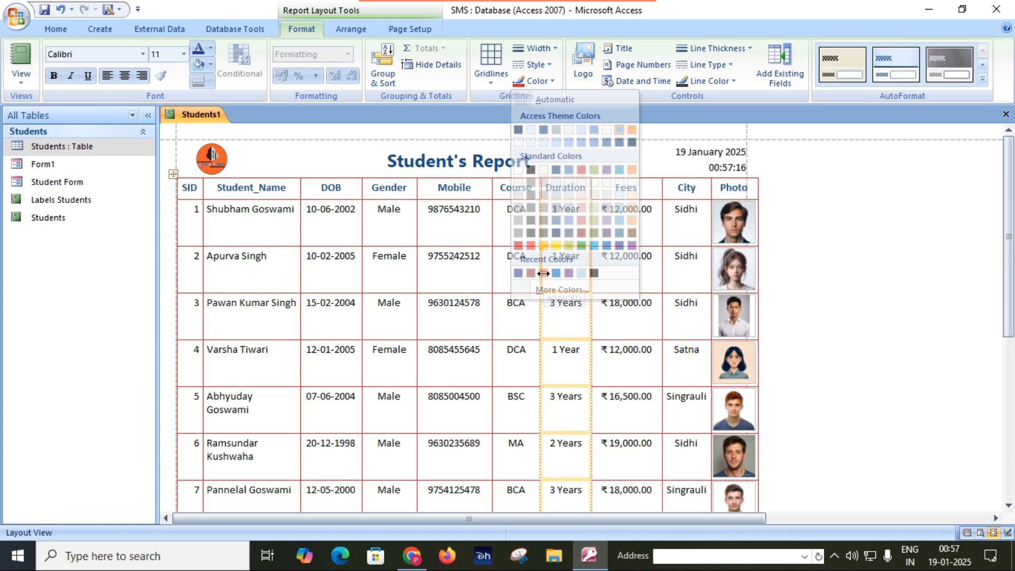
left_click(882, 280)
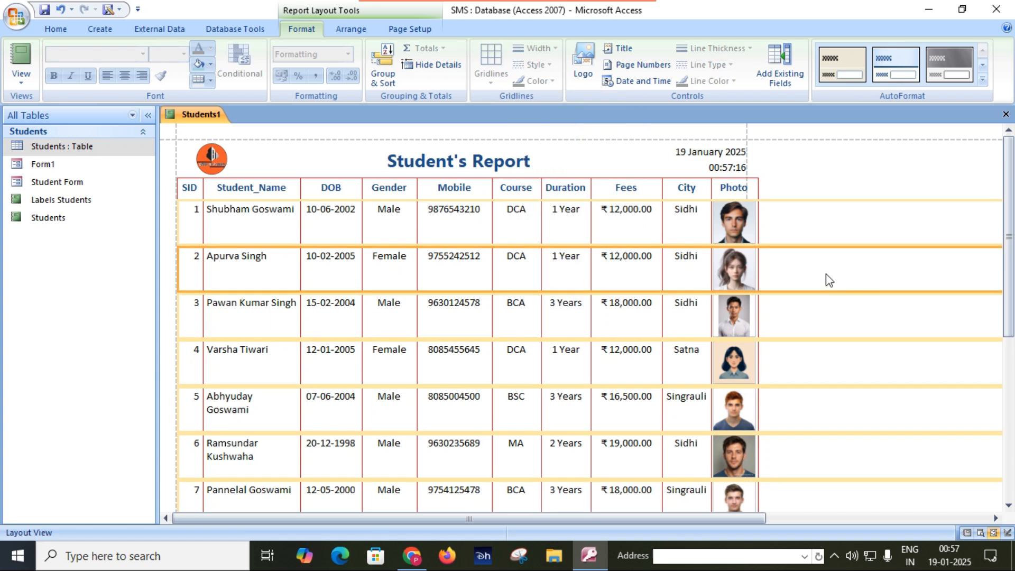
Step: Save the report under the name Students1
left_click(465, 348)
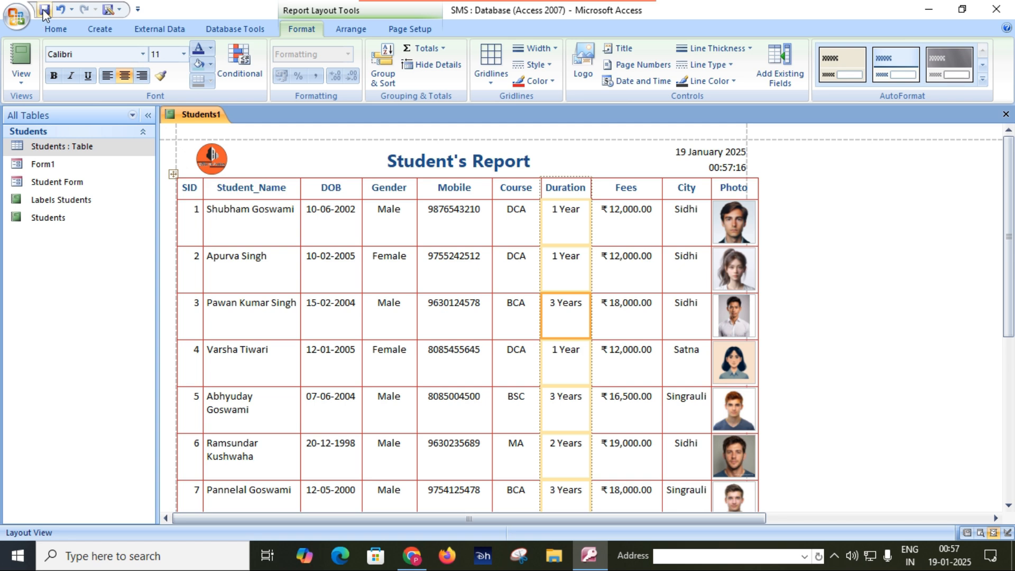
left_click(44, 10)
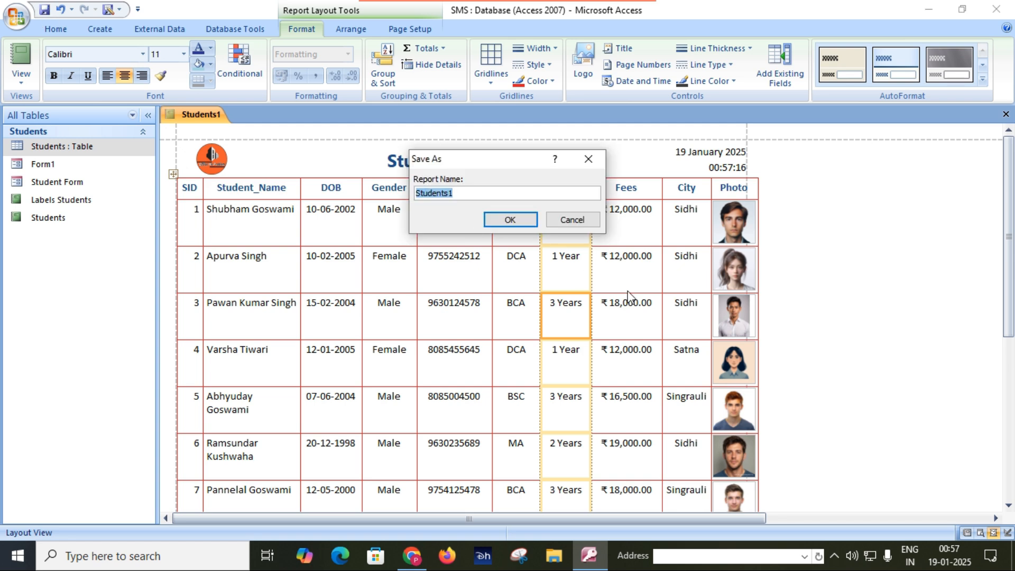
left_click(507, 219)
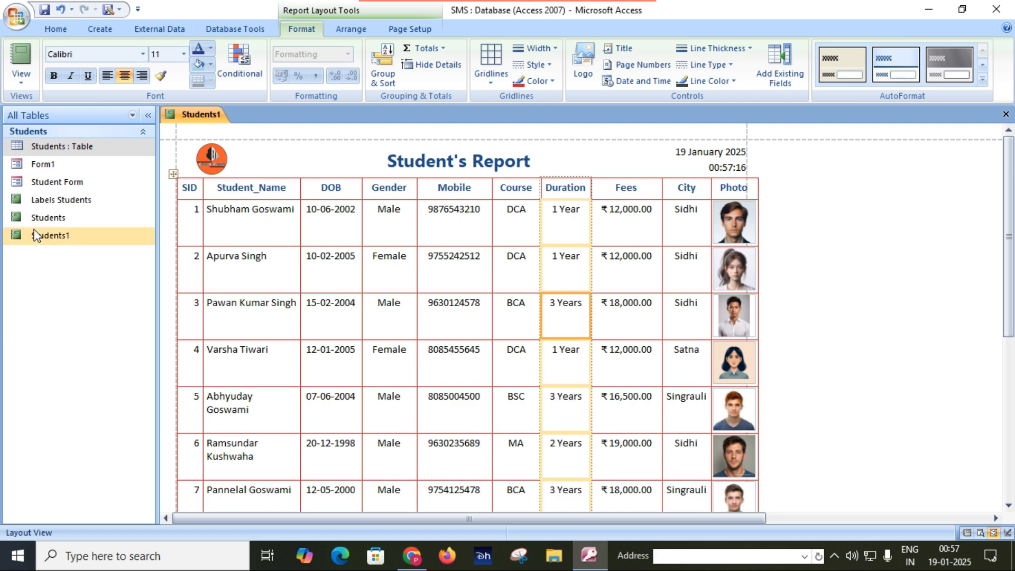
Step: Check the Students1 report in Print Preview down to the page footer, then close the preview
left_click(22, 22)
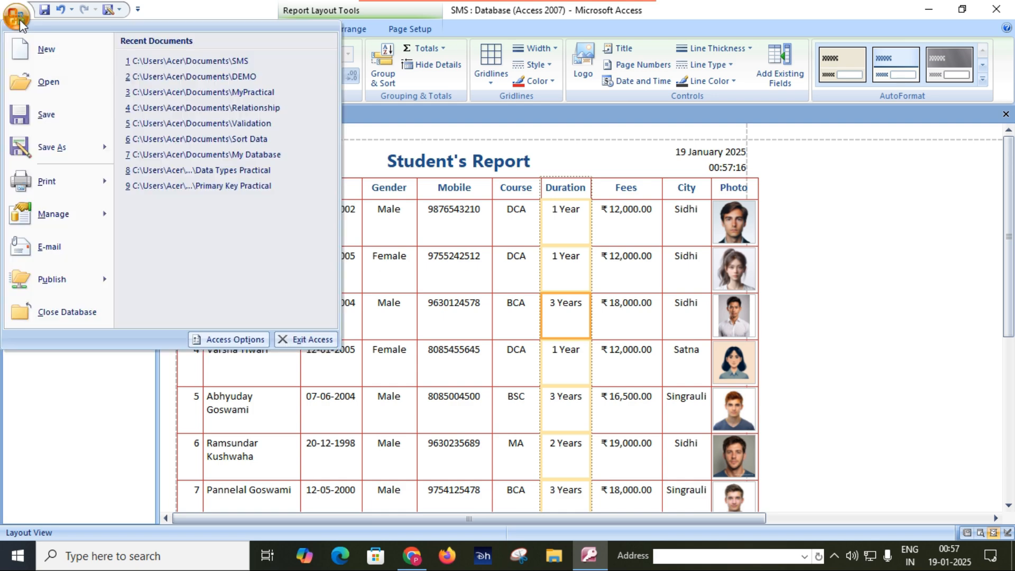
mouse_move(48, 181)
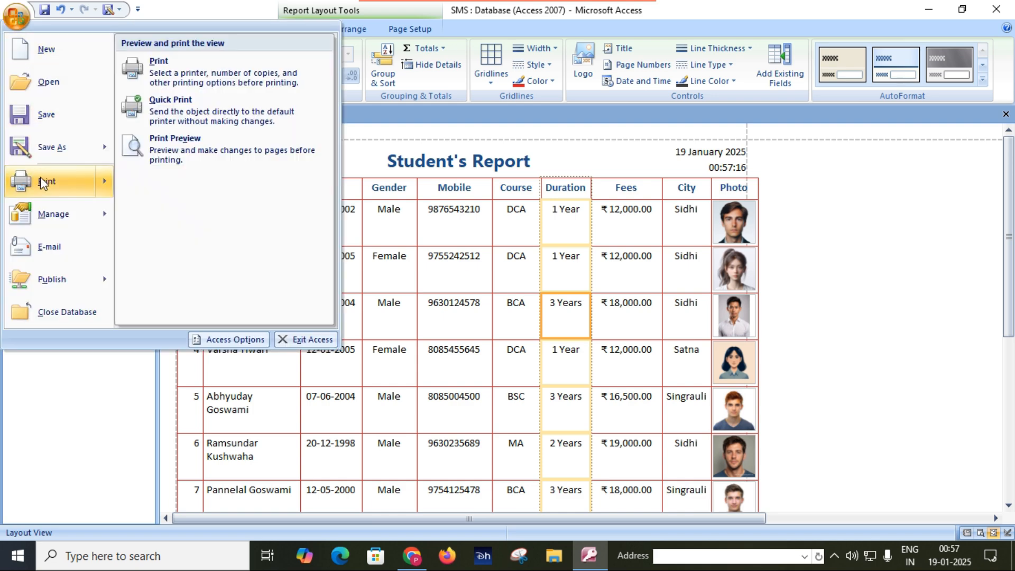
left_click(214, 145)
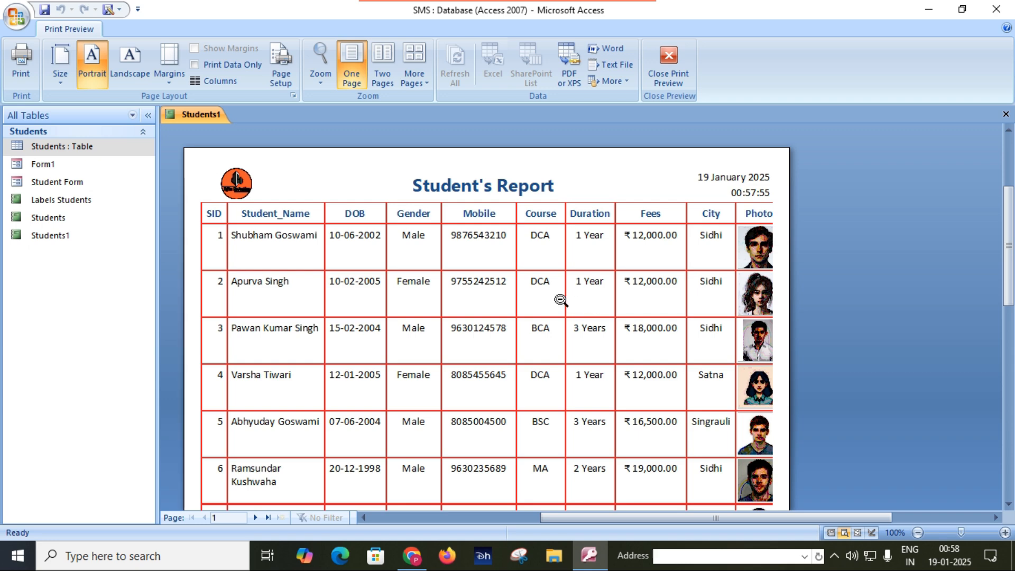
scroll(554, 300, "down", 5)
scroll(552, 300, "down", 3)
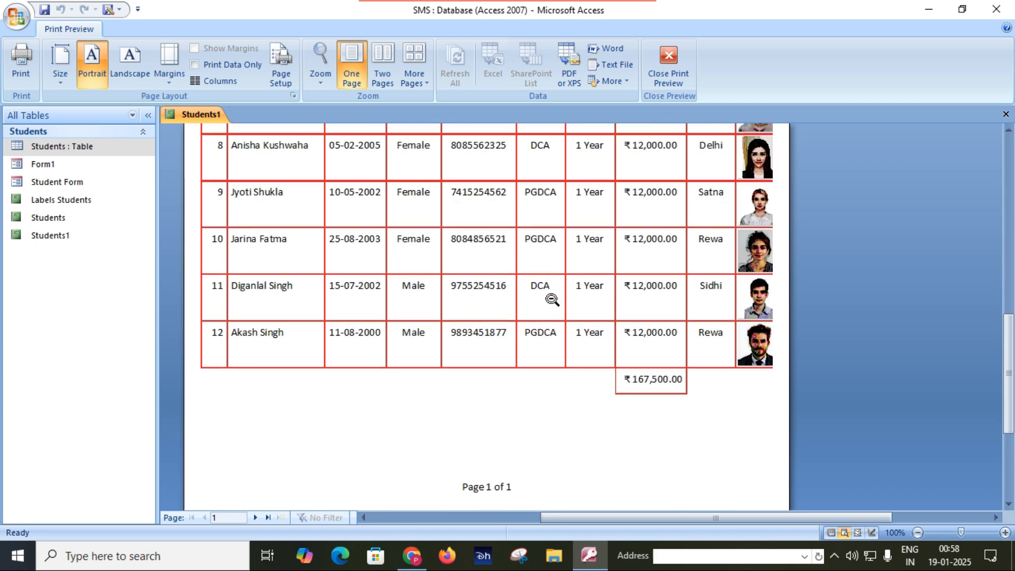
scroll(552, 300, "up", 3)
left_click(668, 64)
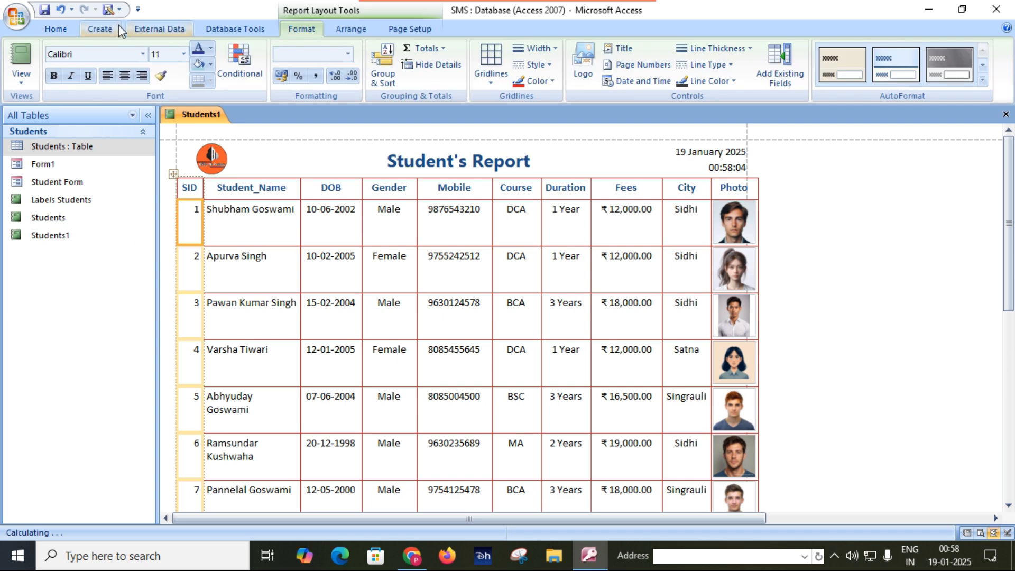
Step: Start the Report Wizard for the Students table and add the SID, Student_Name, Mobile, Course, Duration, Fees and Photo fields
left_click(104, 30)
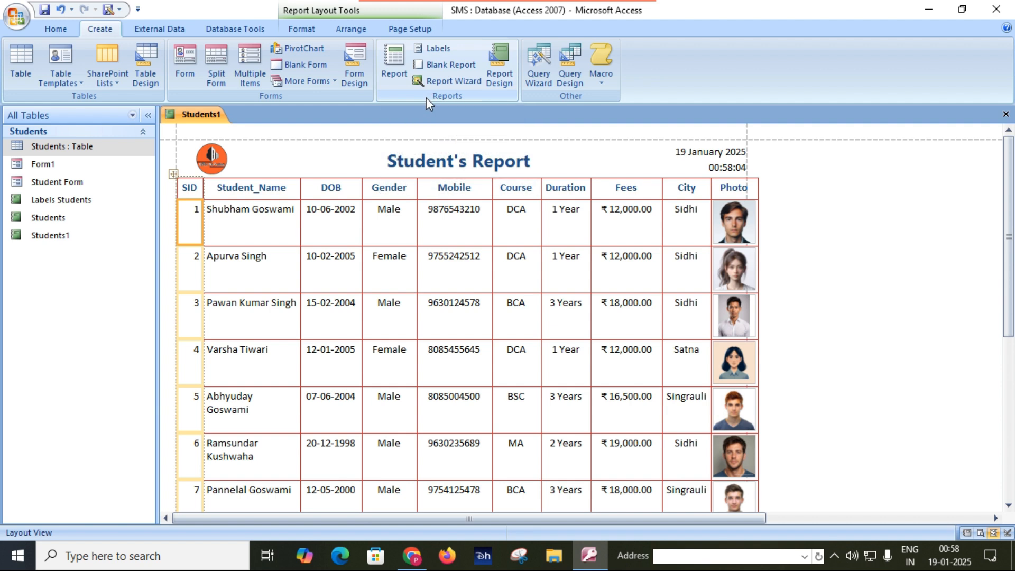
left_click(449, 82)
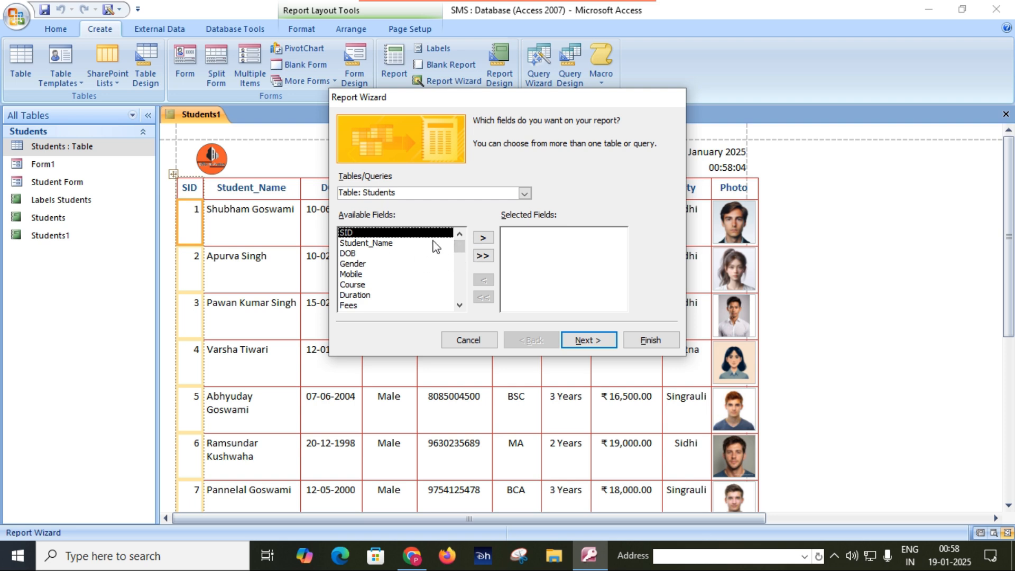
left_click(483, 238)
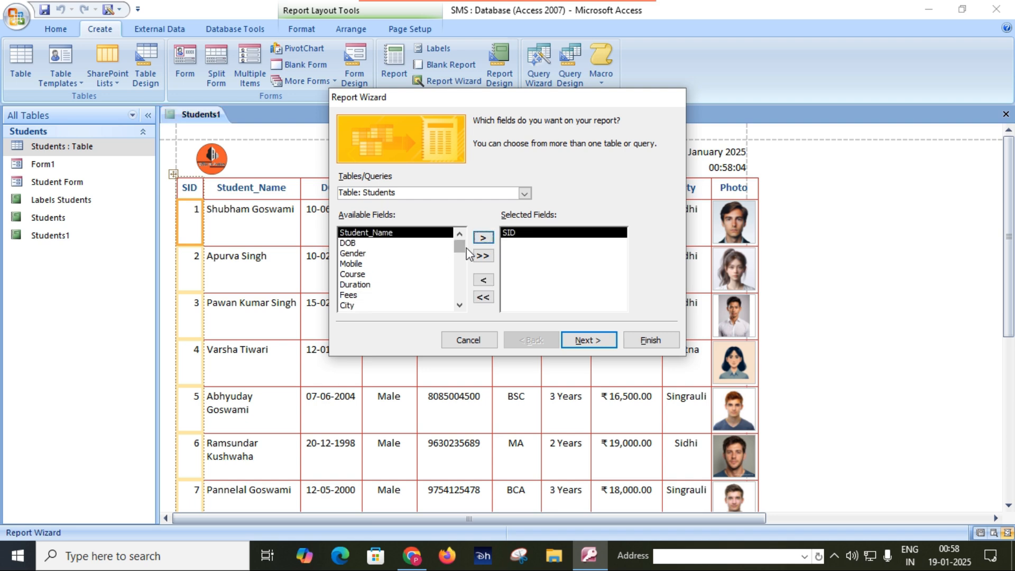
left_click(483, 238)
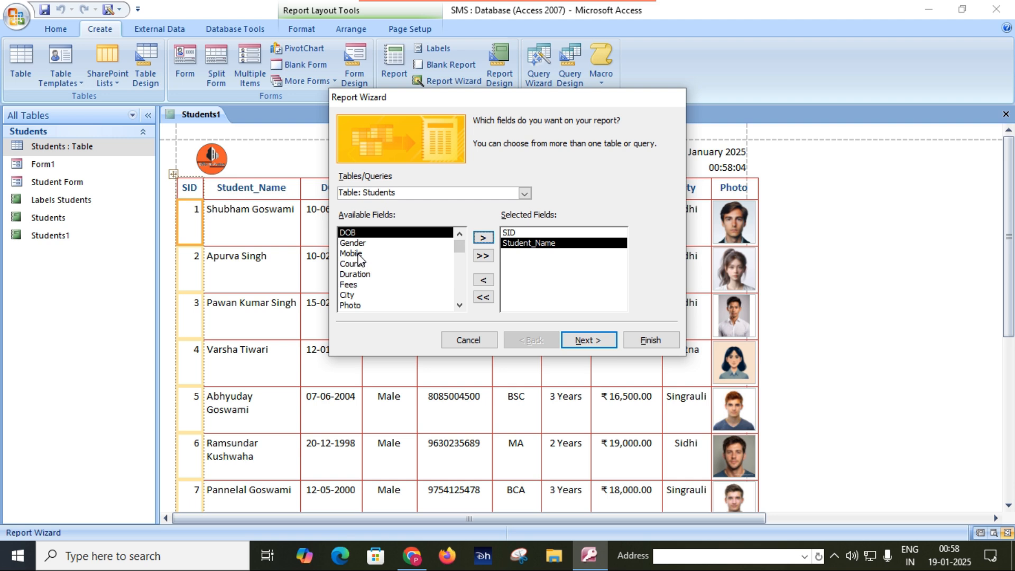
left_click(358, 254)
left_click(483, 238)
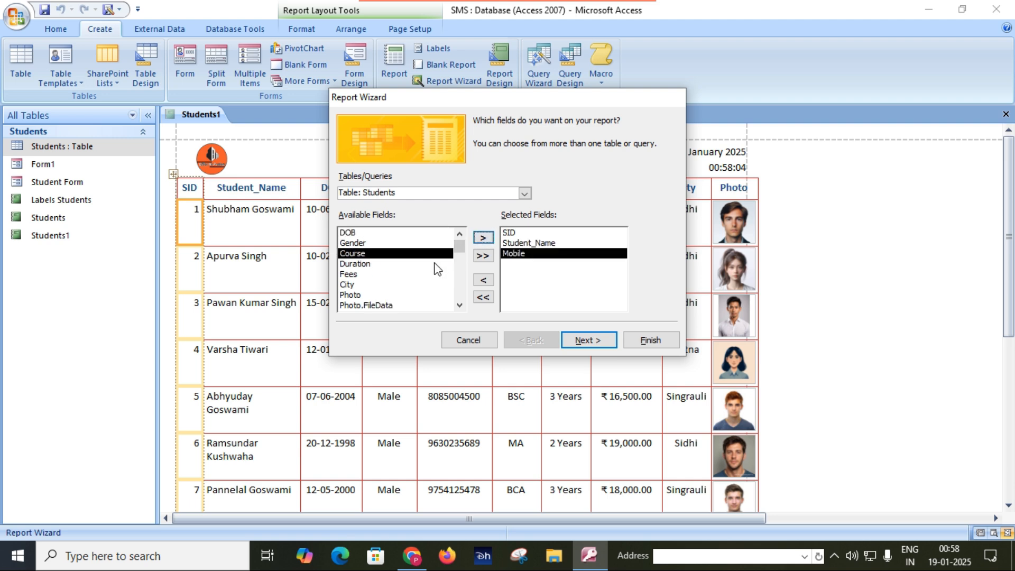
left_click(487, 239)
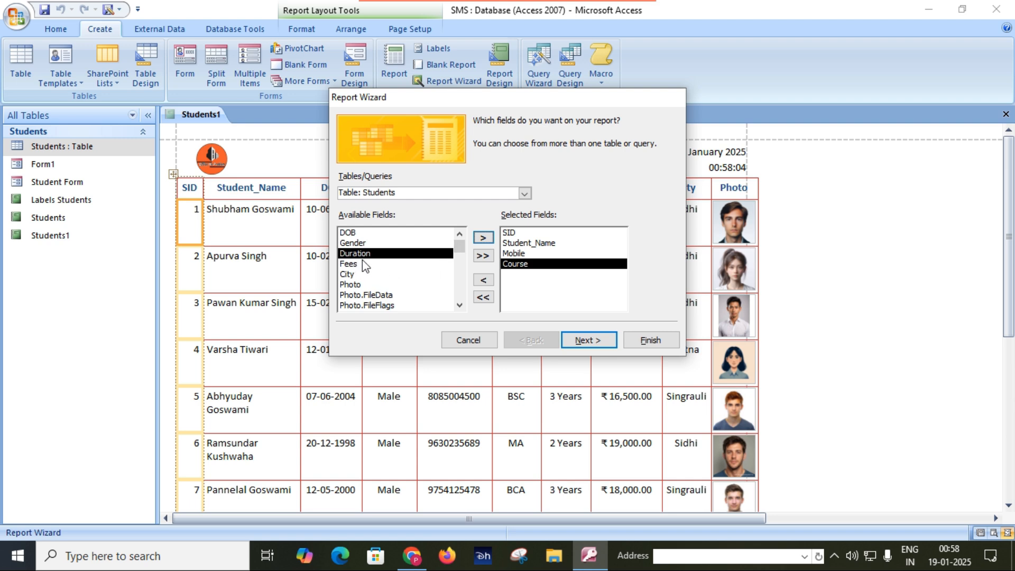
left_click(483, 238)
left_click(482, 238)
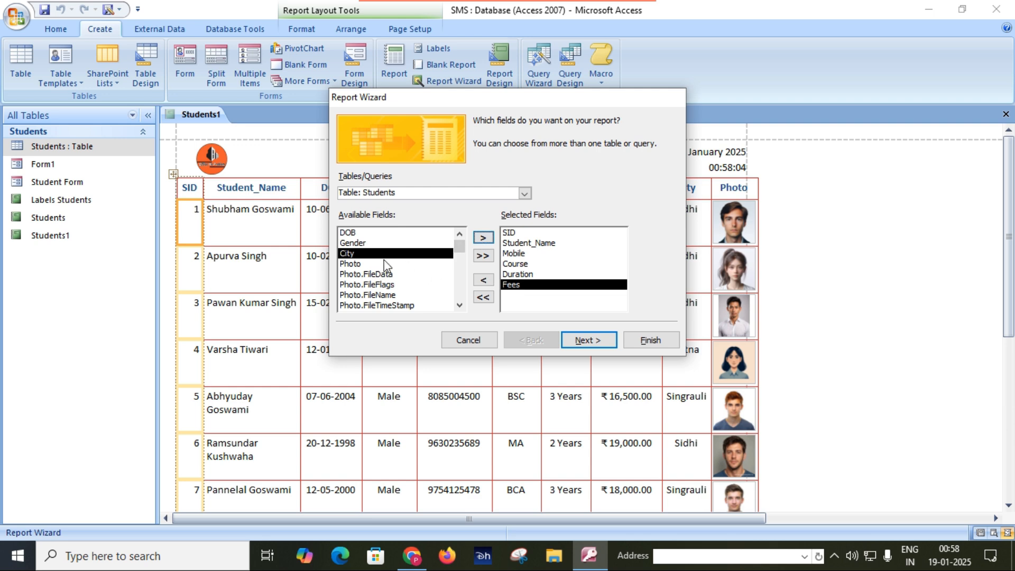
double_click(353, 264)
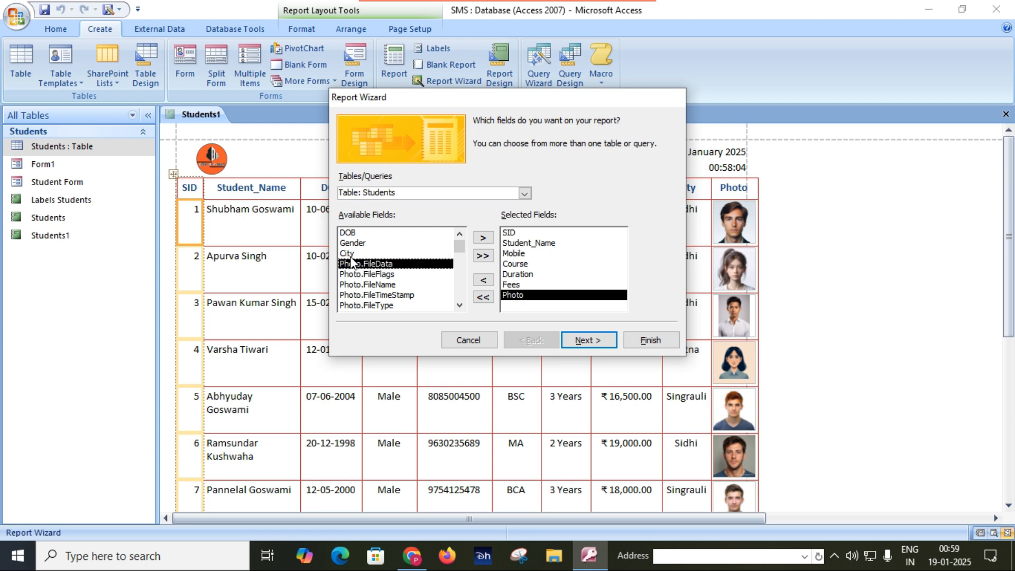
left_click(355, 255)
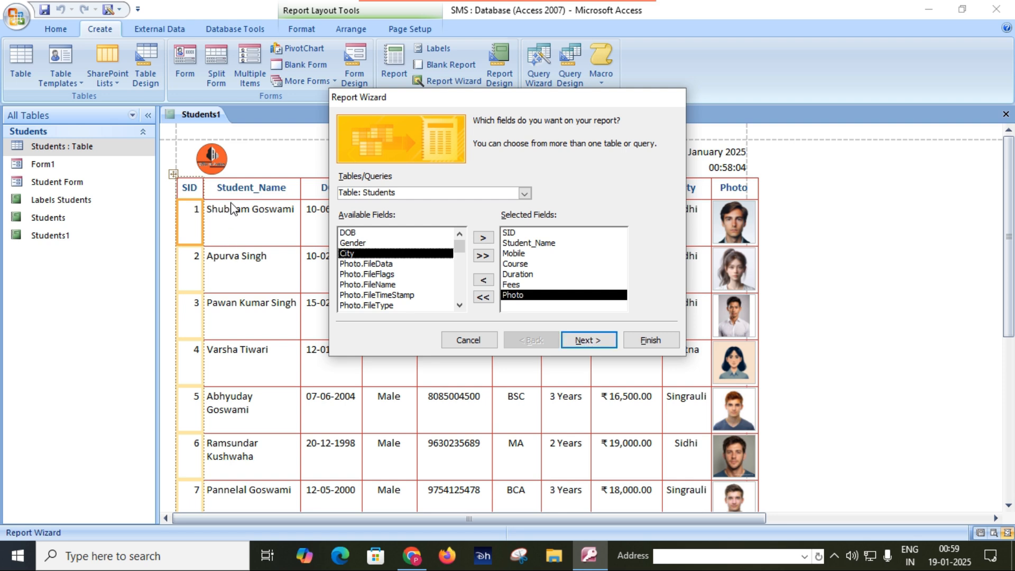
Step: Skip grouping and sorting, and accept the Tabular layout in Portrait orientation with all fields fitted on the page
left_click_drag(450, 106, 422, 180)
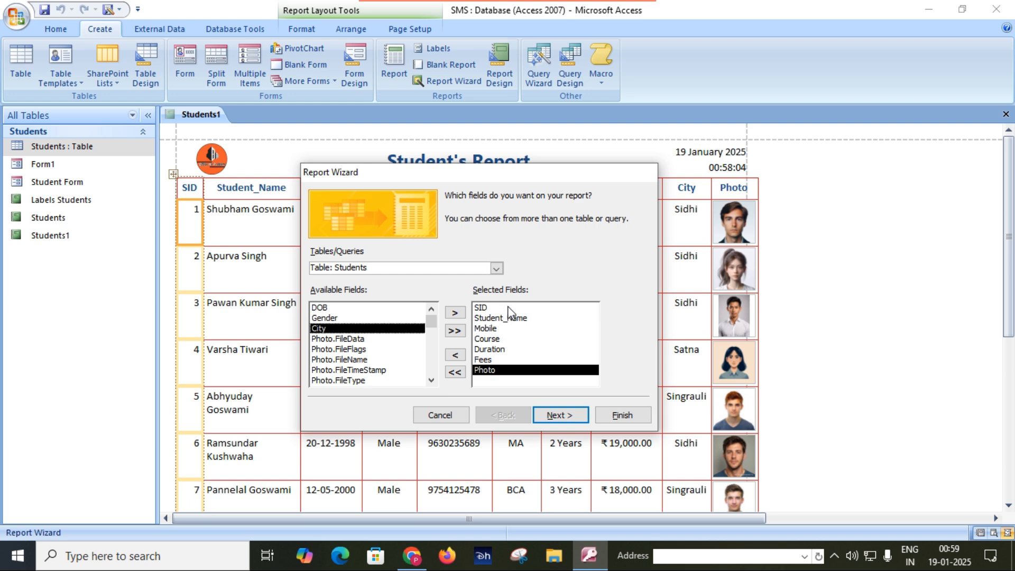
left_click(564, 415)
left_click(564, 416)
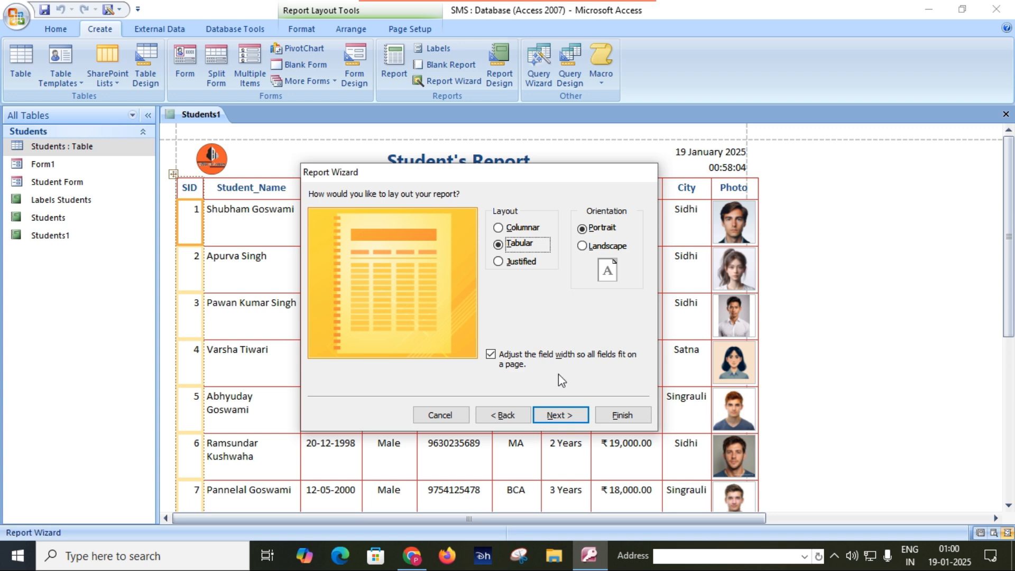
left_click(565, 417)
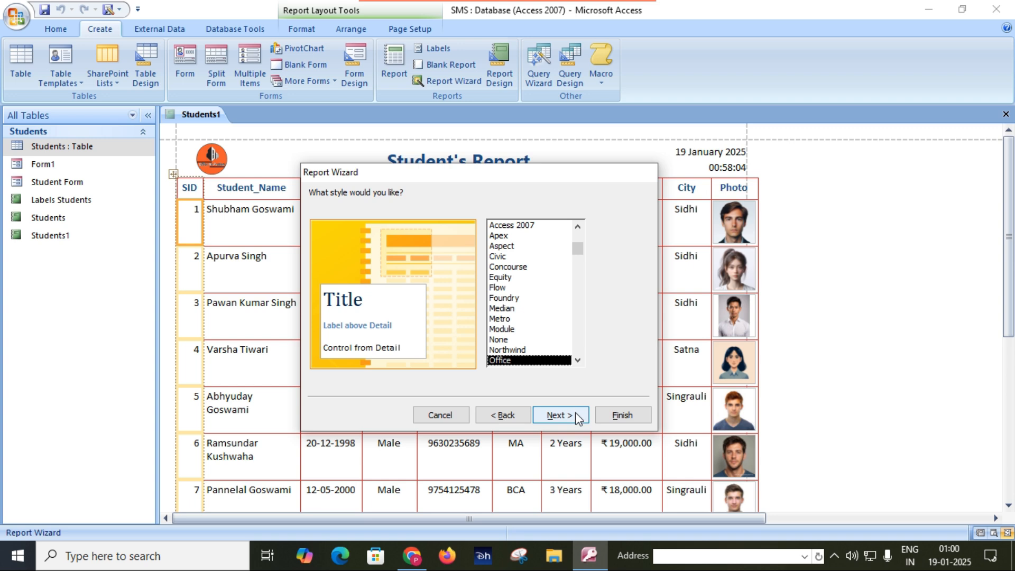
Step: Choose the Office style, finish the report with the title Students2 and look through its preview
left_click(499, 257)
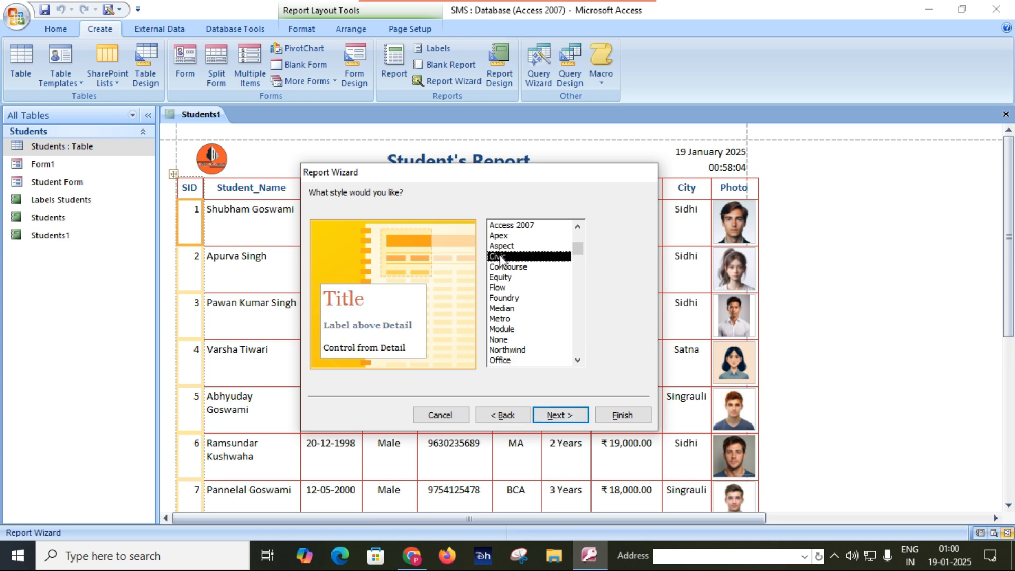
left_click(506, 359)
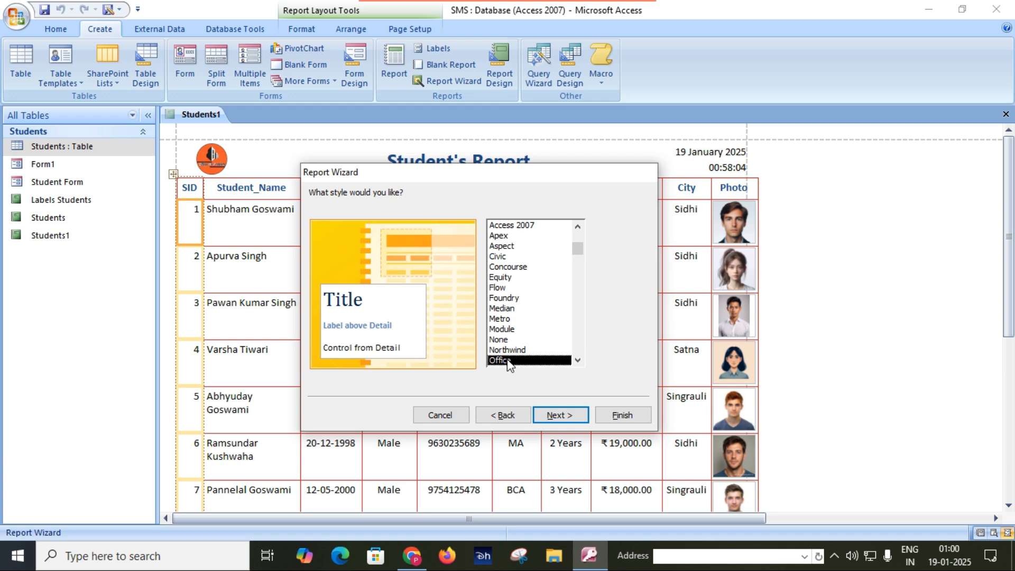
left_click(562, 415)
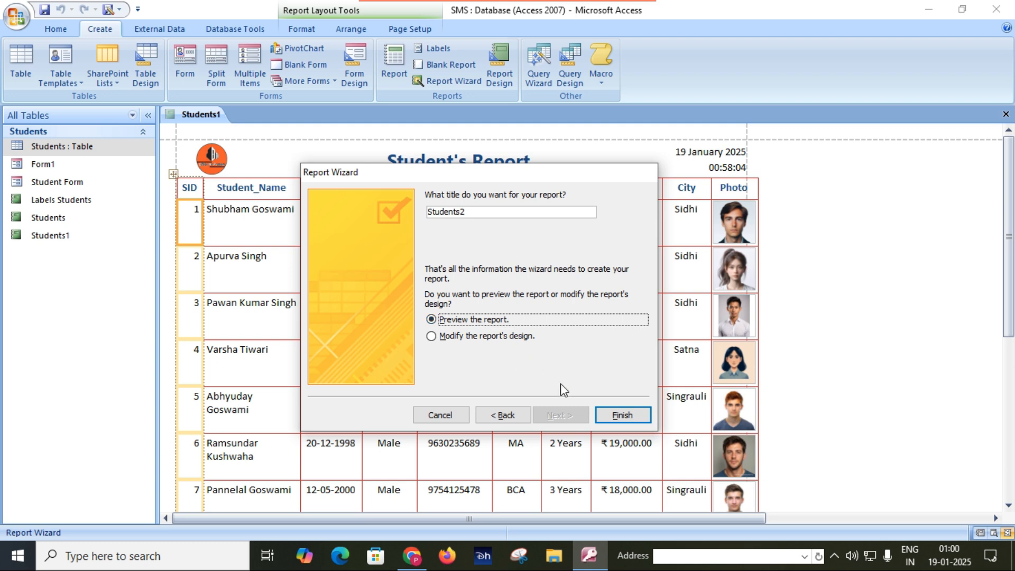
left_click(620, 415)
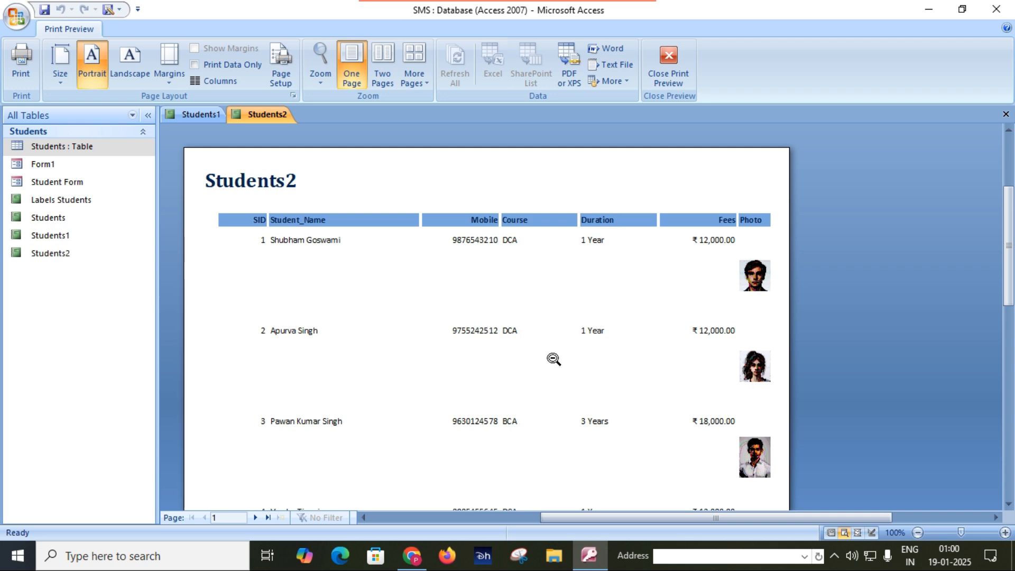
scroll(553, 359, "down", 6)
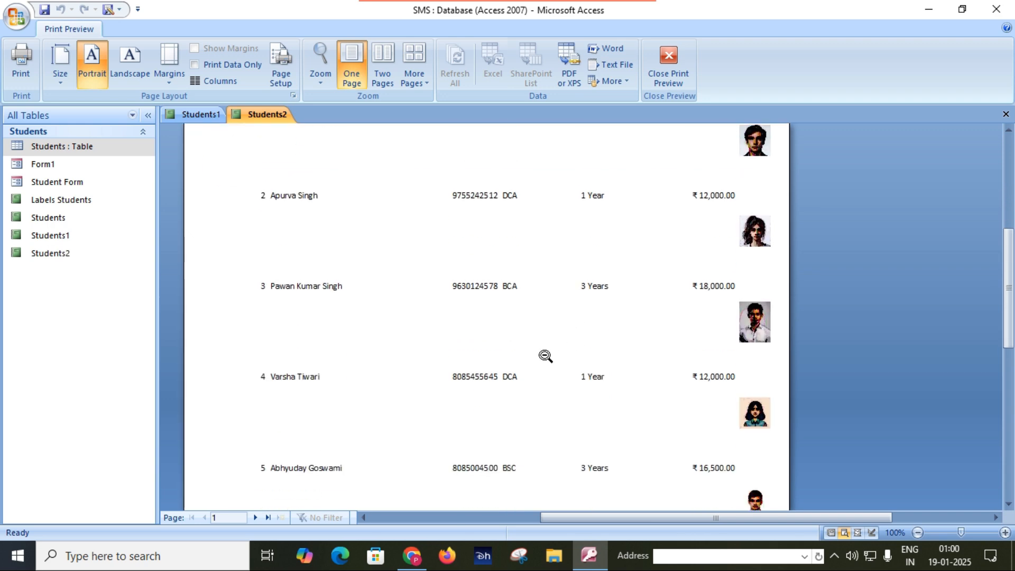
scroll(540, 355, "down", 5)
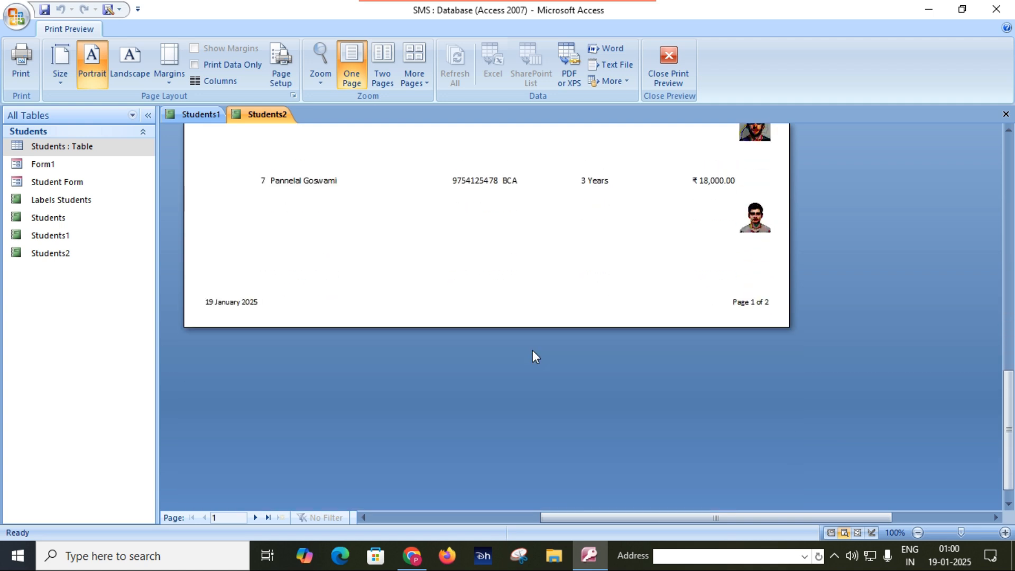
Step: Look through both pages of the Students2 print preview and return to the first page
scroll(532, 349, "up", 2)
scroll(531, 354, "down", 2)
scroll(530, 352, "up", 2)
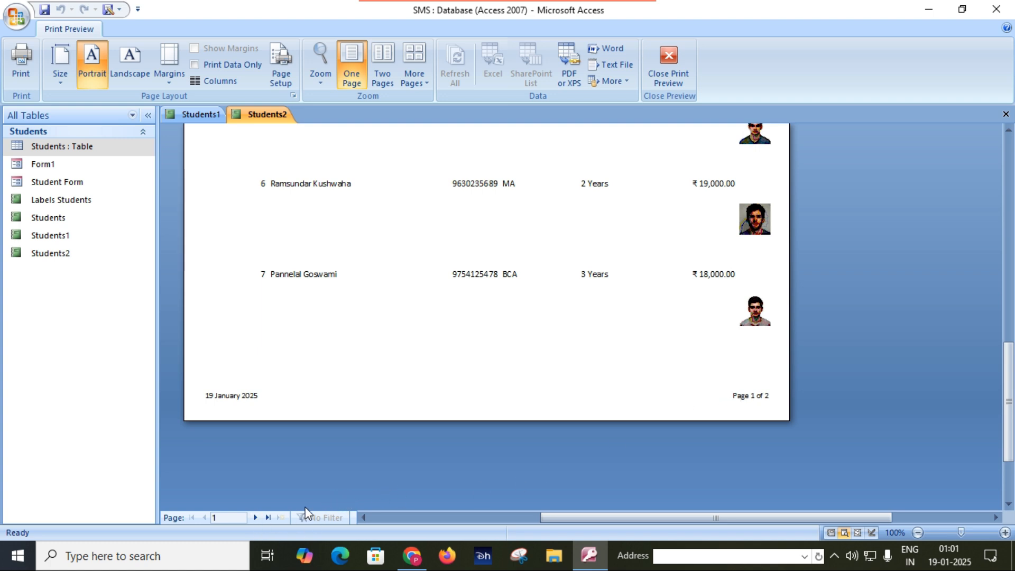
left_click(256, 518)
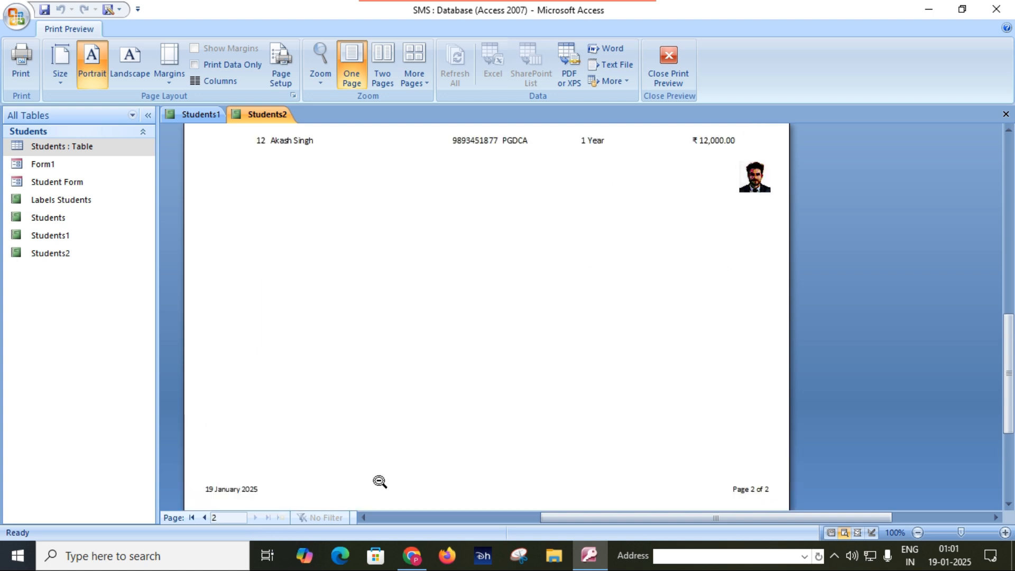
scroll(379, 481, "up", 10)
scroll(370, 476, "down", 3)
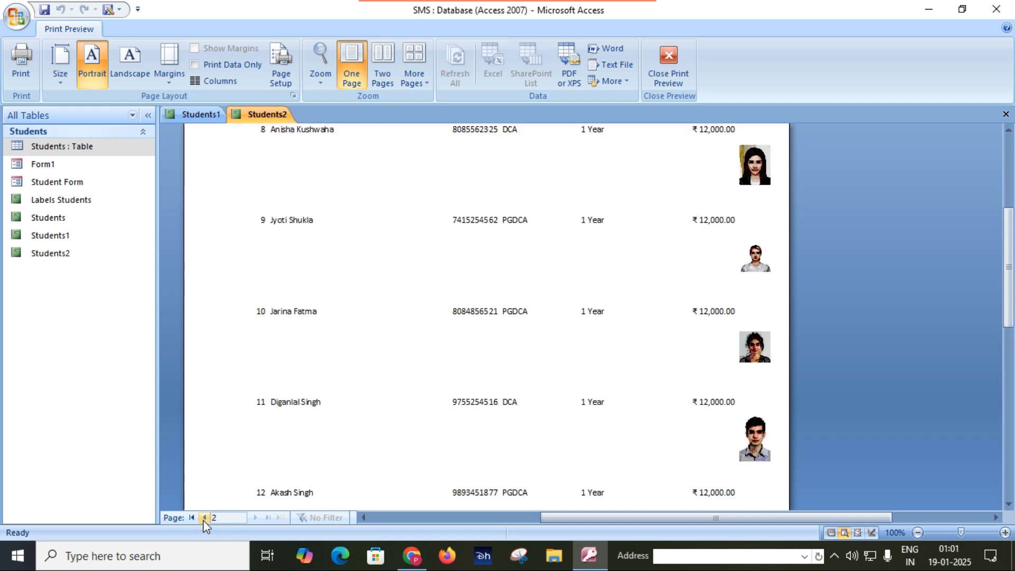
left_click(204, 517)
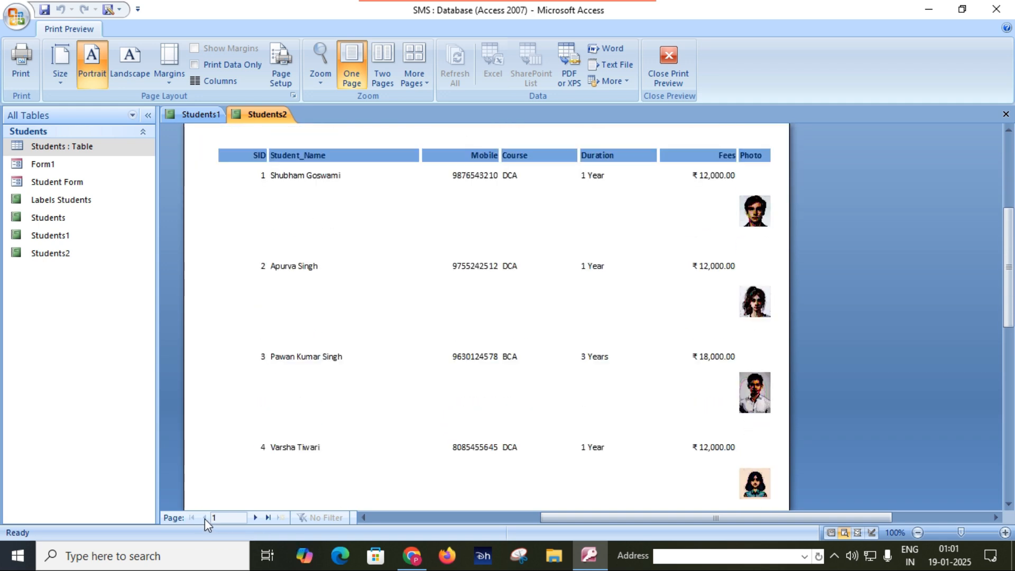
Step: View the Students2 preview as two pages side by side, return to one page and close the preview
left_click(382, 70)
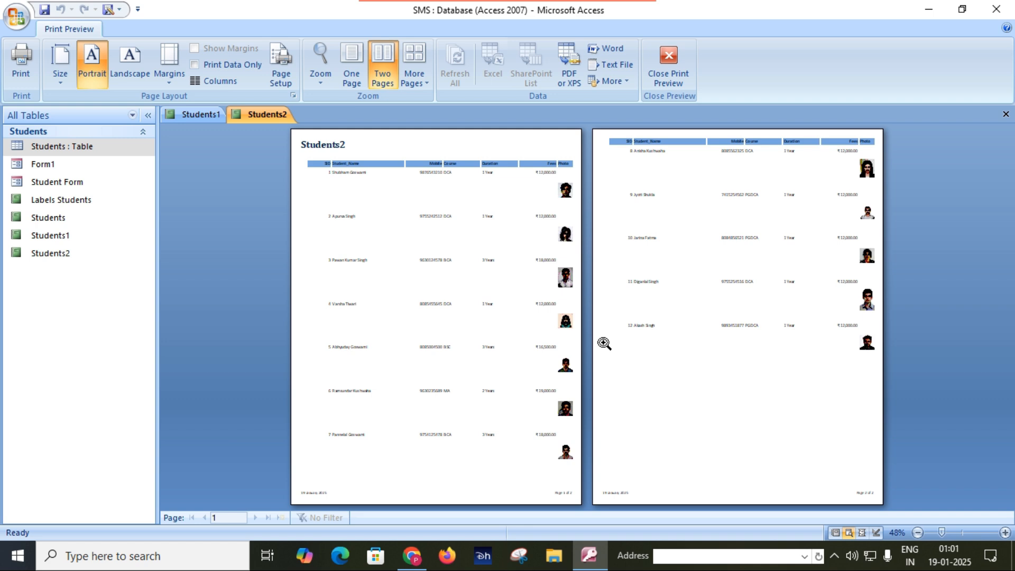
left_click(357, 77)
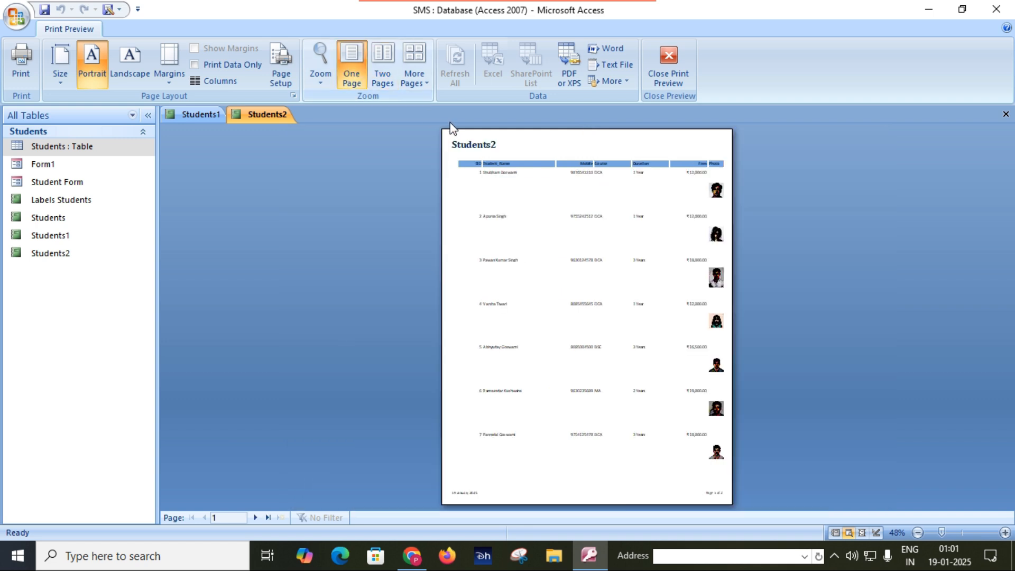
left_click(668, 75)
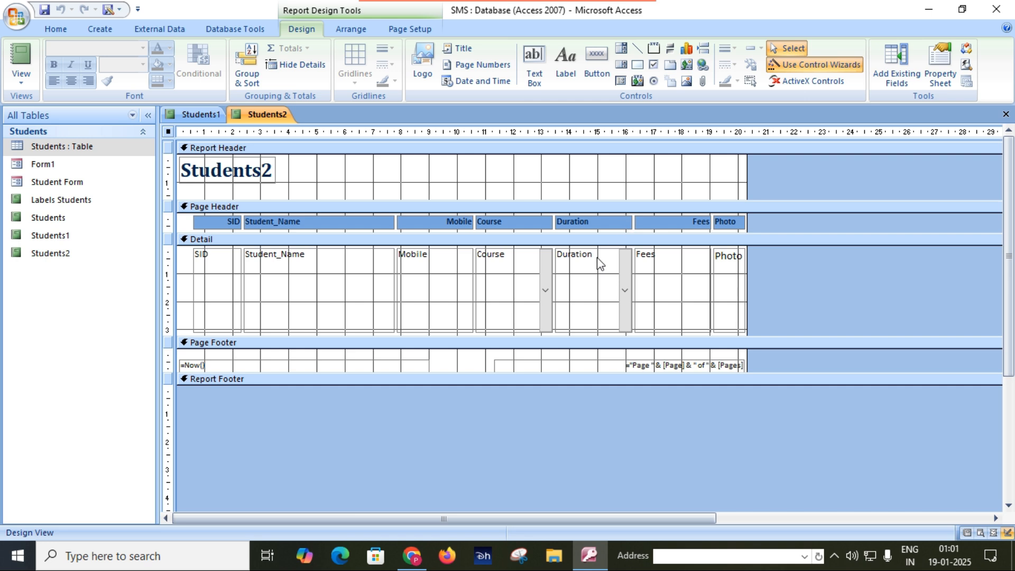
Step: Switch the Students2 report to Layout View and look through its student records
left_click(338, 290)
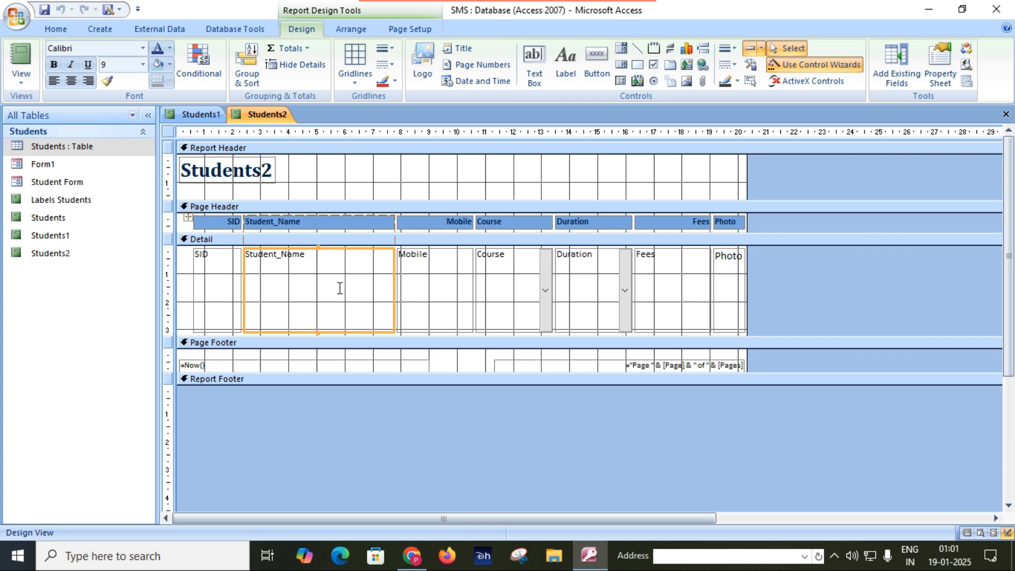
left_click(25, 85)
left_click(73, 173)
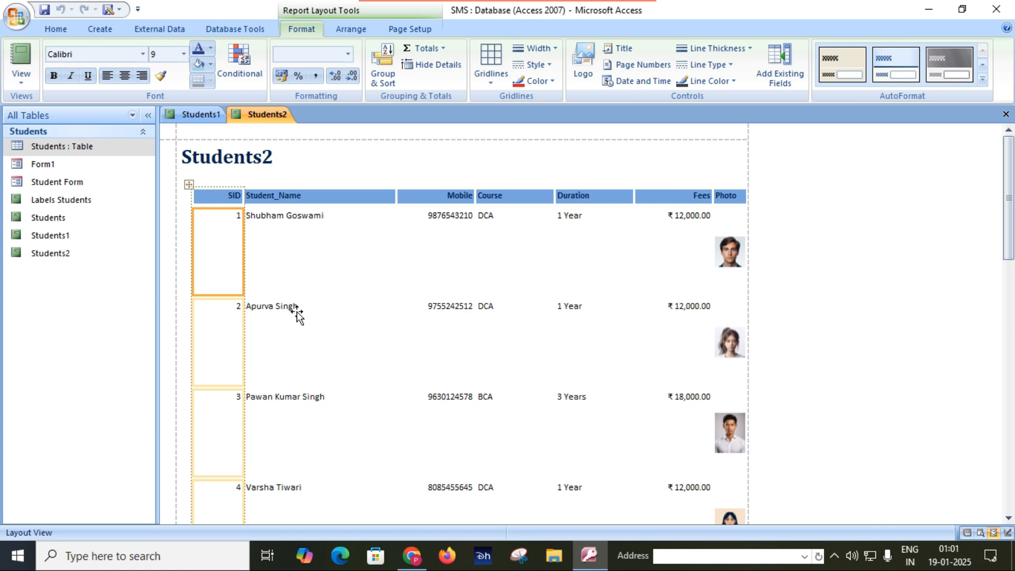
scroll(333, 311, "down", 3)
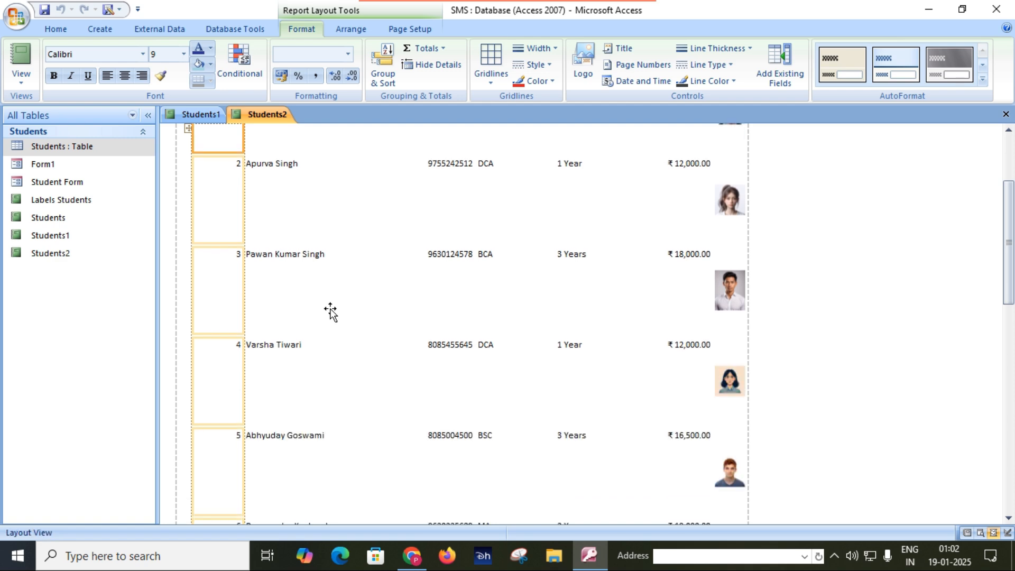
scroll(329, 313, "down", 2)
scroll(329, 313, "down", 5)
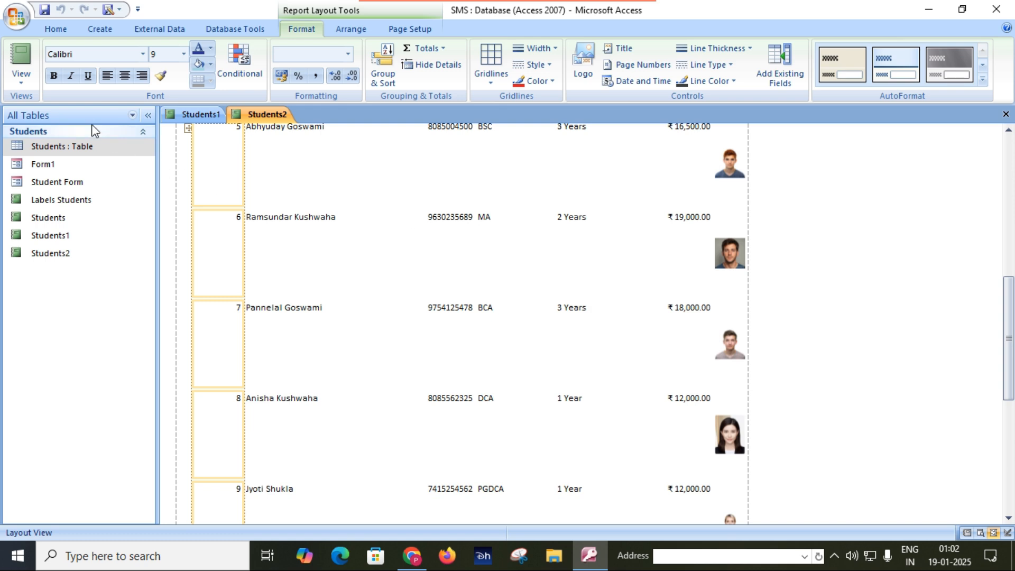
Step: Return to Design View and shorten the row of field controls in the Detail section to about 2.0 cm high
left_click(29, 84)
left_click(29, 83)
left_click(29, 84)
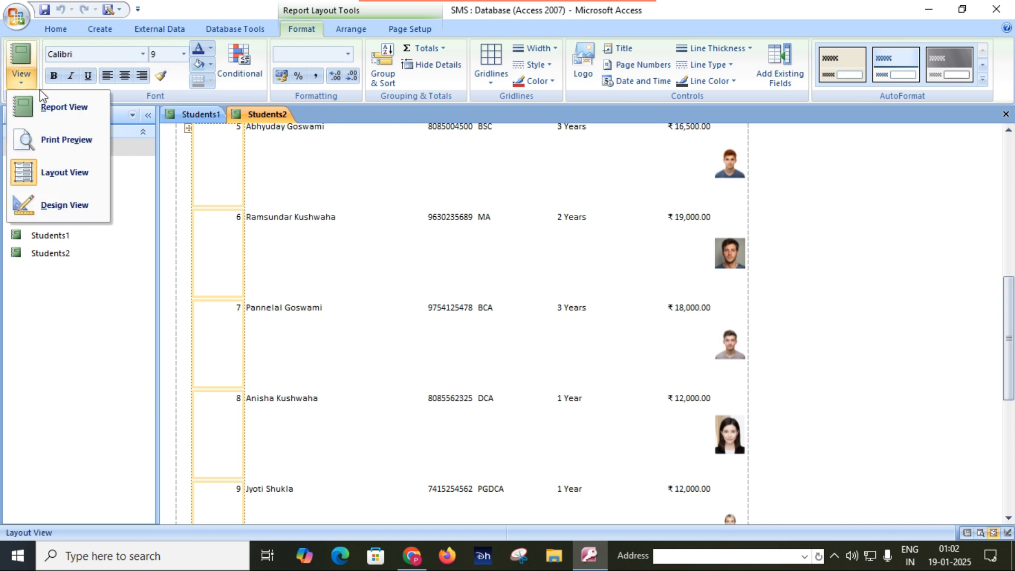
left_click(72, 204)
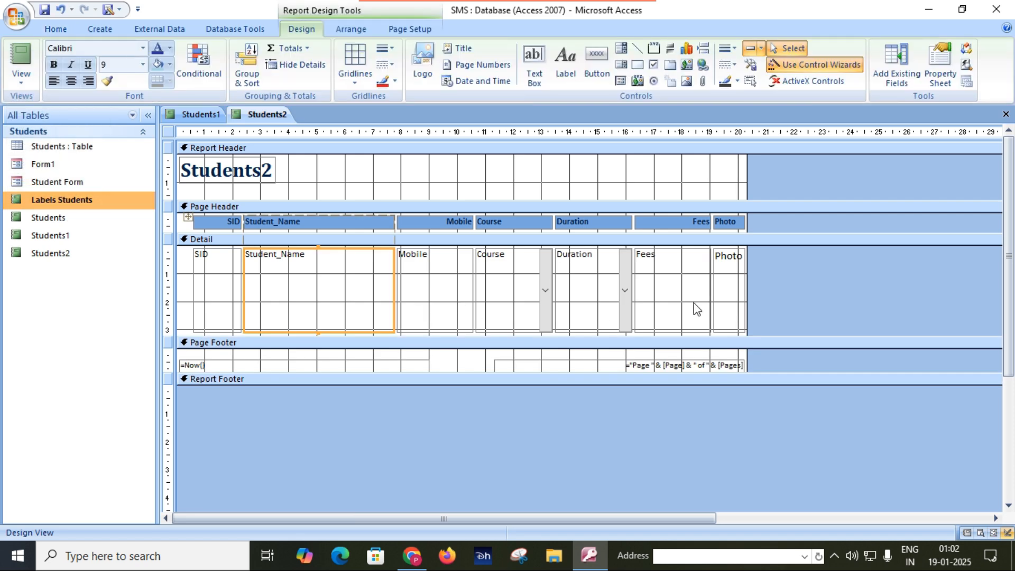
left_click(730, 296)
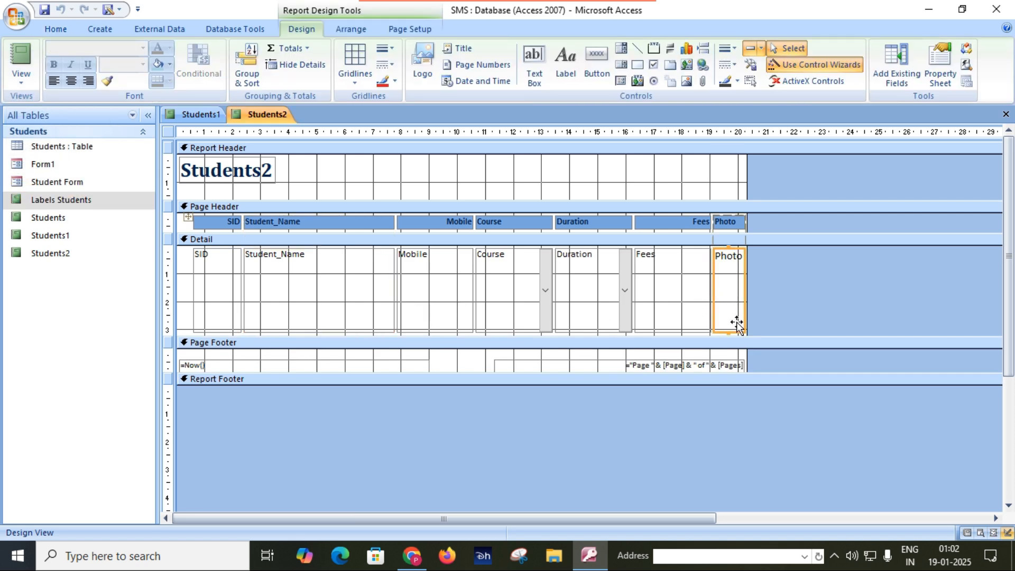
left_click_drag(730, 332, 726, 285)
left_click_drag(723, 332, 725, 300)
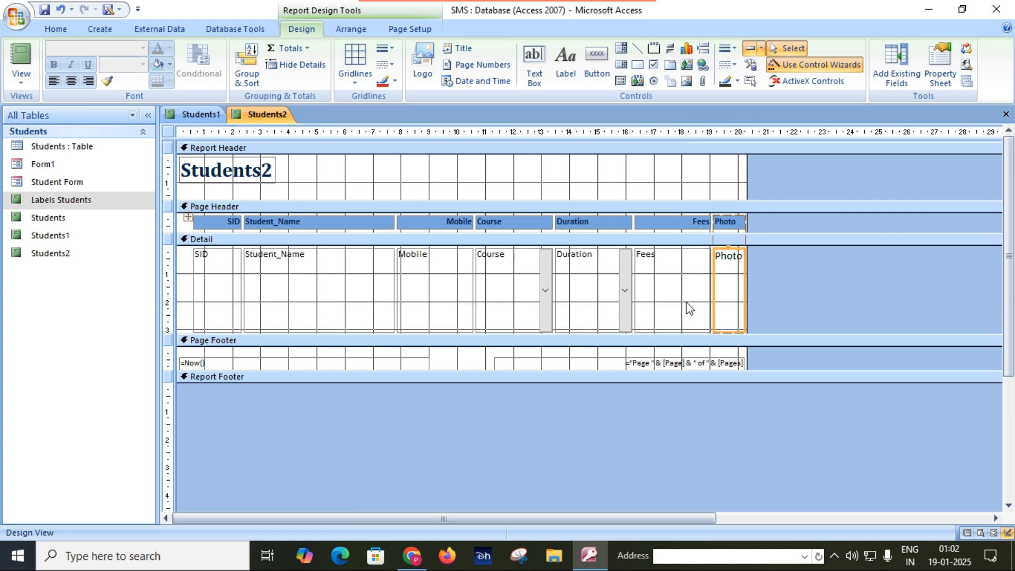
left_click(677, 288)
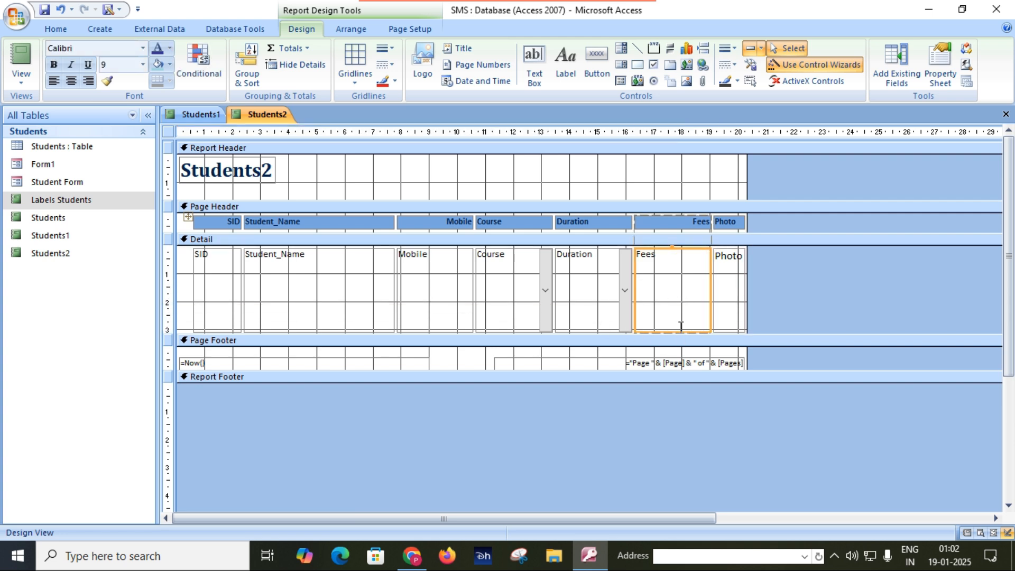
left_click_drag(673, 331, 672, 303)
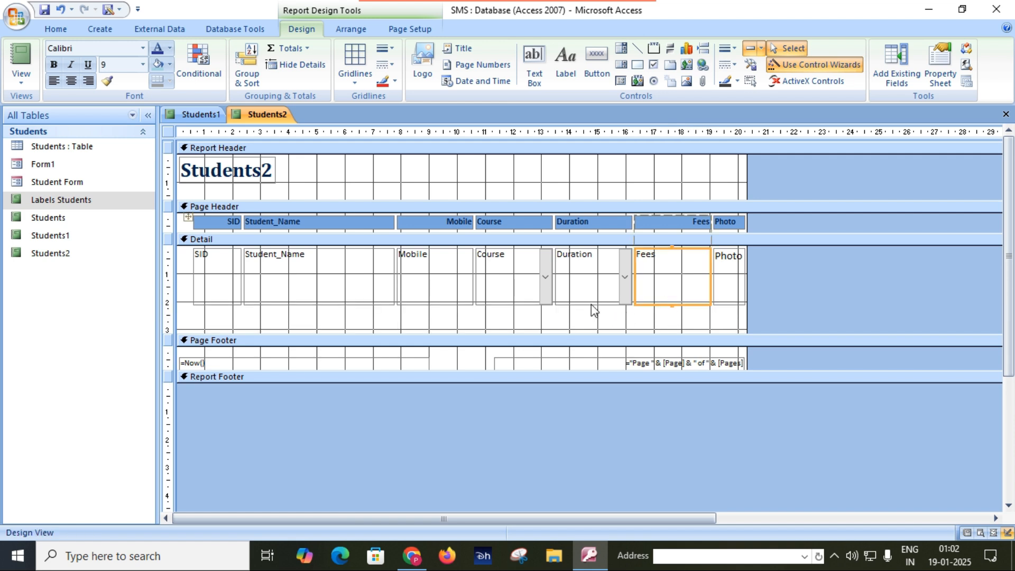
Step: Reduce the height of the SID control and its row in the Detail section to about 1.3 cm
left_click(300, 299)
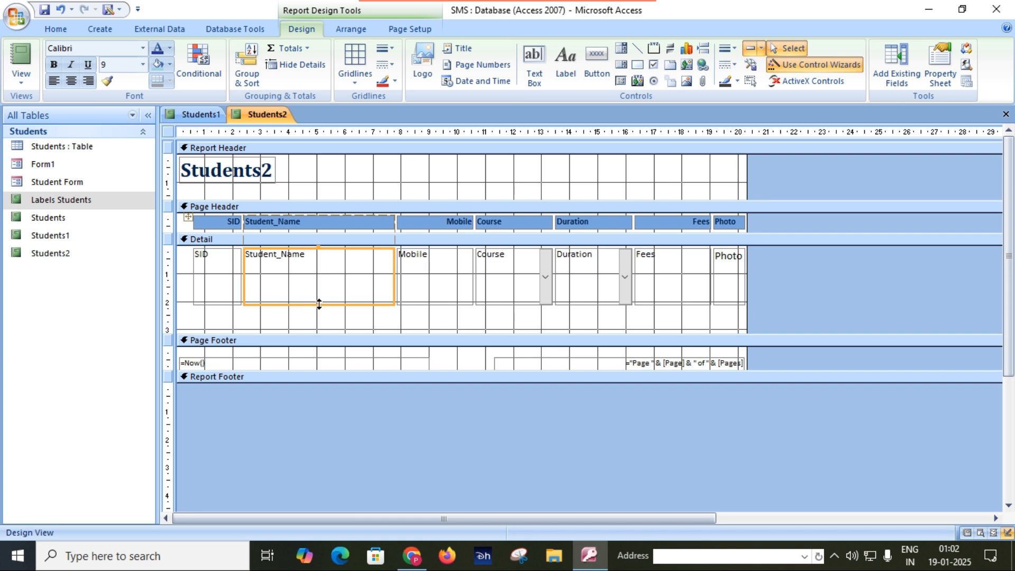
double_click(183, 293)
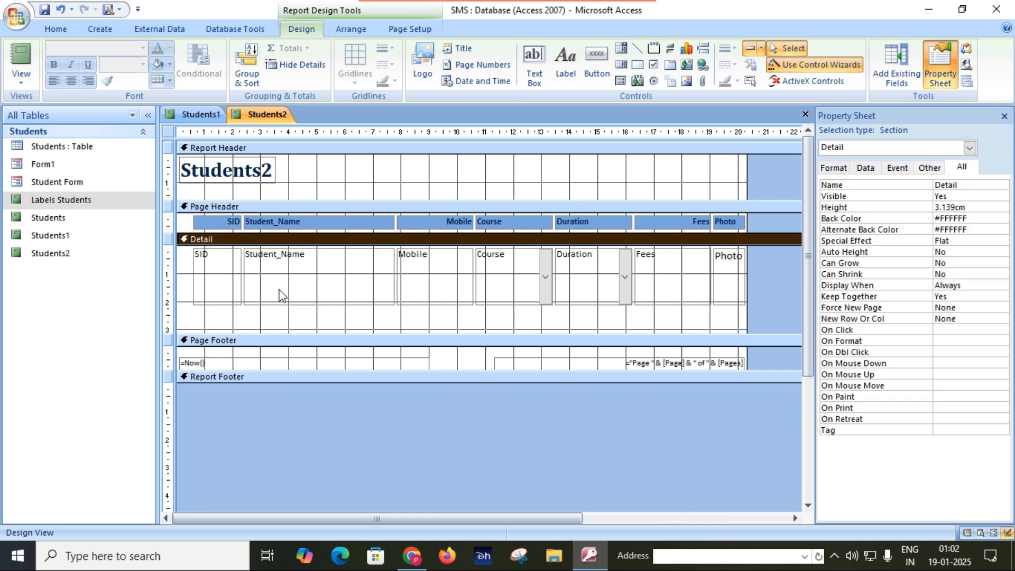
left_click(280, 293)
left_click(228, 292)
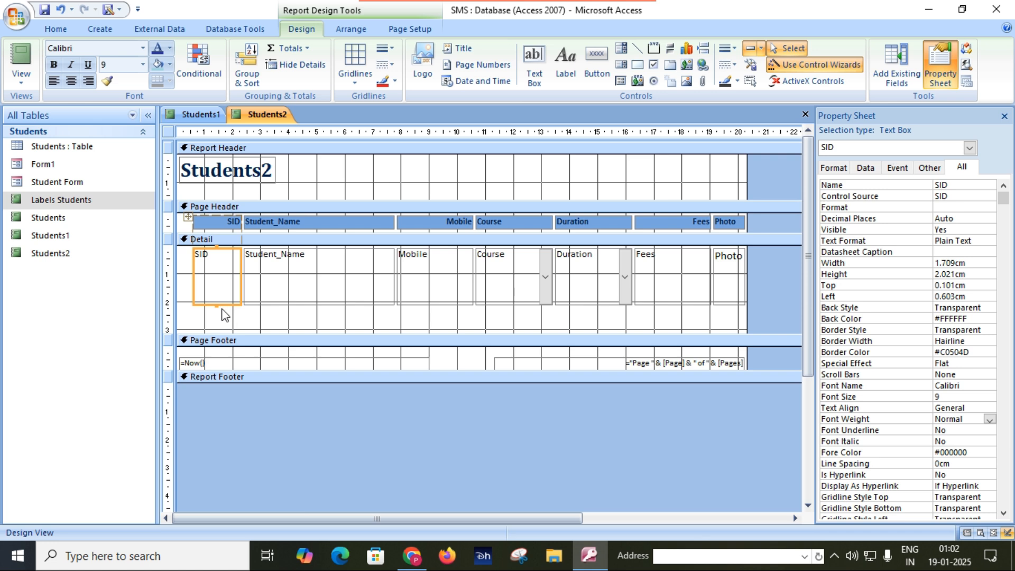
left_click_drag(216, 305, 217, 285)
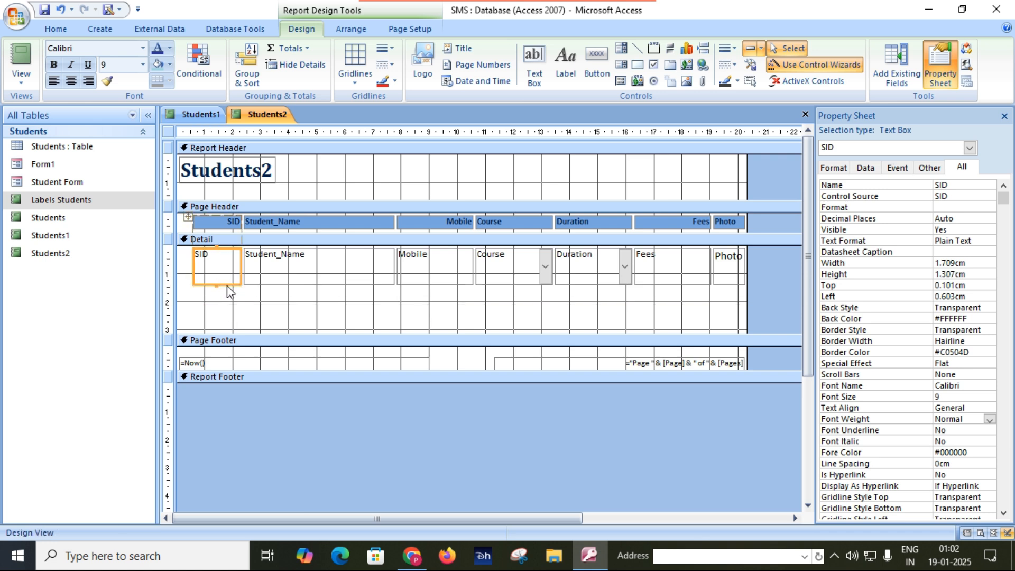
Step: Narrow the Course column to about 1.4 cm and the Duration column to about 1.8 cm, and make the Fees column slightly narrower
left_click(698, 262)
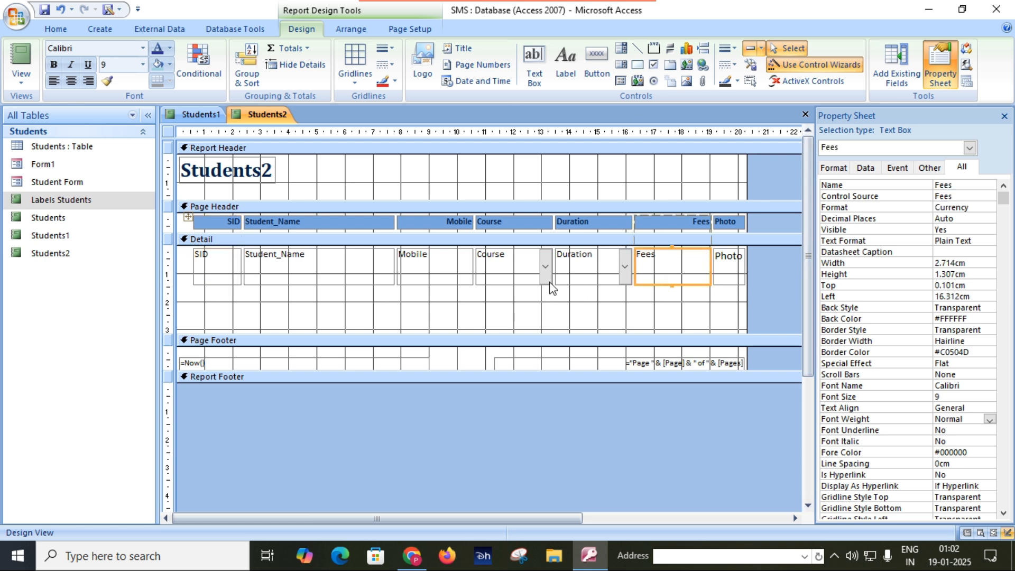
left_click(507, 272)
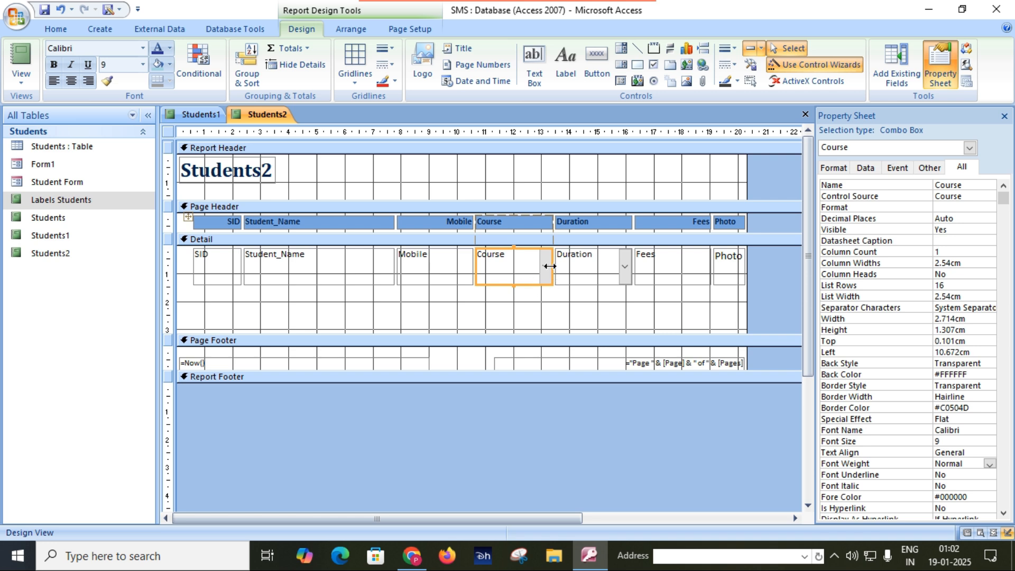
left_click_drag(549, 266, 511, 264)
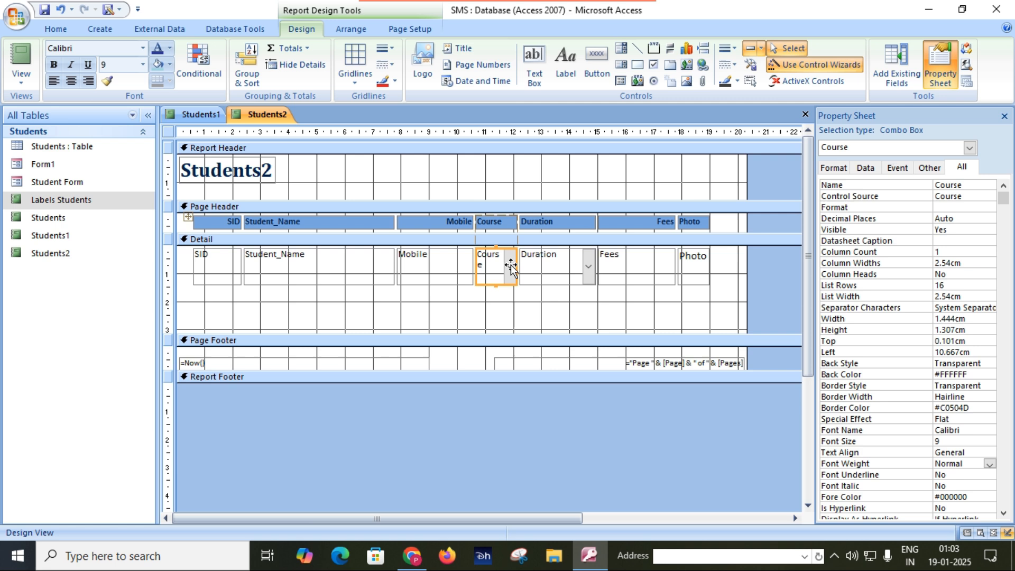
left_click(539, 274)
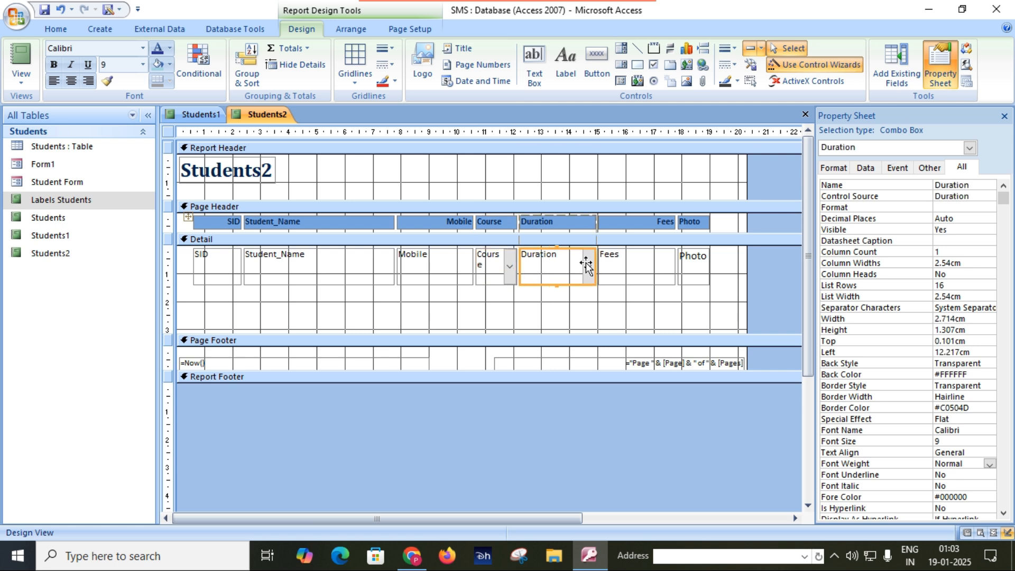
left_click_drag(594, 264, 570, 267)
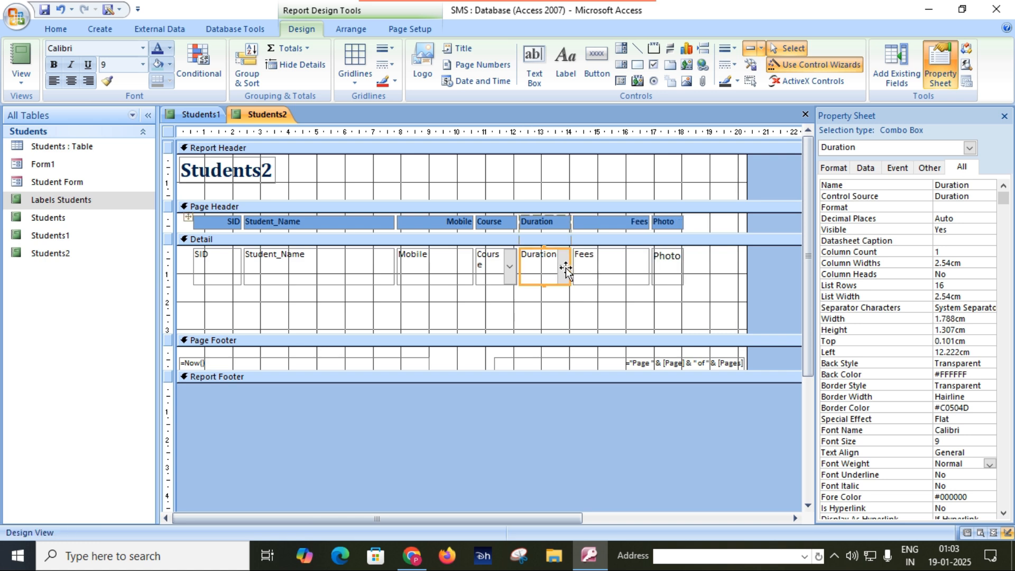
left_click(621, 274)
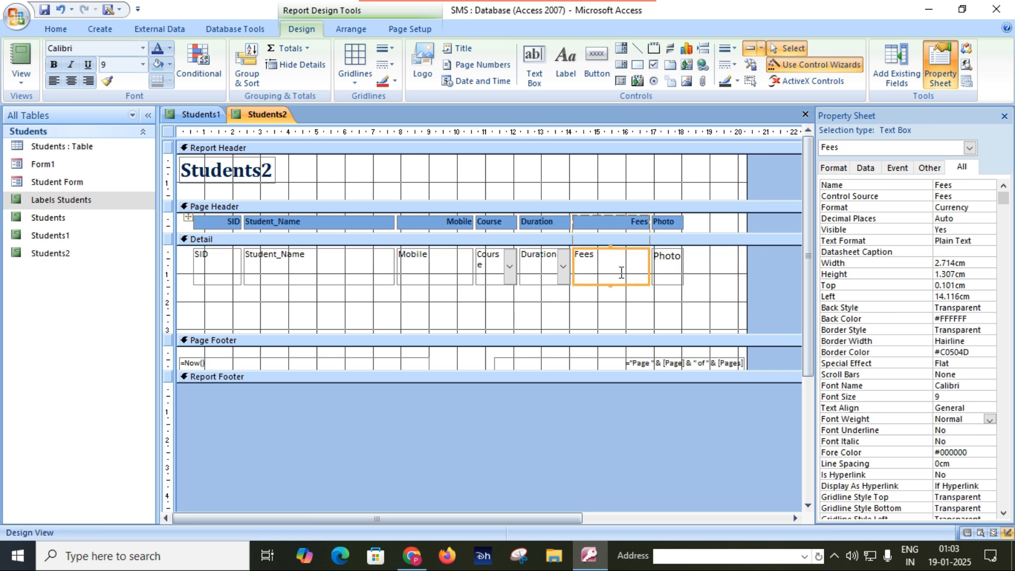
left_click_drag(647, 263, 633, 268)
Step: Enlarge the Photo control in the Detail section to about 2.5 cm wide and 2.0 cm high
left_click(651, 266)
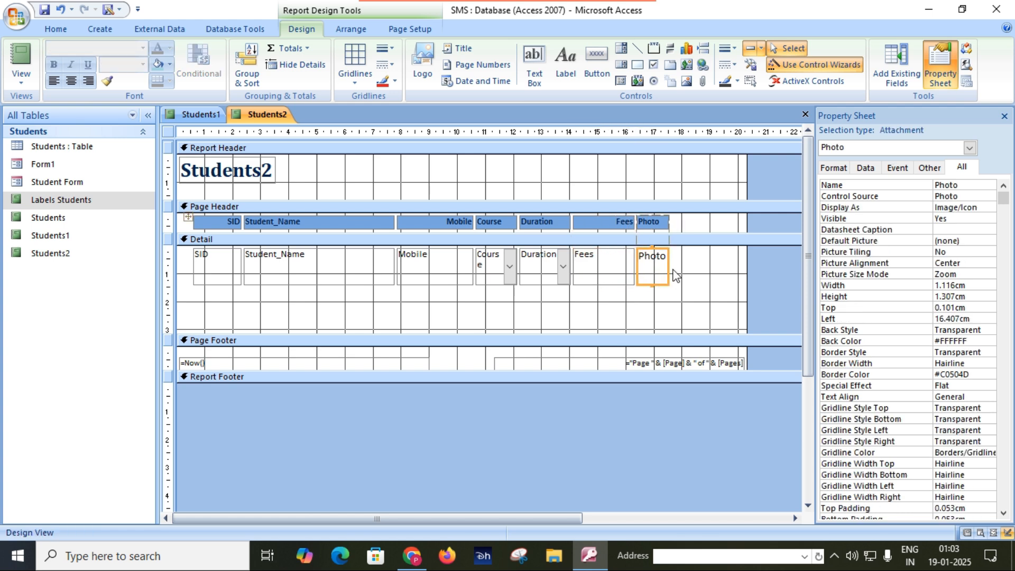
left_click_drag(666, 267, 707, 272)
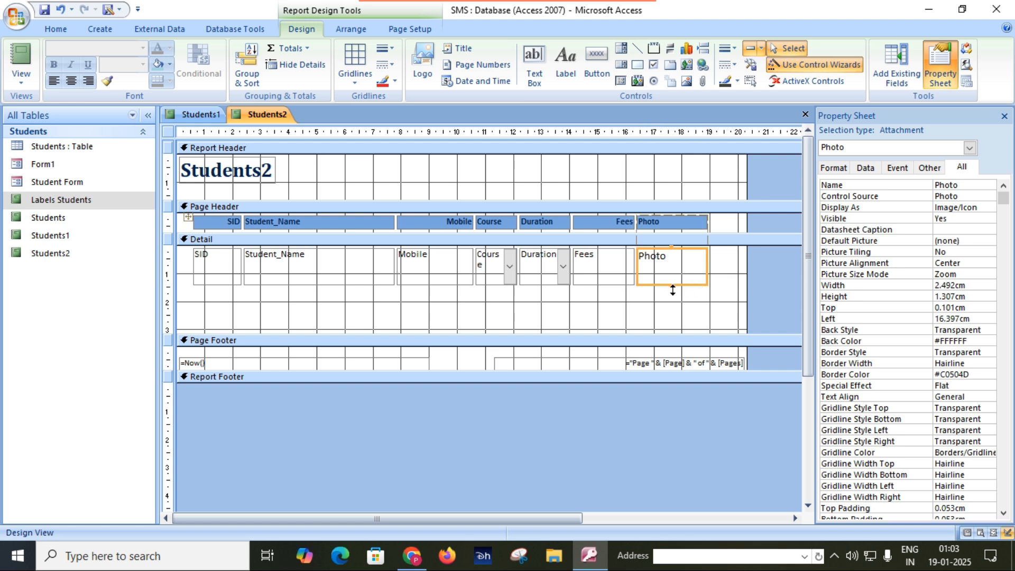
left_click_drag(670, 284, 669, 303)
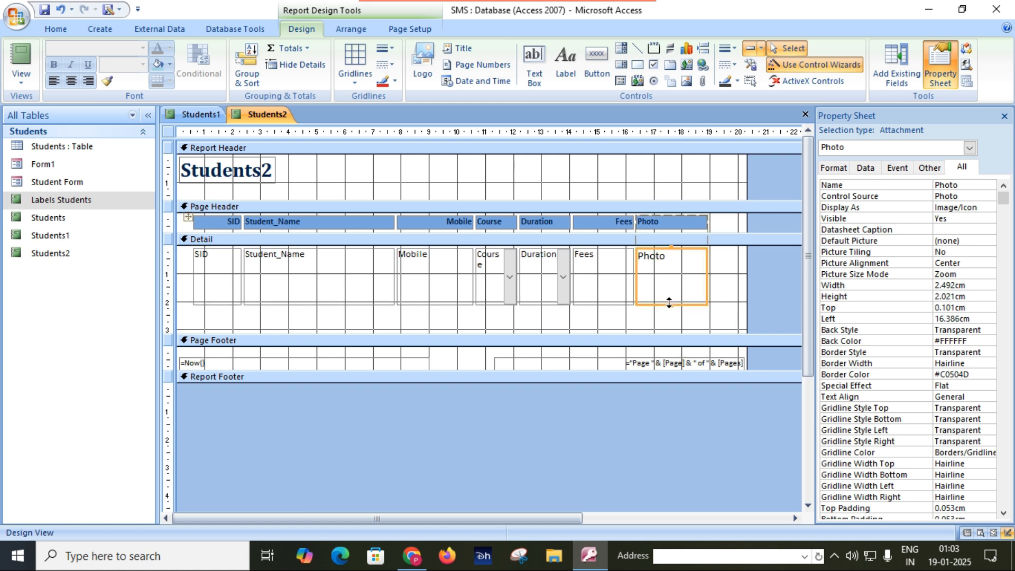
Step: Narrow the SID column to about 1.1 cm and shorten the Detail section to end just below the field row
left_click(229, 274)
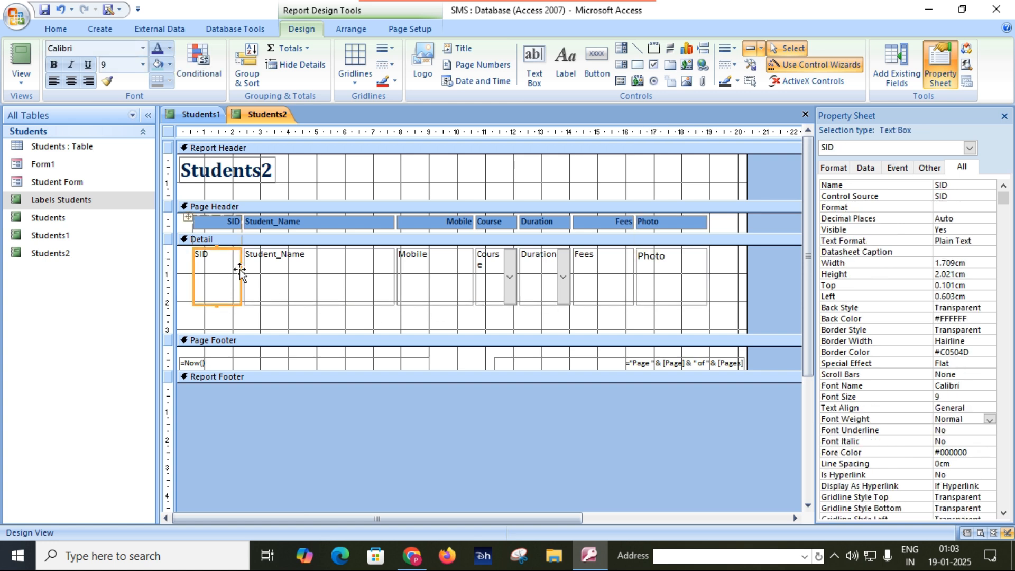
left_click(238, 275)
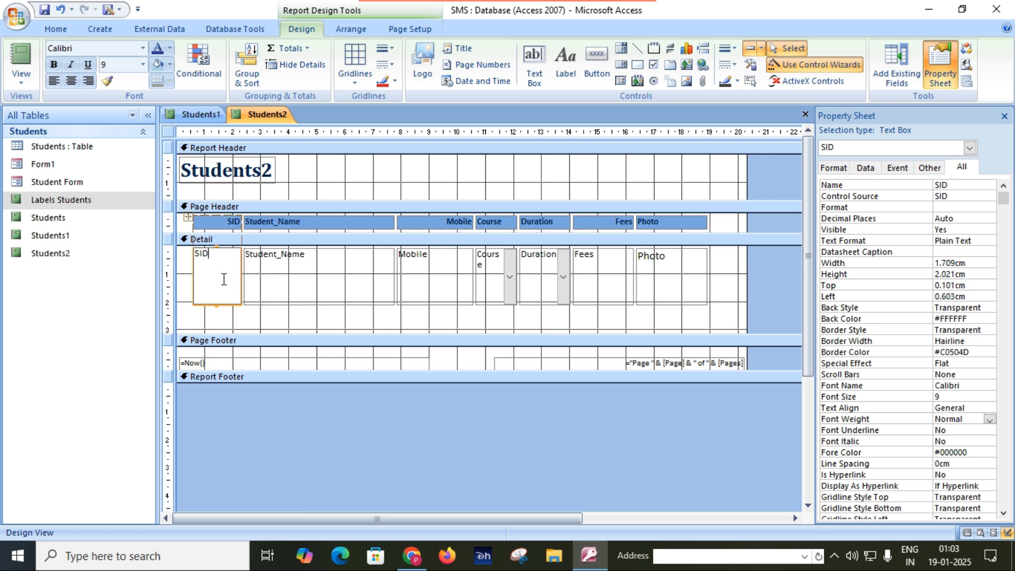
left_click(235, 324)
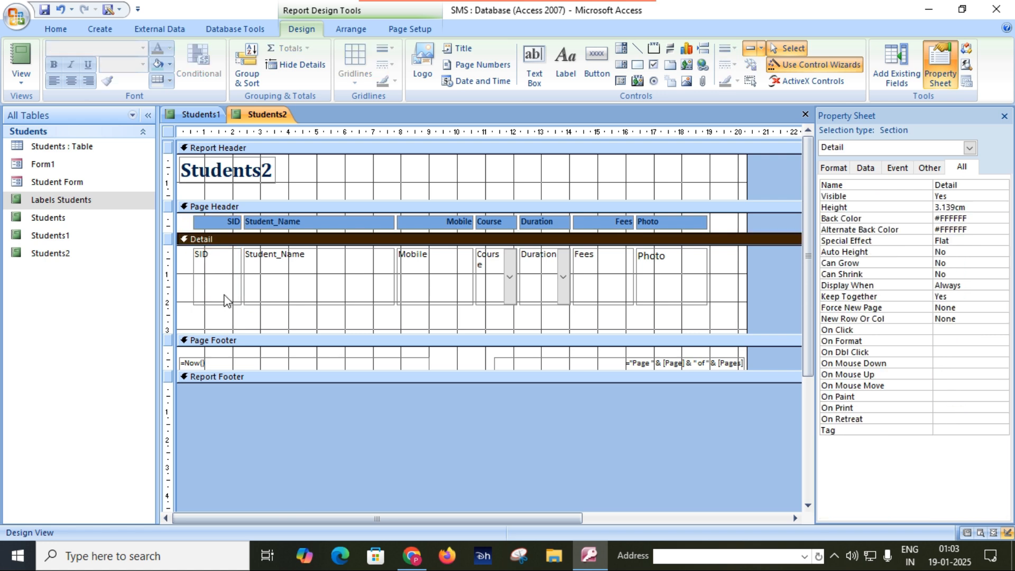
left_click(227, 300)
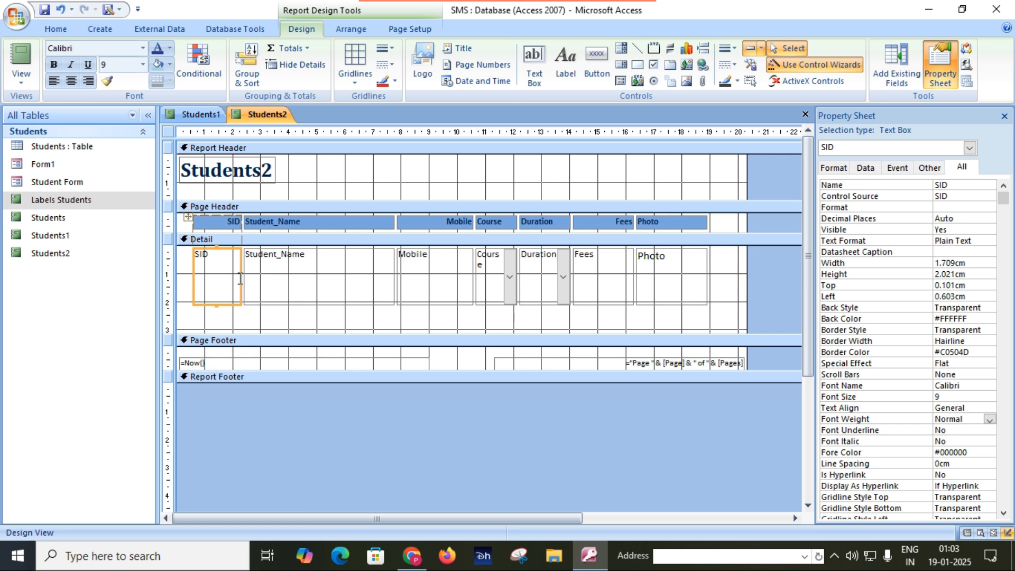
left_click_drag(241, 277, 239, 282)
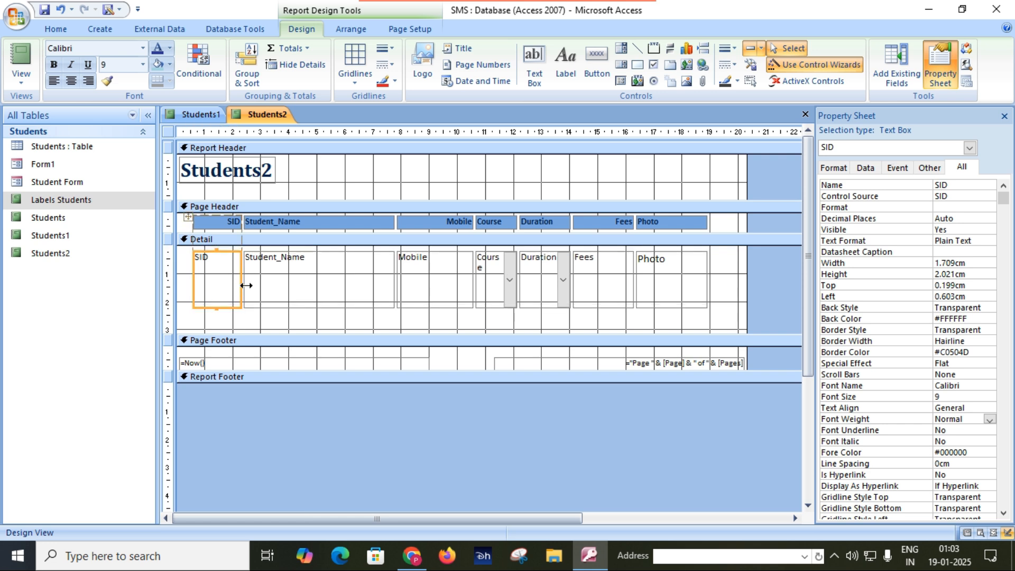
left_click_drag(241, 277, 225, 277)
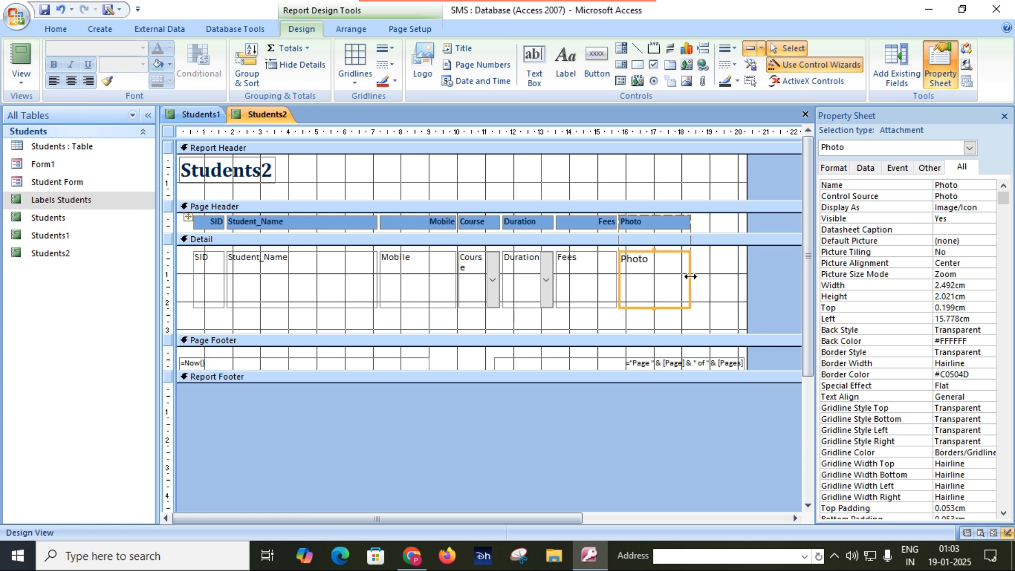
left_click(460, 330)
left_click_drag(460, 330, 463, 313)
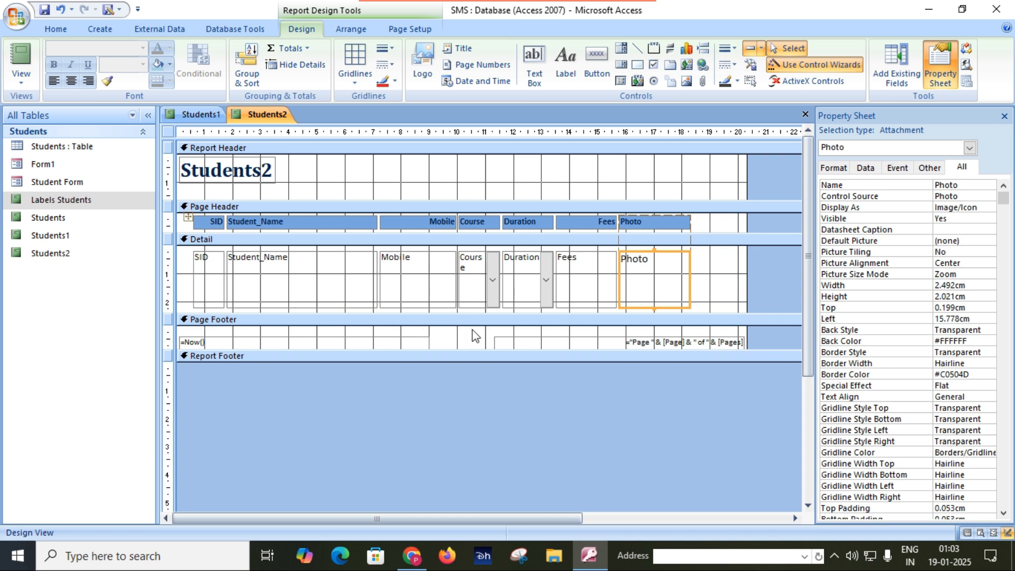
Step: Center the text of all column heading labels in the Page Header and set their font size to 12
left_click(211, 226)
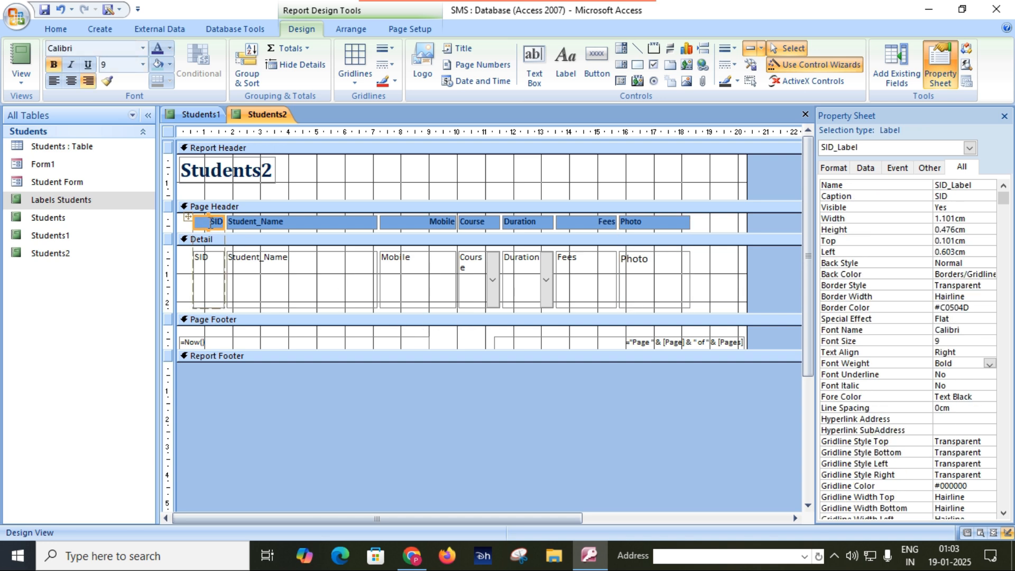
left_click(188, 218)
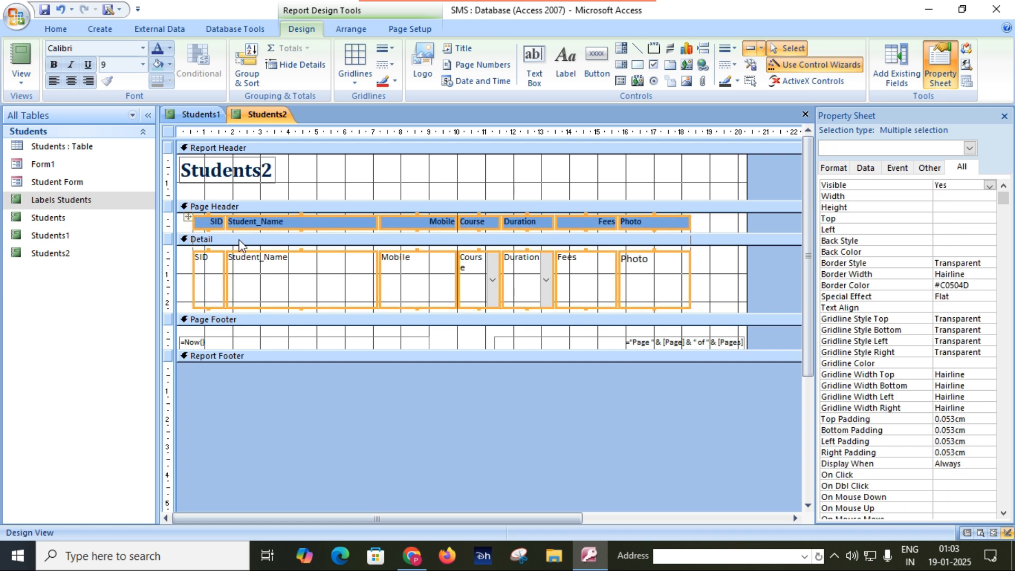
left_click(177, 223)
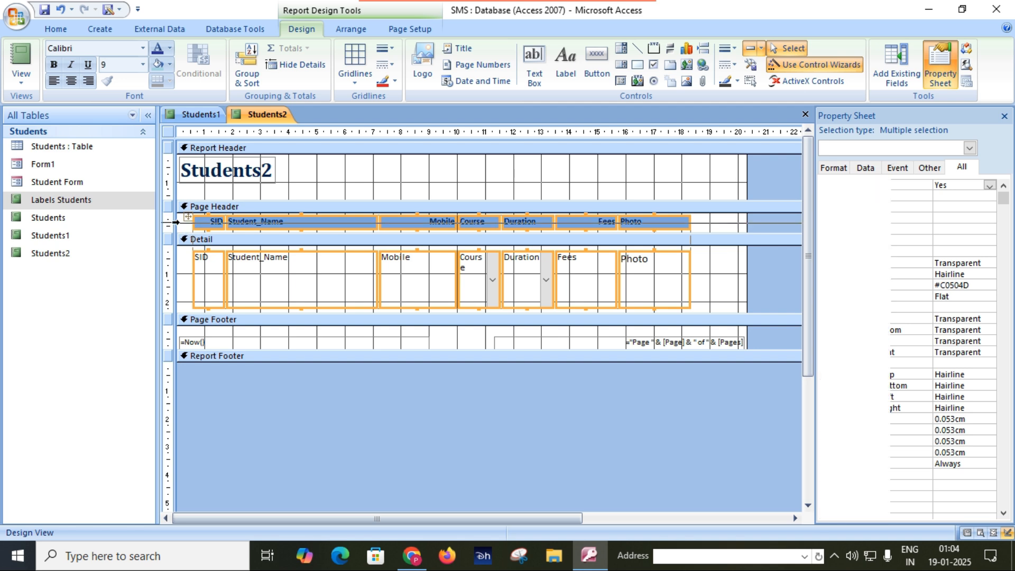
left_click(74, 84)
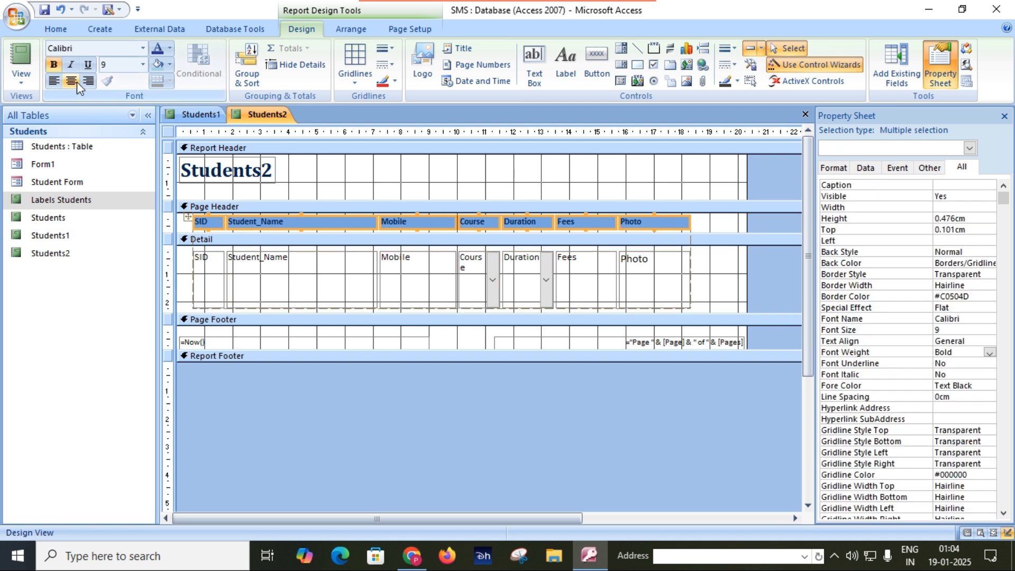
left_click(72, 81)
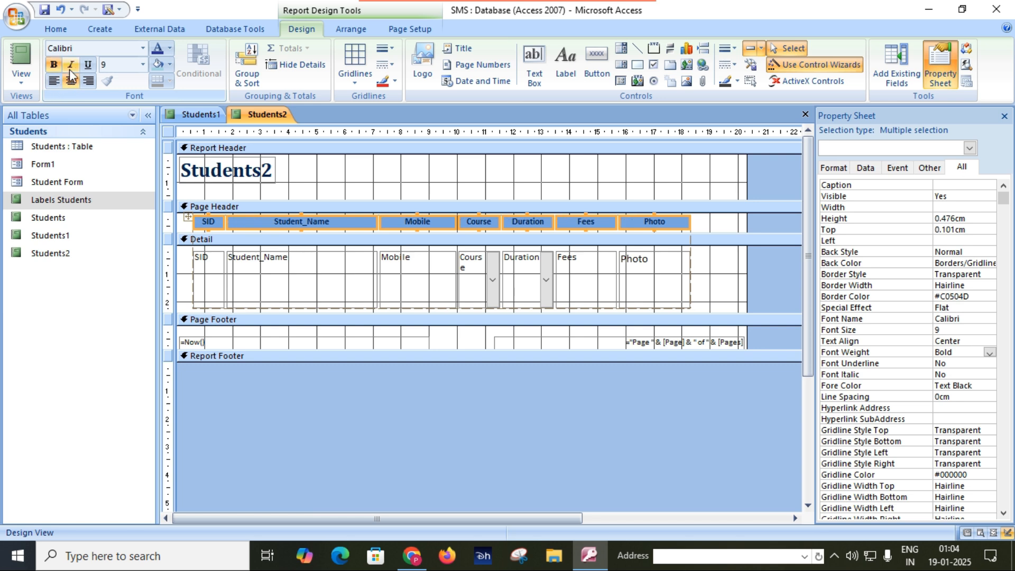
left_click(141, 65)
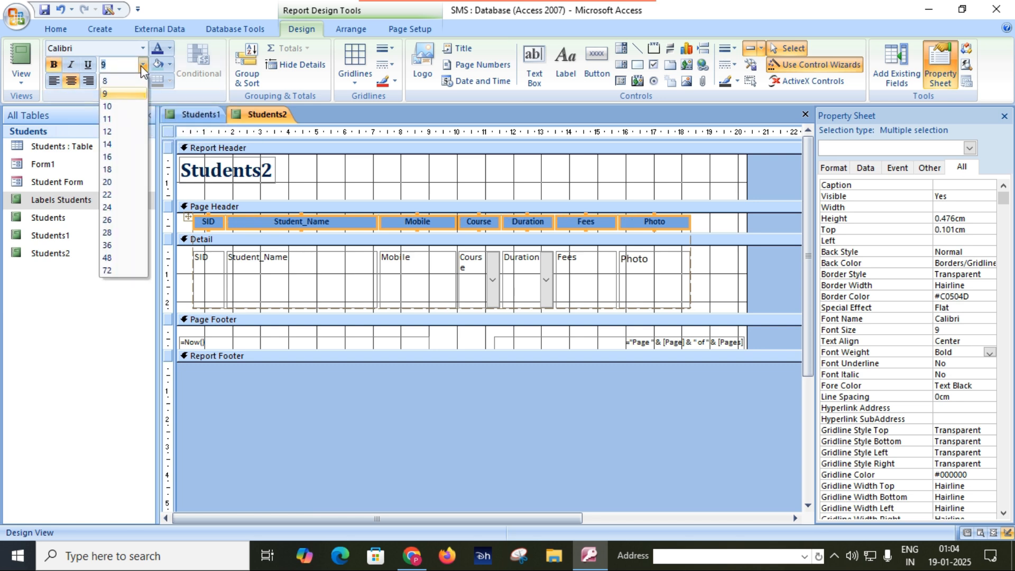
left_click(115, 132)
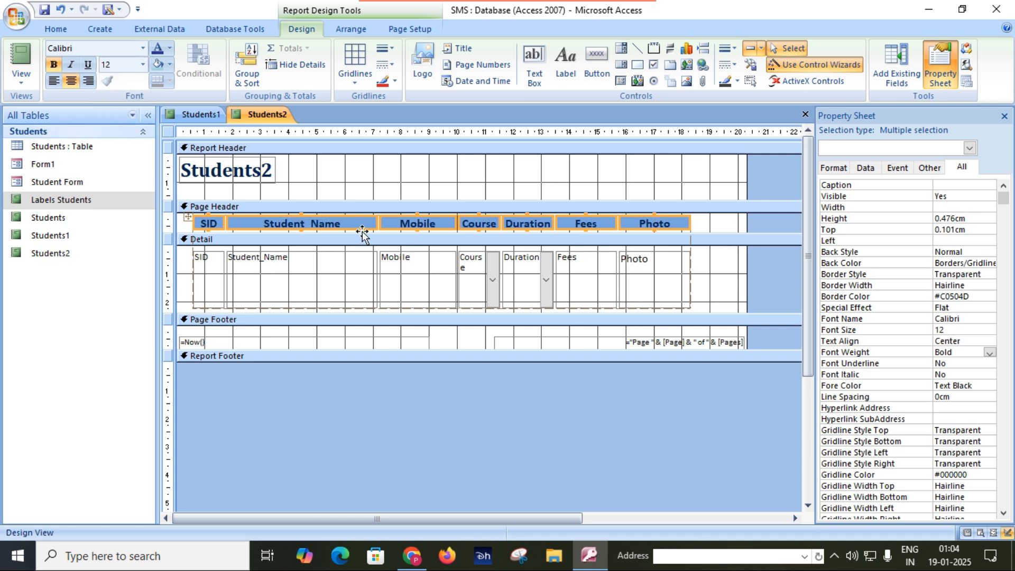
Step: Make the Page Header section taller and increase the height of its heading labels to about 0.8 cm
left_click_drag(247, 233, 245, 243)
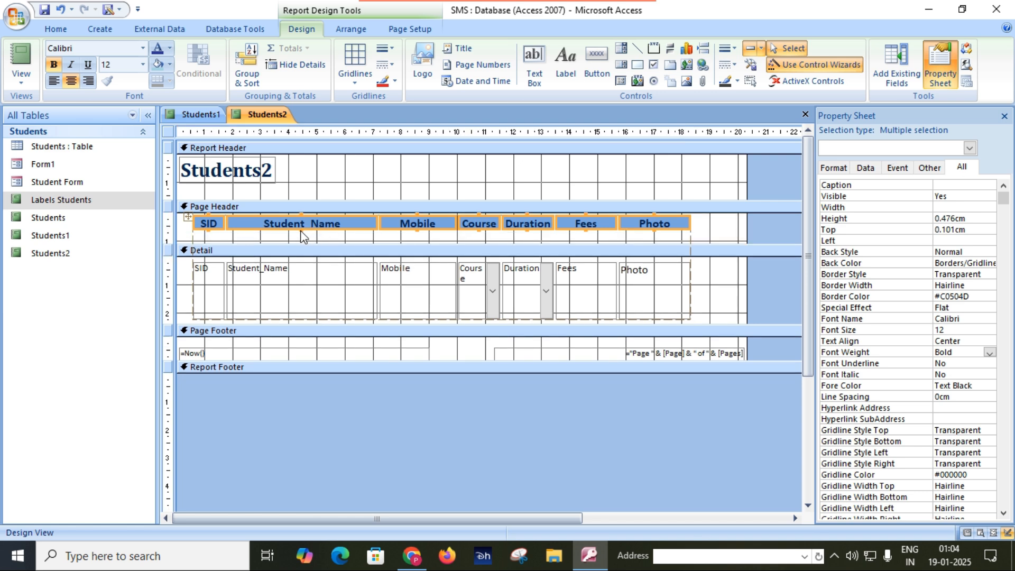
left_click_drag(303, 228, 300, 237)
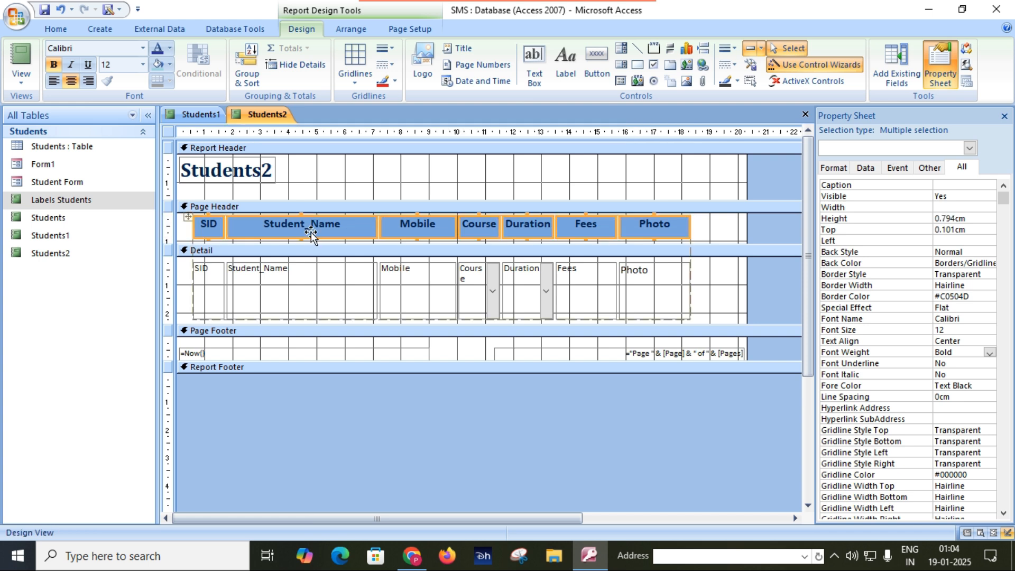
left_click(338, 280)
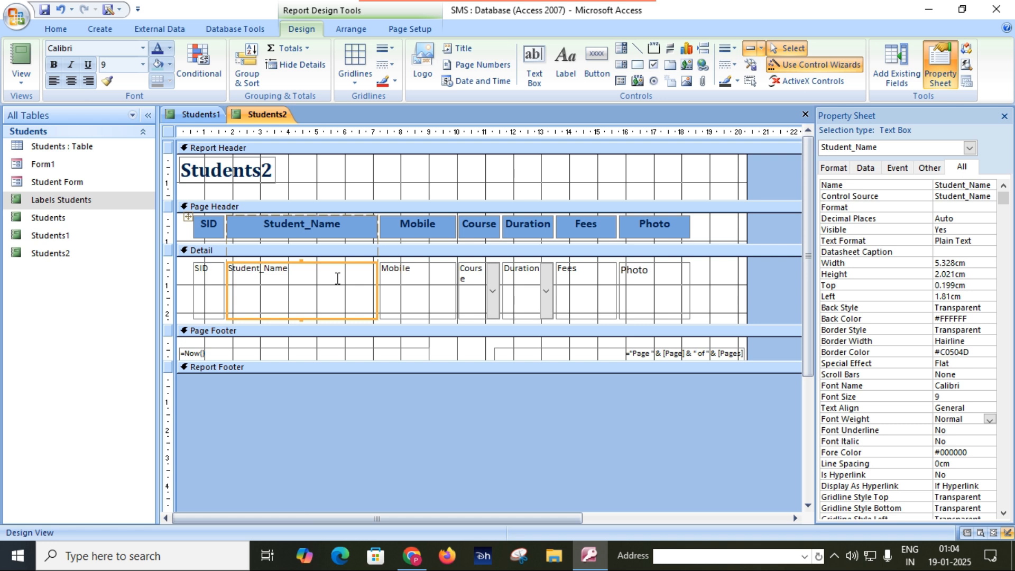
Step: Switch the report to Layout View and review the student records and photos through to the last one
left_click(18, 82)
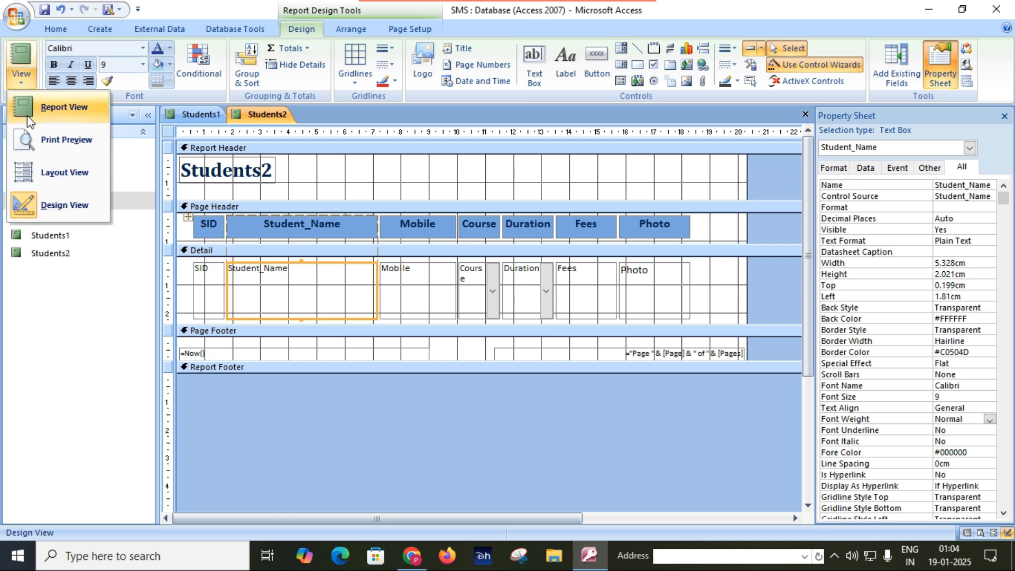
left_click(55, 170)
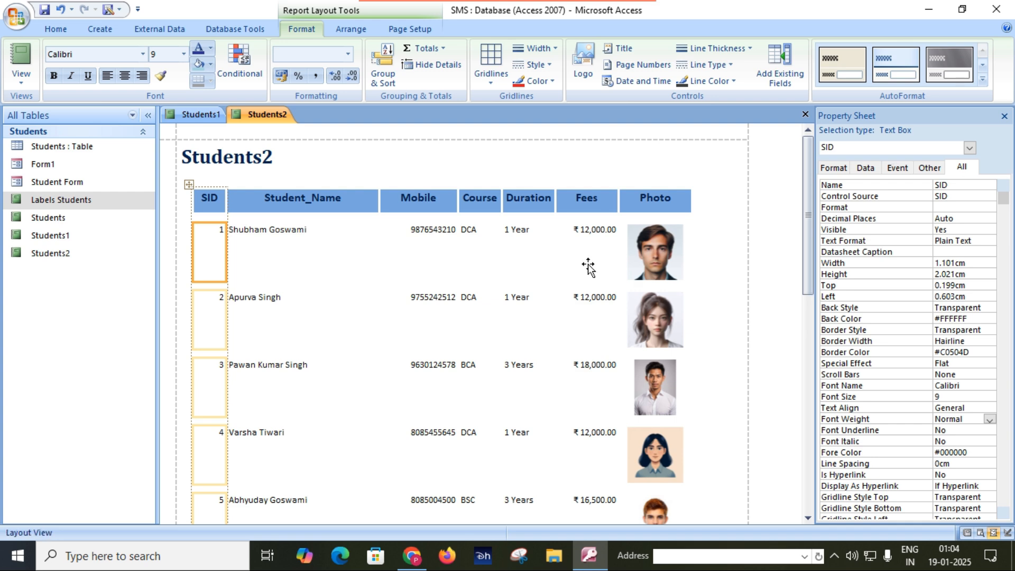
scroll(588, 266, "down", 10)
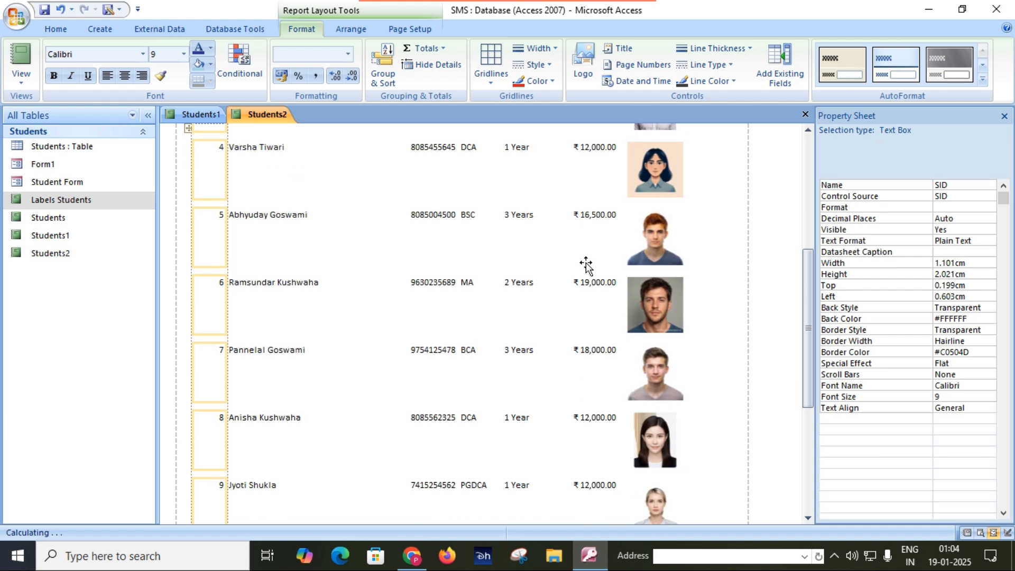
scroll(585, 266, "down", 4)
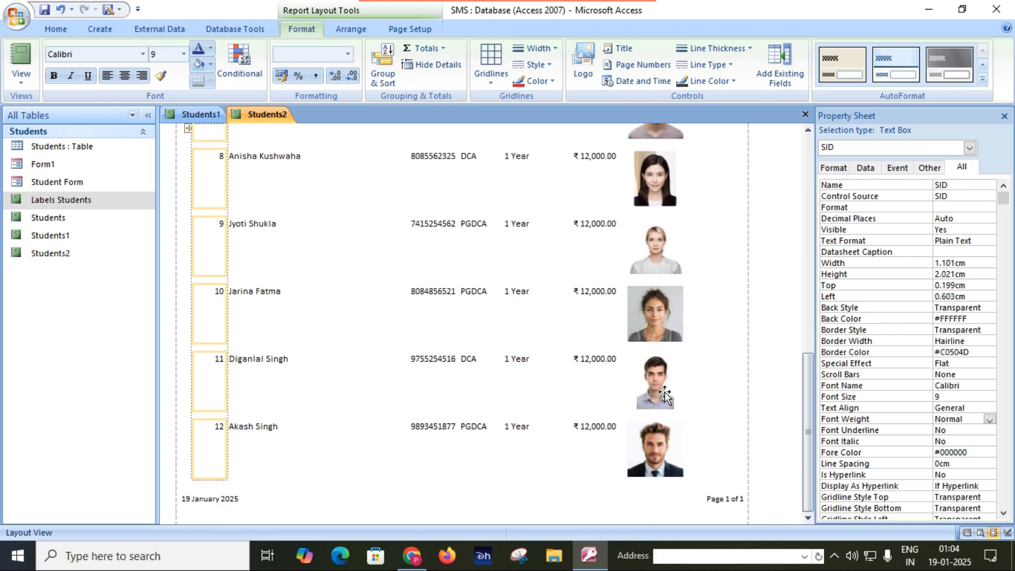
scroll(661, 389, "up", 6)
scroll(626, 376, "up", 3)
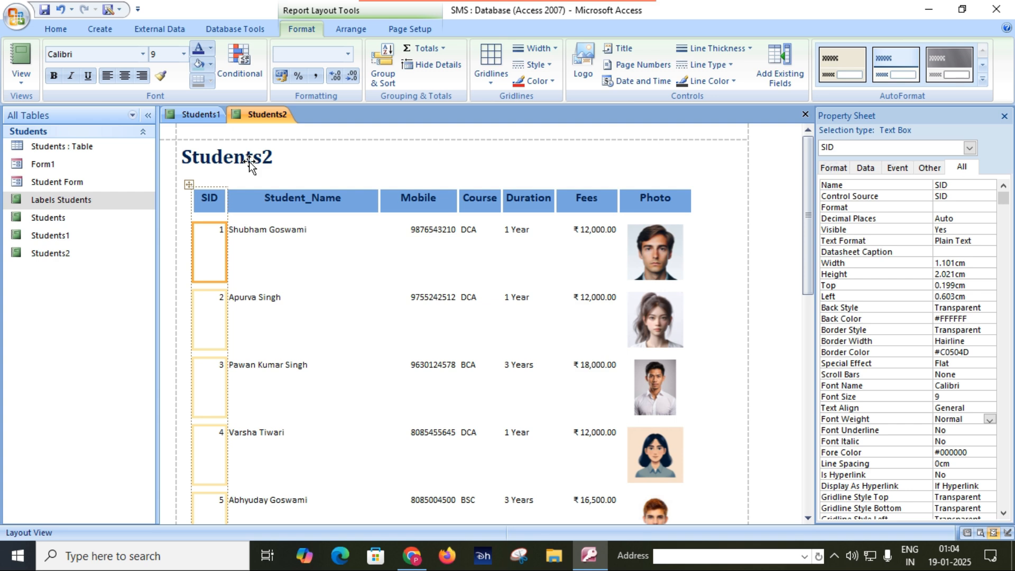
Step: Return to Design View and change the title in the Report Header to "Final Report of Students"
left_click(248, 161)
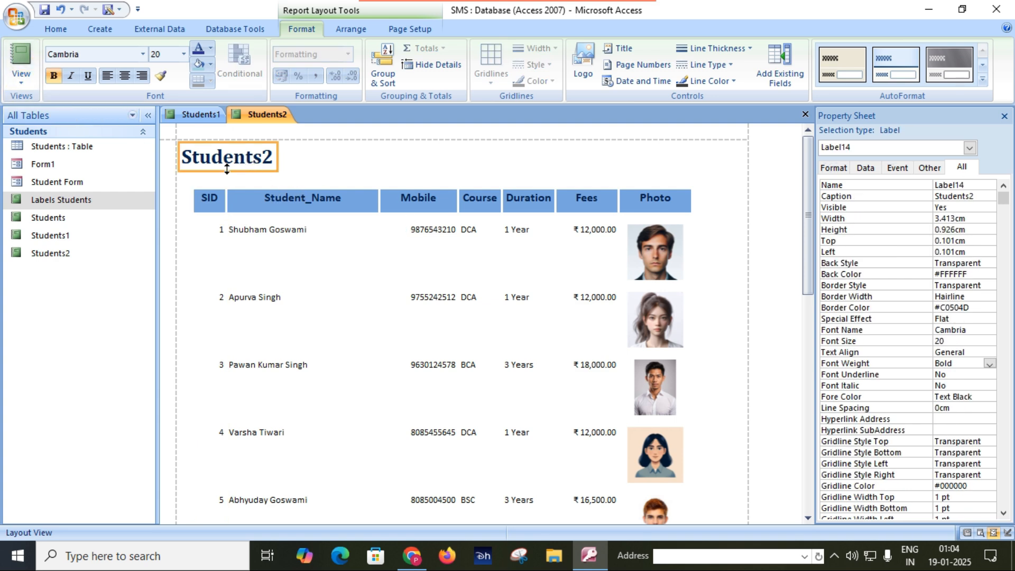
left_click(21, 74)
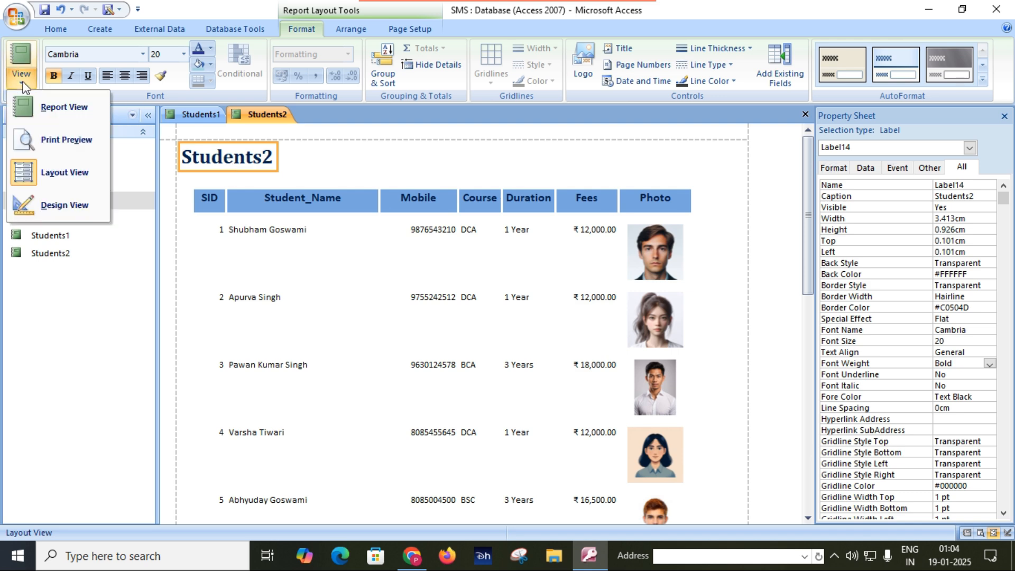
left_click(61, 204)
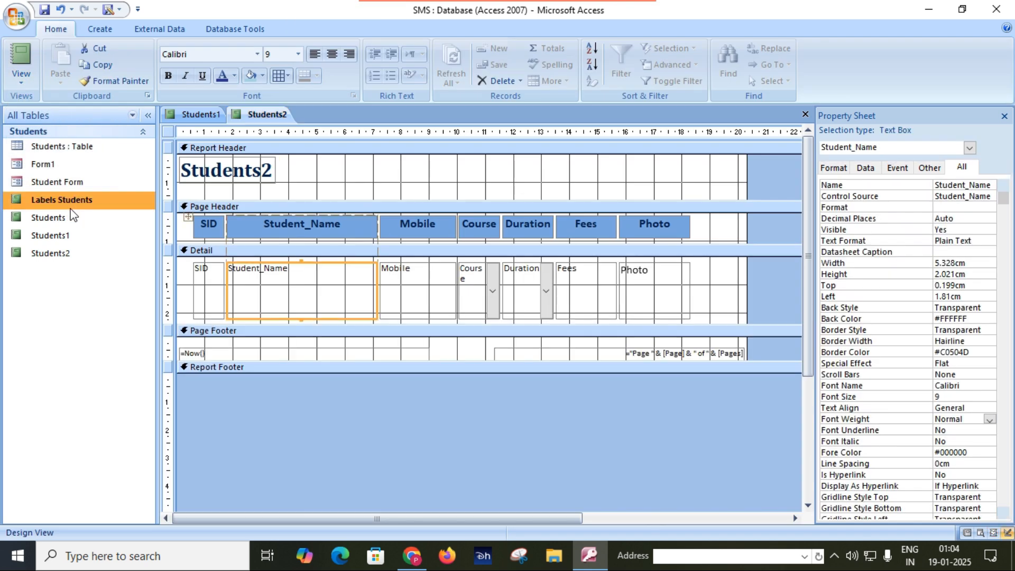
left_click(227, 168)
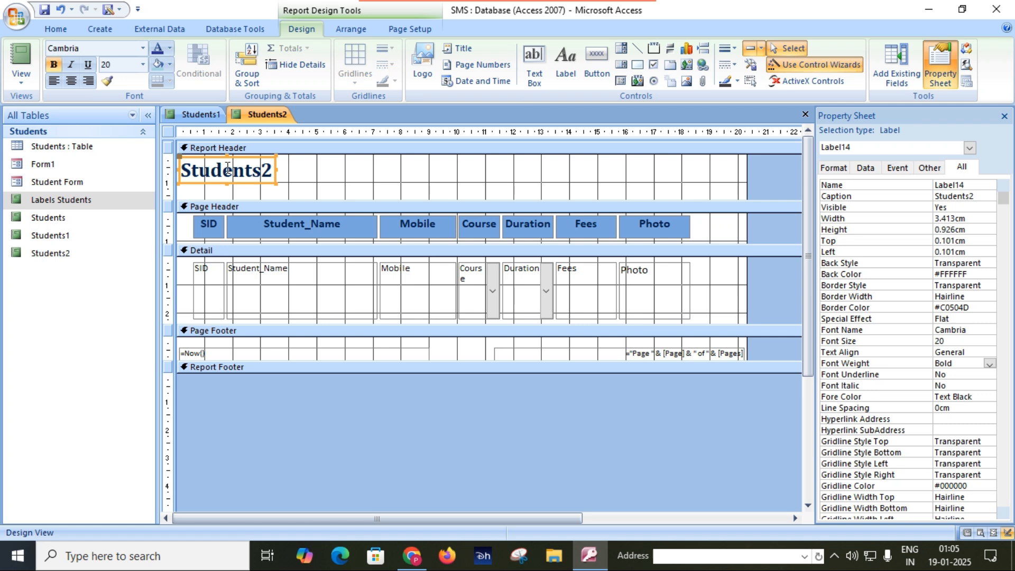
left_click(270, 168)
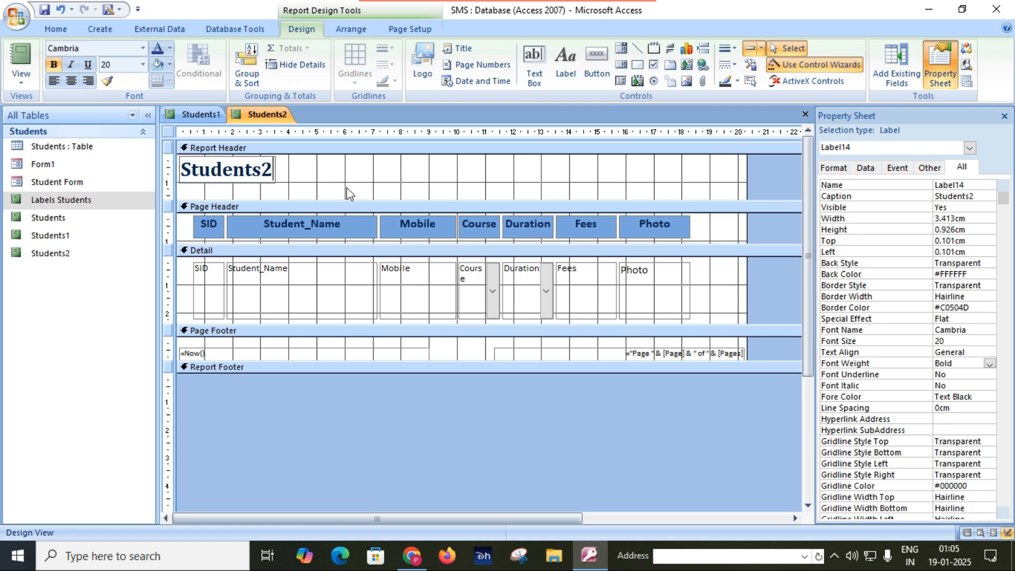
key("BackSpace")
key("BackSpace")
key("BackSpace")
key("BackSpace")
key("BackSpace")
key("BackSpace")
key("BackSpace")
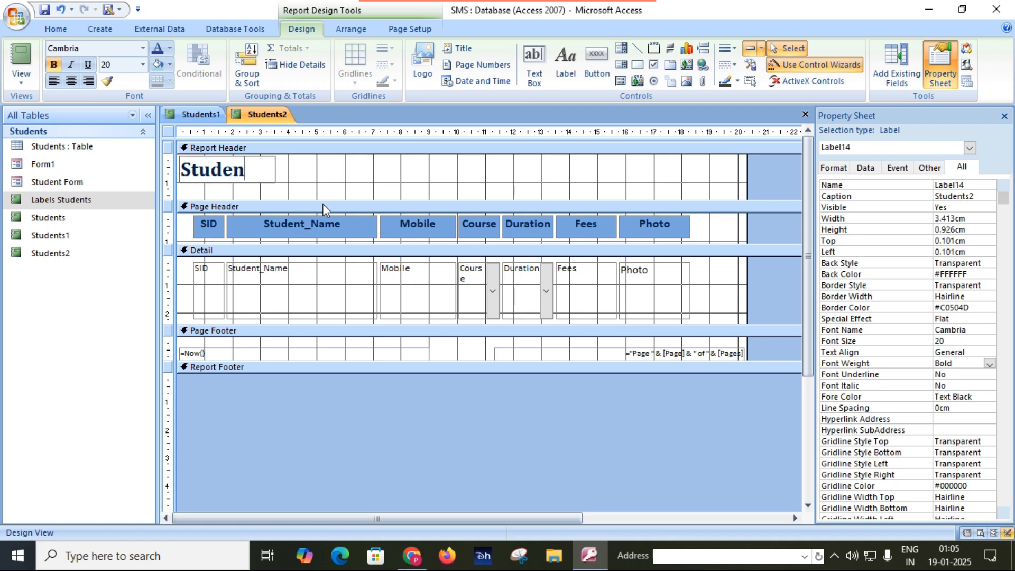
key("BackSpace")
key("BackSpace")
left_click(439, 182)
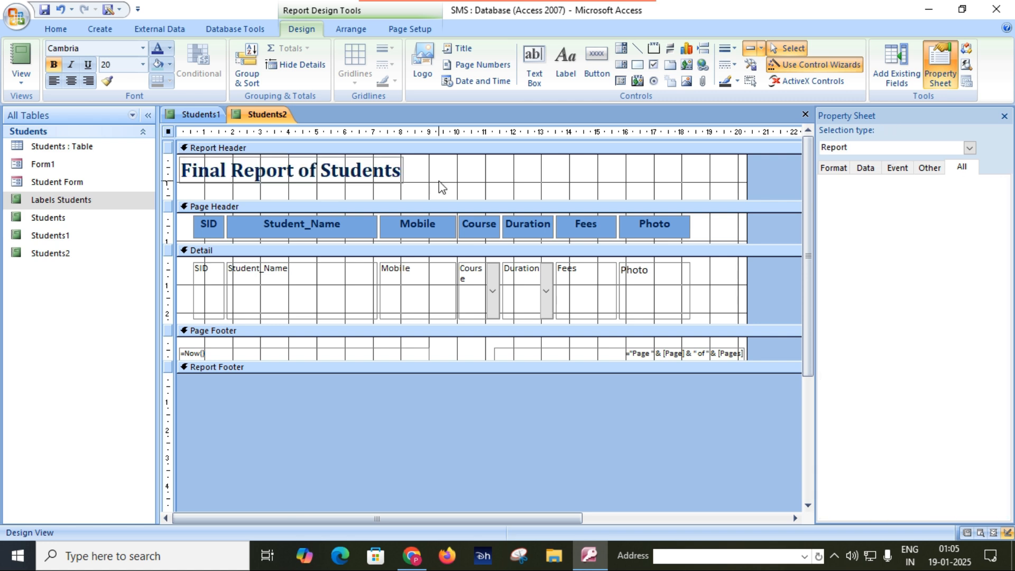
Step: Move the title label to the horizontal middle of the Report Header
left_click(393, 180)
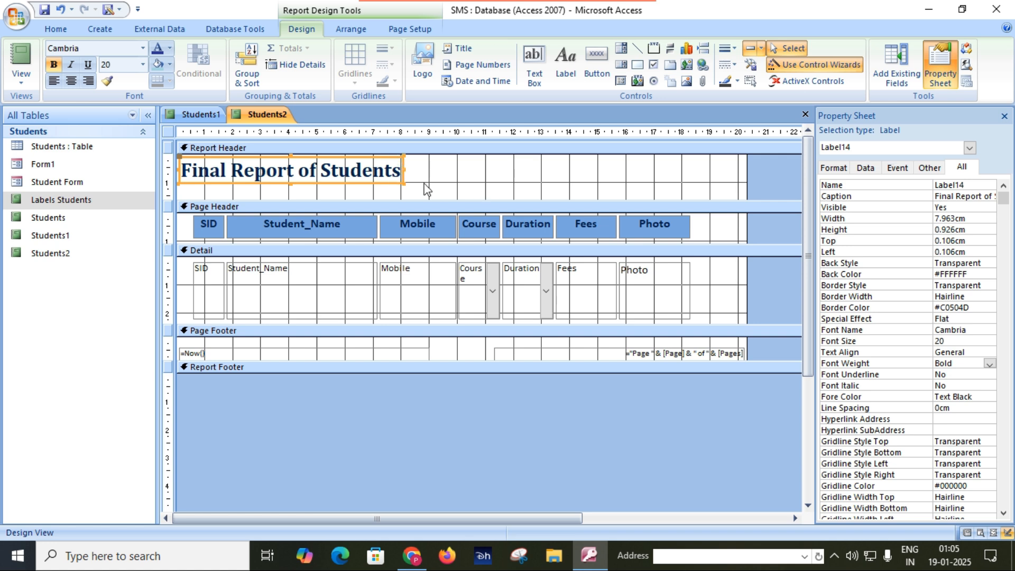
left_click_drag(398, 174, 565, 186)
left_click(276, 174)
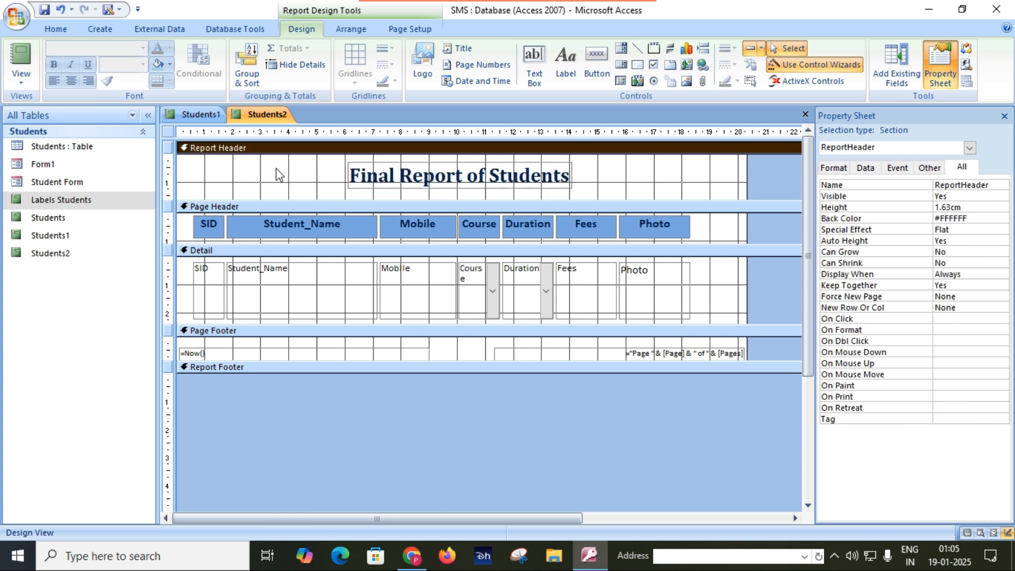
Step: Insert the 150x150 image from the "office no problem" folder on Local Disk (E:) as the report logo
left_click(423, 62)
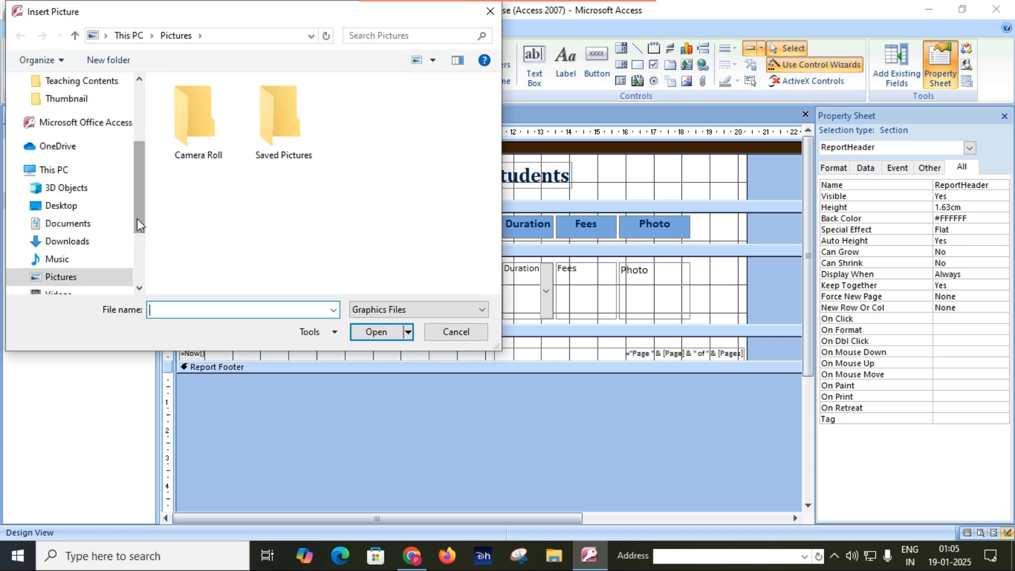
left_click_drag(135, 215, 132, 298)
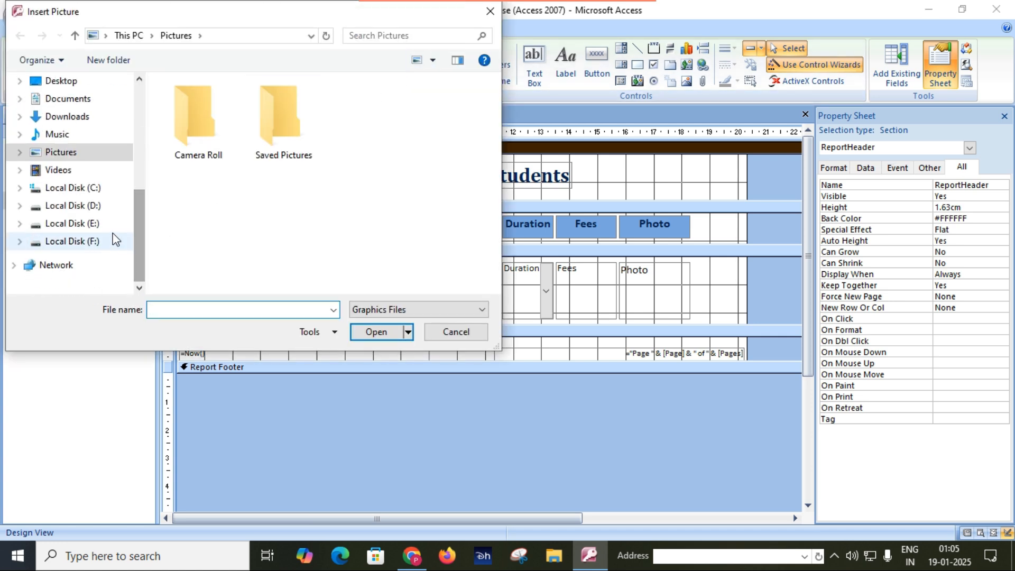
left_click(68, 224)
double_click(209, 206)
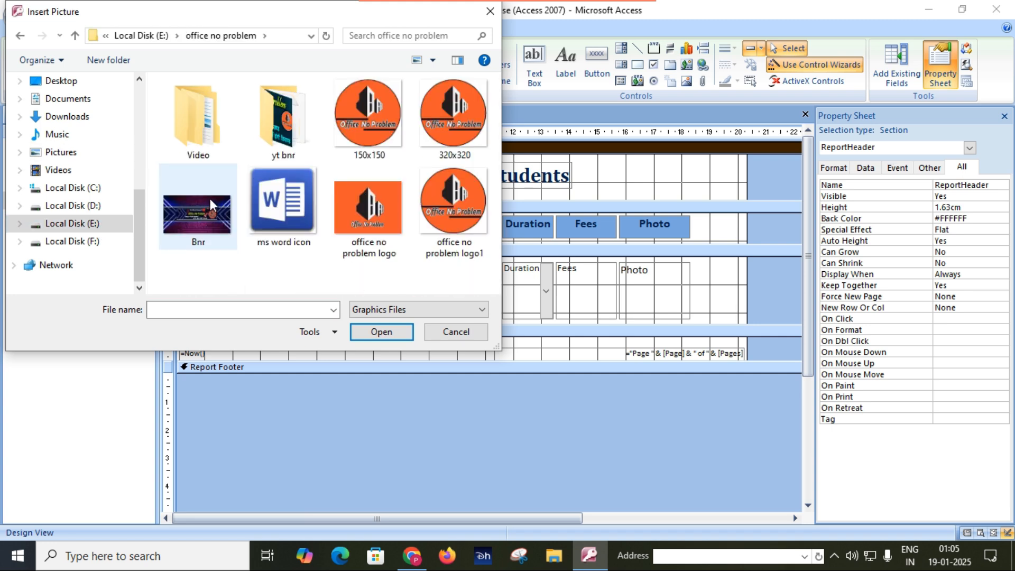
double_click(367, 119)
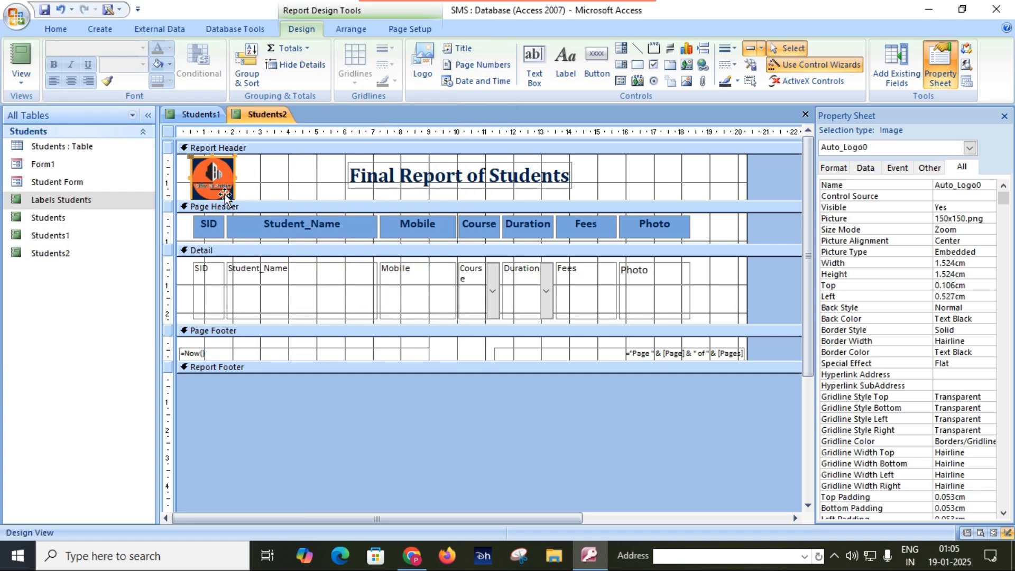
Step: Widen the Photo column to about 2.78 cm, widen the Fees column, and shift the whole column layout slightly right
left_click(295, 178)
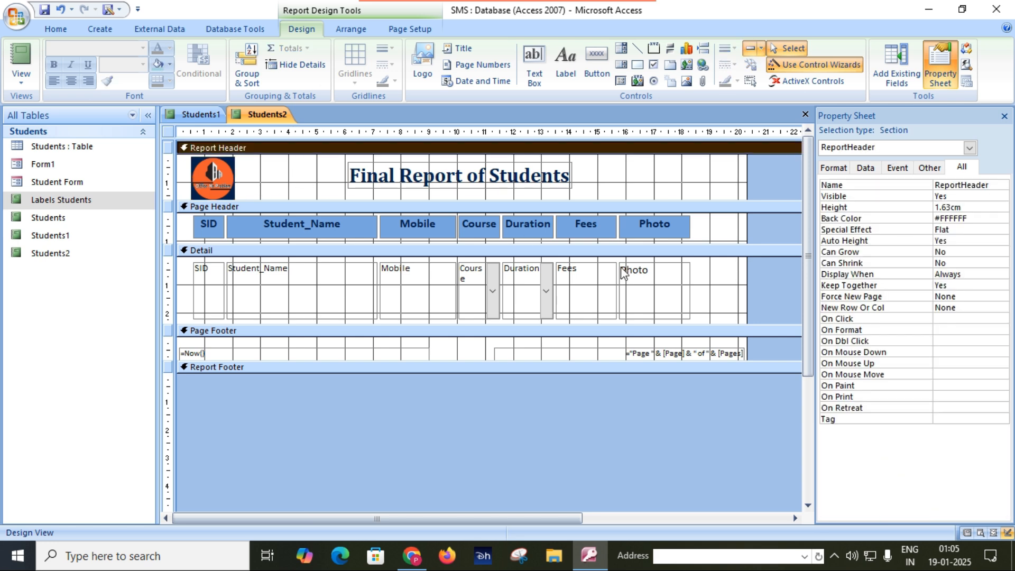
left_click(686, 233)
left_click_drag(690, 230, 712, 230)
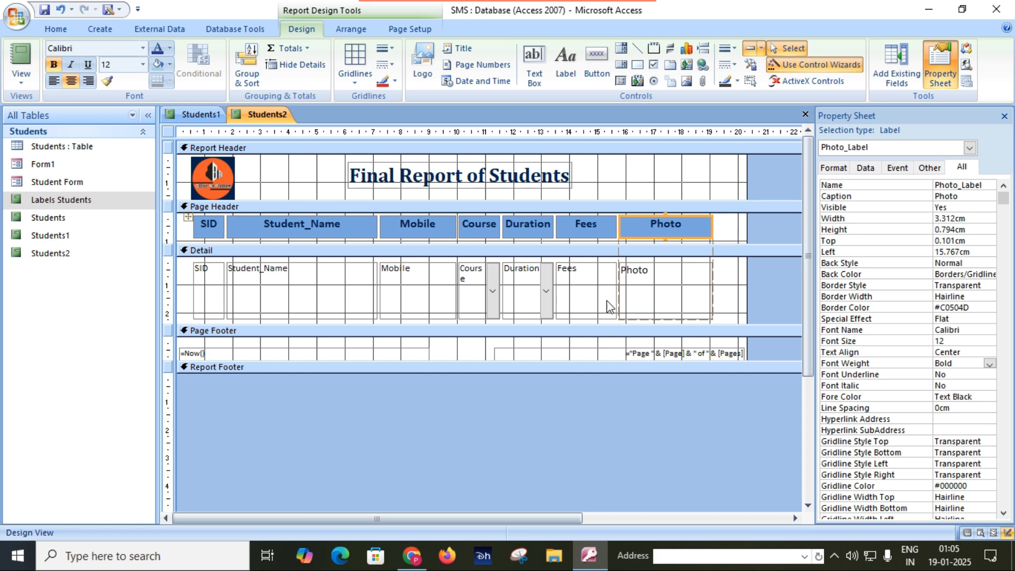
left_click(637, 289)
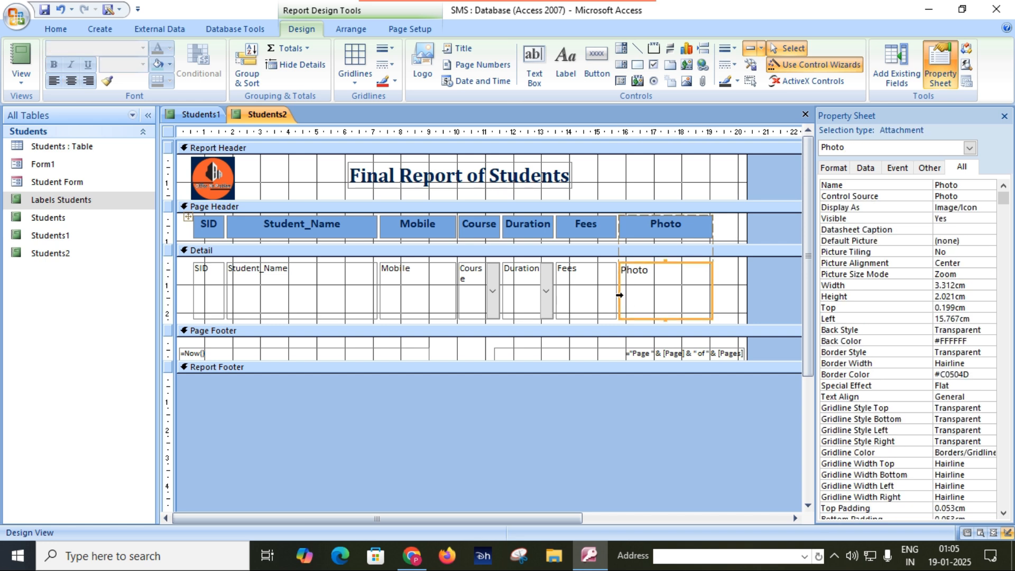
left_click_drag(618, 290, 633, 290)
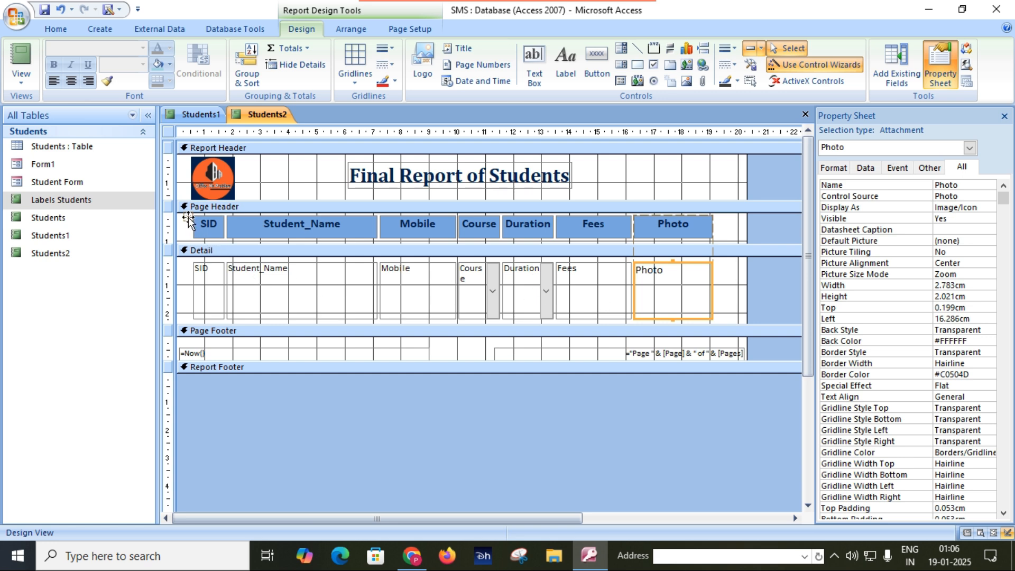
left_click_drag(188, 219, 201, 219)
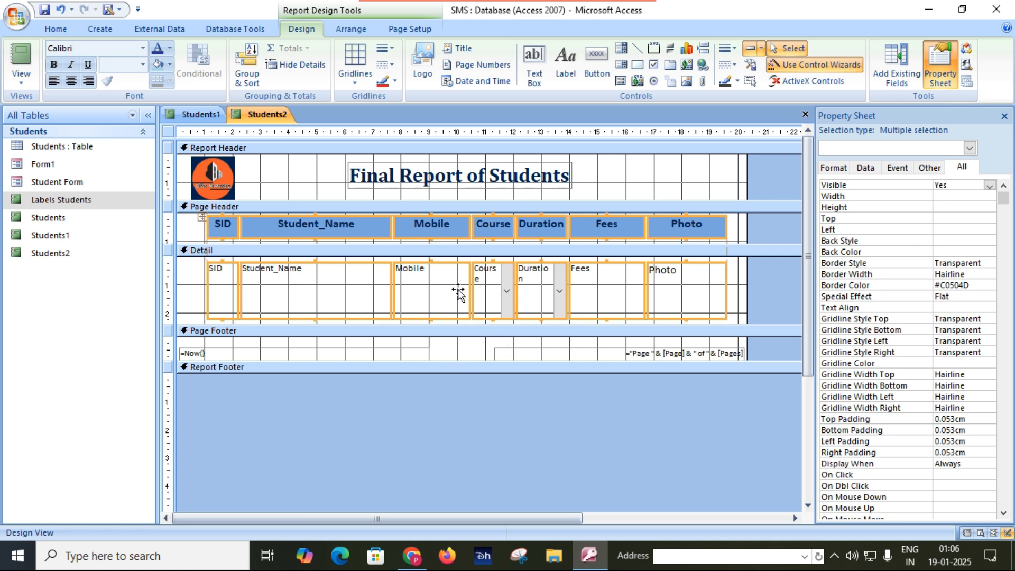
Step: Switch the report to Layout View and apply Both gridlines to the entire table of headings and student records
left_click(24, 83)
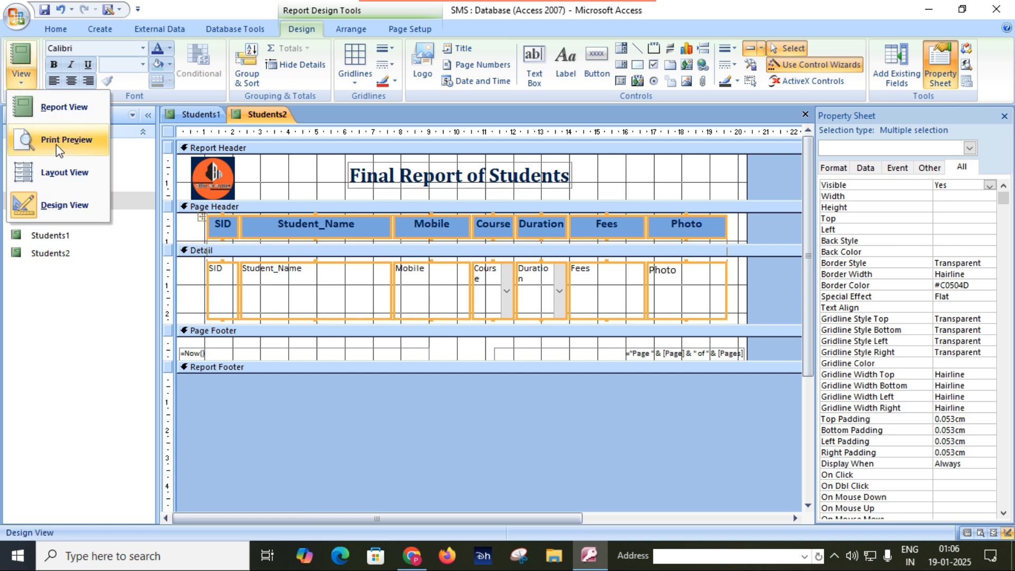
left_click(64, 172)
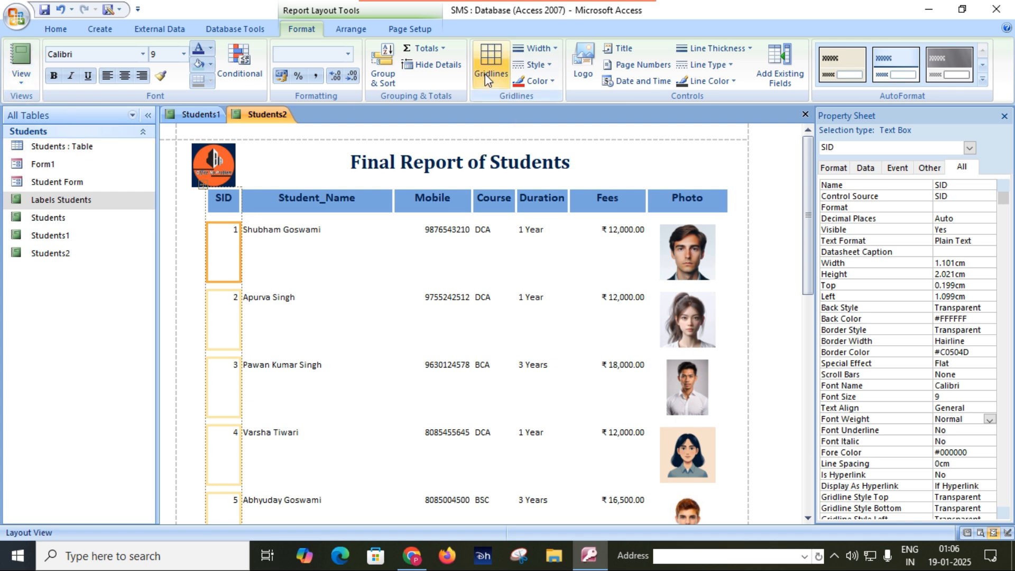
left_click(204, 184)
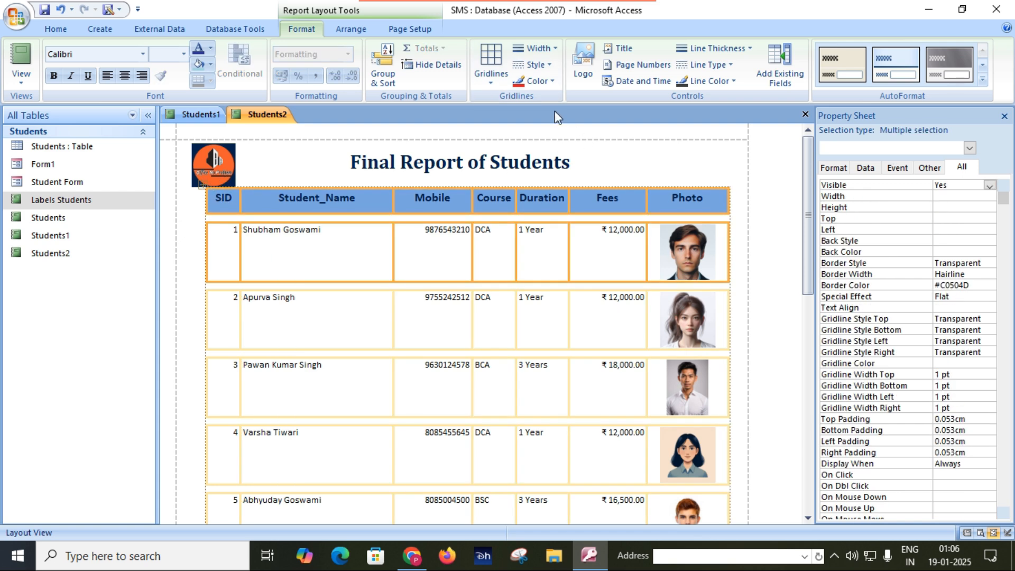
left_click(485, 80)
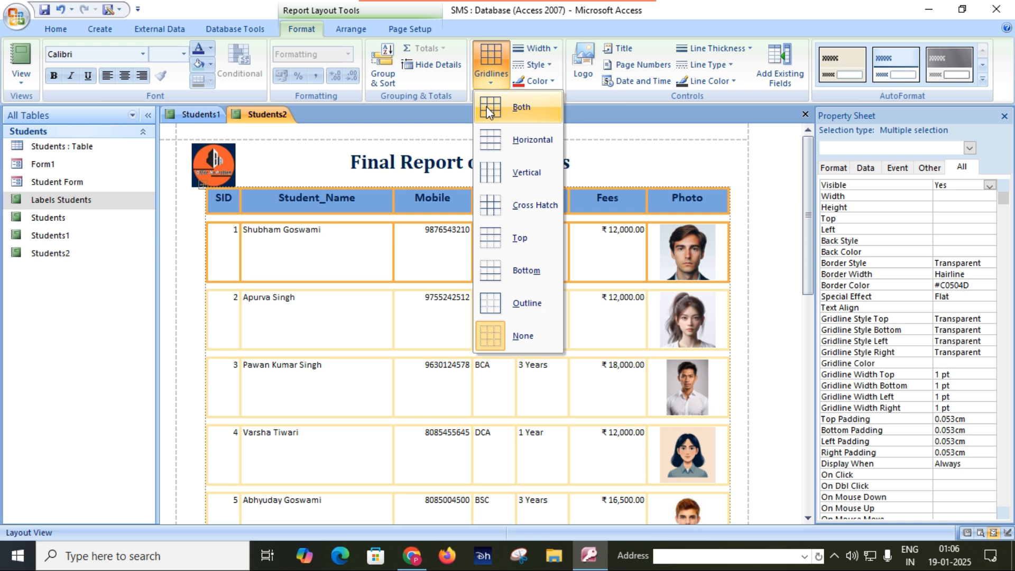
left_click(487, 110)
left_click(710, 167)
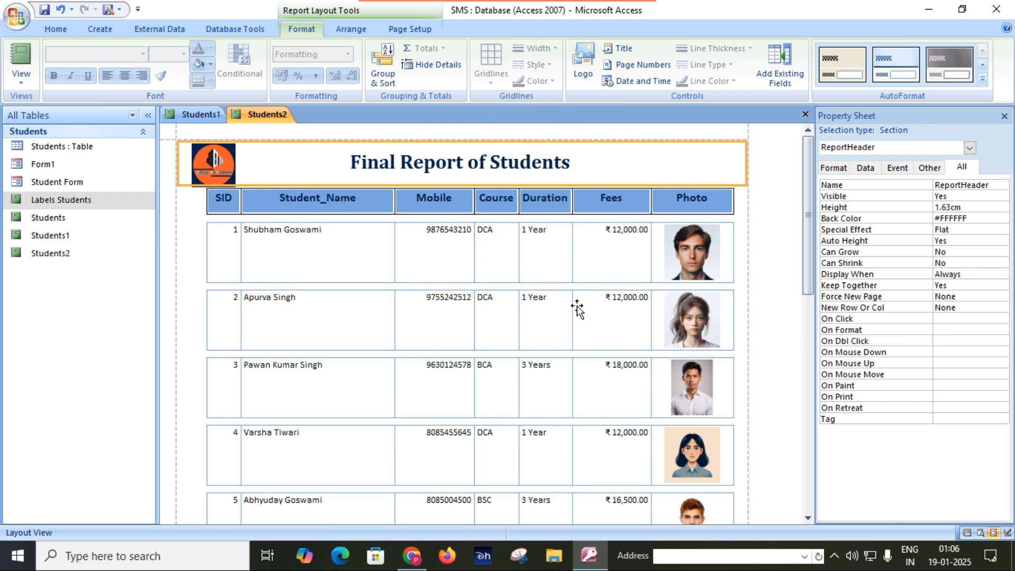
Step: Review the student records with their gridlines and compare the report with Students1
scroll(576, 308, "down", 5)
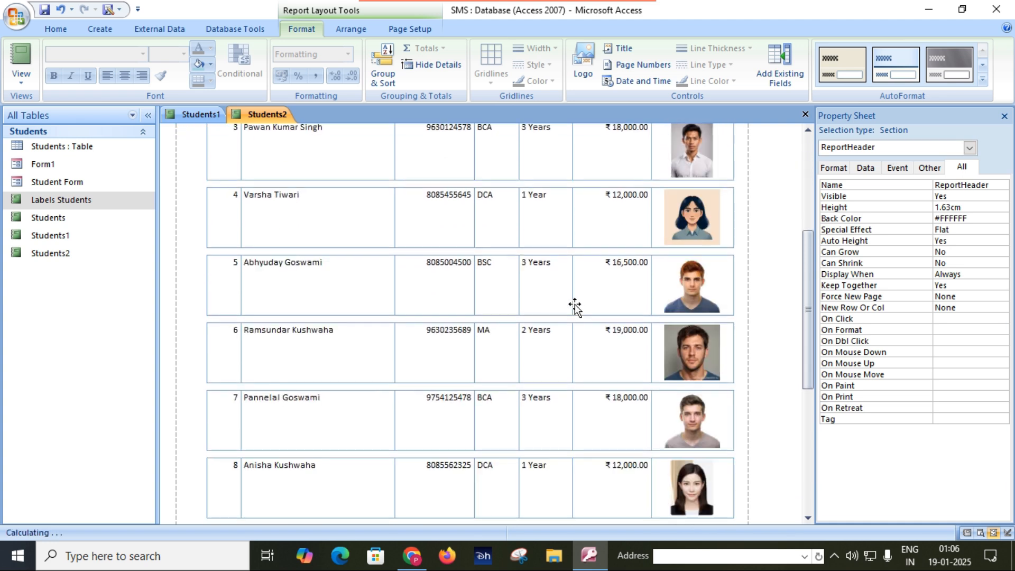
scroll(573, 305, "down", 3)
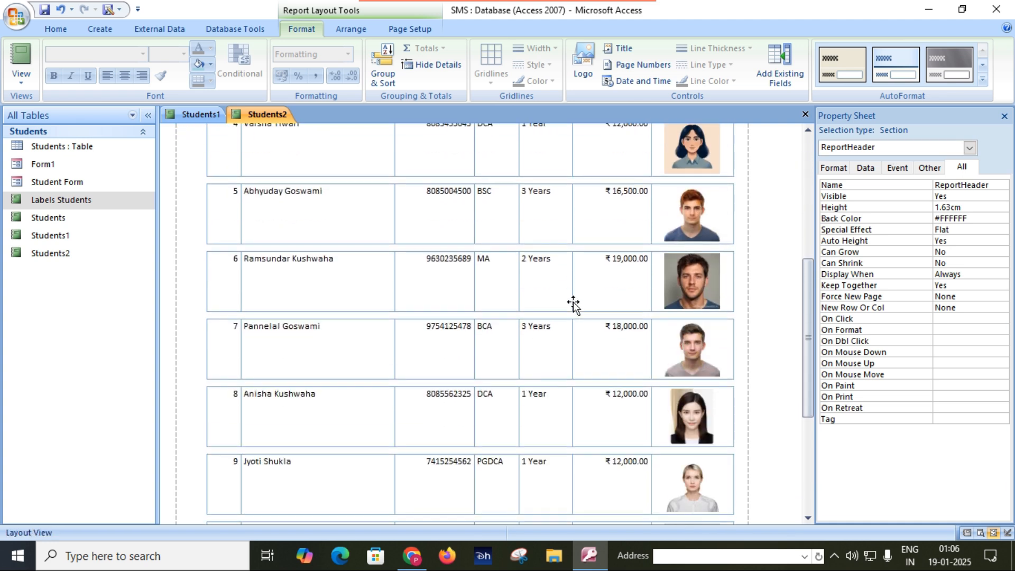
scroll(570, 299, "up", 3)
scroll(569, 298, "up", 5)
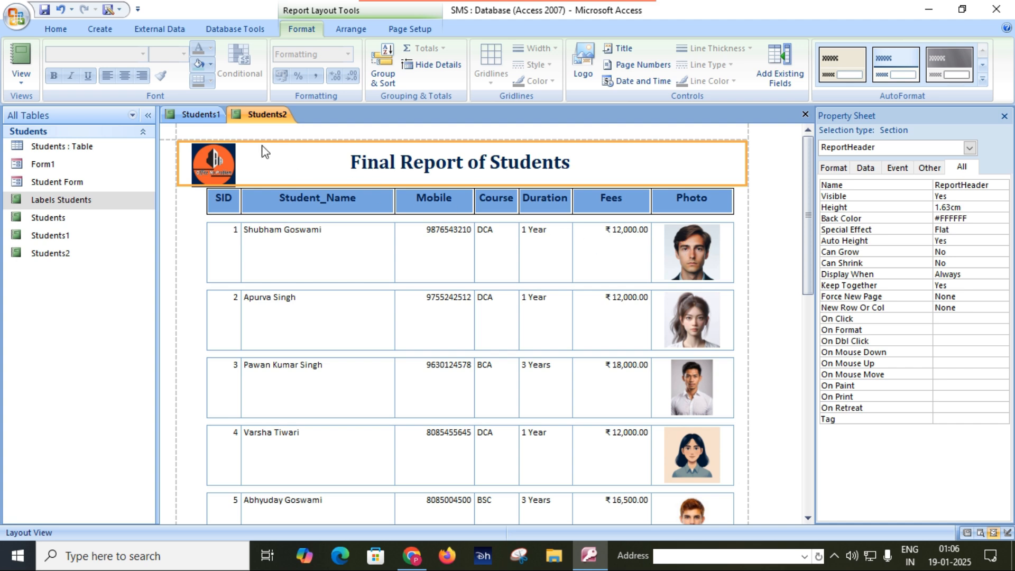
left_click(209, 118)
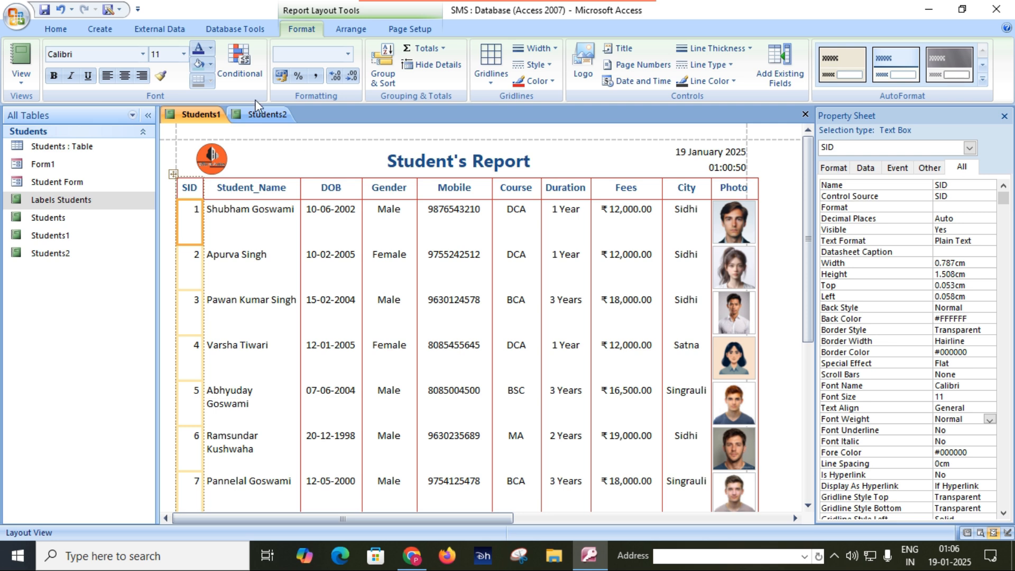
left_click(262, 117)
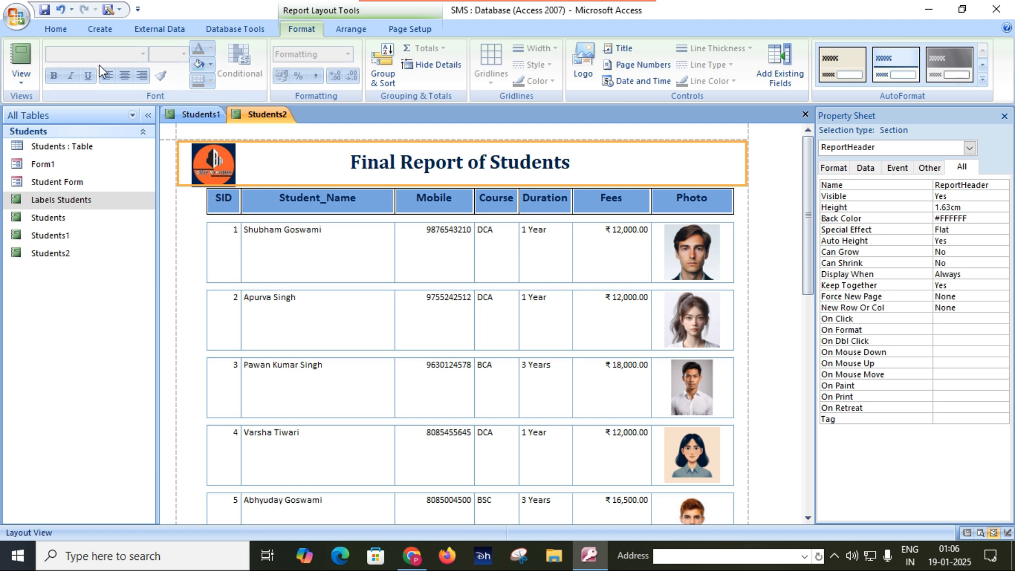
Step: Close the Property Sheet and center the values in the Mobile, Course, Duration and Fees columns
left_click(95, 30)
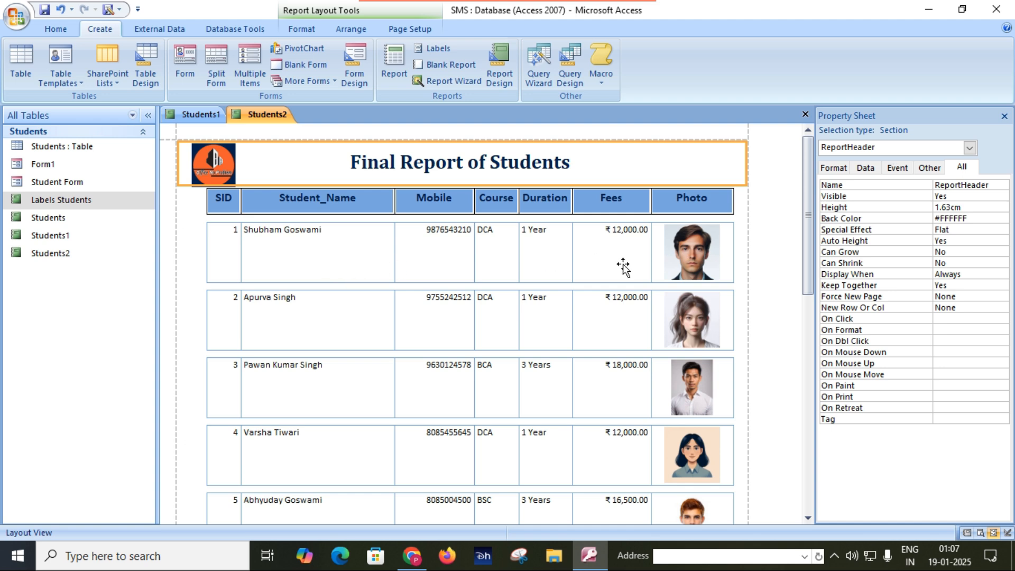
left_click(1004, 116)
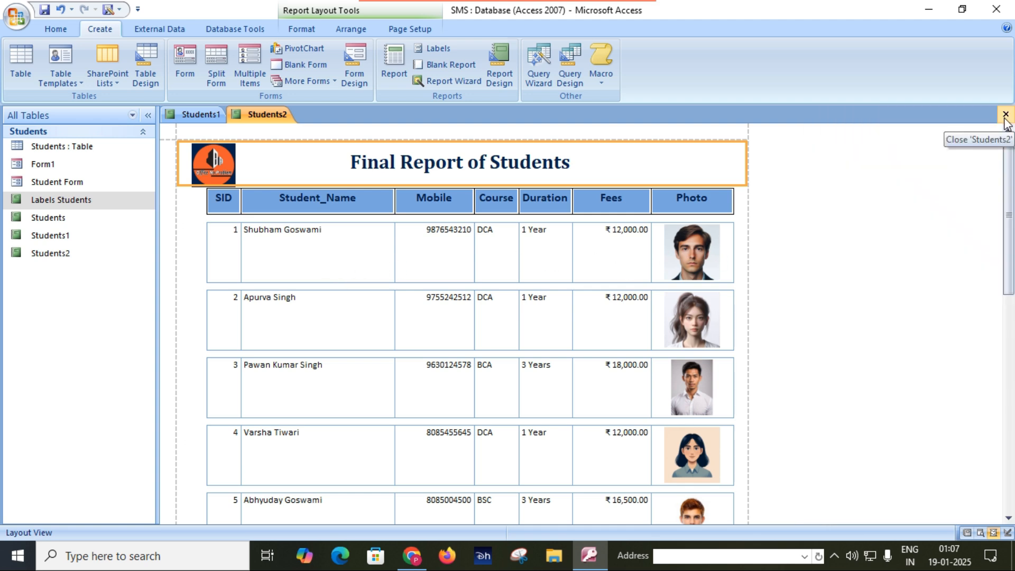
left_click(415, 249)
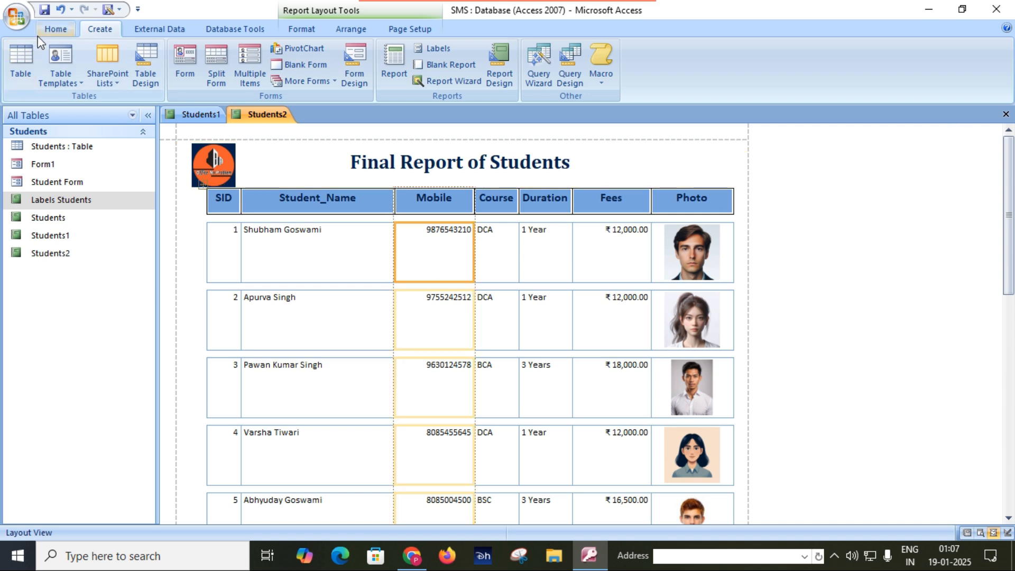
left_click(56, 29)
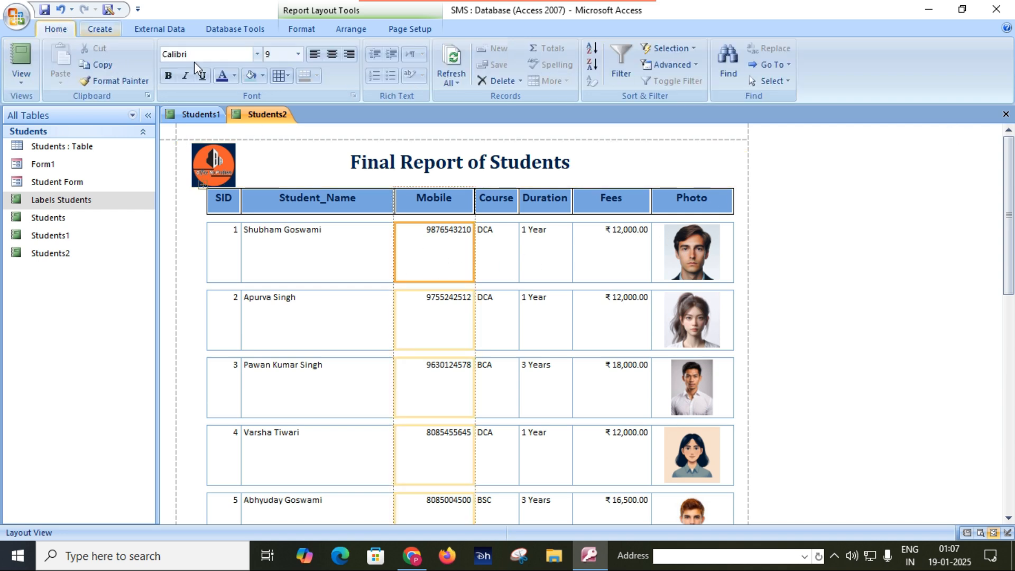
left_click(331, 54)
left_click(493, 233)
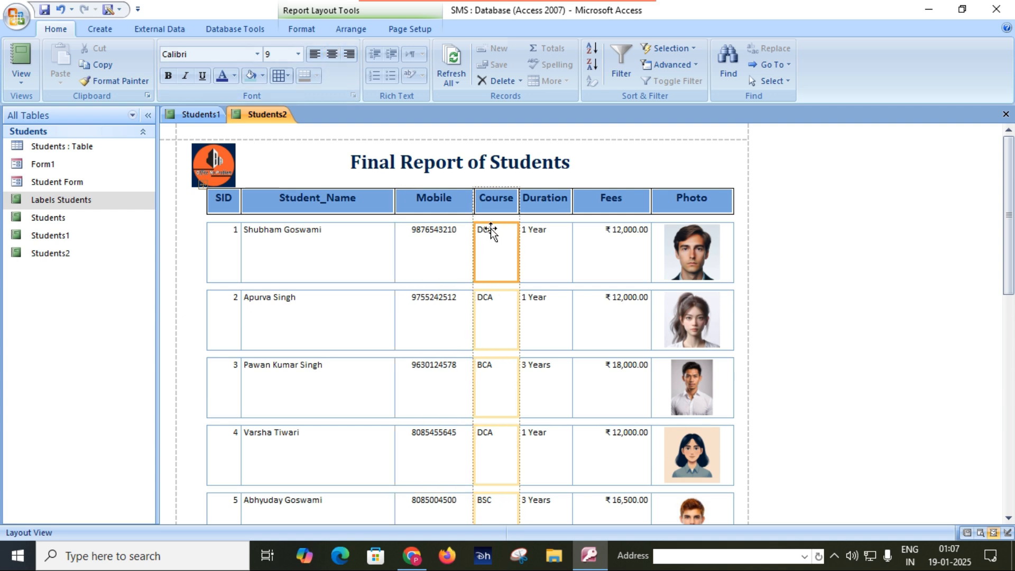
left_click(331, 54)
left_click(537, 251)
left_click(331, 54)
left_click(611, 246)
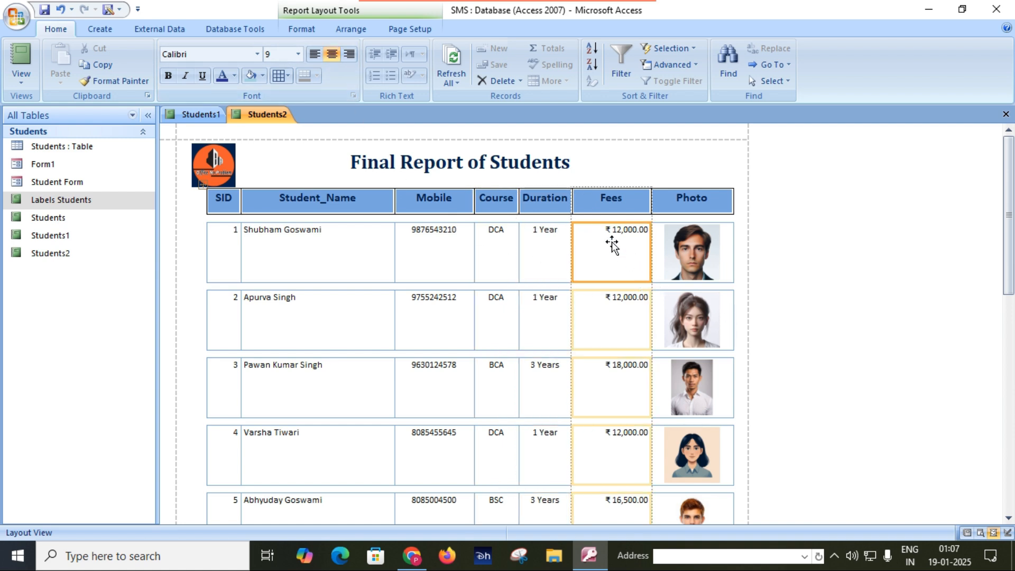
left_click(331, 53)
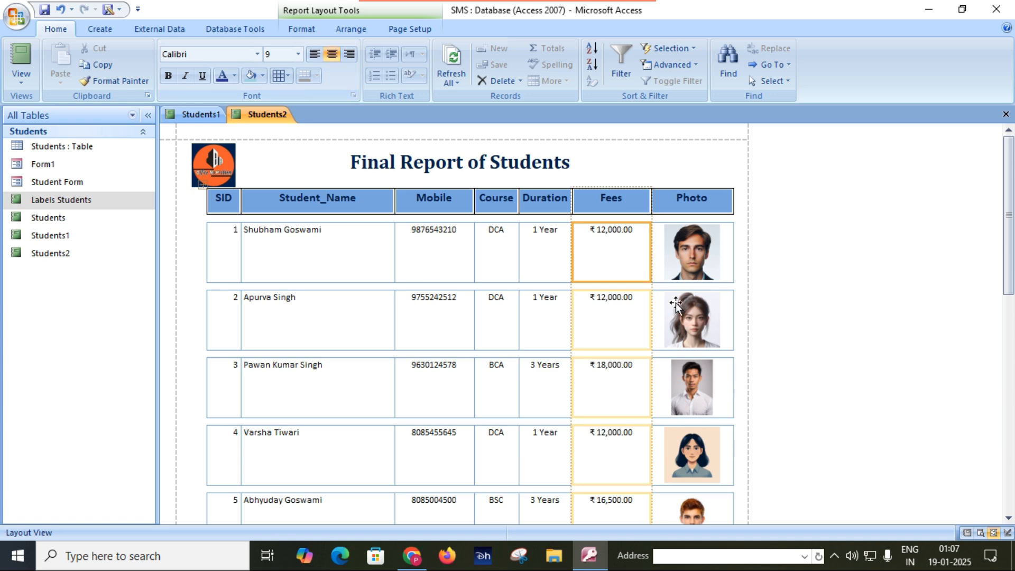
Step: Center the contents of the Photo and SID columns
left_click(716, 260)
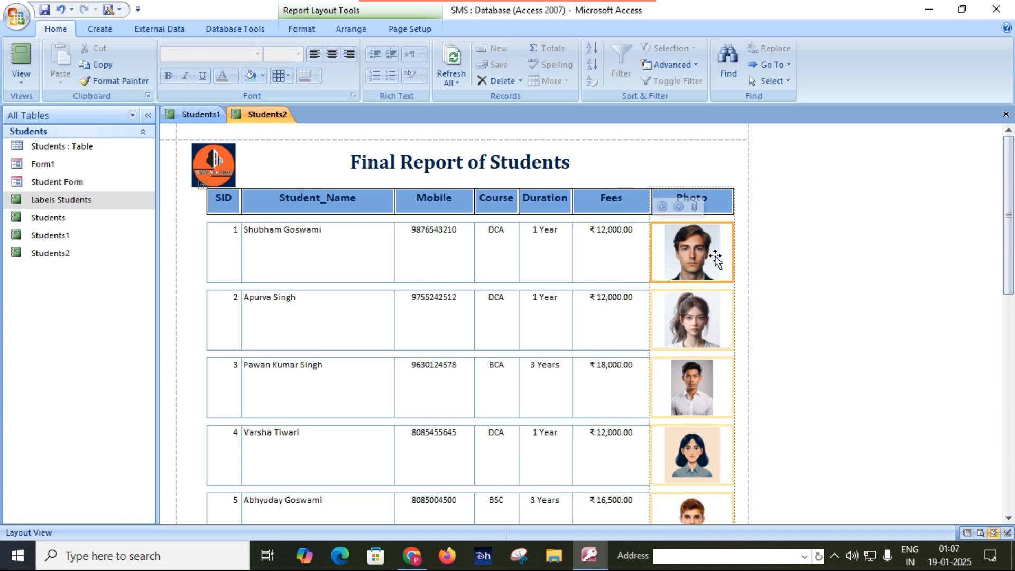
left_click(335, 55)
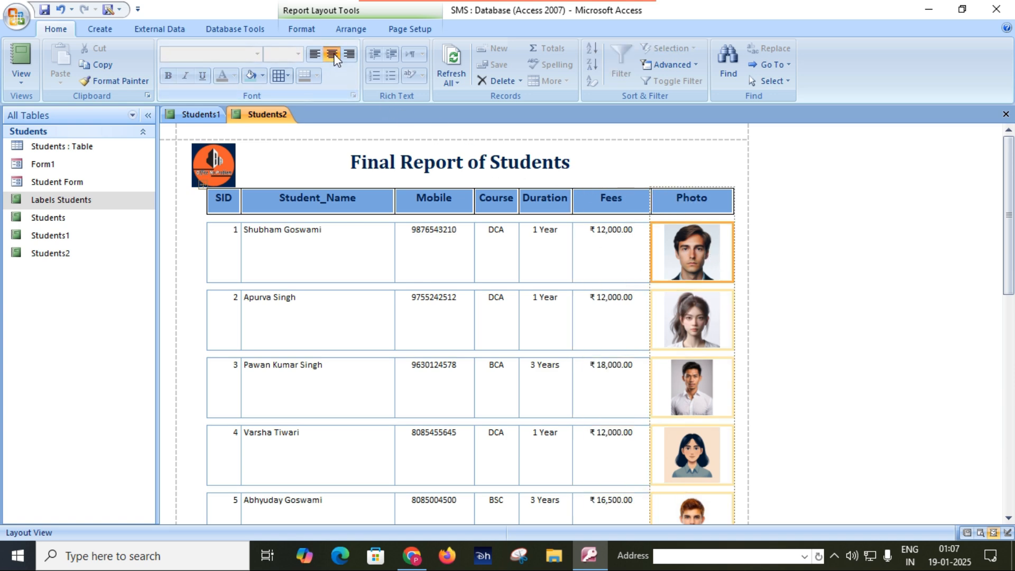
left_click(498, 329)
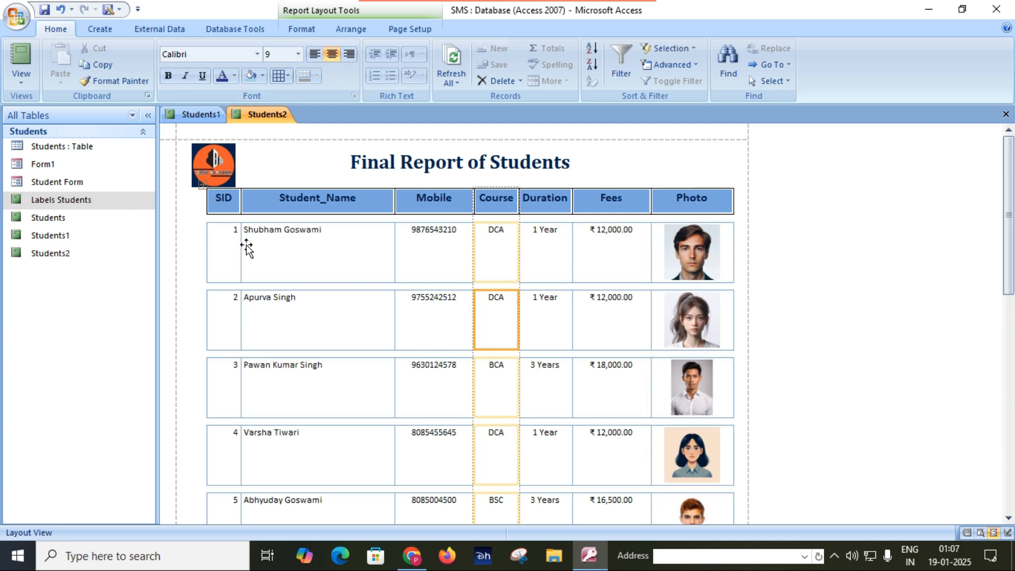
left_click(220, 242)
left_click(332, 53)
left_click(316, 370)
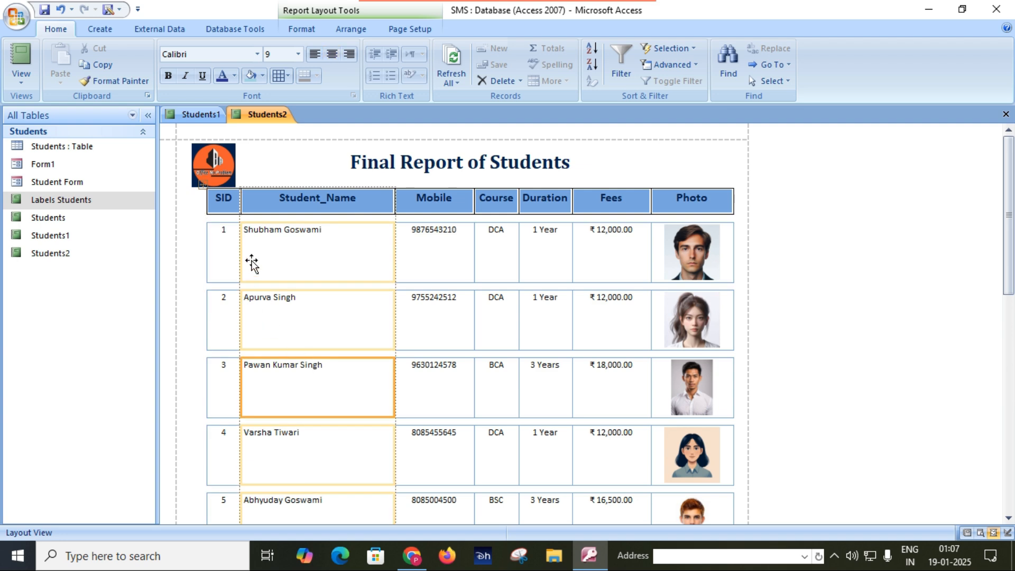
left_click_drag(226, 254, 424, 356)
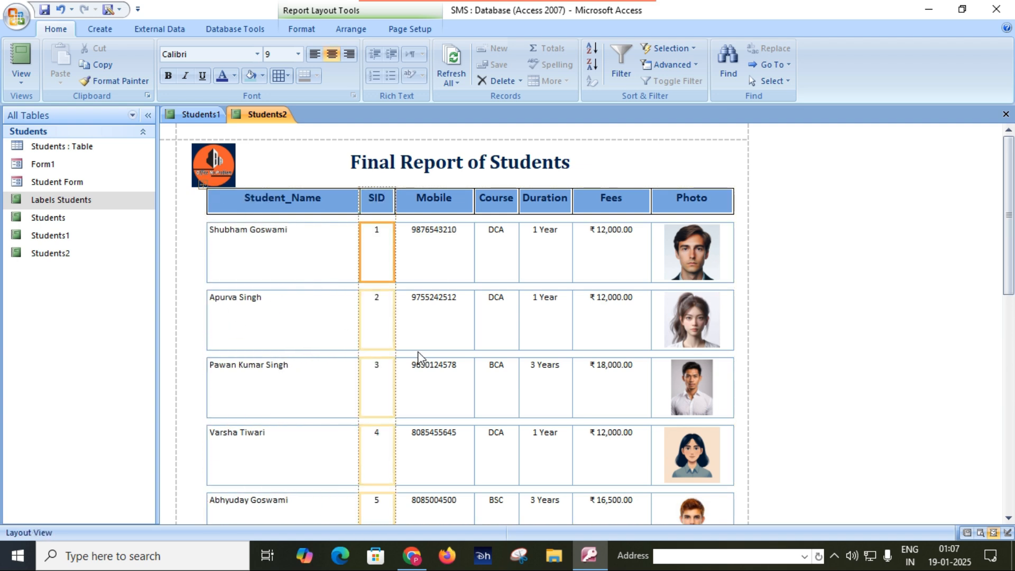
key("ctrl+z")
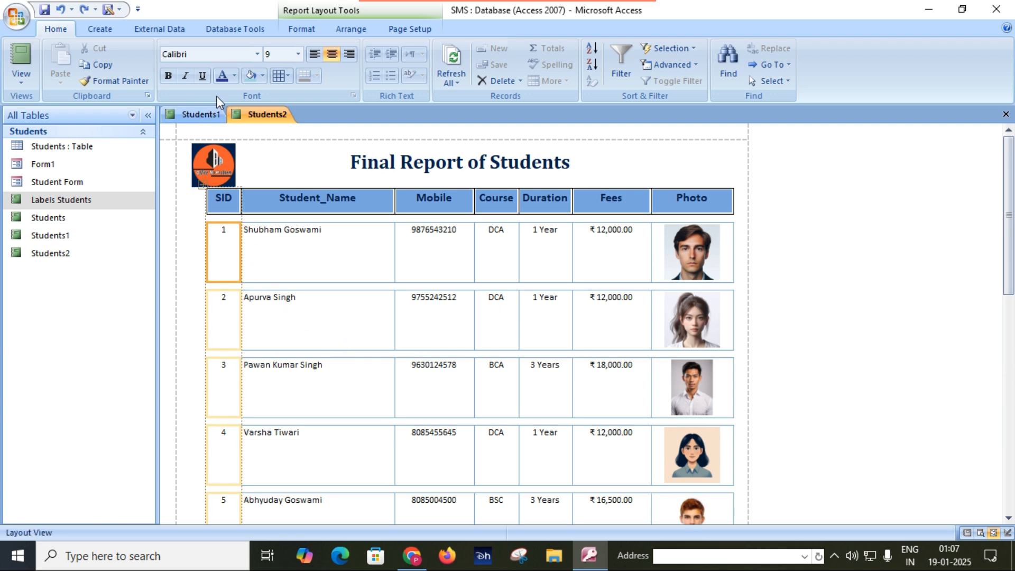
Step: Set the font size to 12 for the SID, Student_Name, Mobile, Course, Duration and Fees values
left_click(298, 54)
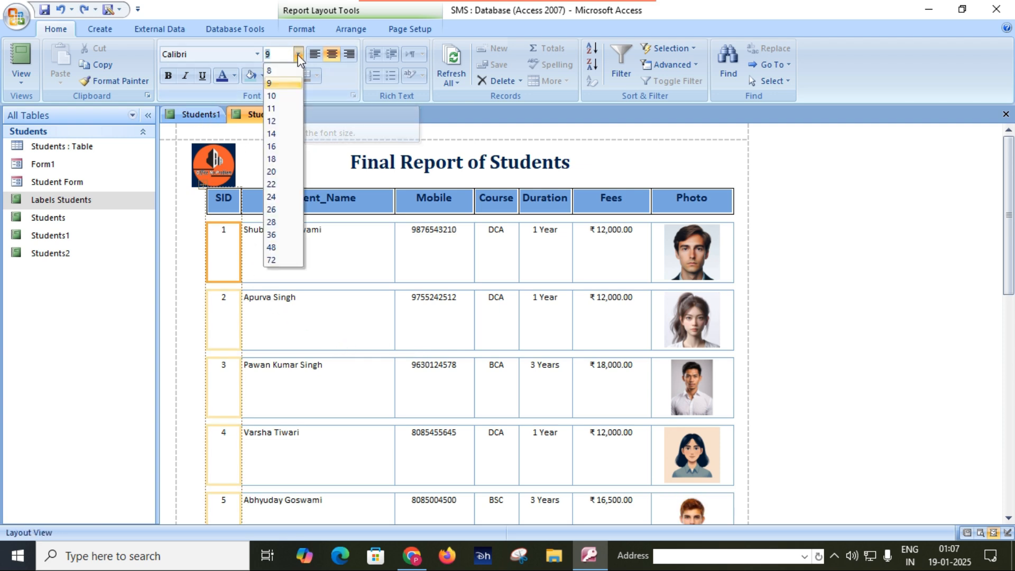
left_click(284, 123)
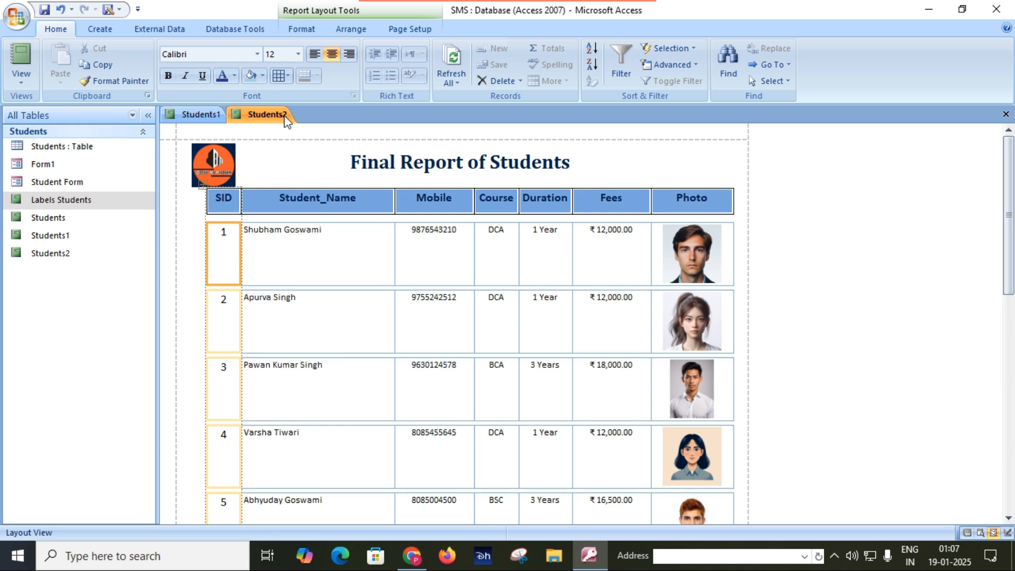
left_click(301, 238)
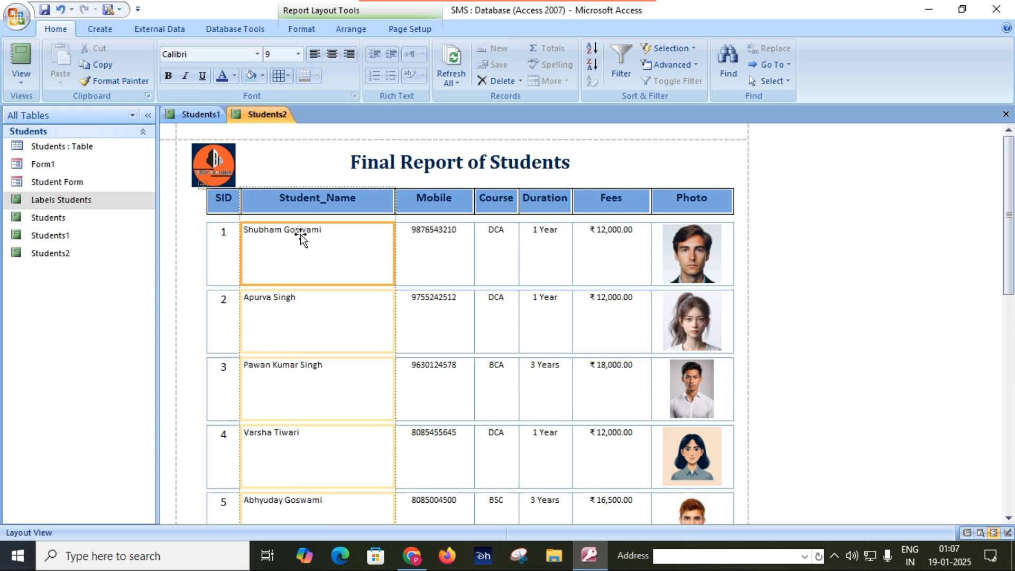
Step: Check Students2 through its last record and examine the Fees total at the end of the Students1 report
scroll(573, 325, "down", 3)
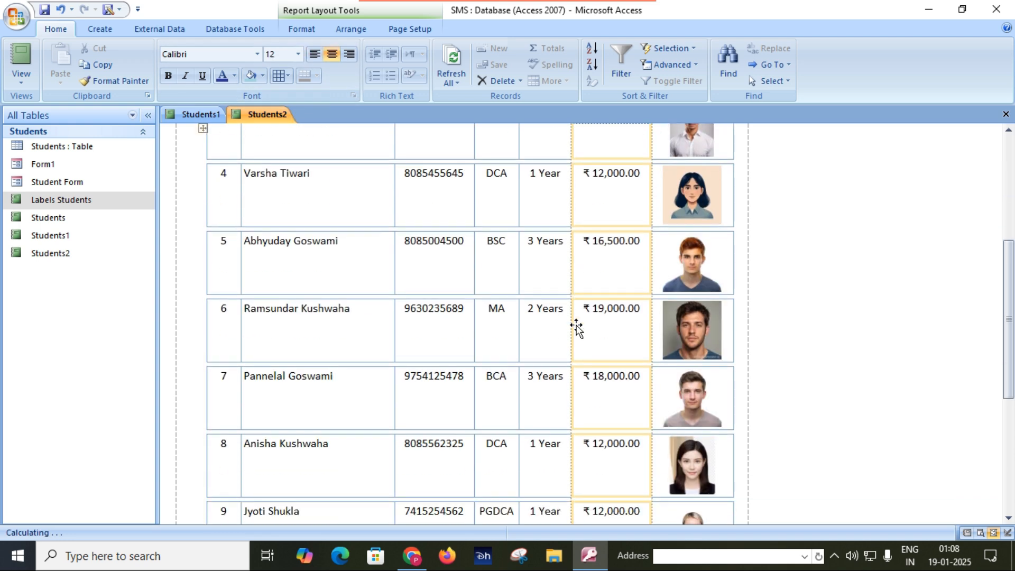
scroll(576, 327, "down", 5)
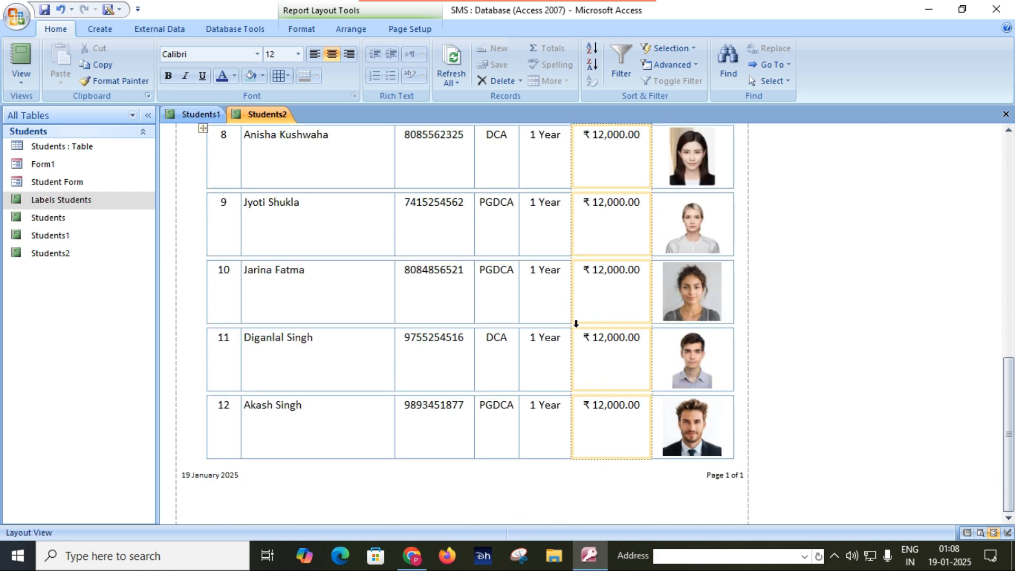
left_click(200, 114)
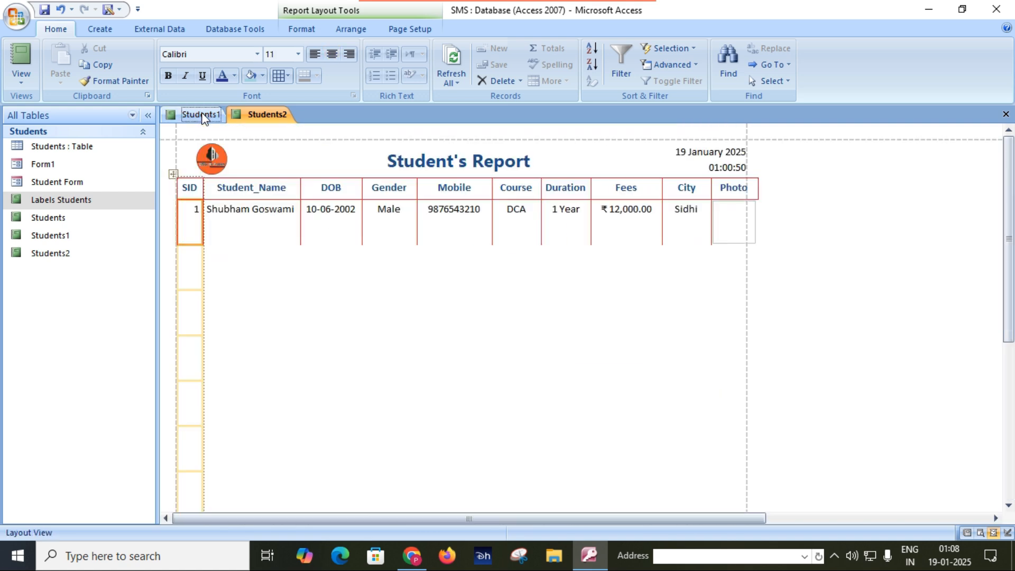
scroll(623, 341, "down", 5)
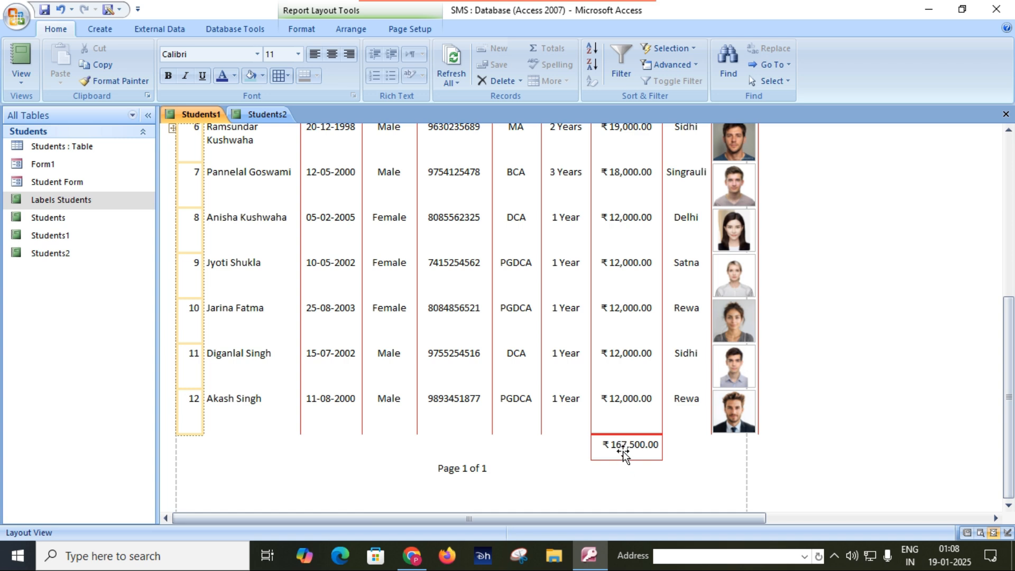
Step: Return to the Students2 report and lengthen its Detail section by about half a centimetre in Design View
left_click(266, 117)
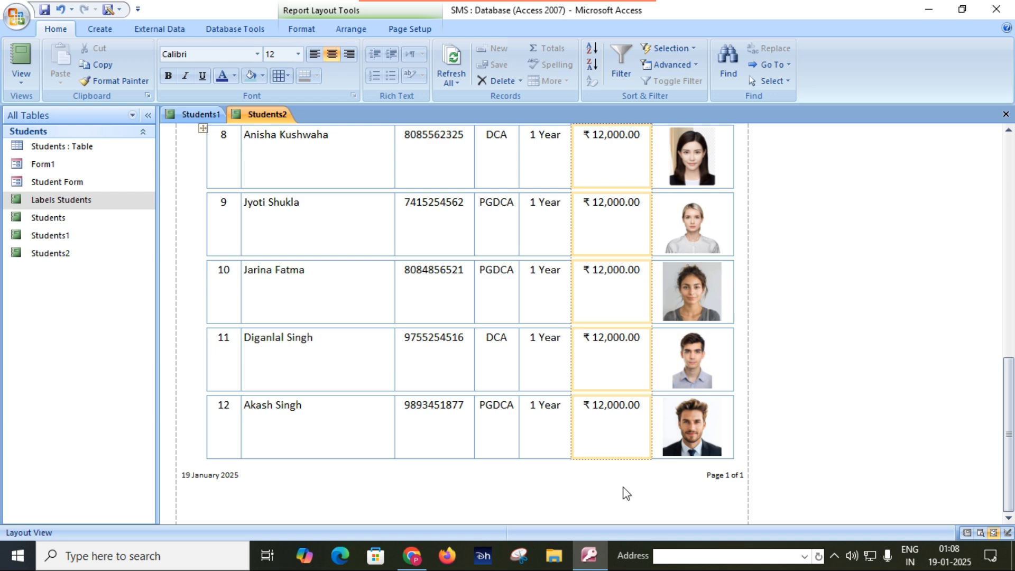
left_click(611, 478)
left_click(603, 453)
left_click(559, 496)
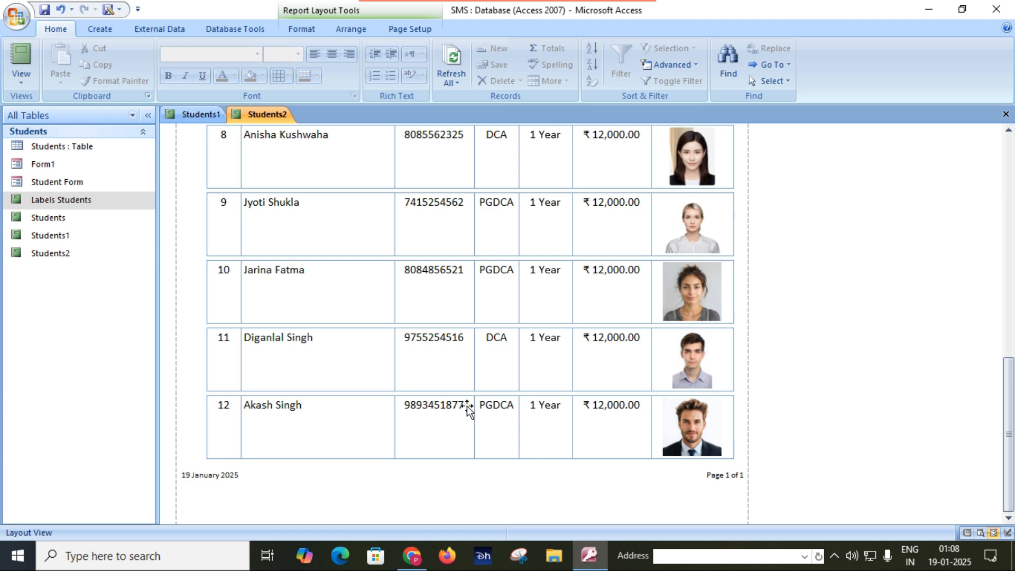
left_click(21, 82)
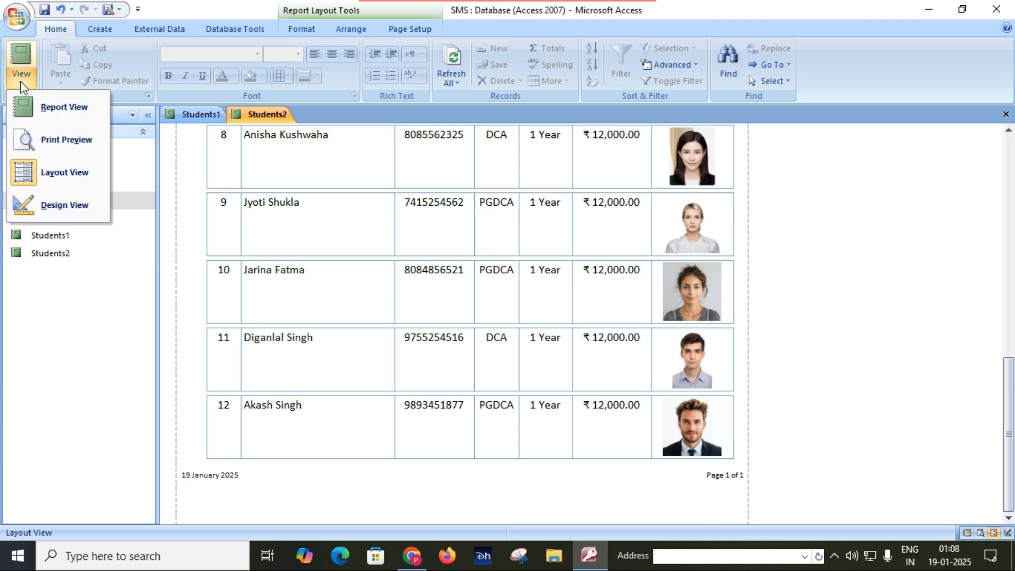
left_click(68, 205)
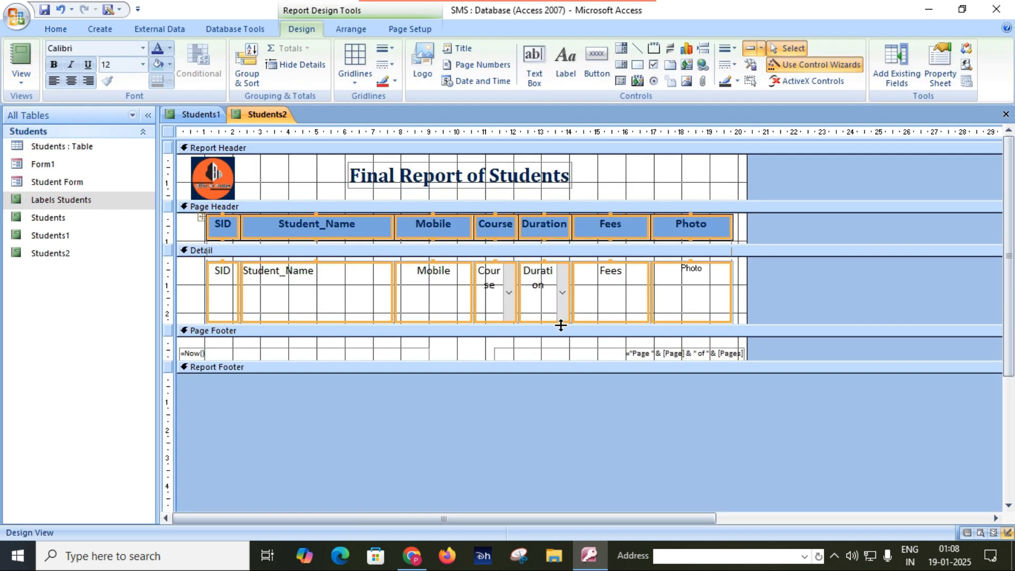
left_click_drag(561, 324, 560, 339)
left_click(570, 334)
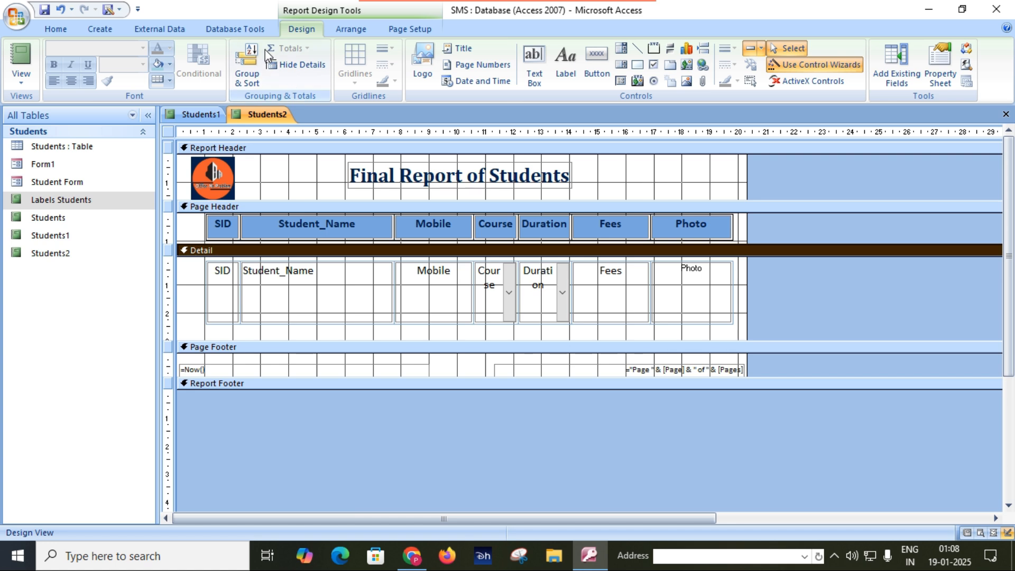
Step: Switch Students2 back to Layout View and check the spacing between the student records
left_click(27, 78)
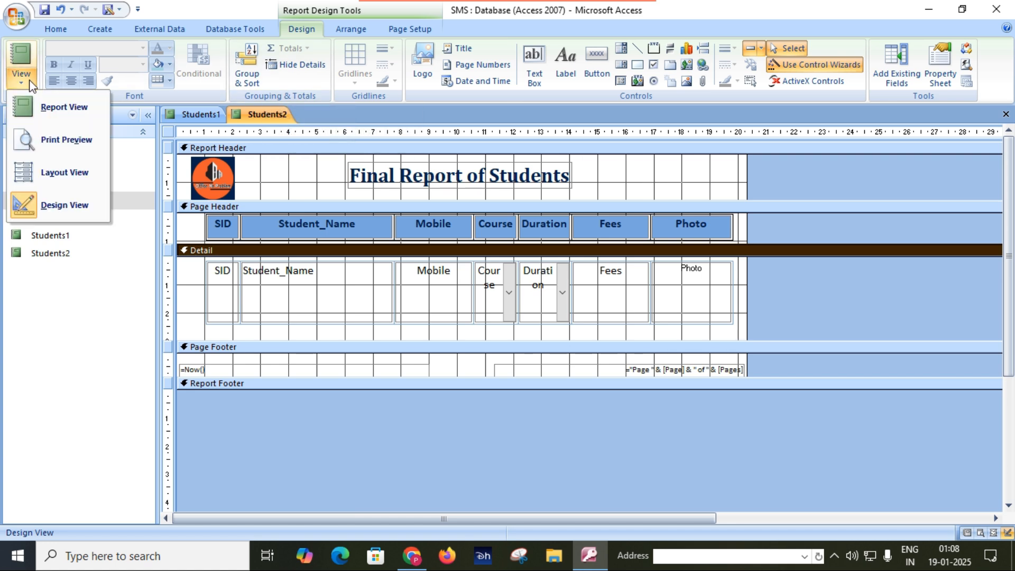
left_click(72, 172)
scroll(629, 325, "down", 3)
scroll(627, 323, "down", 4)
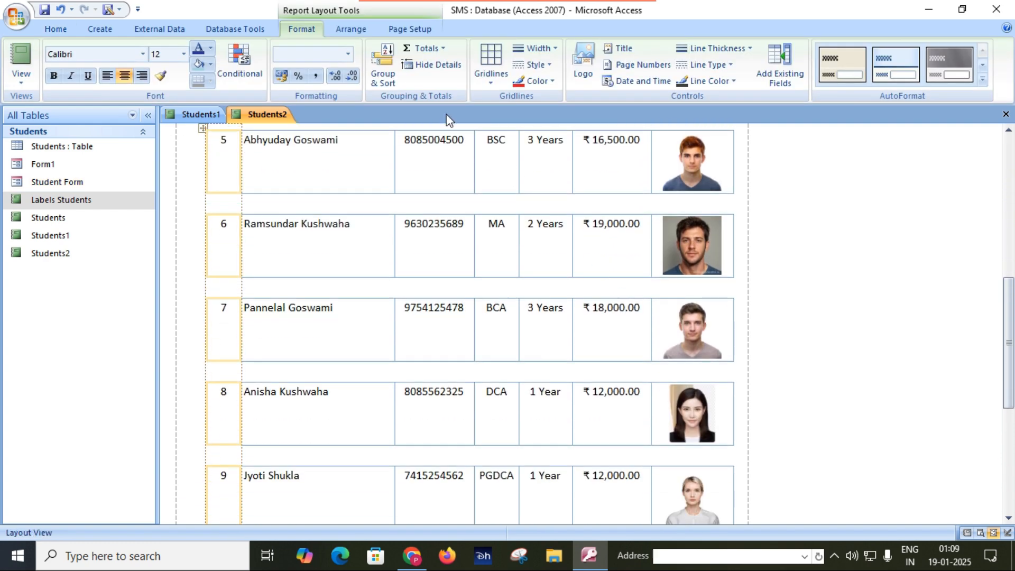
Step: Try a Sum total on the Fees column and look through the report from its first record
left_click(419, 51)
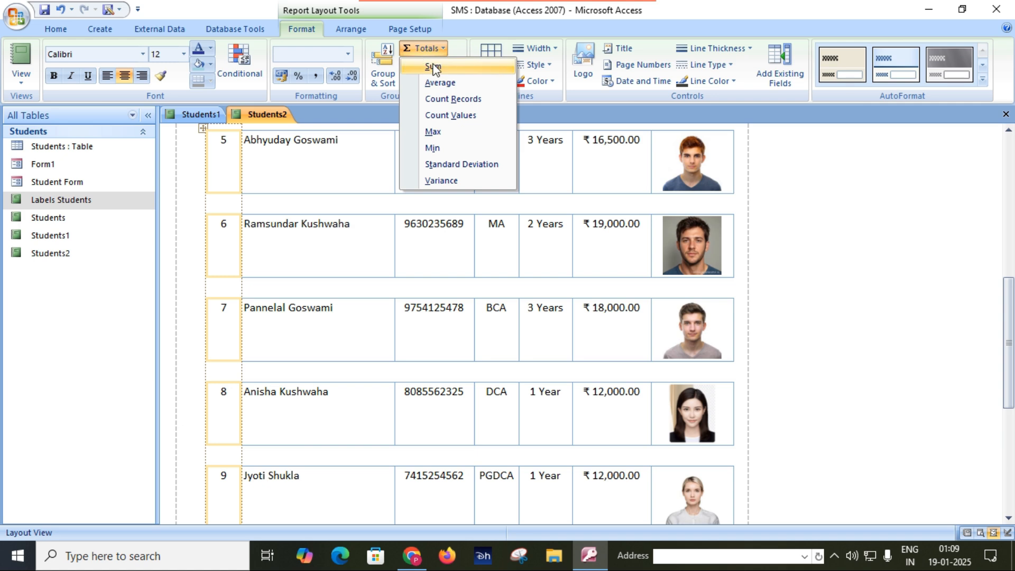
left_click(432, 67)
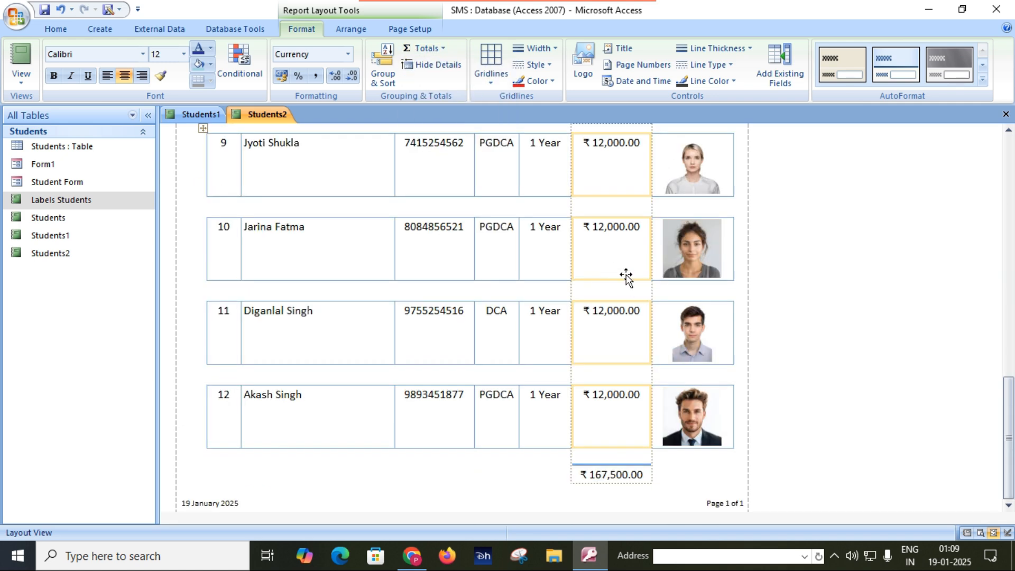
scroll(626, 275, "up", 10)
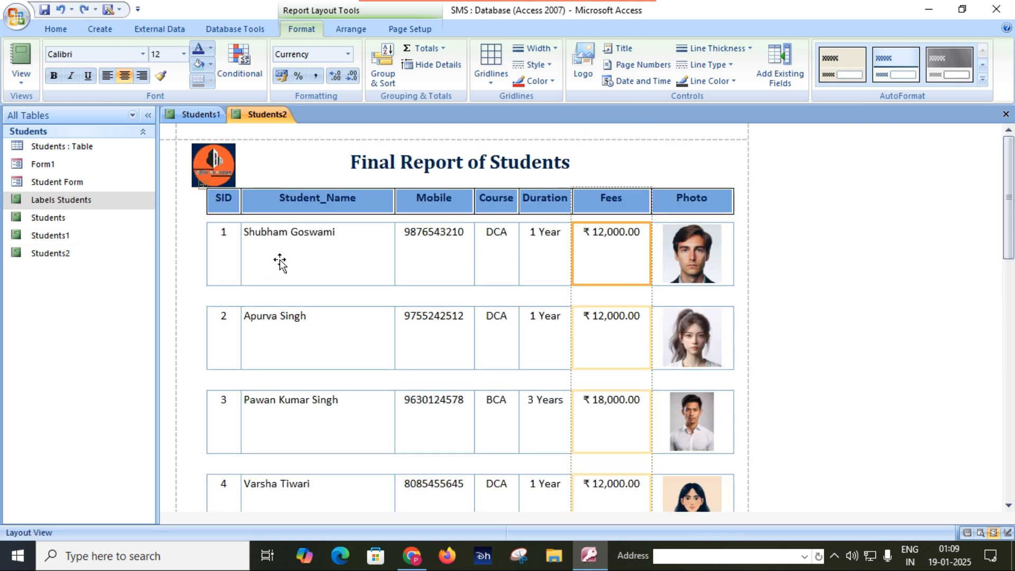
left_click(225, 257)
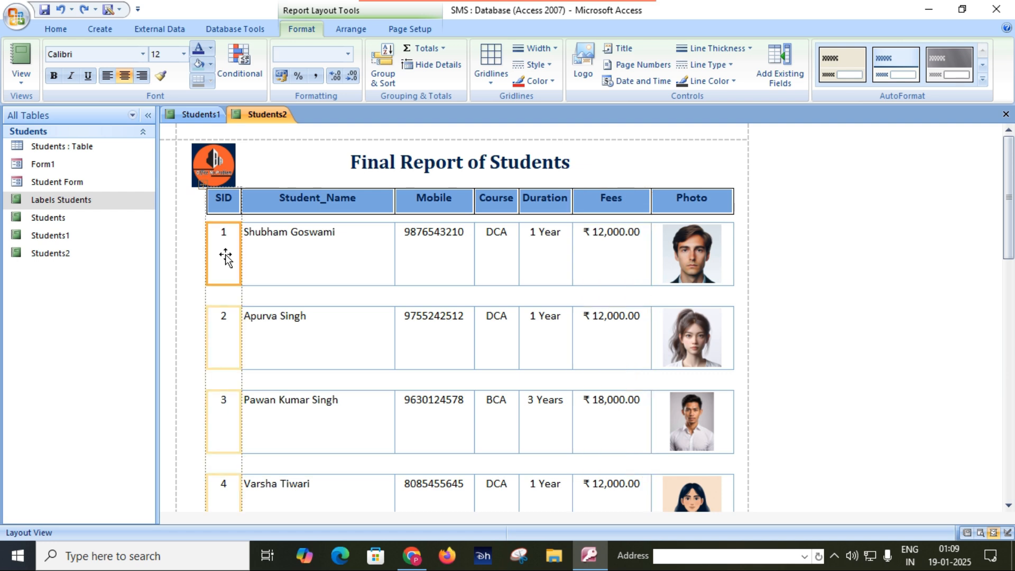
scroll(225, 257, "down", 6)
scroll(226, 254, "up", 6)
Step: Add a Sum total to the Fees column of Students2 and check it at the end of the report
left_click(610, 264)
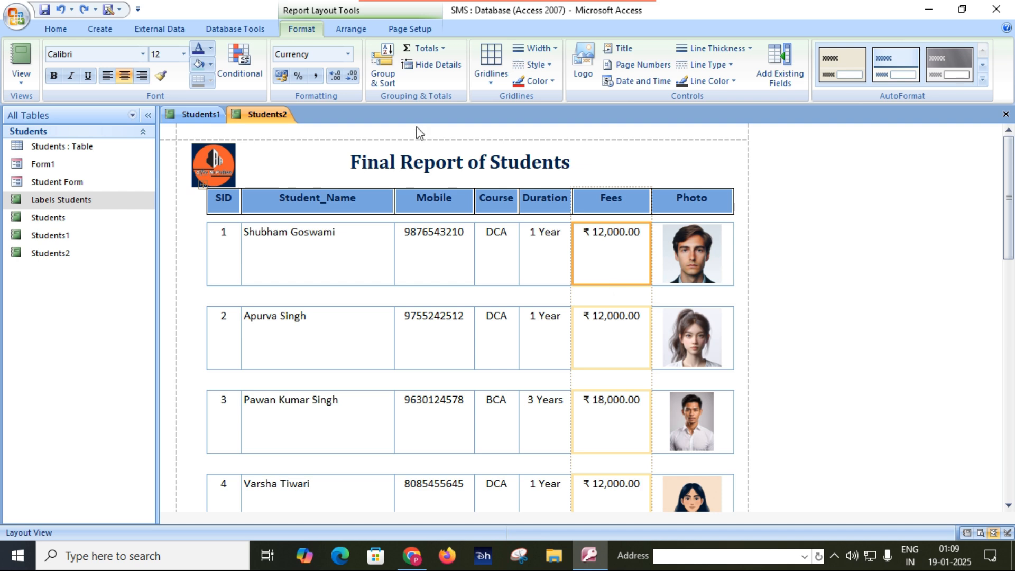
left_click(417, 50)
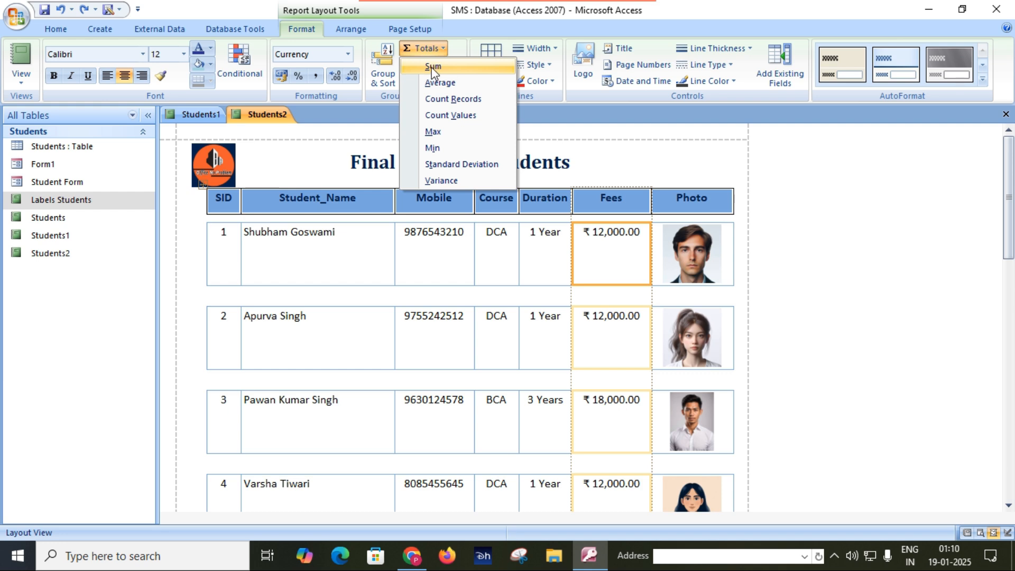
left_click(432, 67)
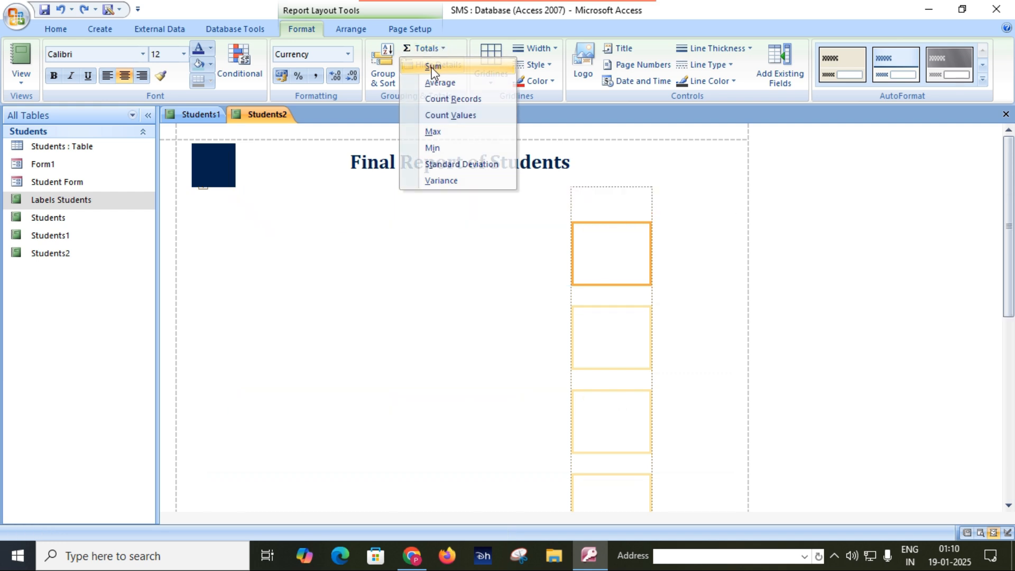
scroll(713, 331, "down", 5)
scroll(704, 323, "down", 9)
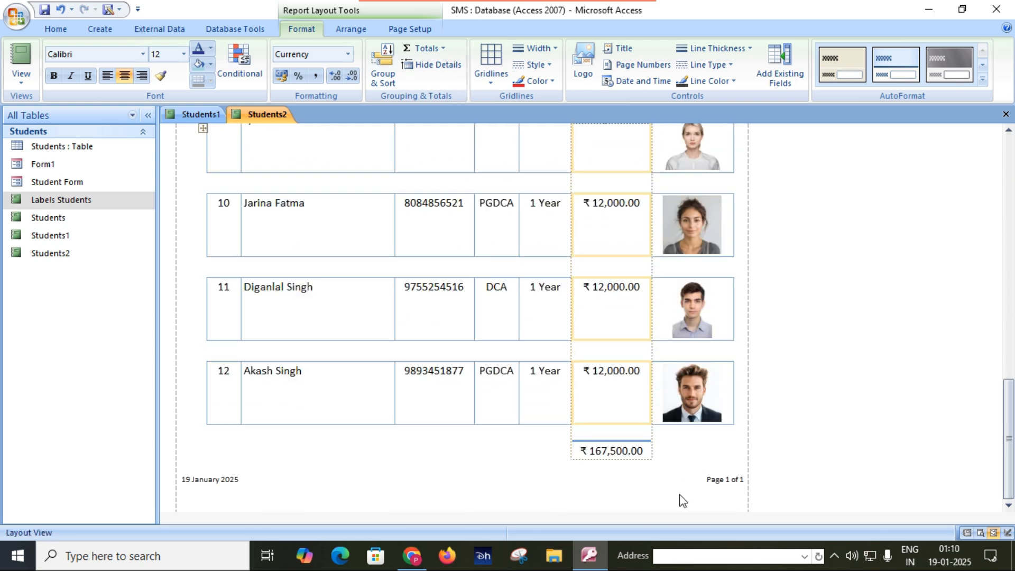
left_click(491, 448)
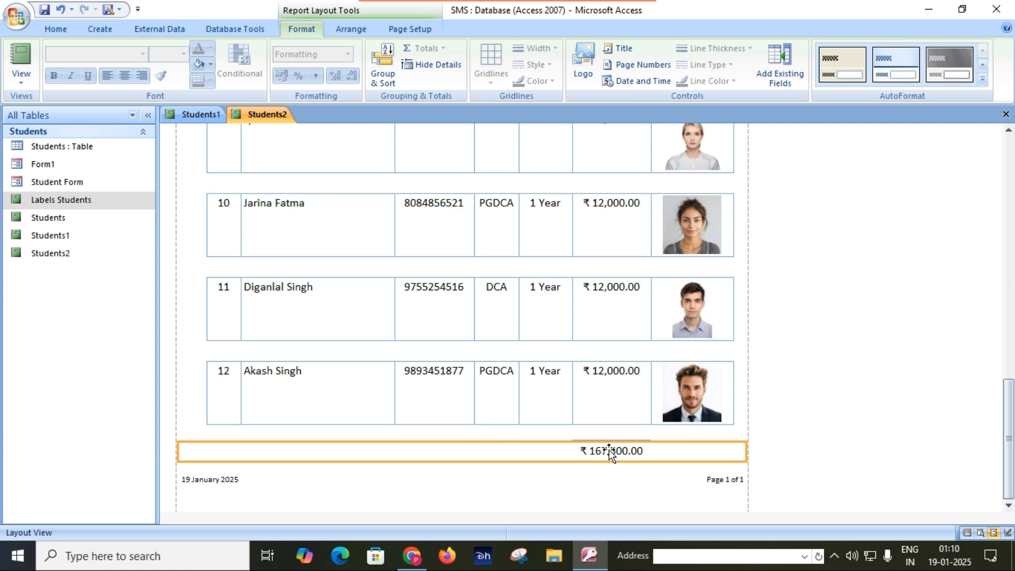
left_click(610, 502)
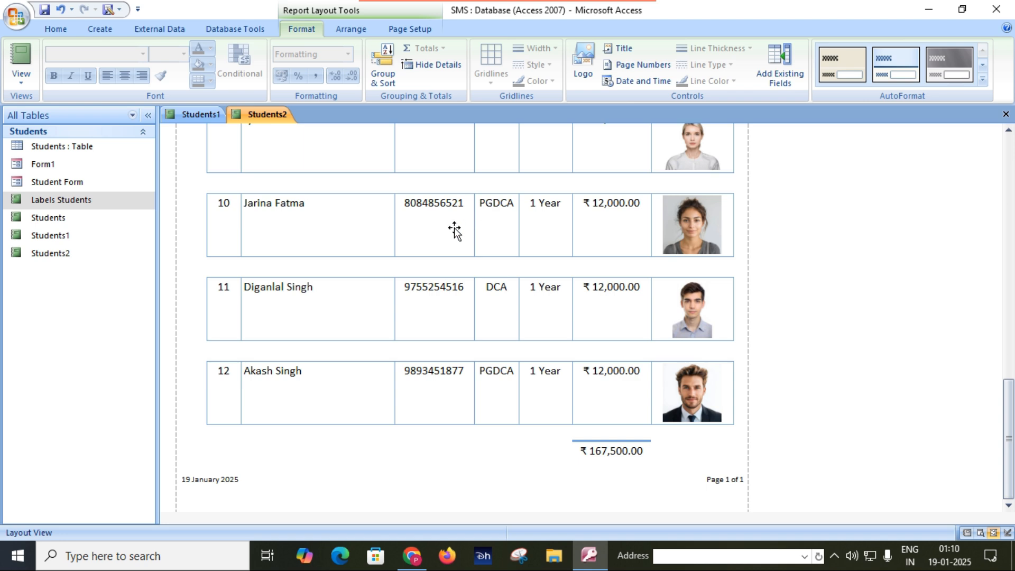
left_click(100, 29)
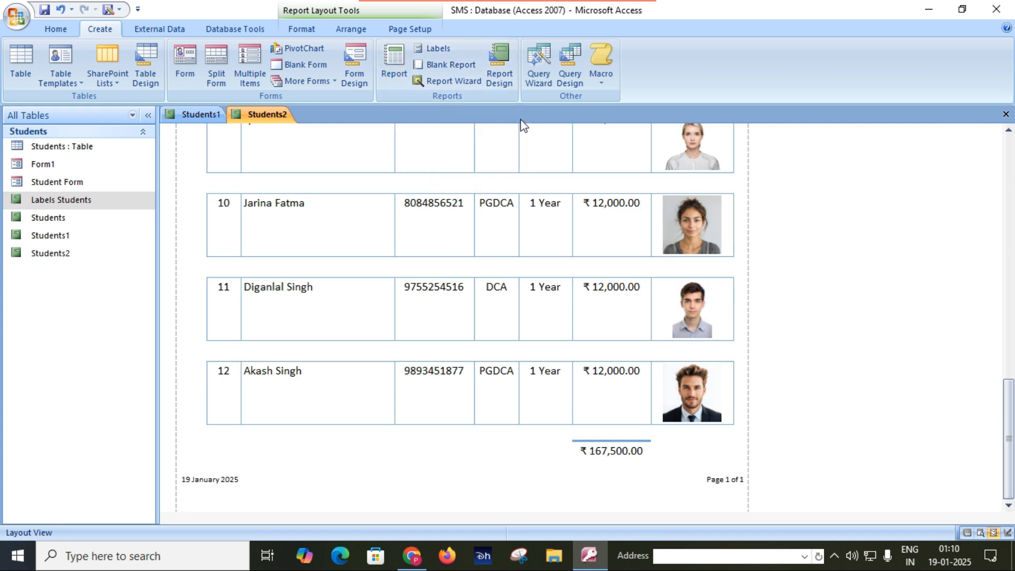
scroll(397, 228, "up", 5)
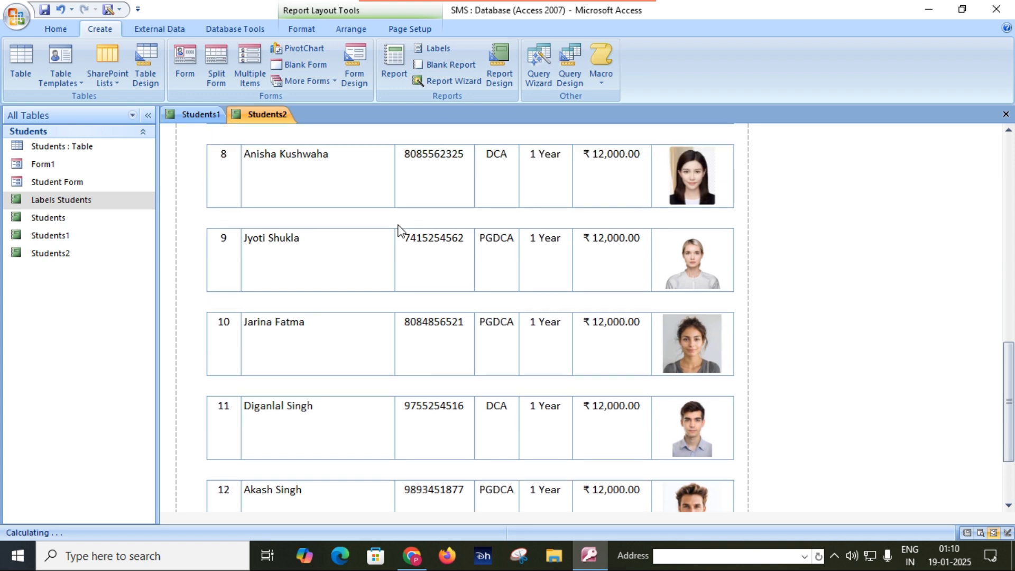
scroll(397, 214, "up", 1)
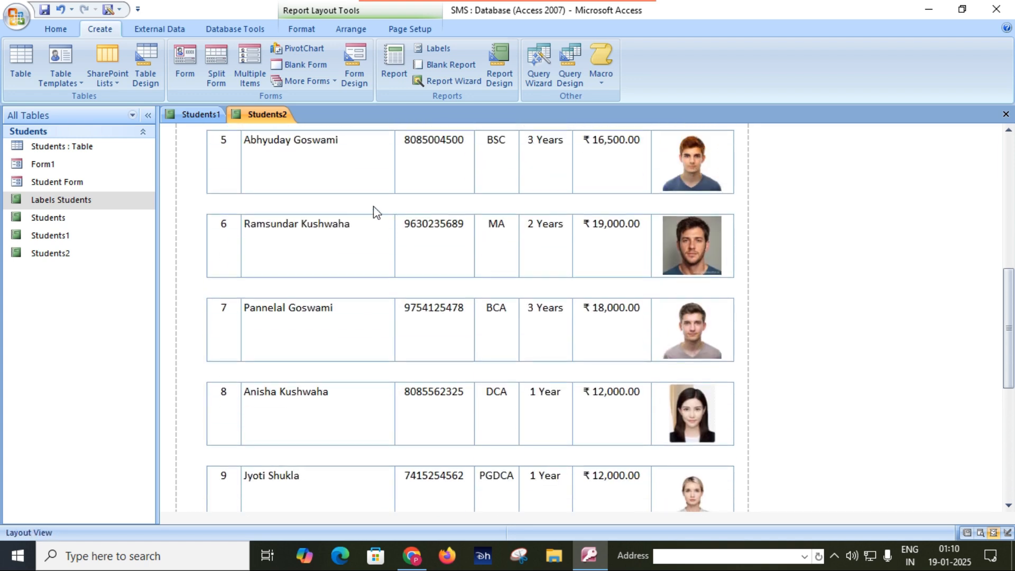
scroll(371, 210, "up", 1)
left_click(205, 116)
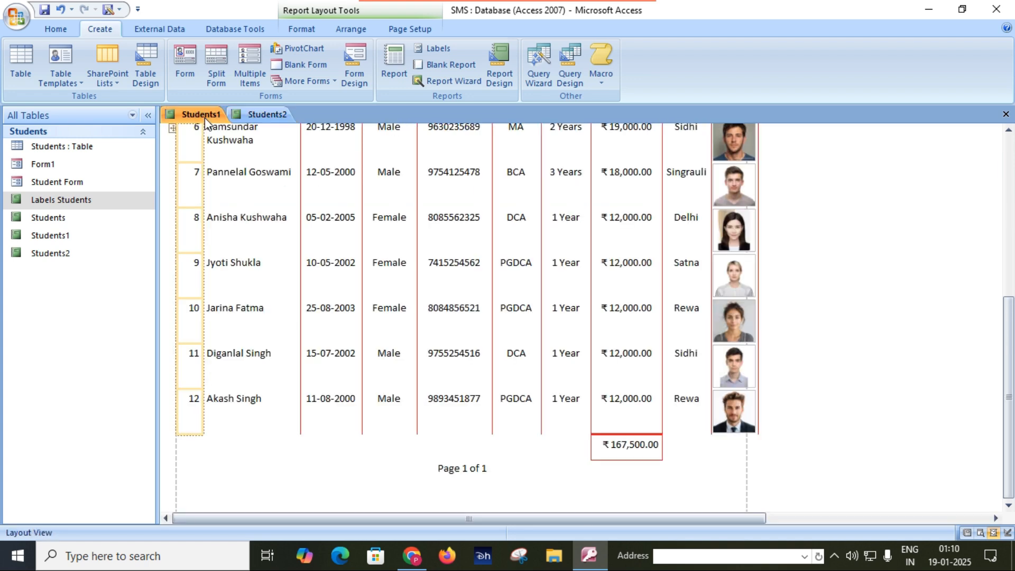
left_click(271, 117)
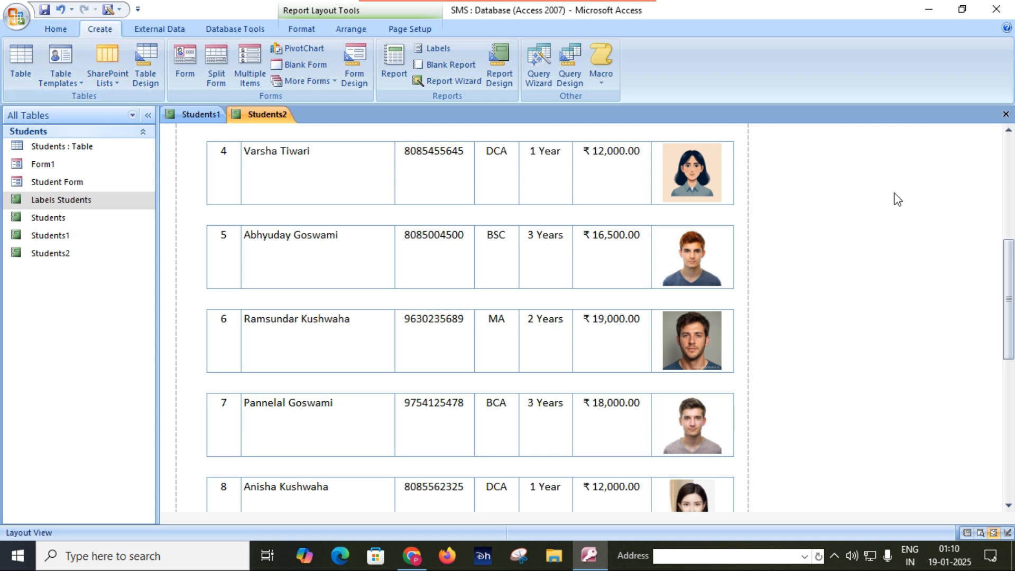
Step: Close the Students2 and Students1 reports, saving the design changes to Students1
left_click(1005, 114)
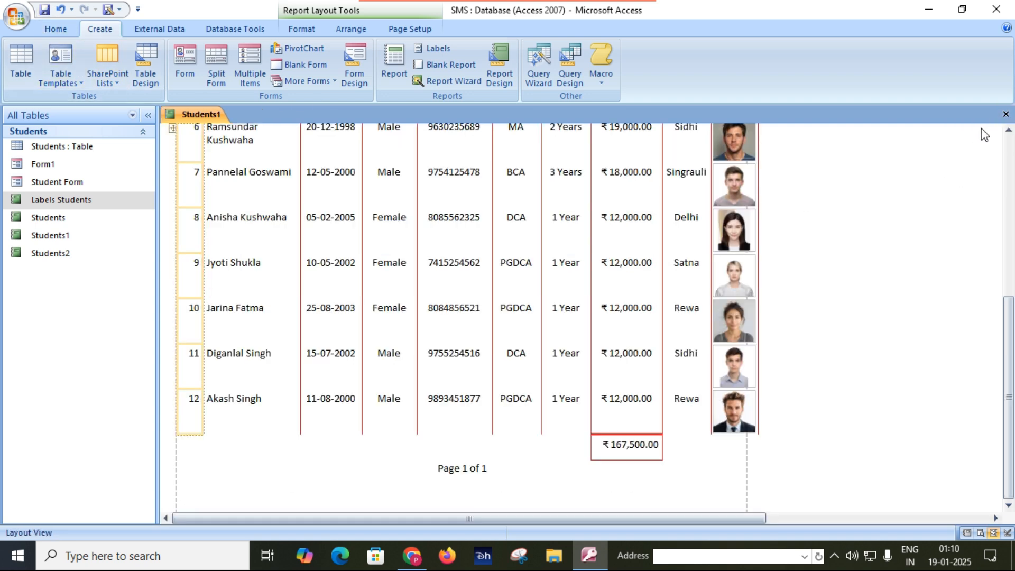
left_click(1005, 114)
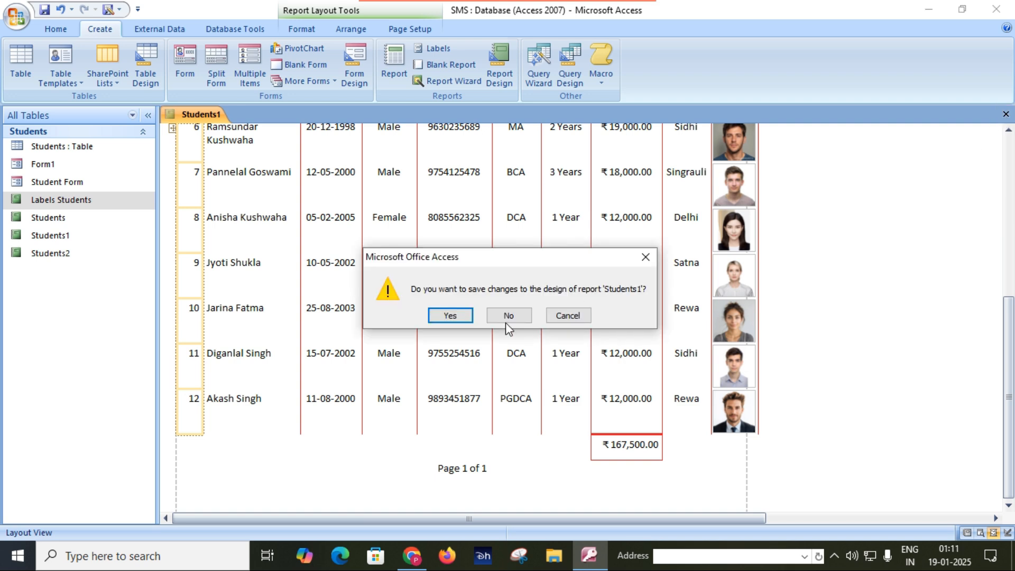
left_click(458, 319)
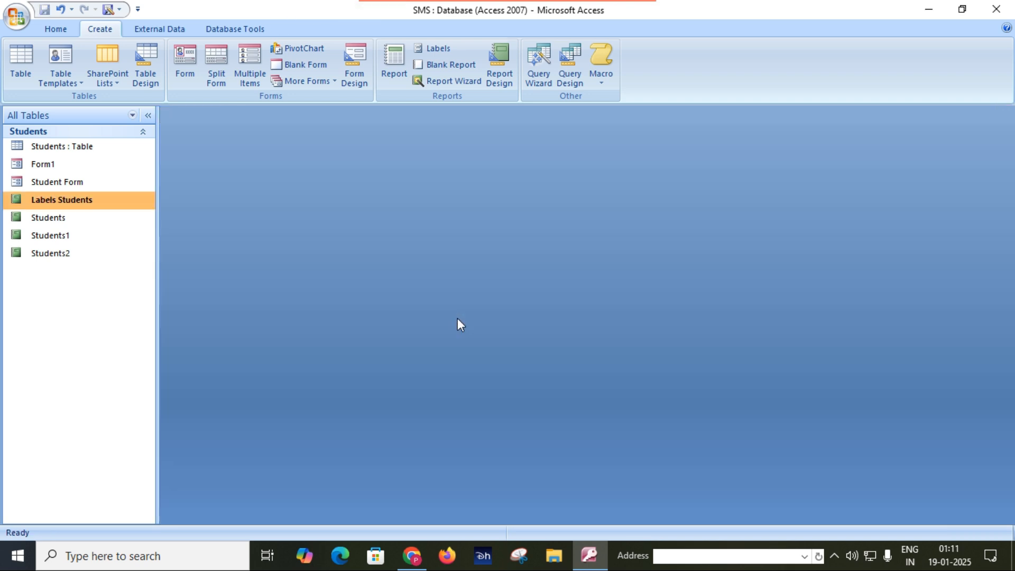
Step: Open Student Form, view the finished Students2 report in Report View and close that report again
double_click(58, 185)
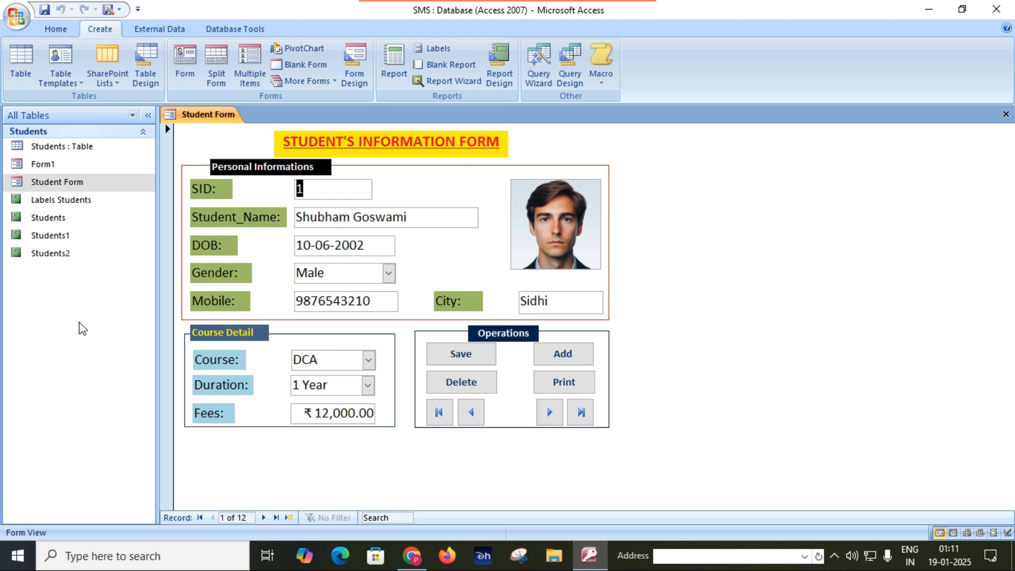
left_click(50, 255)
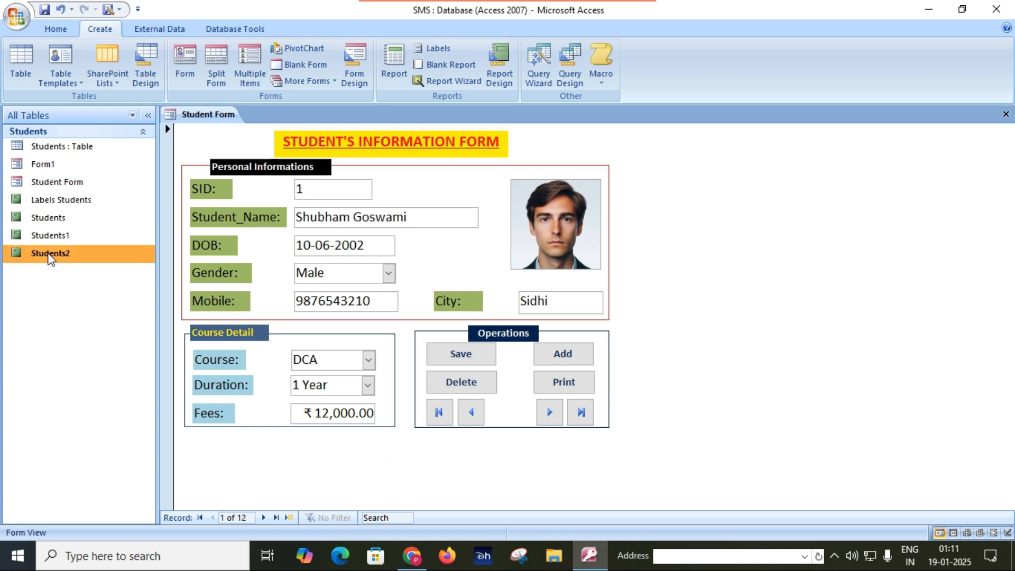
double_click(50, 255)
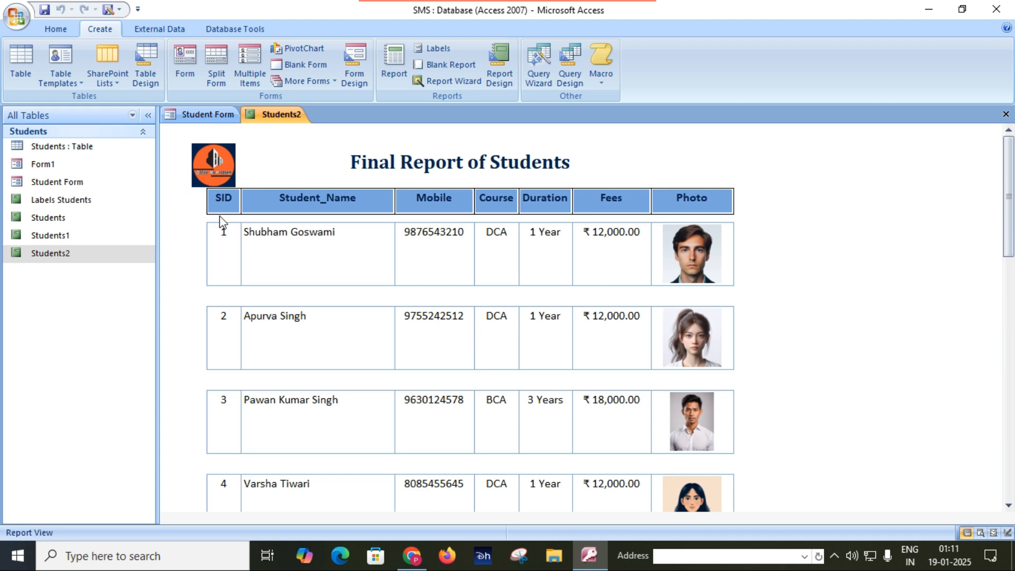
left_click(1005, 116)
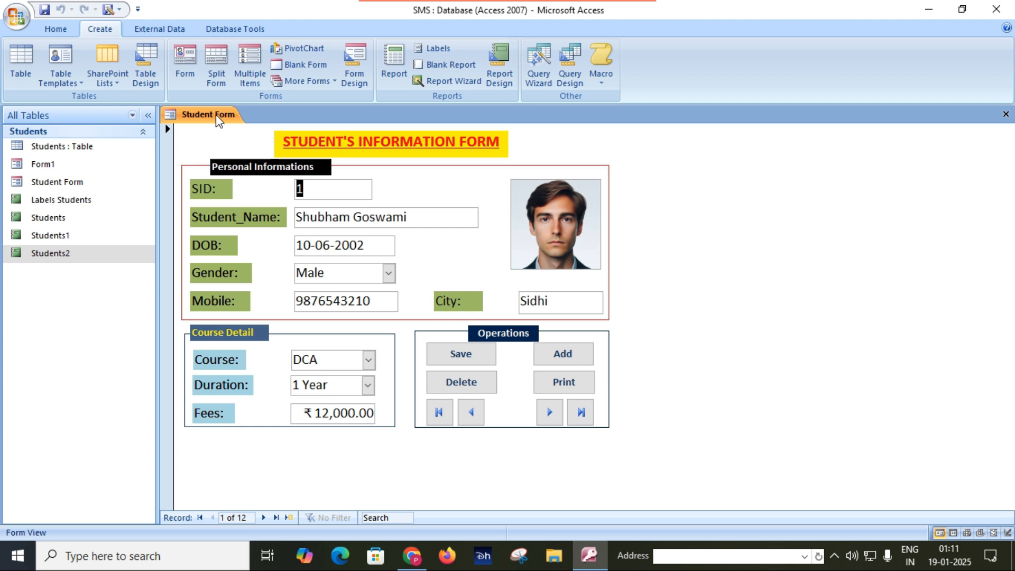
Step: Open Student Form in Design View and show the empty area beneath the Operations group
left_click(95, 186)
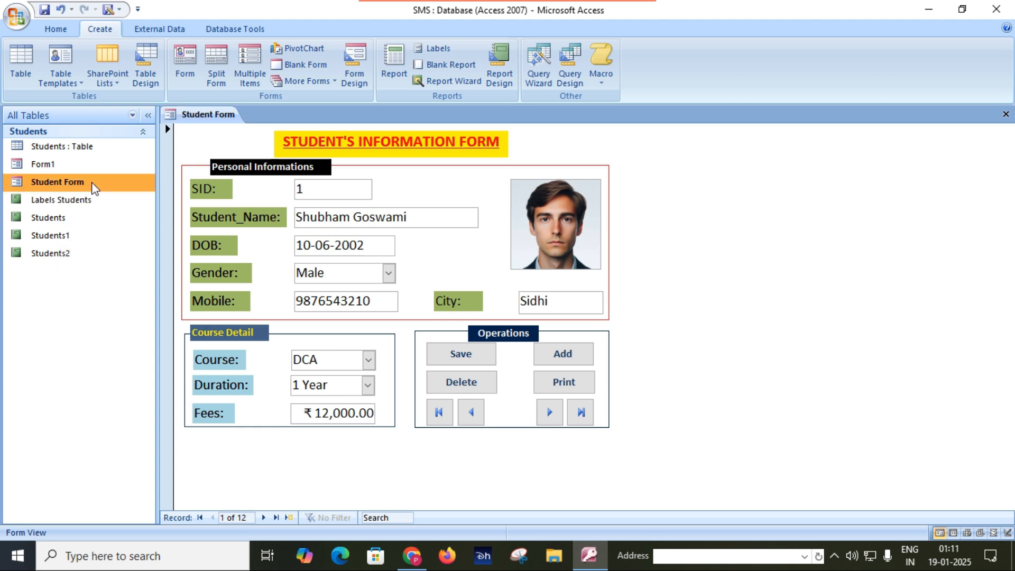
right_click(93, 186)
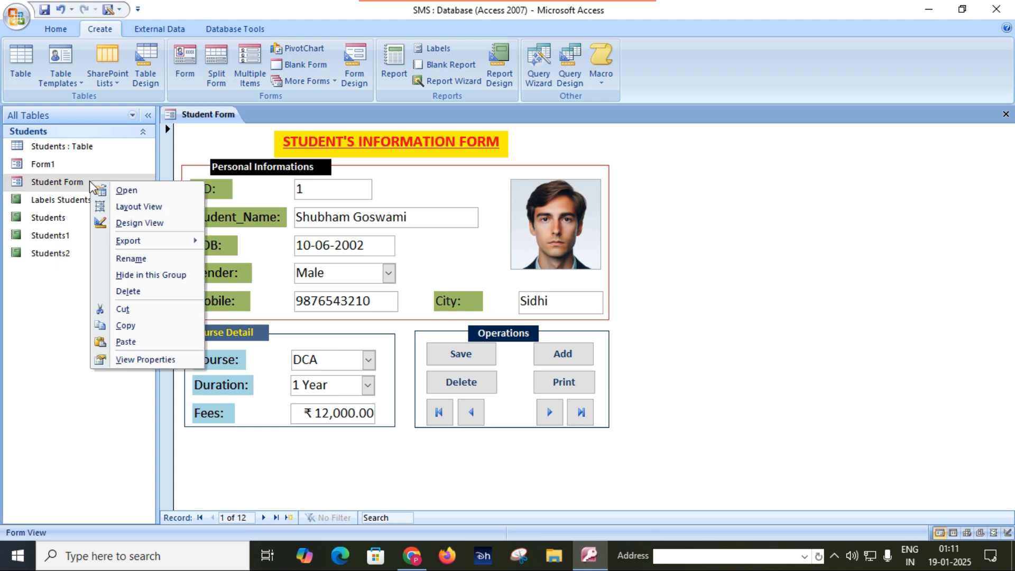
left_click(128, 223)
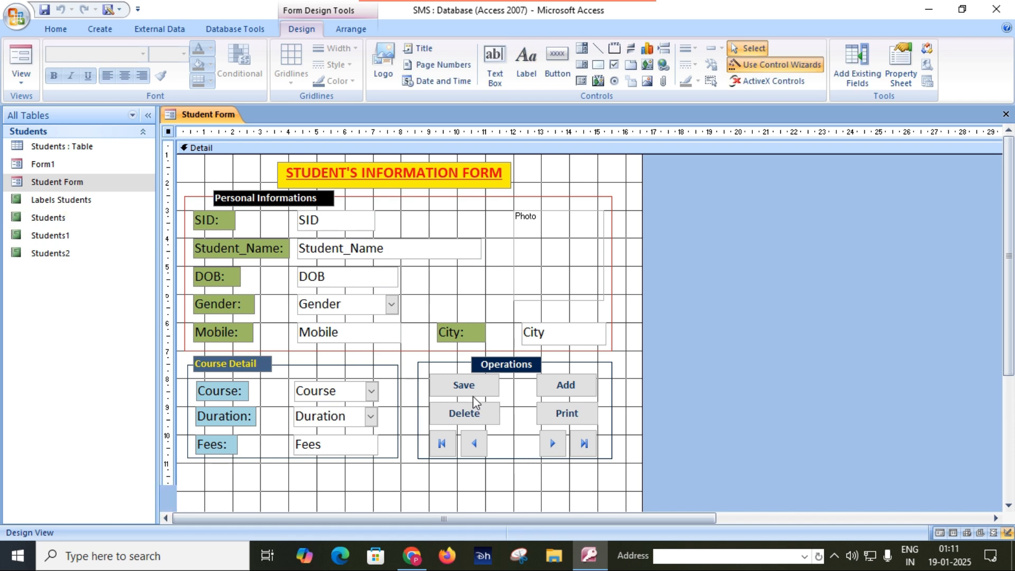
scroll(502, 381, "down", 3)
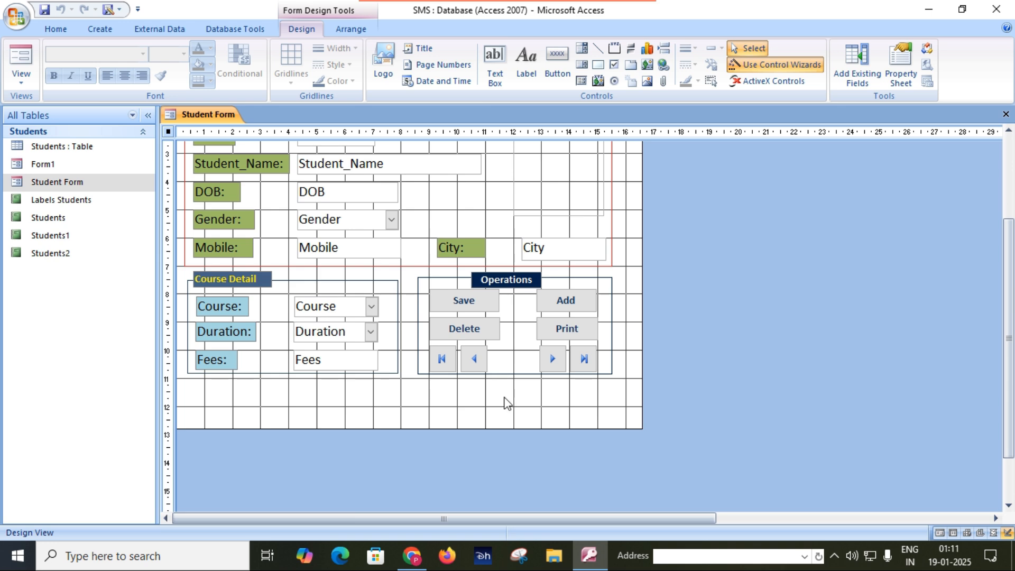
Step: Draw a command button beneath the Operations group with the Report Operations action Preview Report for the Students2 report
left_click(553, 66)
left_click_drag(437, 386, 581, 420)
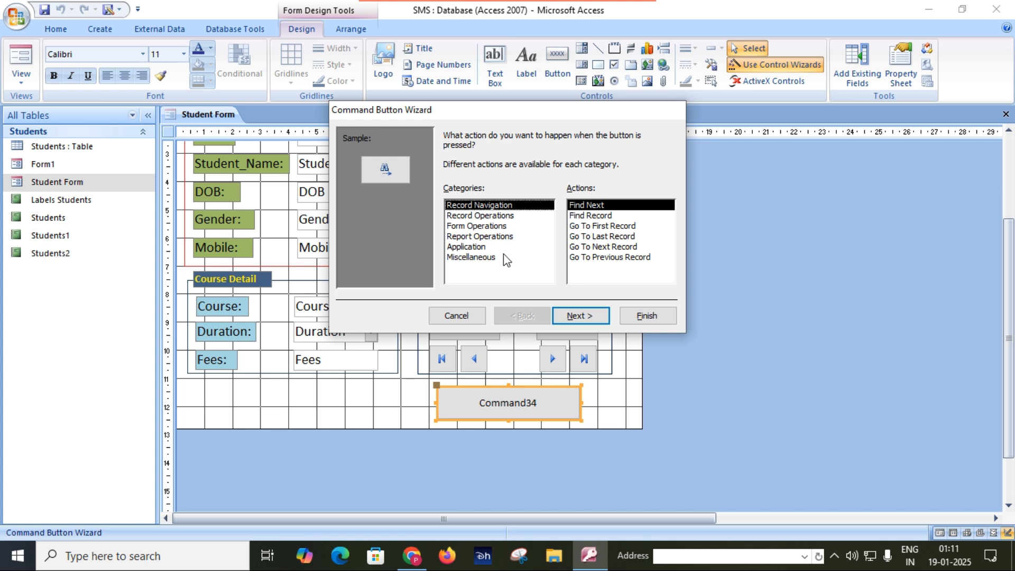
left_click(466, 237)
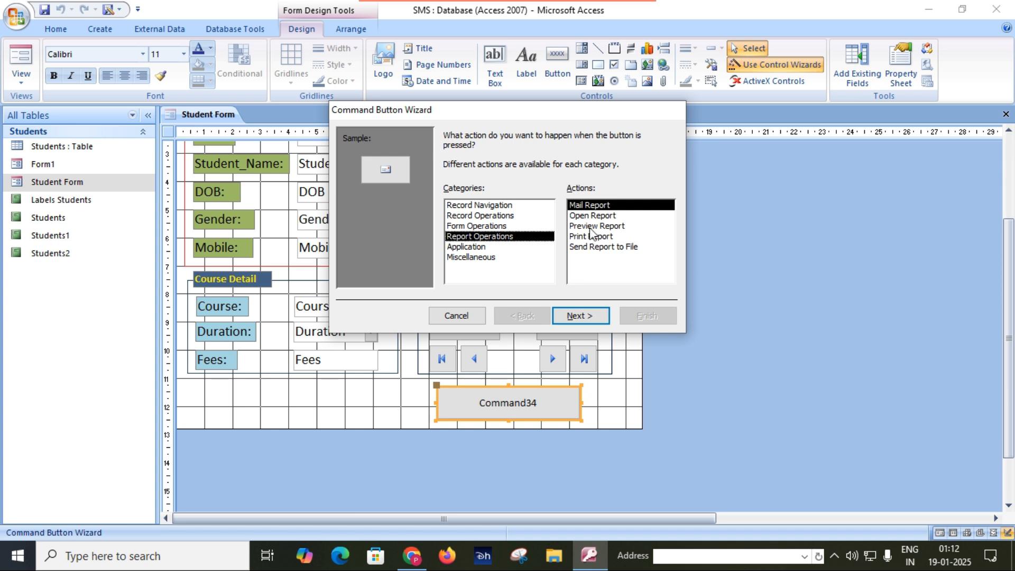
left_click(590, 226)
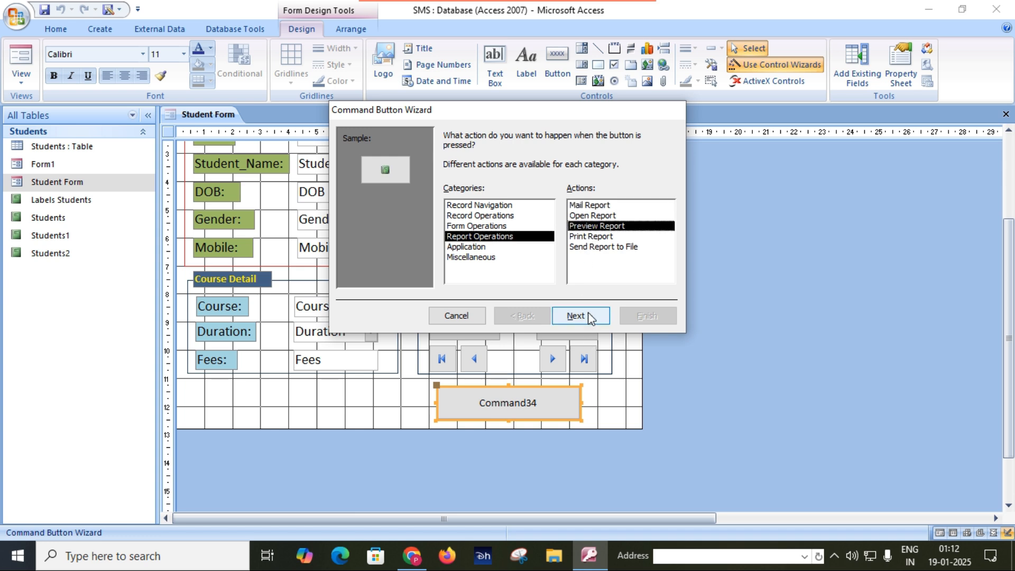
left_click(589, 315)
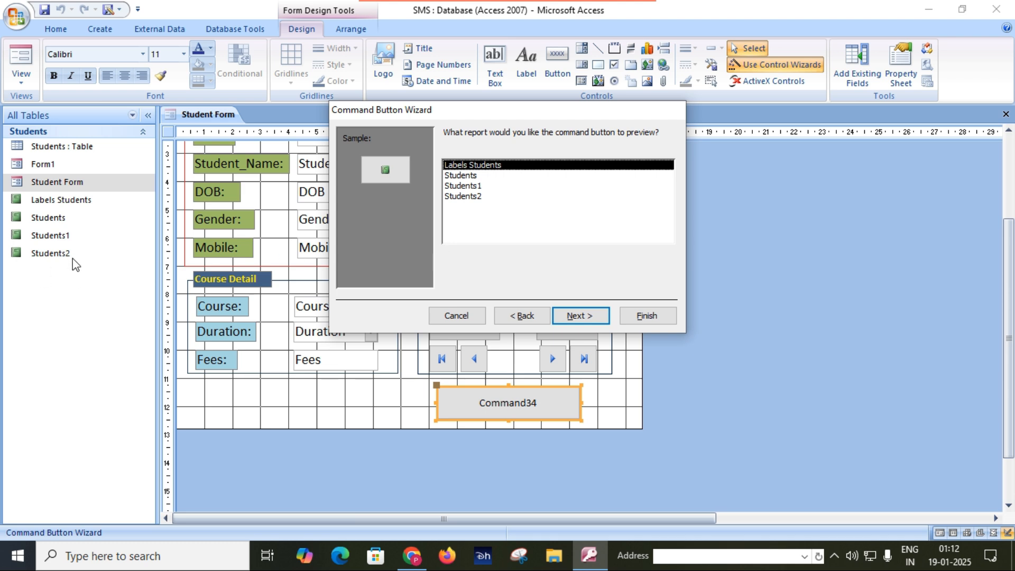
left_click(473, 197)
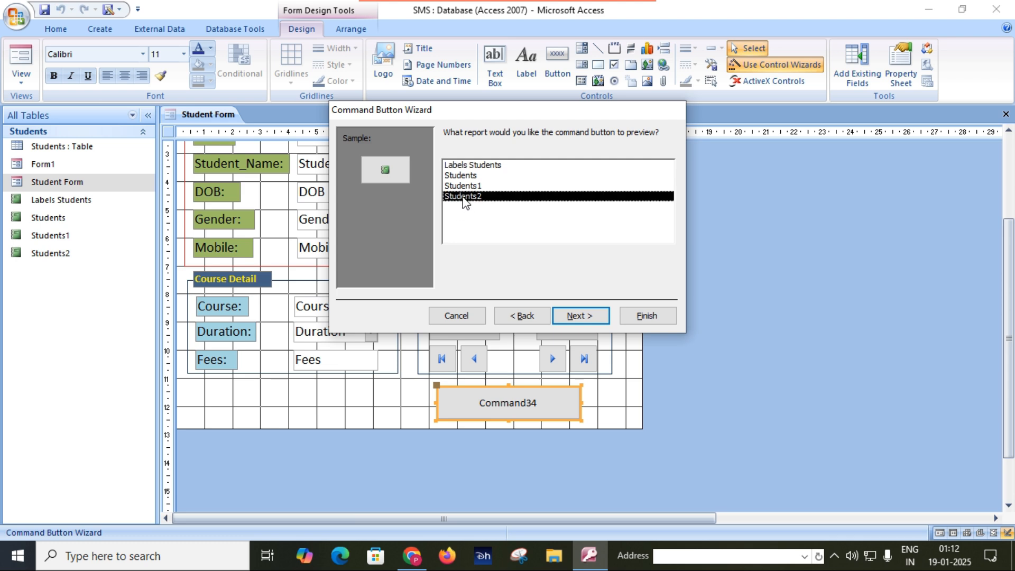
left_click(577, 319)
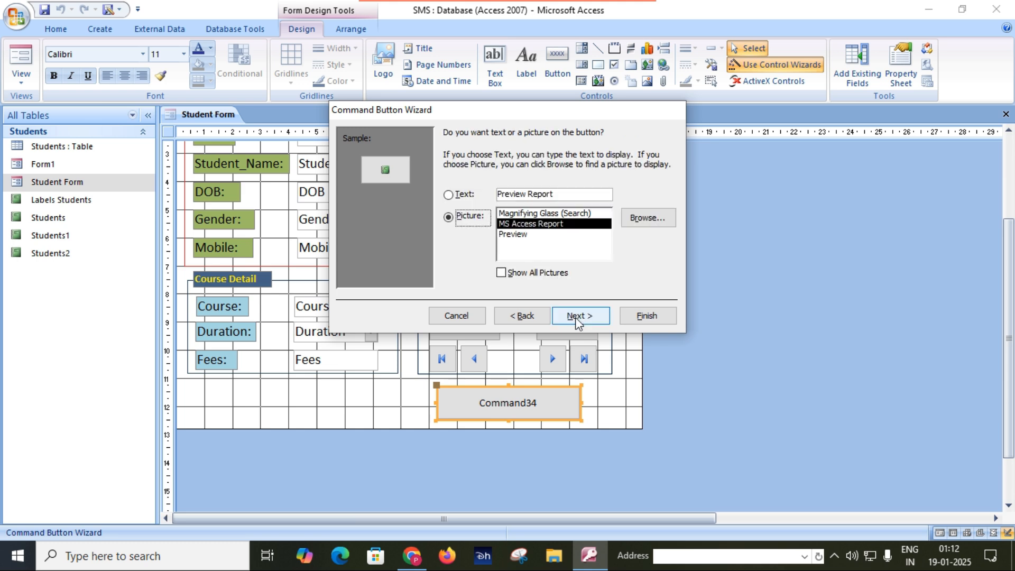
Step: Give the new command button the text caption "Report" and finish the Command Button Wizard
left_click(448, 195)
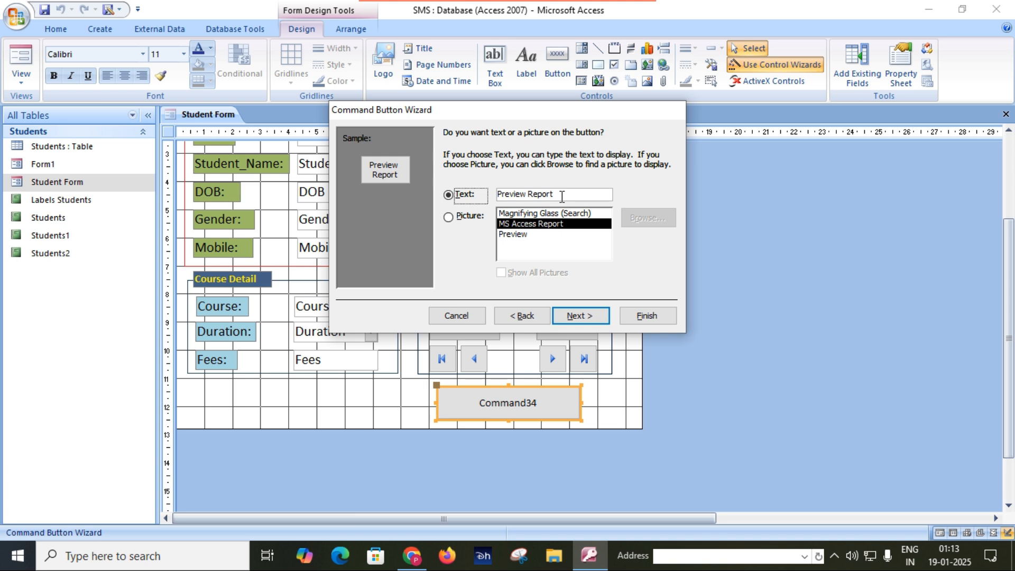
left_click(530, 194)
key("BackSpace")
key("BackSpace")
key("BackSpace")
key("BackSpace")
key("BackSpace")
key("BackSpace")
key("BackSpace")
key("BackSpace")
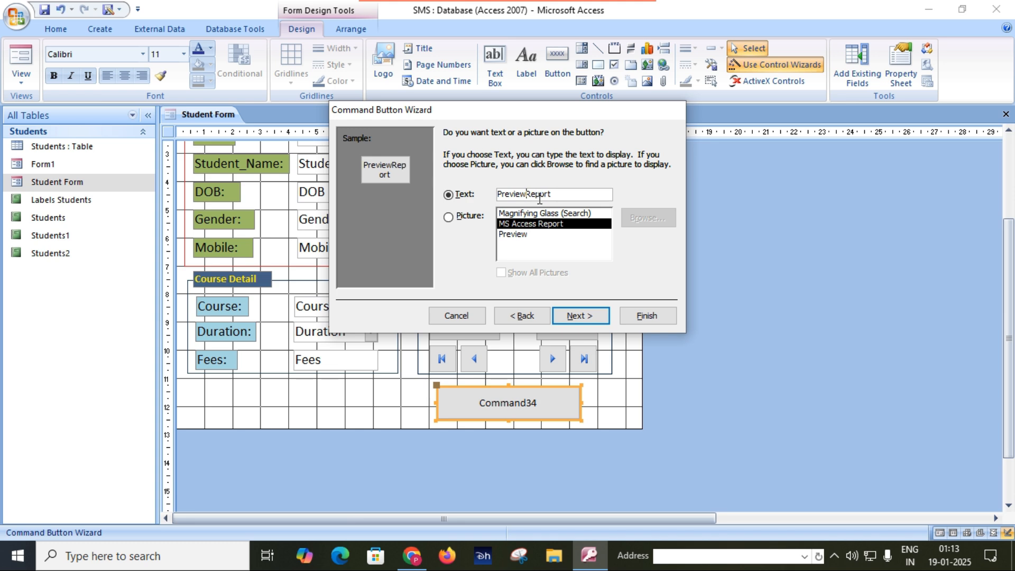
left_click(577, 316)
left_click(635, 317)
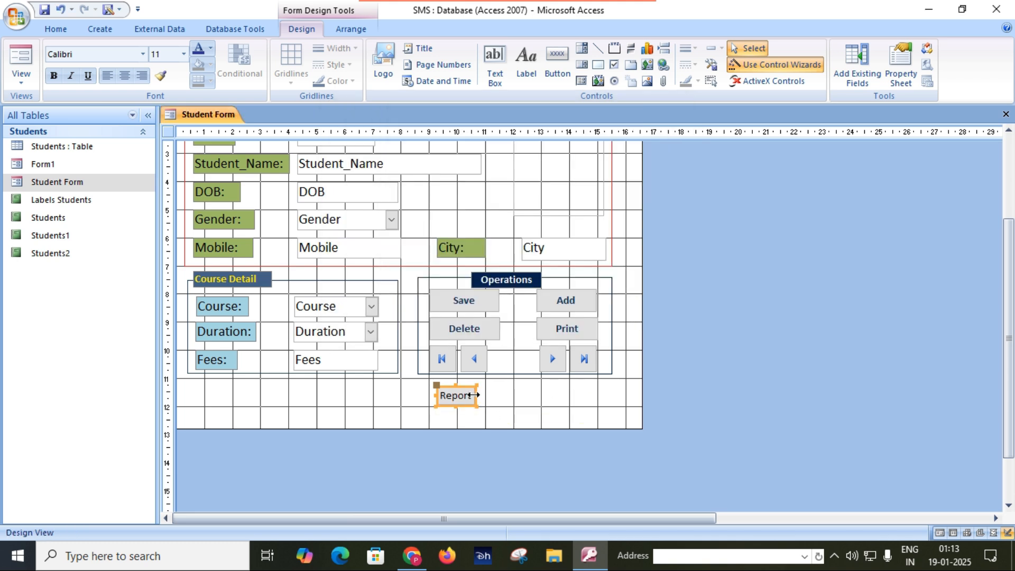
Step: Enlarge the Report button to about 4.5 cm wide and 1.2 cm high and make its caption bold
left_click_drag(474, 395, 562, 397)
left_click_drag(501, 405, 497, 419)
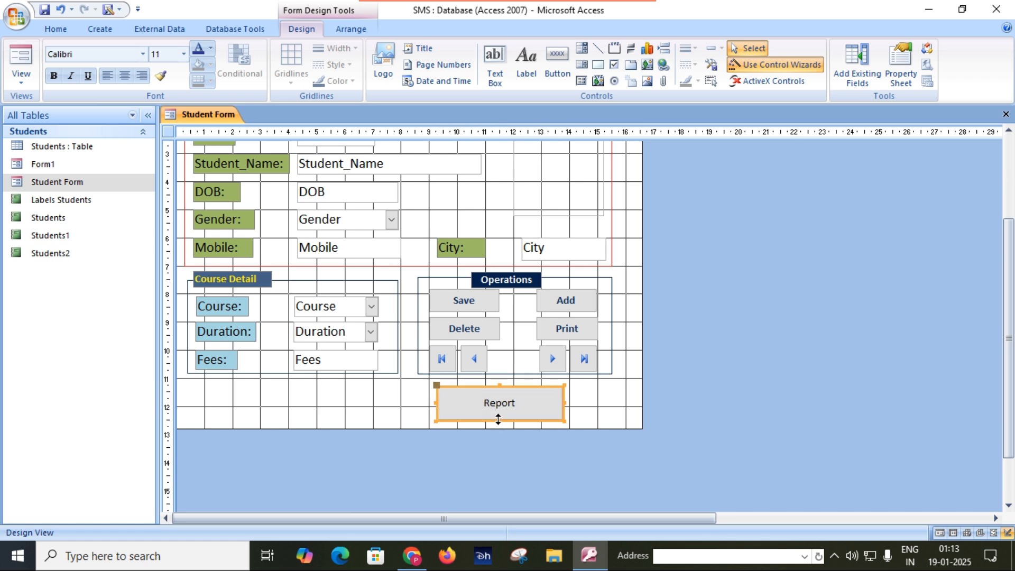
left_click(53, 76)
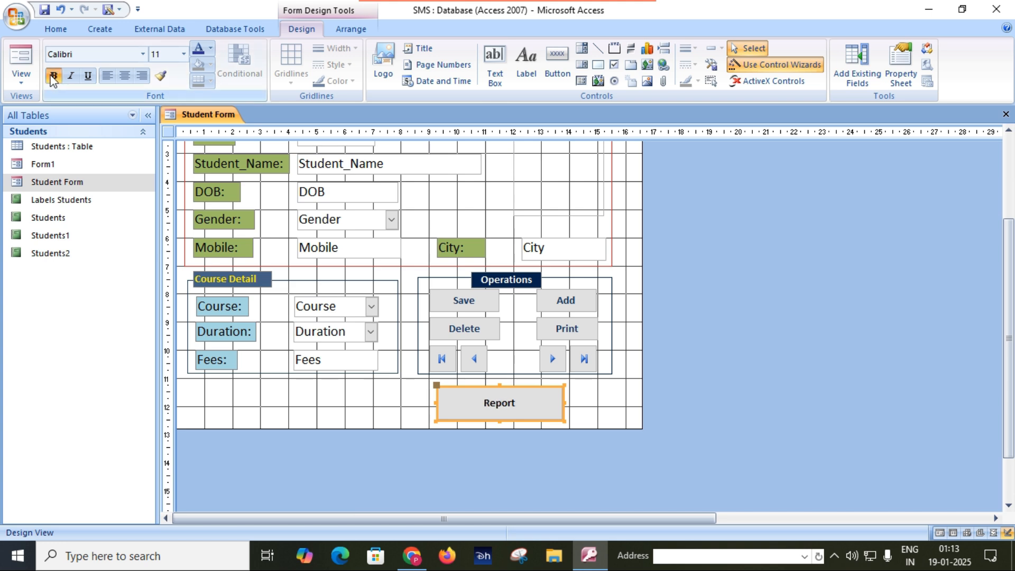
Step: Format the Report button's caption in dark blue from the standard colors at font size 16
left_click(210, 49)
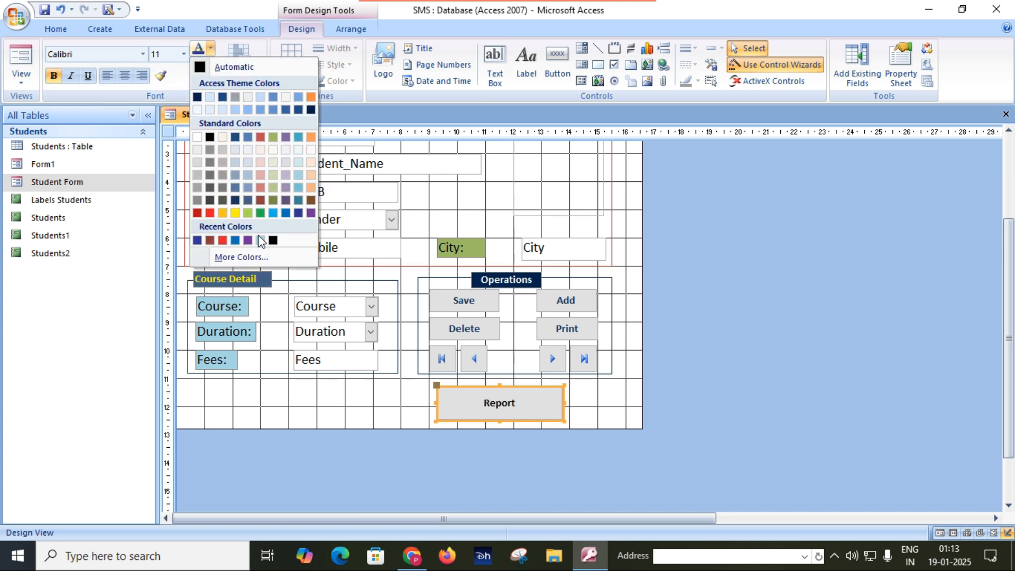
left_click(235, 241)
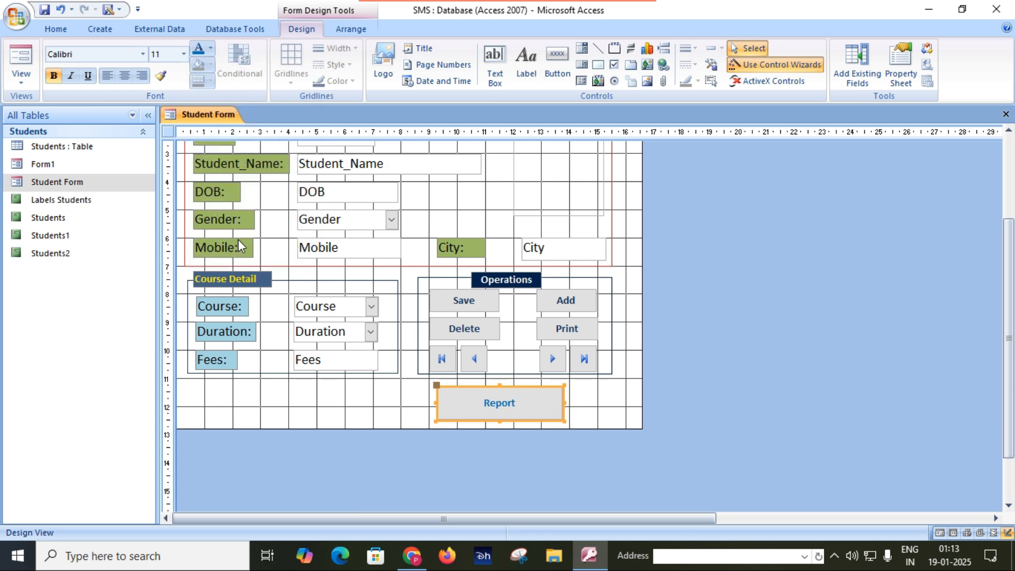
left_click(210, 50)
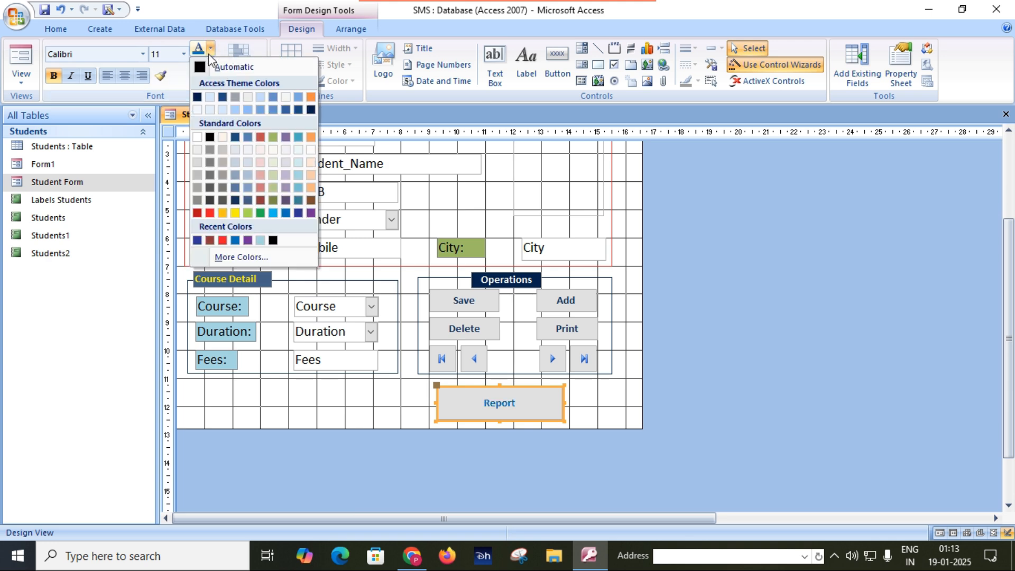
left_click(298, 213)
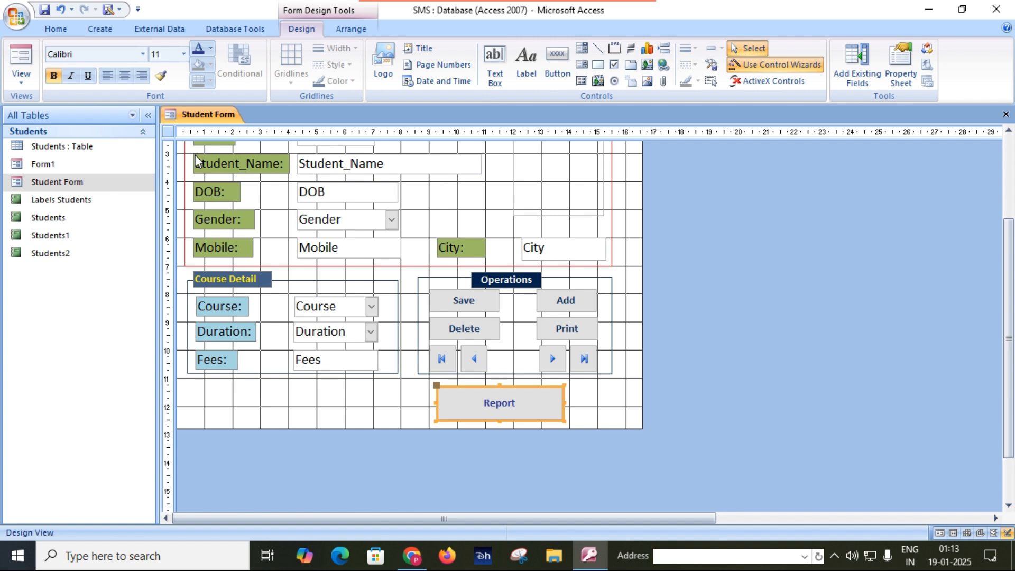
left_click(183, 54)
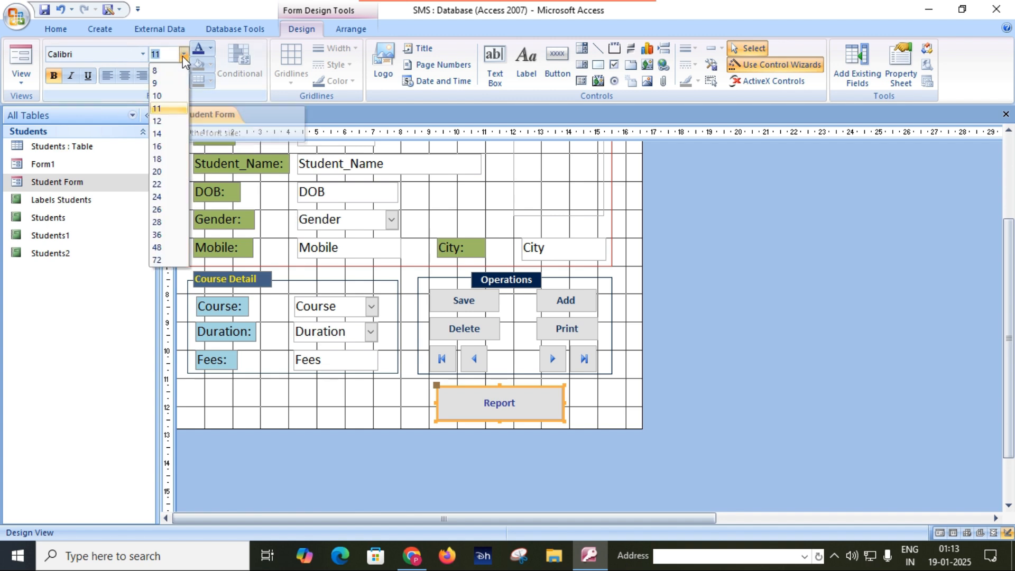
left_click(158, 134)
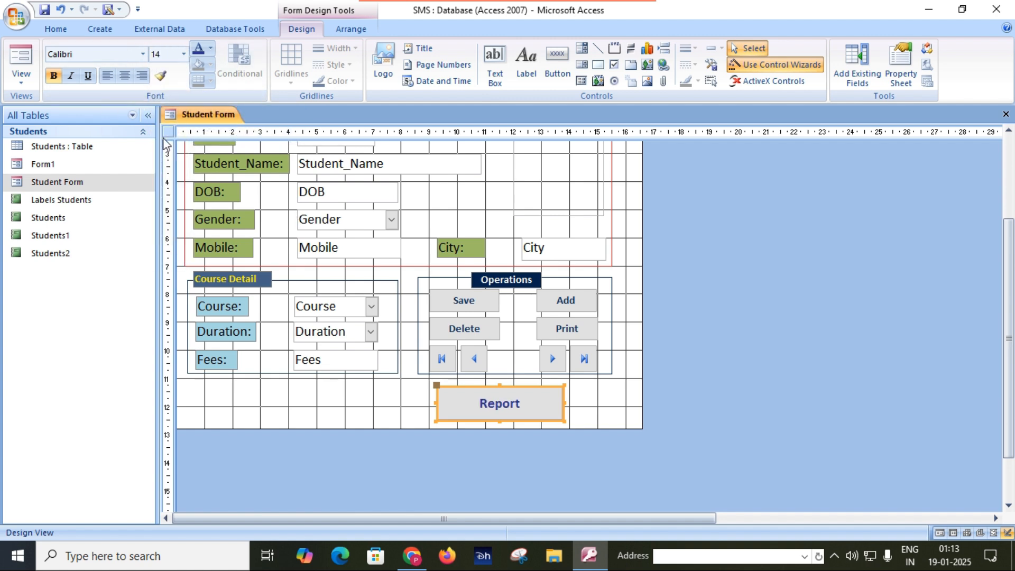
left_click(183, 55)
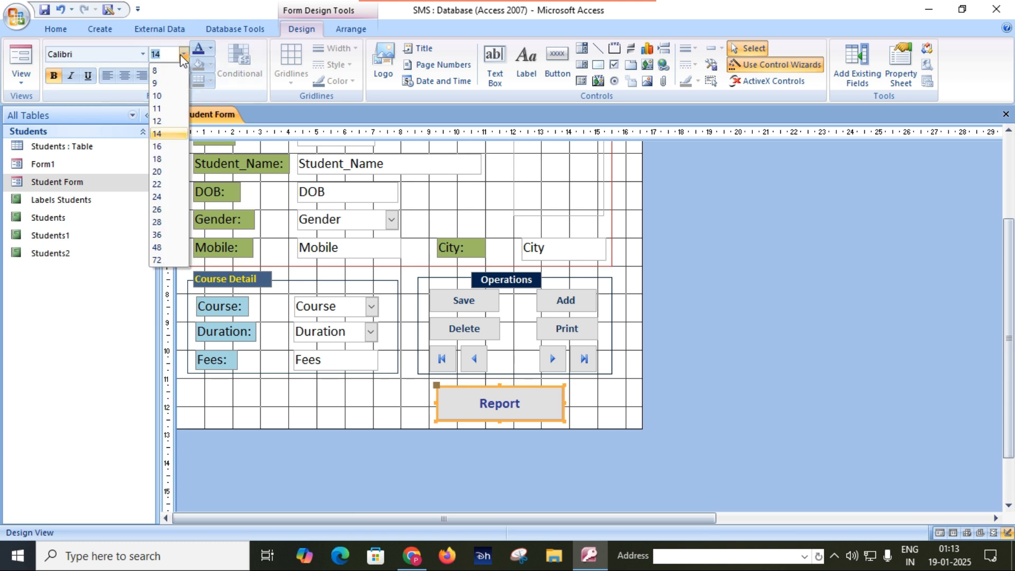
left_click(162, 147)
left_click(350, 410)
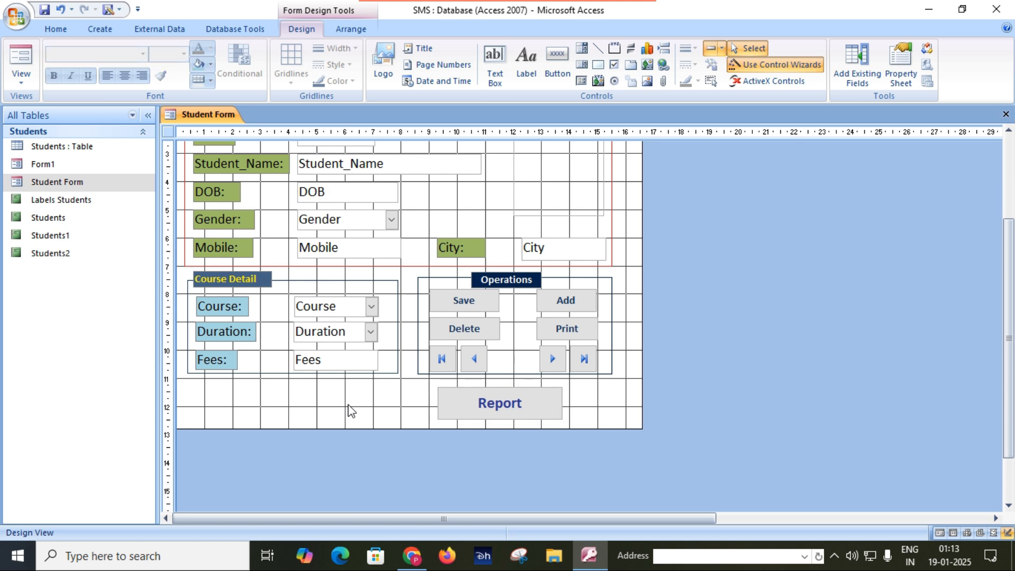
Step: Save the Student Form design and switch the form to Form View
left_click(45, 11)
left_click(27, 84)
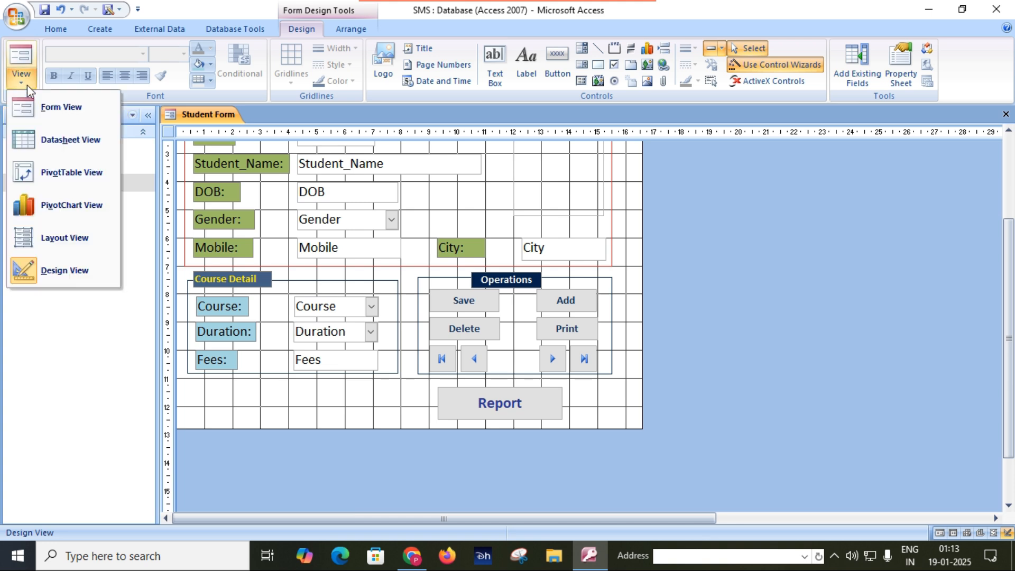
left_click(45, 106)
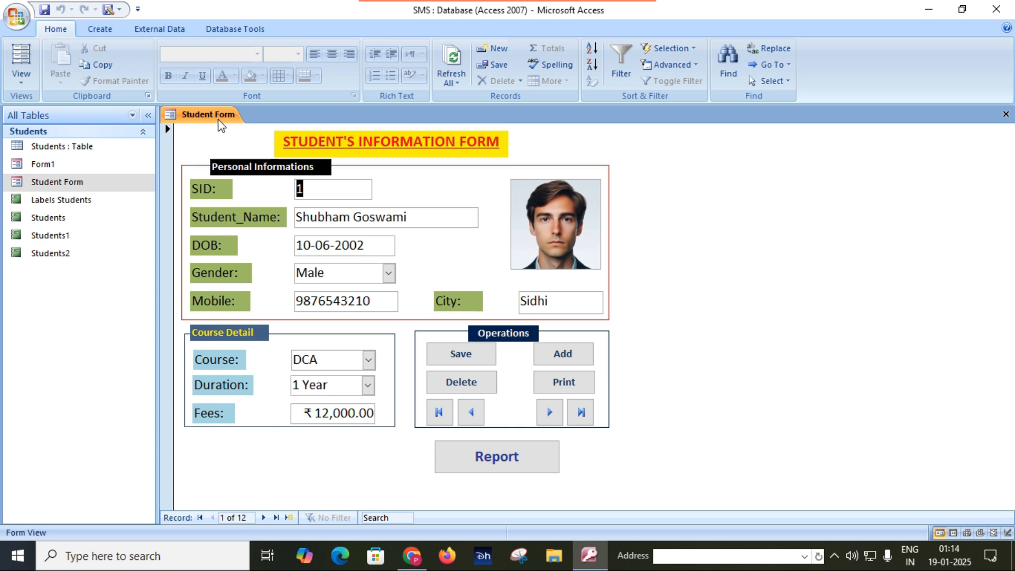
Step: Test the form's Report button by examining the Students2 preview up close and its print settings, closing both without printing
left_click(506, 463)
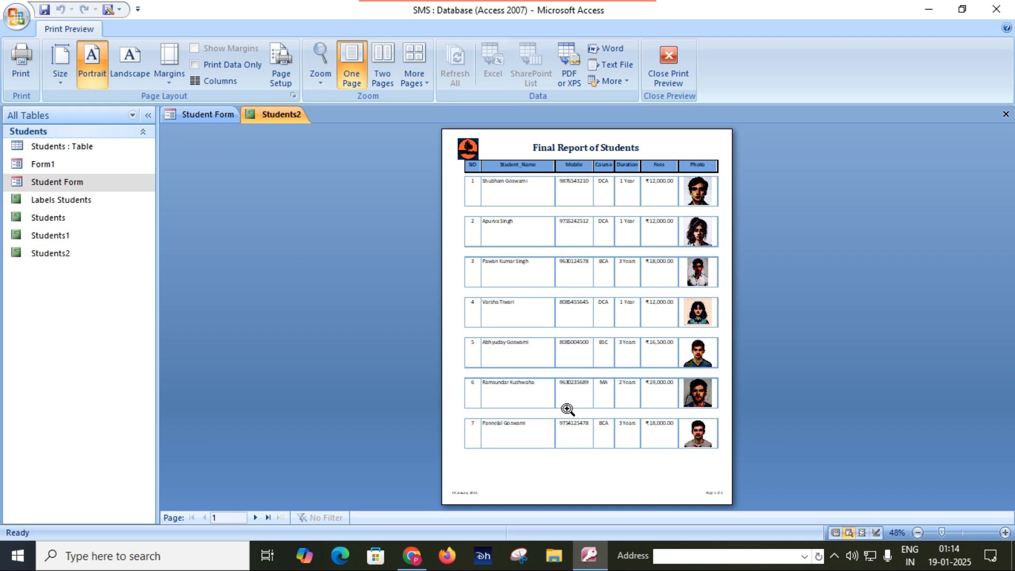
left_click(584, 372)
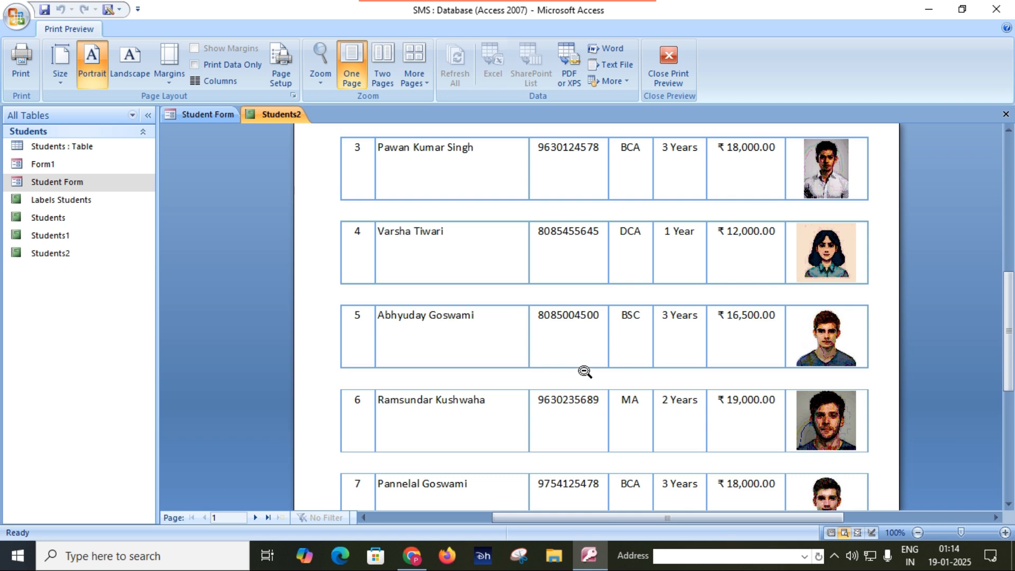
left_click(584, 371)
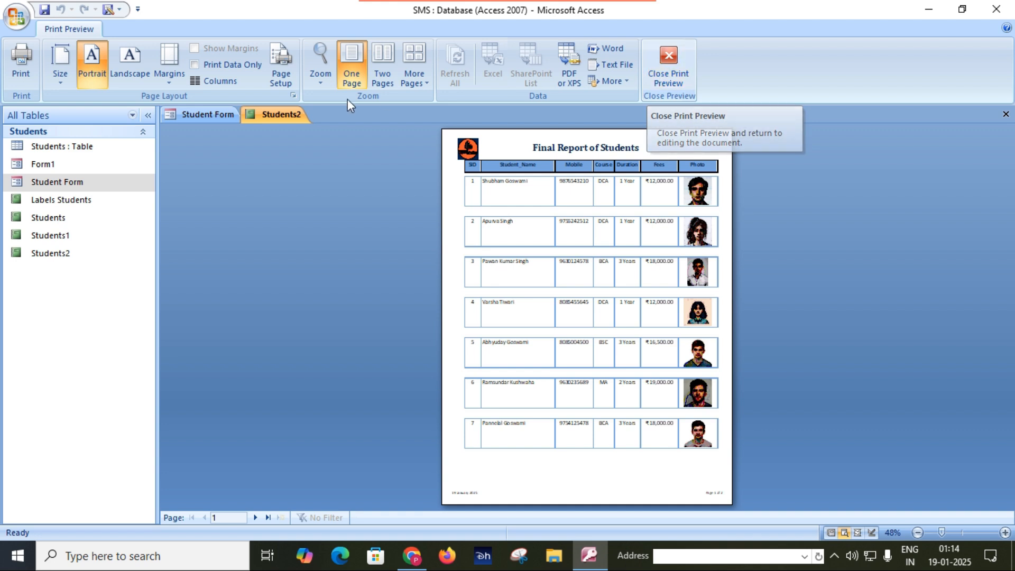
left_click(16, 69)
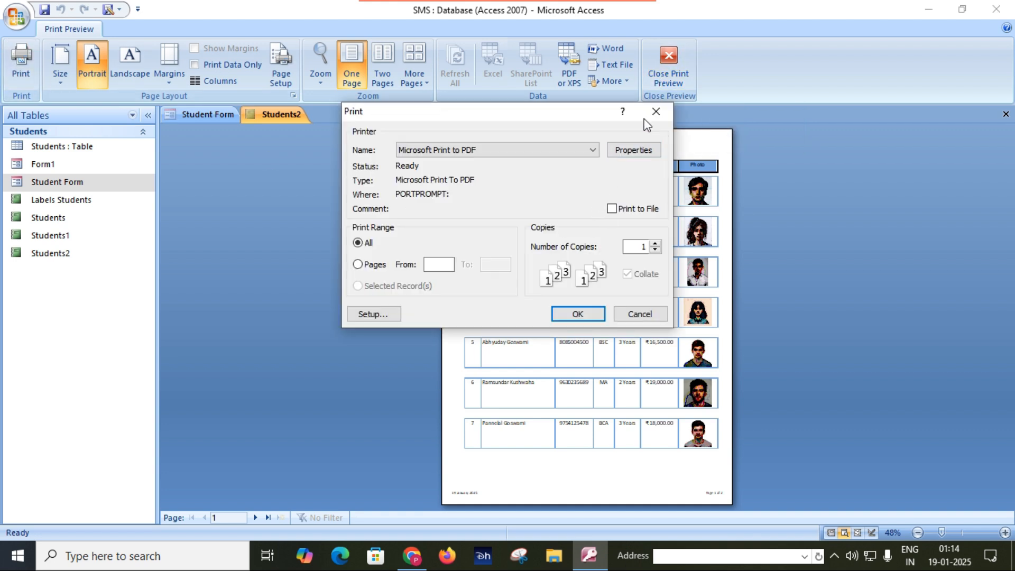
left_click(656, 112)
left_click(674, 79)
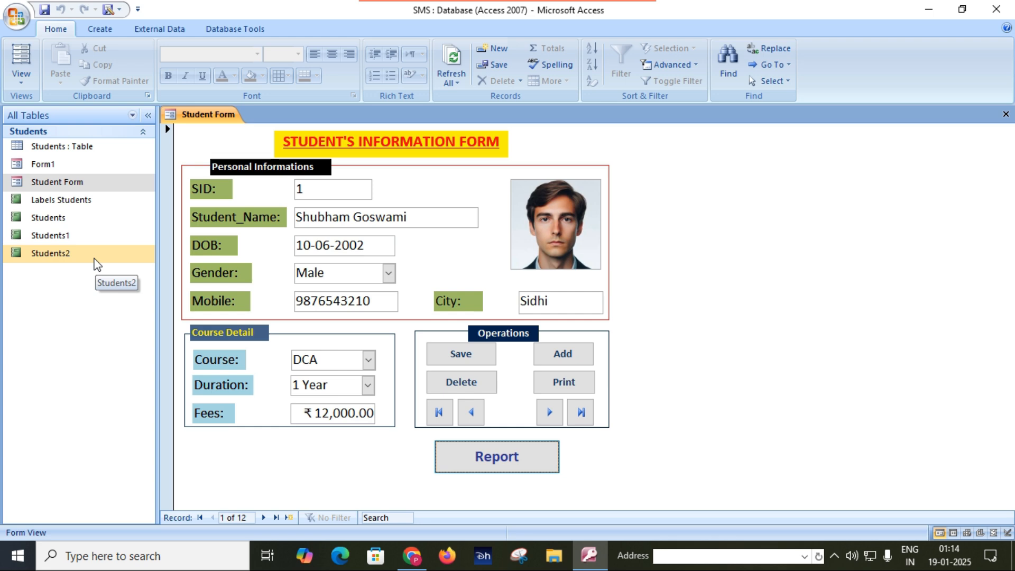
Step: Reopen the Students2 preview from the form, check the available printers, cancel printing and close the preview
left_click(498, 457)
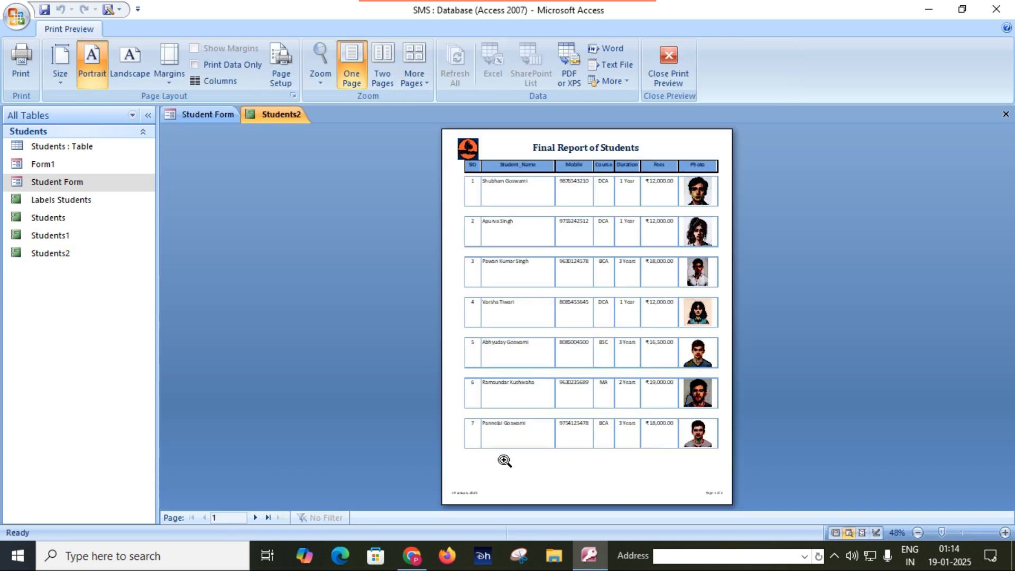
left_click(17, 63)
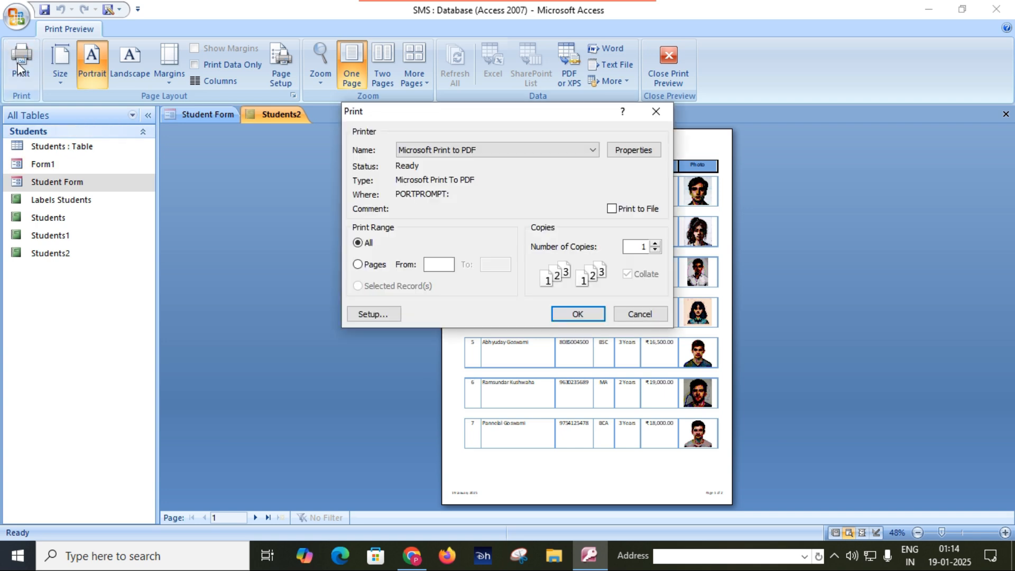
left_click(488, 152)
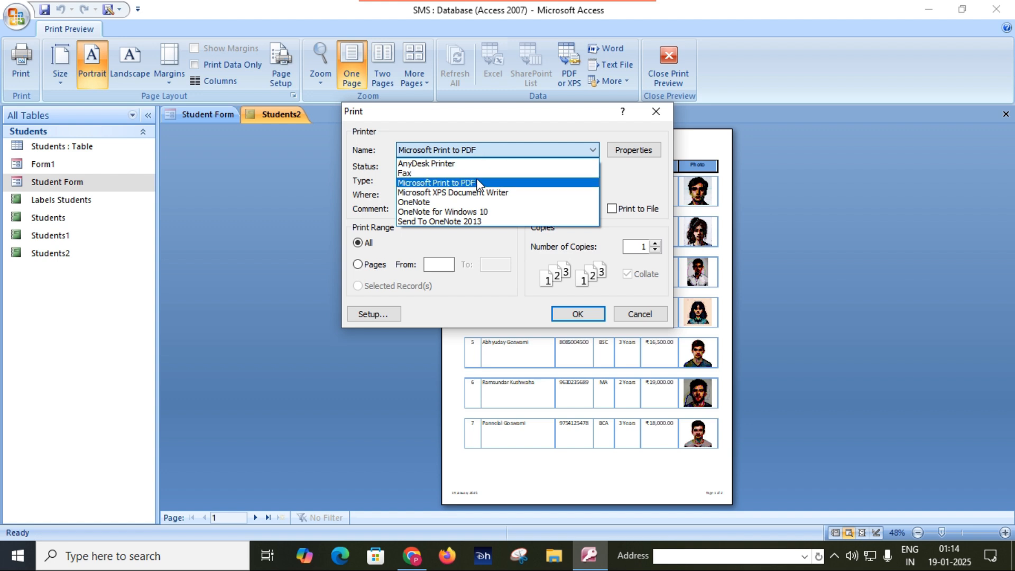
left_click(635, 312)
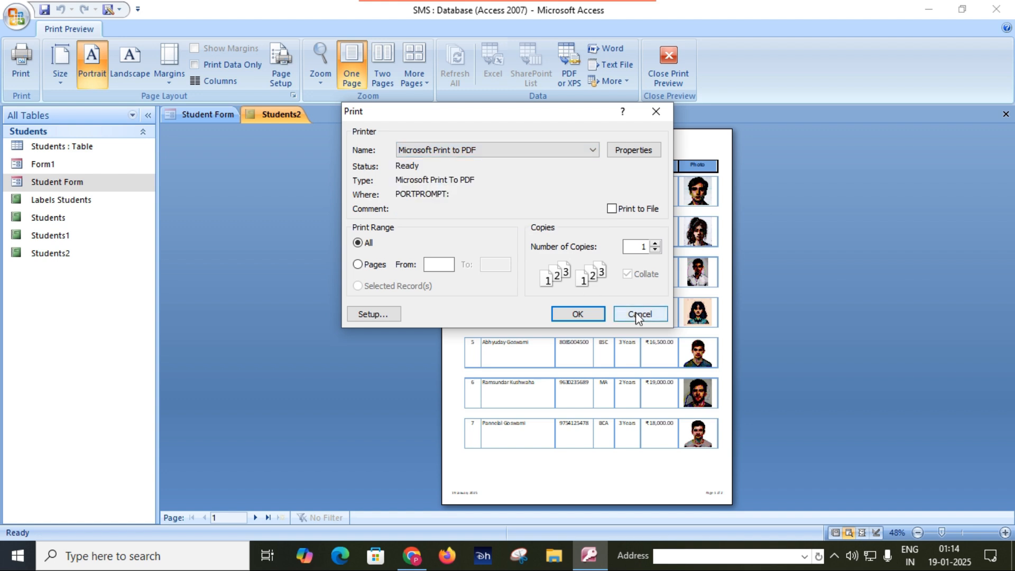
left_click(635, 313)
left_click(667, 79)
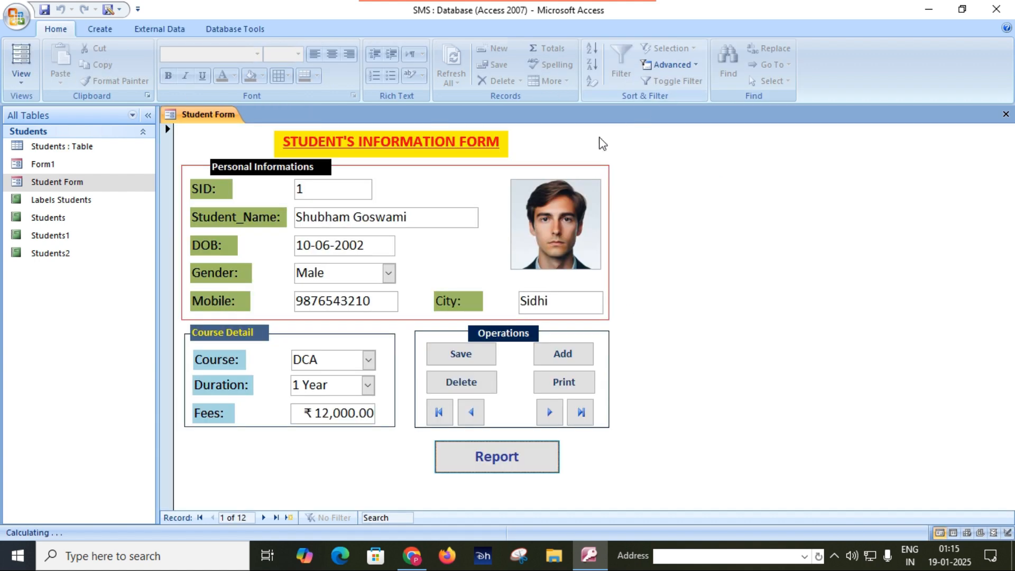
Step: Export the Students2 report to the Desktop as a PDF named Students2, with minimum-size optimization and opening after publishing
left_click(56, 255)
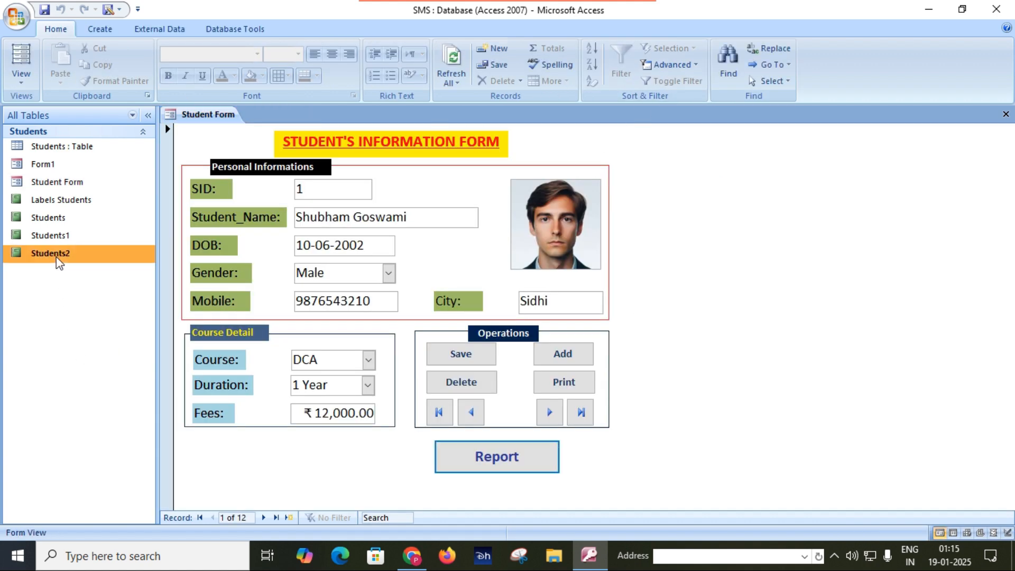
left_click(162, 29)
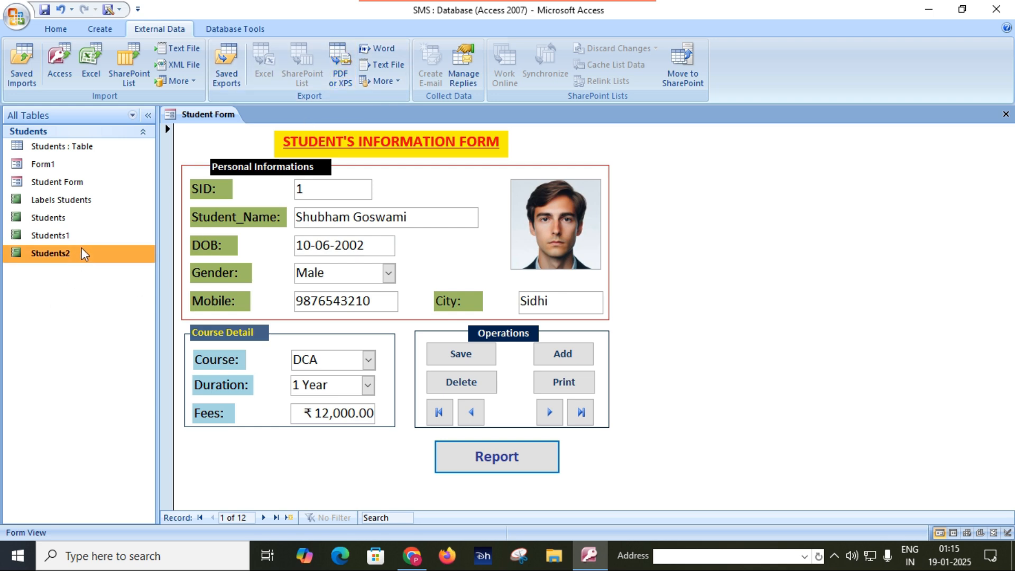
left_click(344, 80)
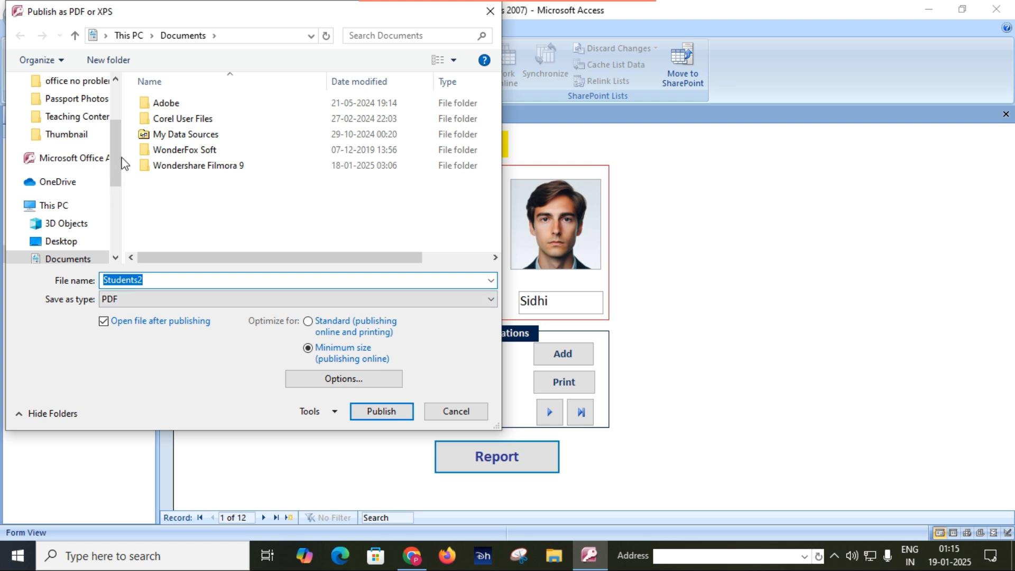
left_click_drag(115, 155, 110, 99)
left_click(80, 111)
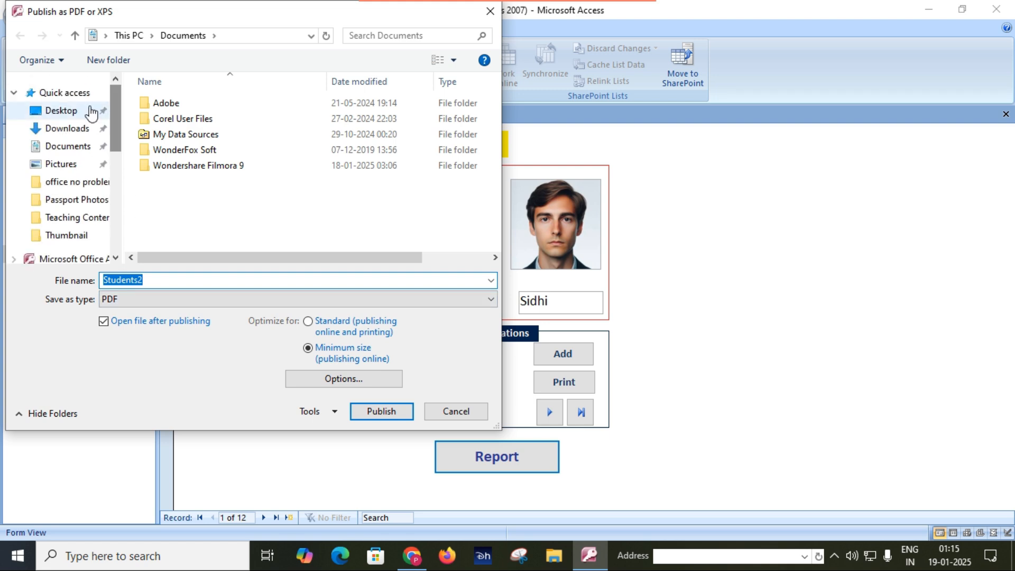
left_click(174, 280)
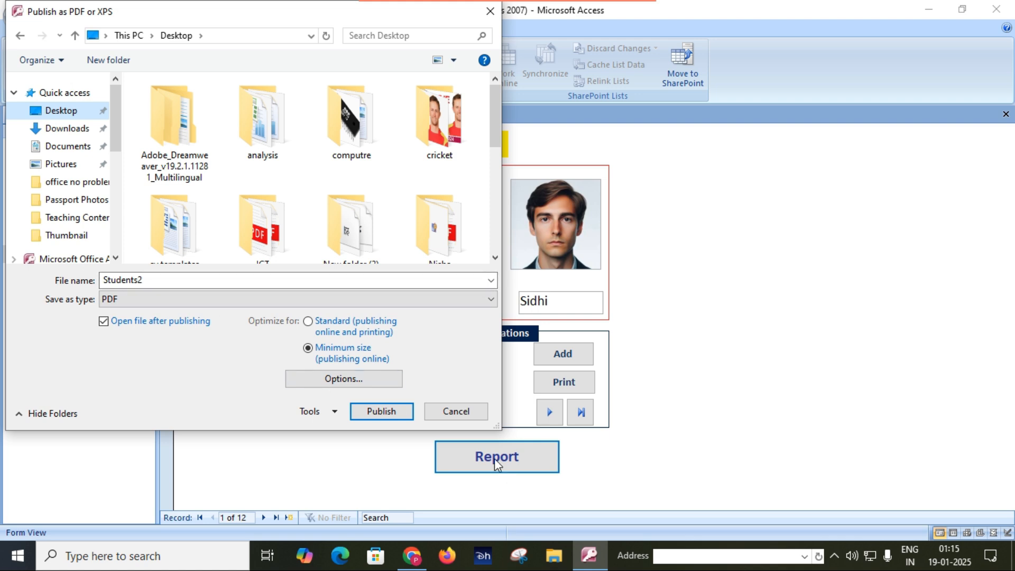
left_click(395, 414)
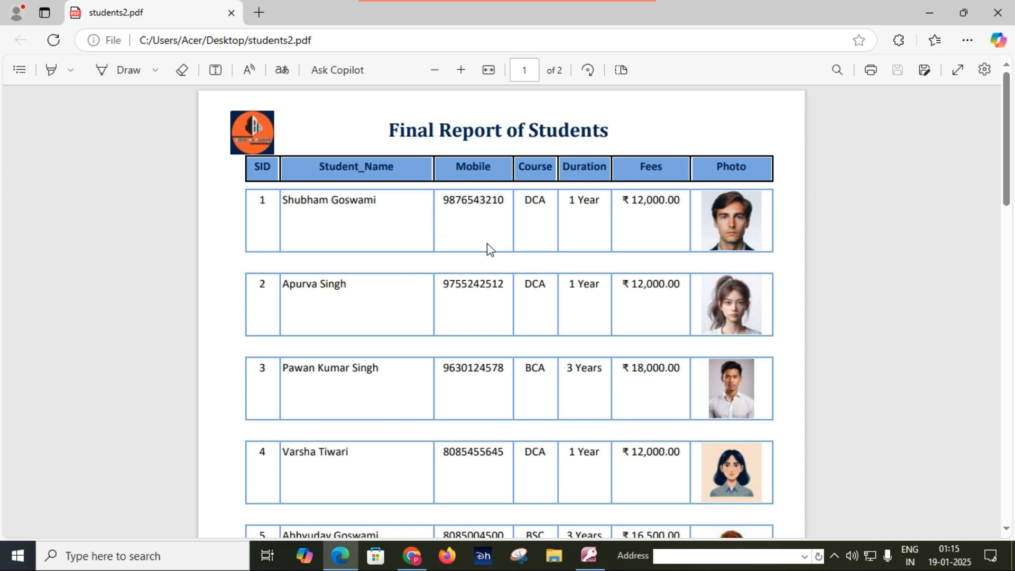
Step: Review both pages of the exported PDF, close it, and dismiss the export dialog without saving the export steps
scroll(487, 243, "down", 20)
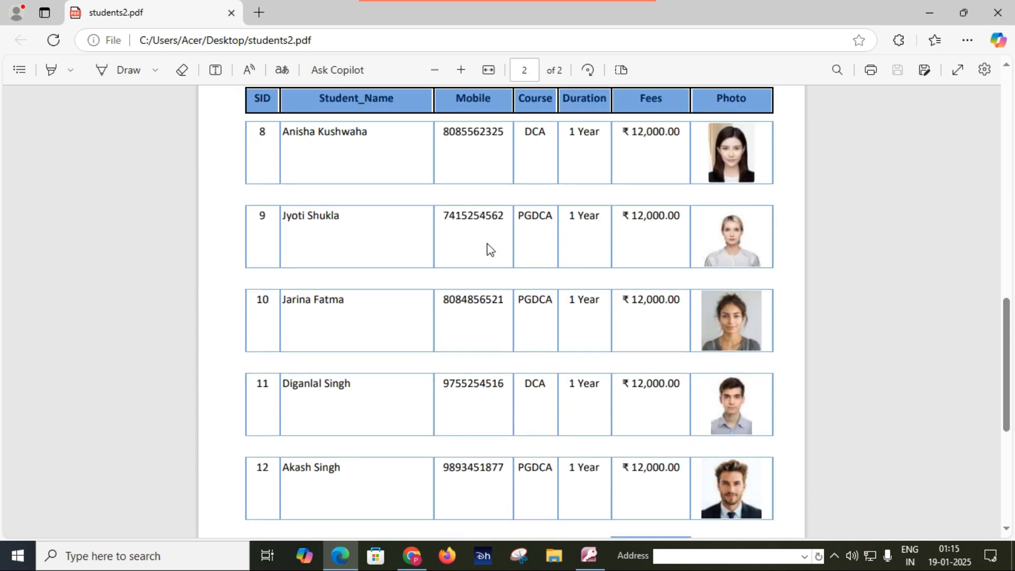
scroll(486, 243, "down", 3)
scroll(487, 243, "up", 13)
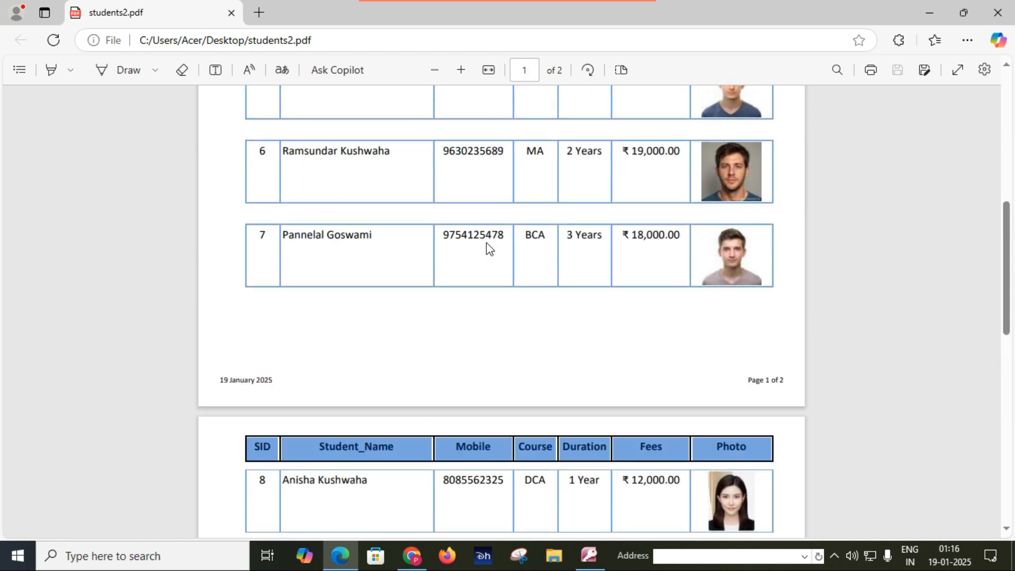
scroll(486, 246, "up", 10)
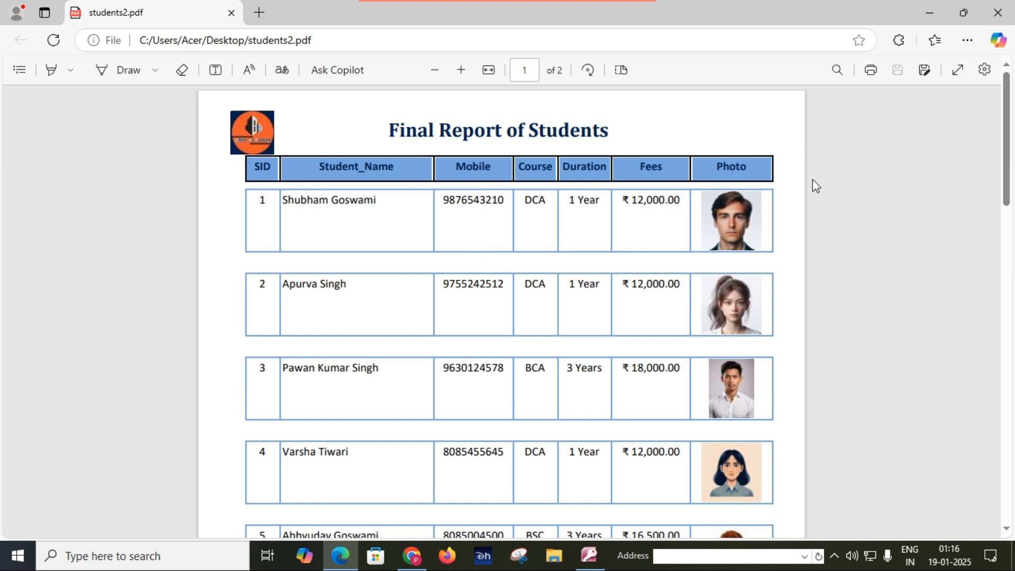
left_click(997, 12)
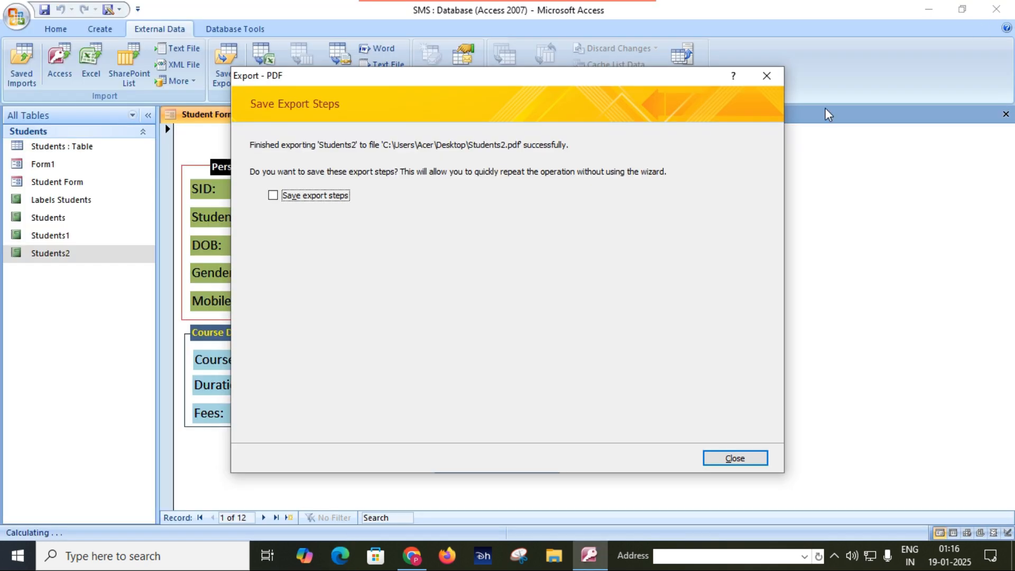
left_click(767, 76)
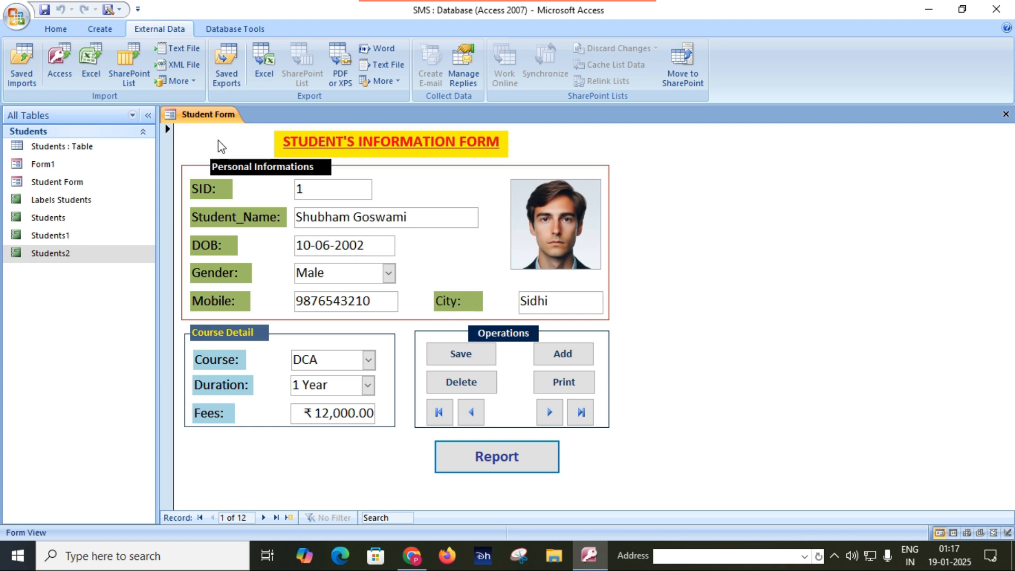
left_click(112, 30)
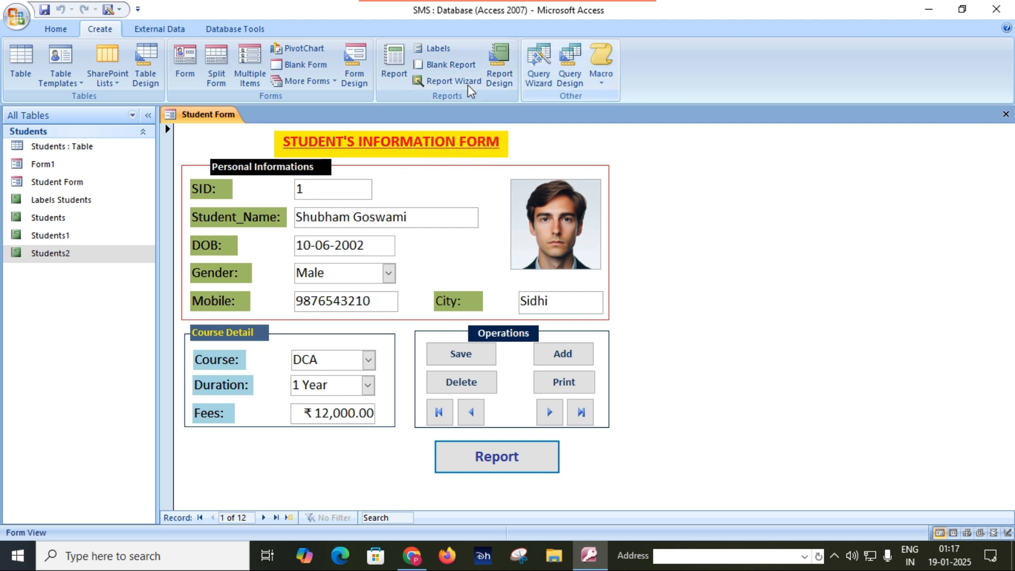
left_click(181, 29)
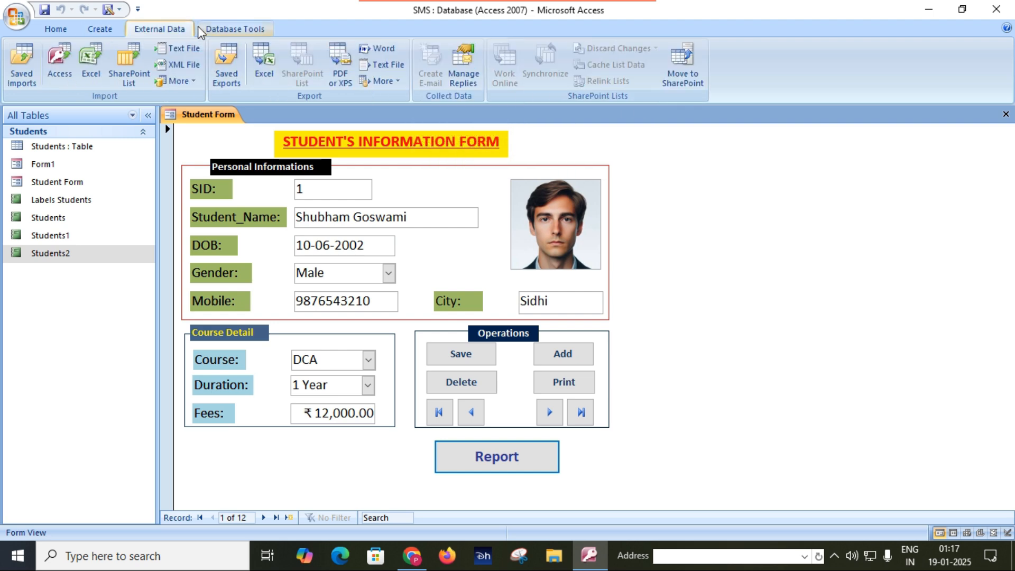
left_click(220, 31)
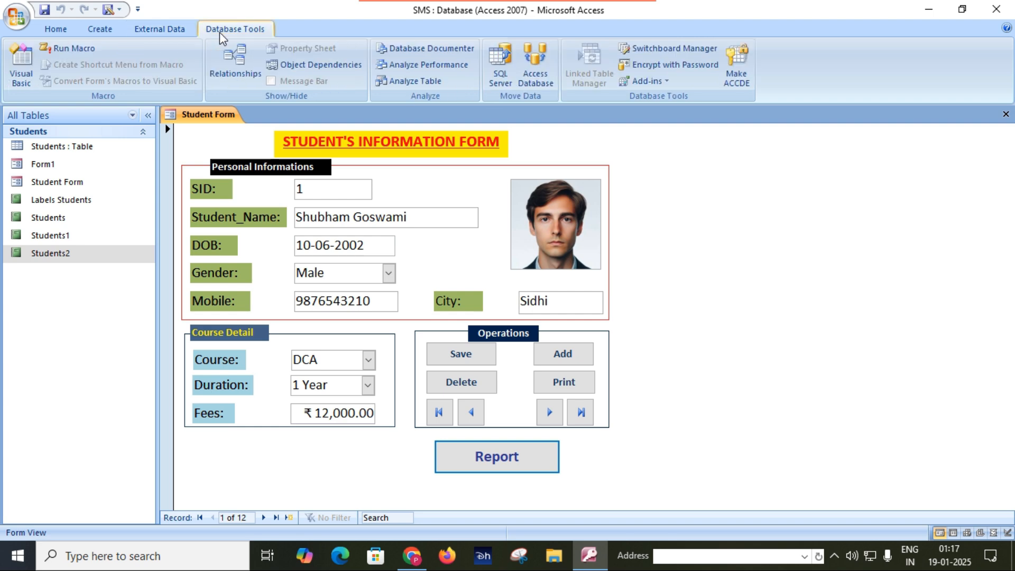